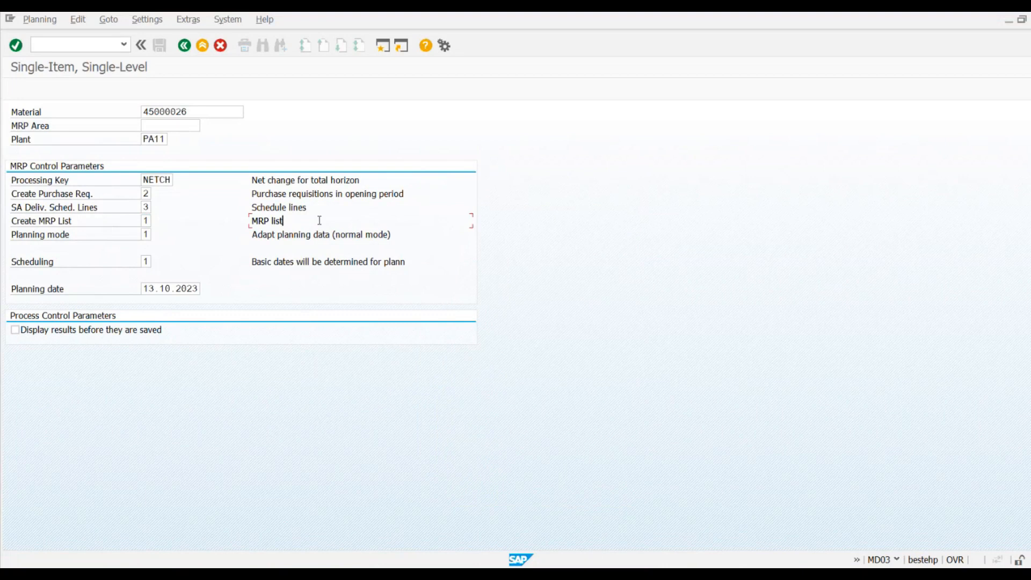
Review the possible entries for the Create MRP List parameter and leave the selection unchanged
left_click(144, 221)
left_click(157, 221)
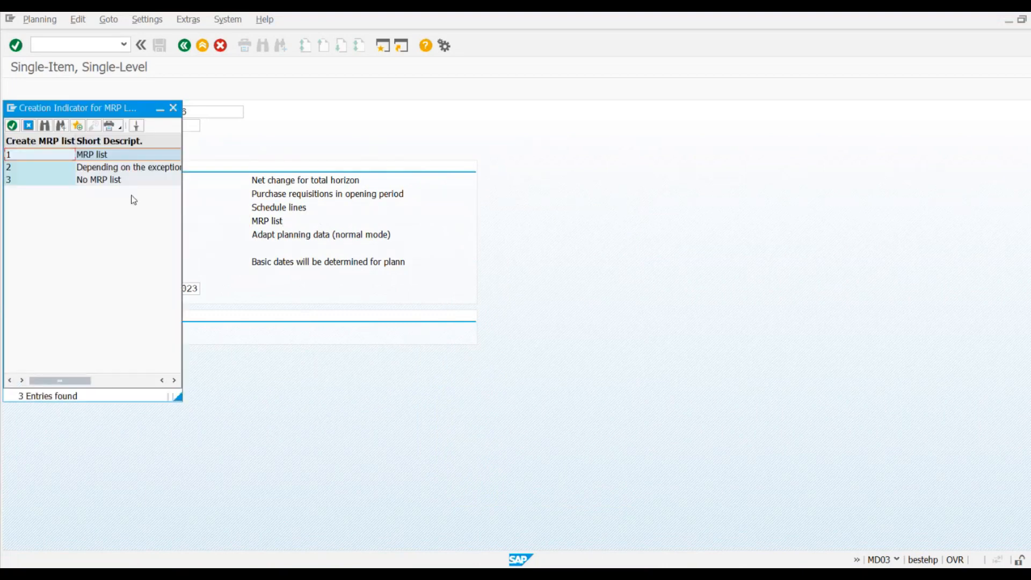
left_click(121, 171)
left_click_drag(183, 188, 267, 205)
left_click_drag(202, 104, 502, 141)
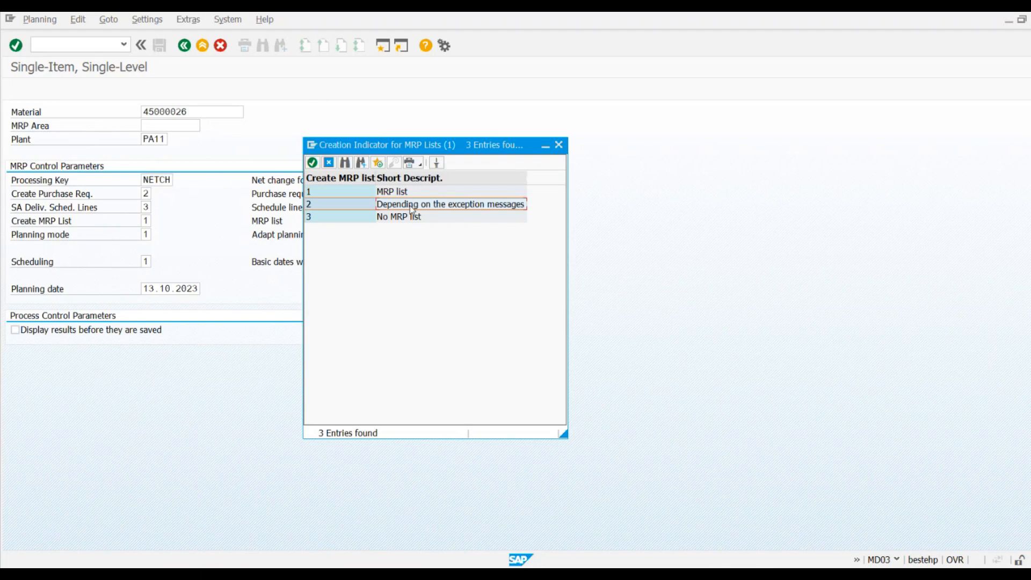
left_click(328, 220)
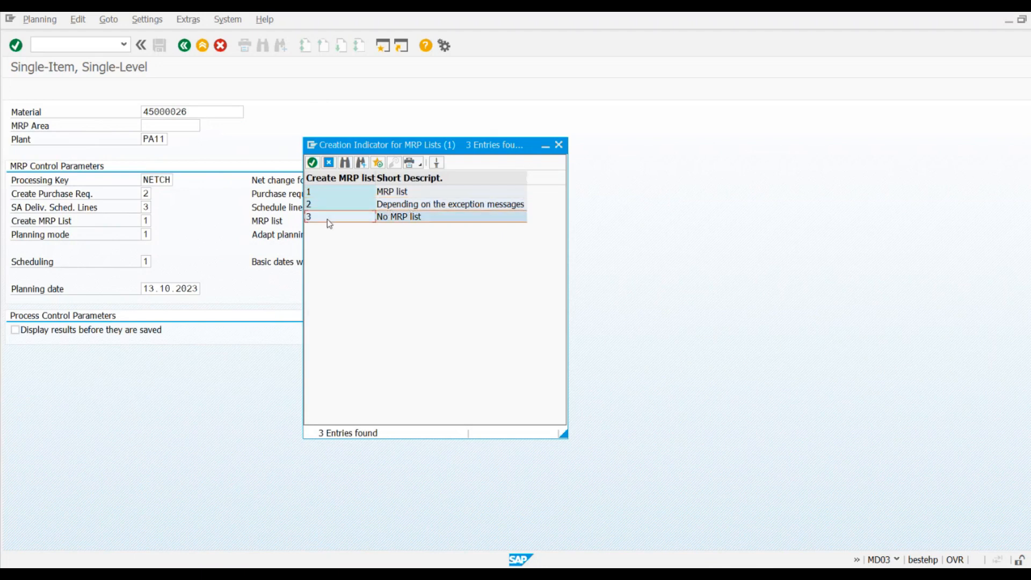
left_click(558, 146)
Set the planning mode to 3, Delete and recreate planning data, and enable displaying results before they are saved
left_click(149, 233)
left_click(160, 233)
double_click(107, 182)
left_click(31, 333)
Run the single-item, single-level planning for material 45000026 in plant PA11 and save the planning result
key("Return")
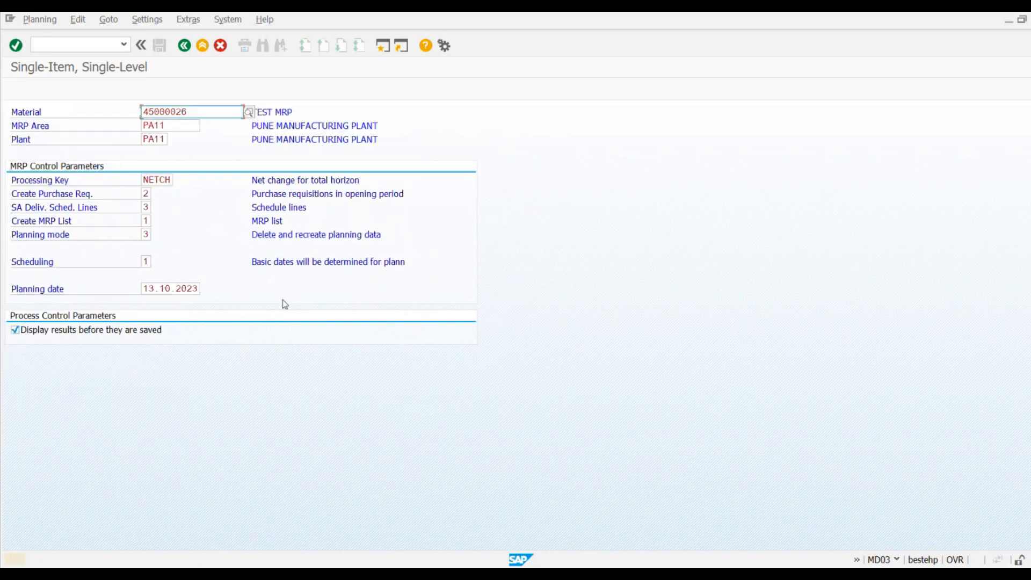
key("Return")
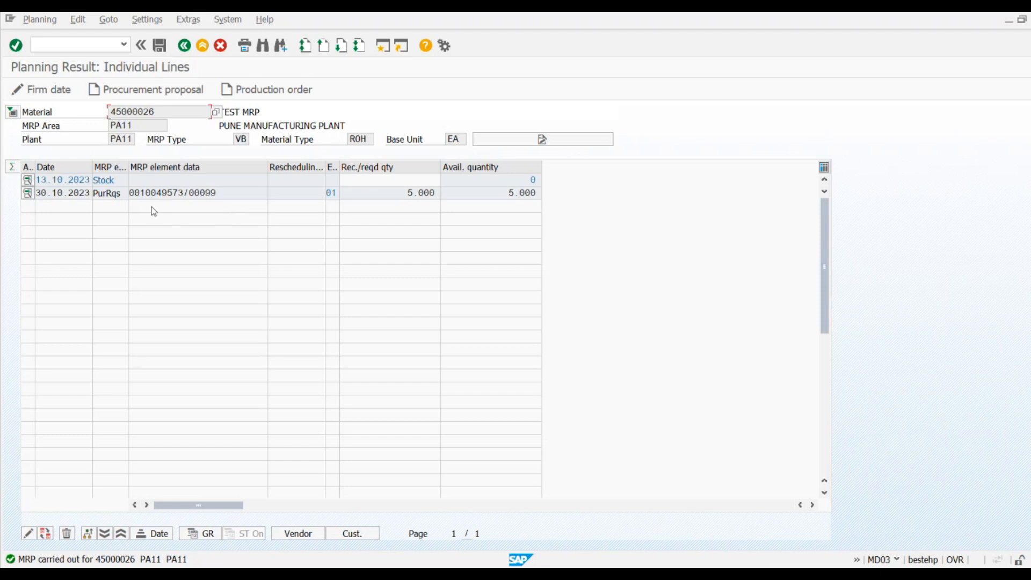
left_click(160, 46)
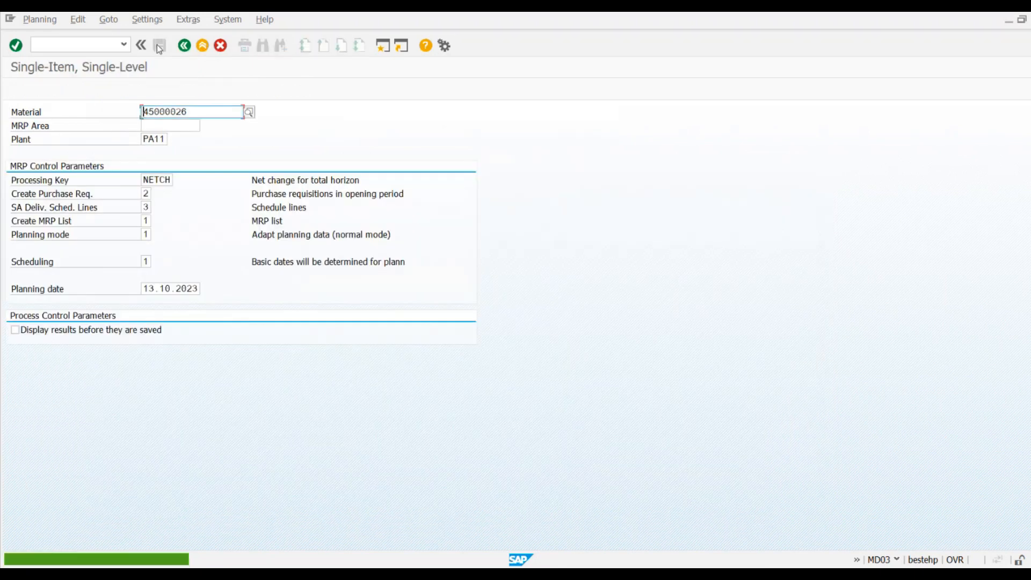
Leave the planning run and display the MRP list (MD05) for material 45000026 in plant PA11
key("F3")
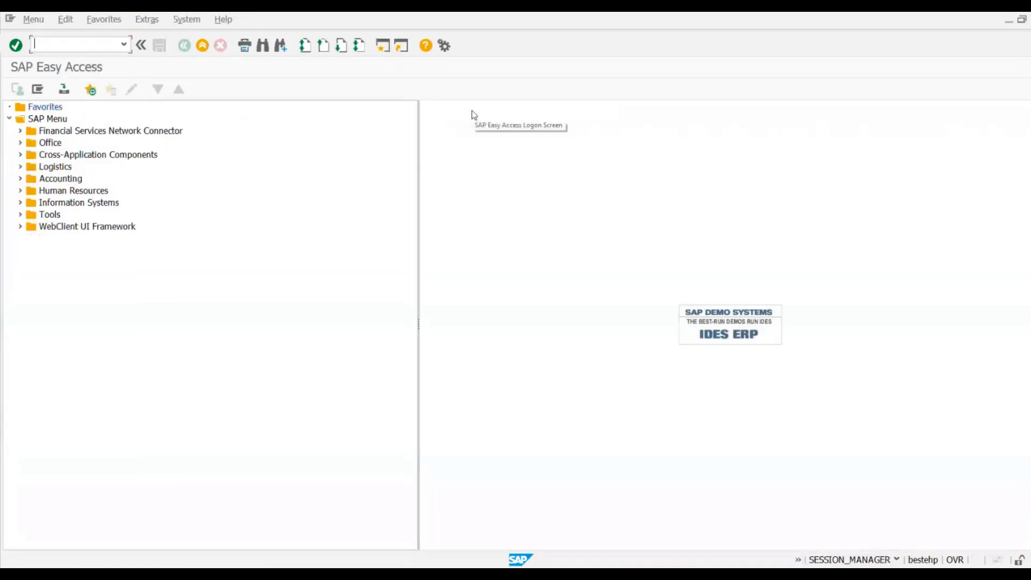
type("MD05")
key("Return")
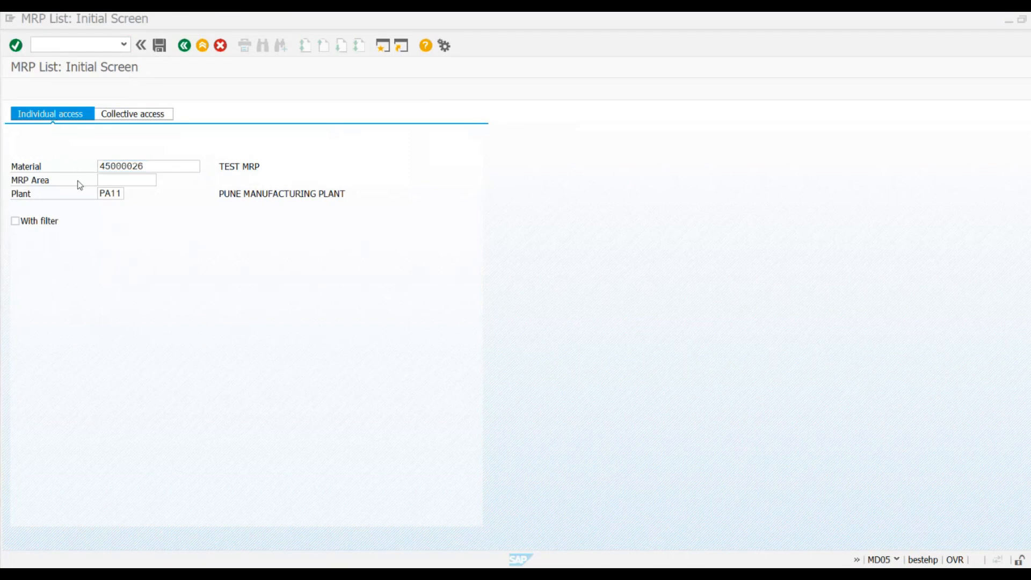
left_click(192, 168)
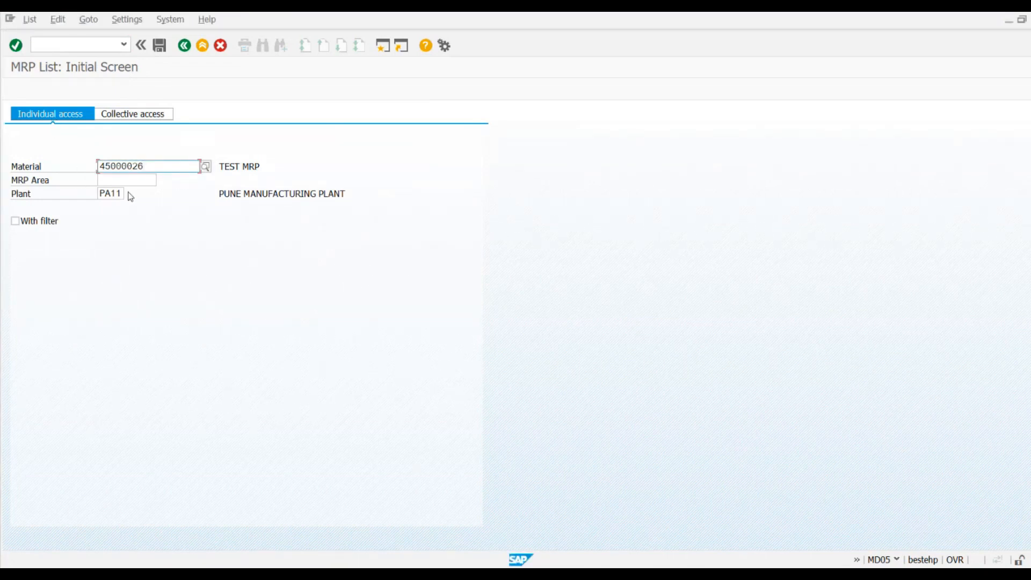
key("Return")
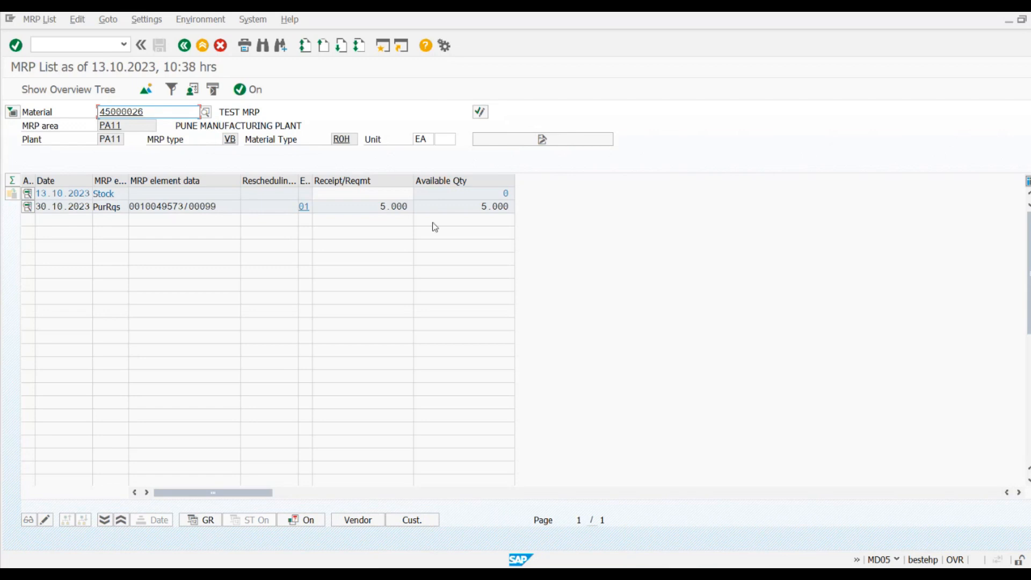
Copy the purchase requisition number from the PurRqs line's MRP element data, without the item number
left_click(168, 206)
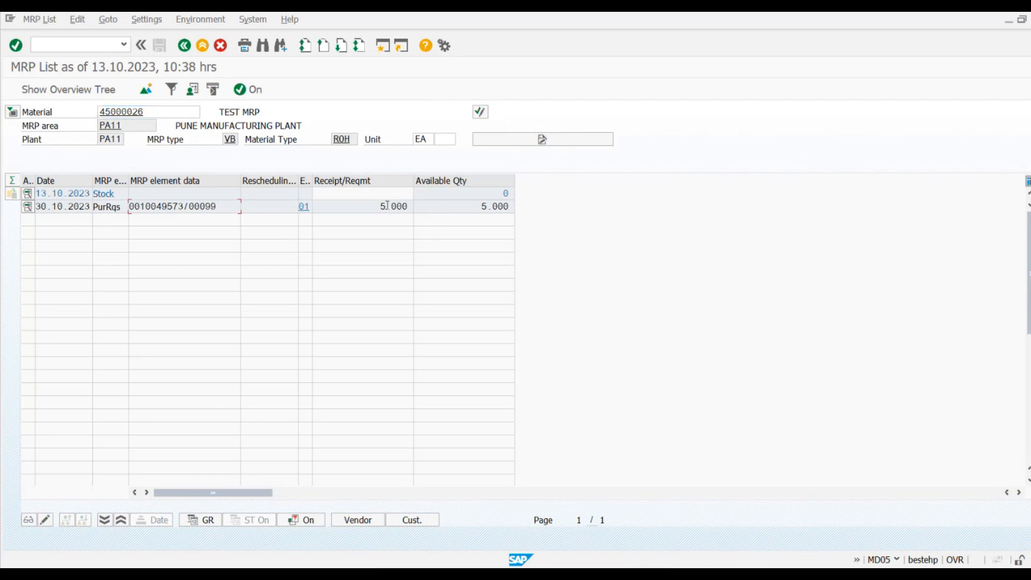
left_click(455, 203)
left_click_drag(184, 206, 166, 209)
left_click(134, 210)
left_click_drag(179, 206, 130, 206)
key("ctrl+c")
Open a new session with the Create Purchase Order transaction ME21N
left_click(384, 46)
type("M")
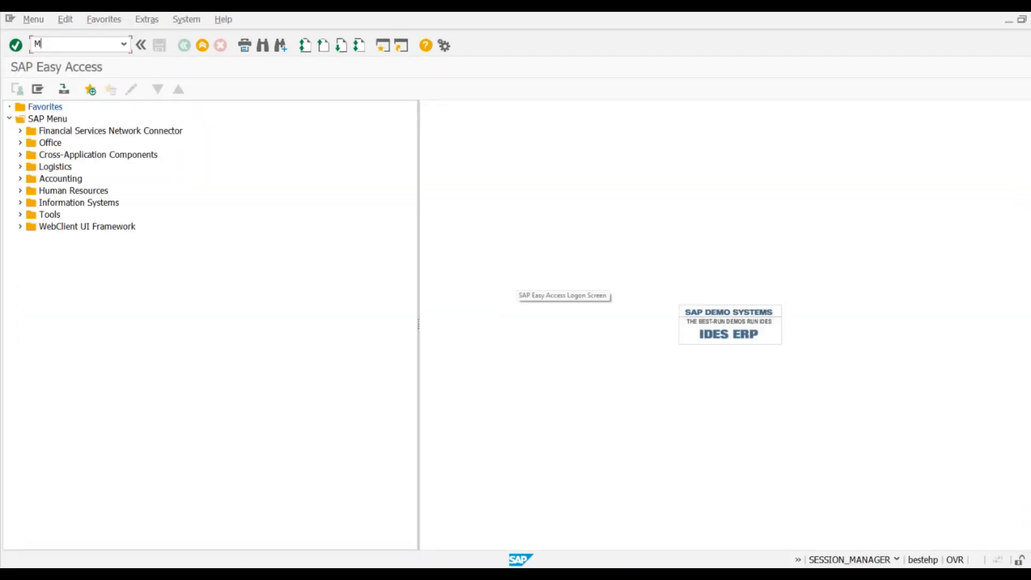
type("E21N")
key("Return")
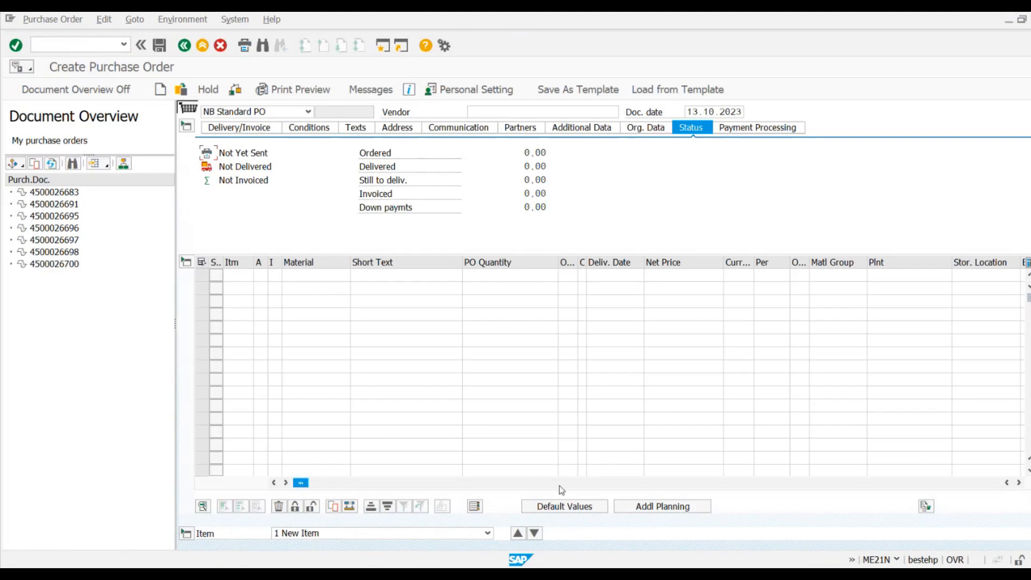
Try to reference the copied purchase requisition with requisition item 10 in the first item line
left_click(562, 483)
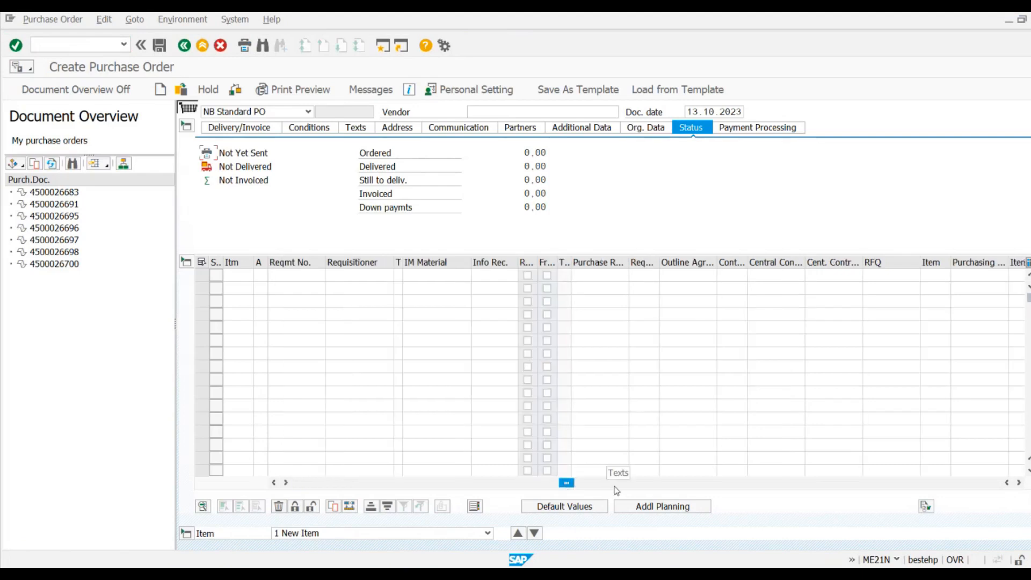
left_click(590, 276)
key("ctrl+v")
key("Tab")
type("10")
key("Return")
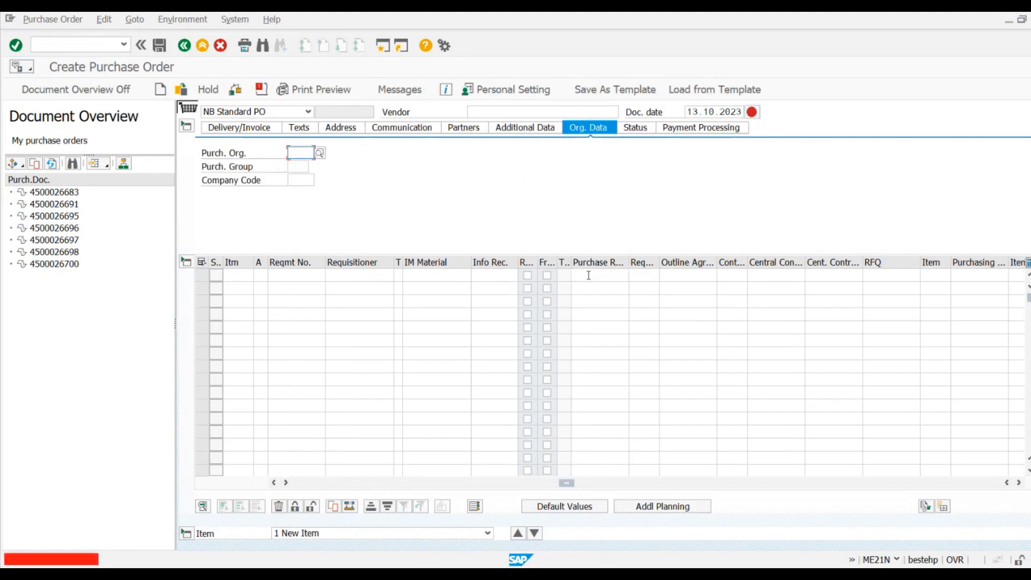
Enter purchasing organization A100, purchasing group p01, company code ag23 and the vendor number of ABC Company in the order header
left_click(293, 152)
left_click(301, 163)
left_click(301, 165)
left_click(299, 178)
left_click(300, 180)
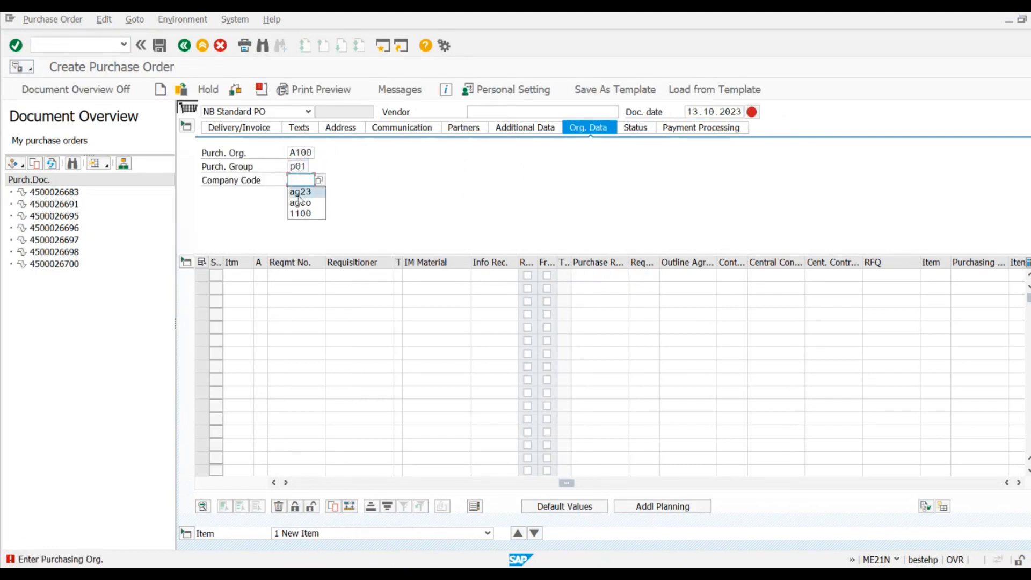
left_click(299, 194)
left_click(503, 112)
left_click(474, 176)
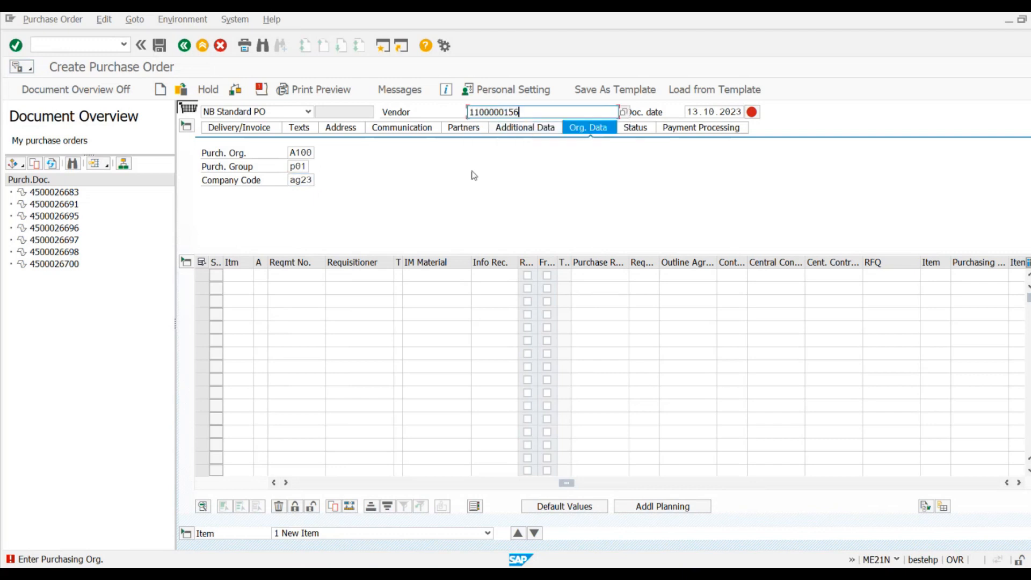
Enter the purchase requisition number and requisition item 10 in the first item line of the purchase order
left_click(580, 275)
left_click(585, 285)
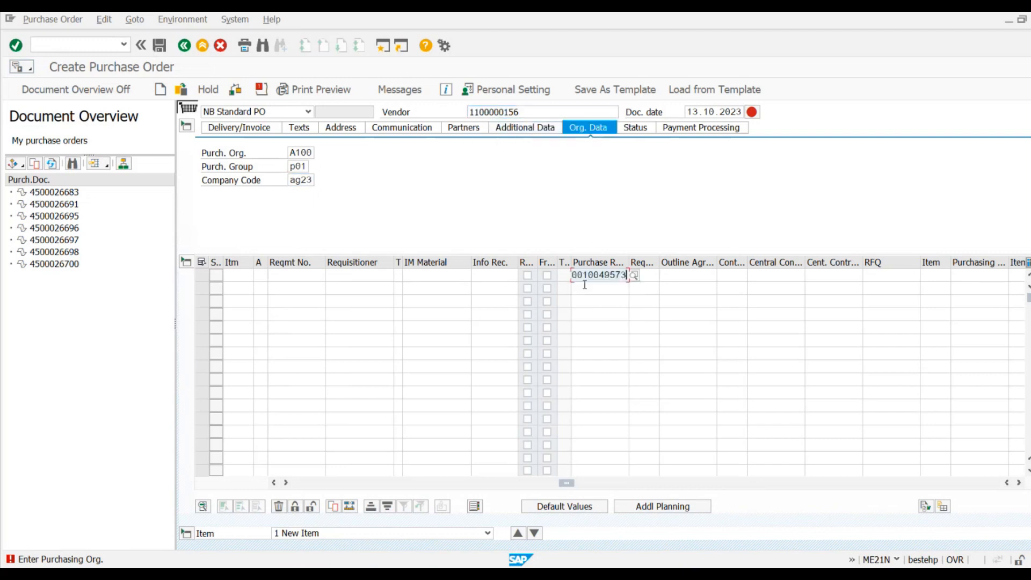
left_click(638, 276)
left_click(641, 288)
key("Return")
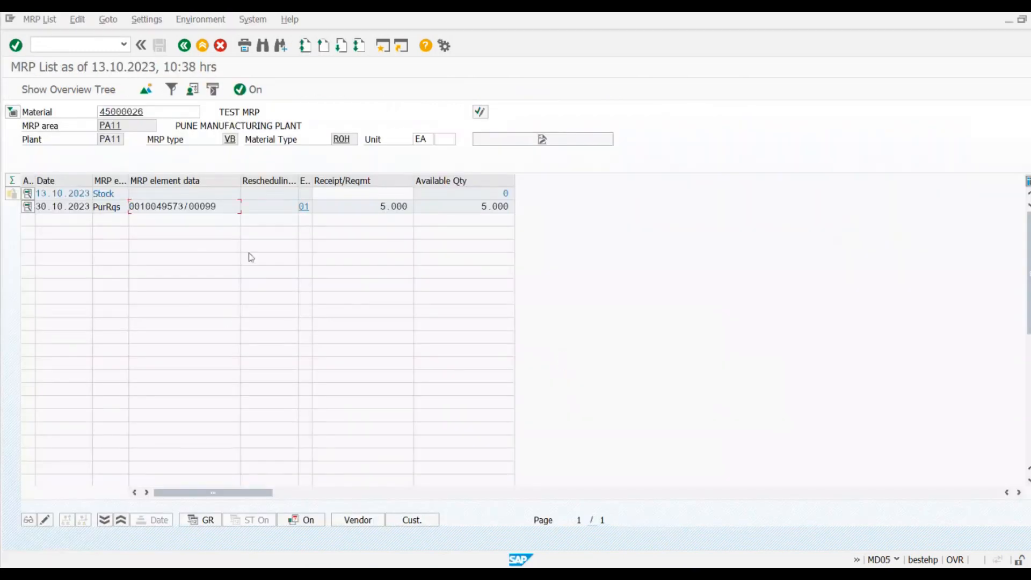
Copy item number 00099 from the requisition line in the MRP list and use it as the purchase order's requisition item
left_click_drag(229, 209, 191, 210)
key("ctrl+c")
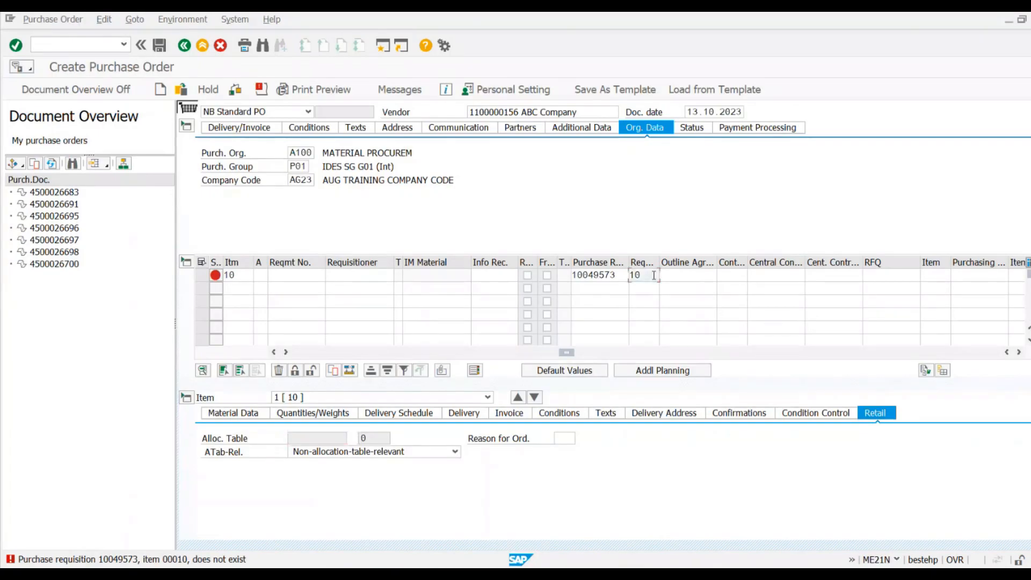
key("BackSpace")
key("BackSpace")
key("ctrl+v")
key("Return")
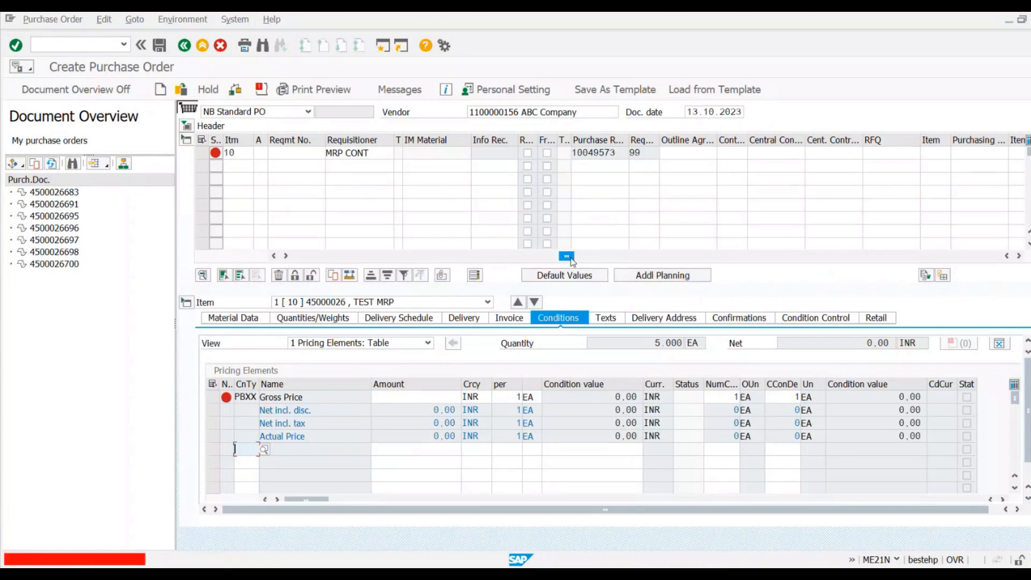
Set the net price of the TEST MRP item to 25 INR and save the purchase order
left_click_drag(567, 257, 301, 258)
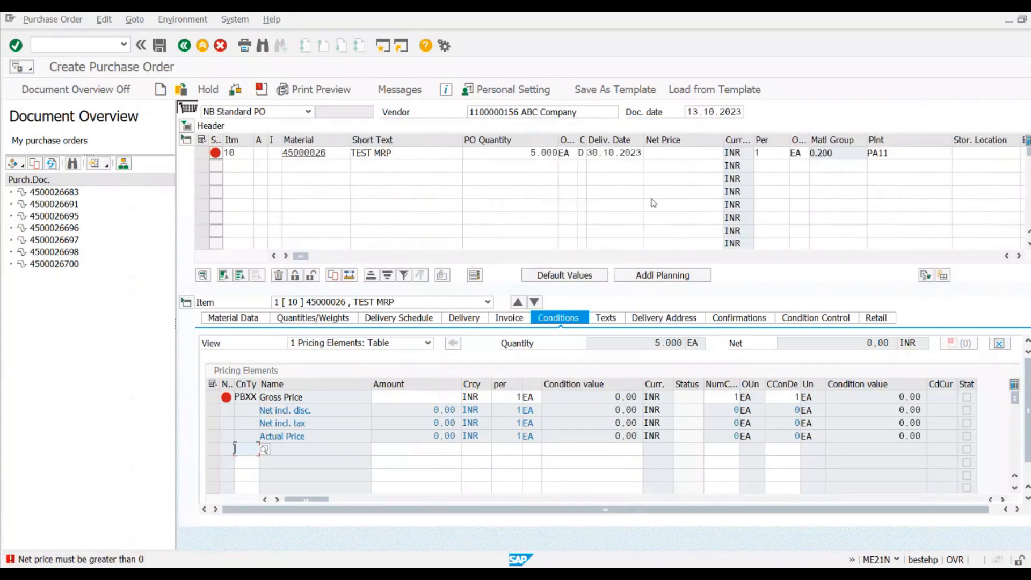
left_click(666, 156)
type("25")
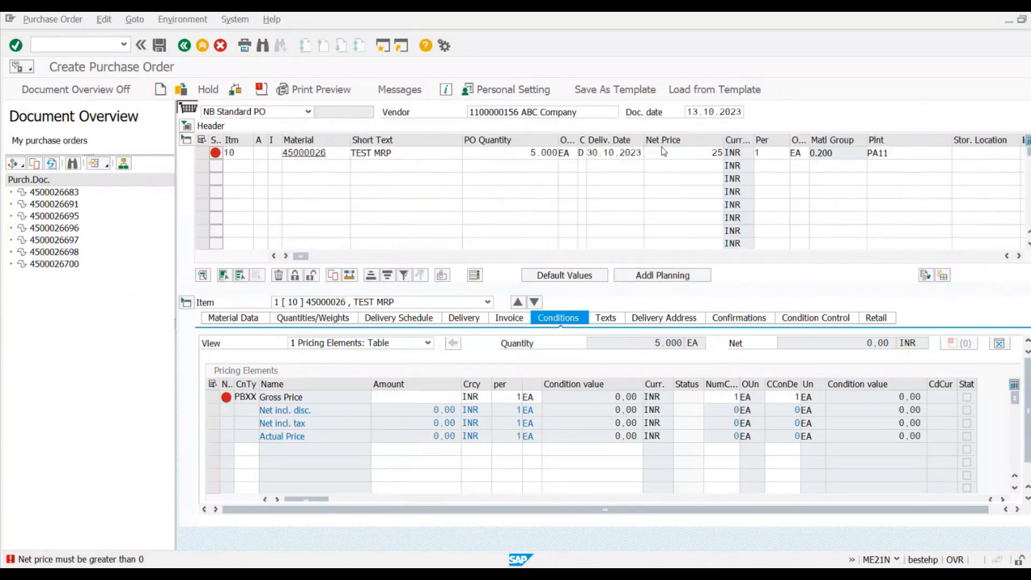
key("Return")
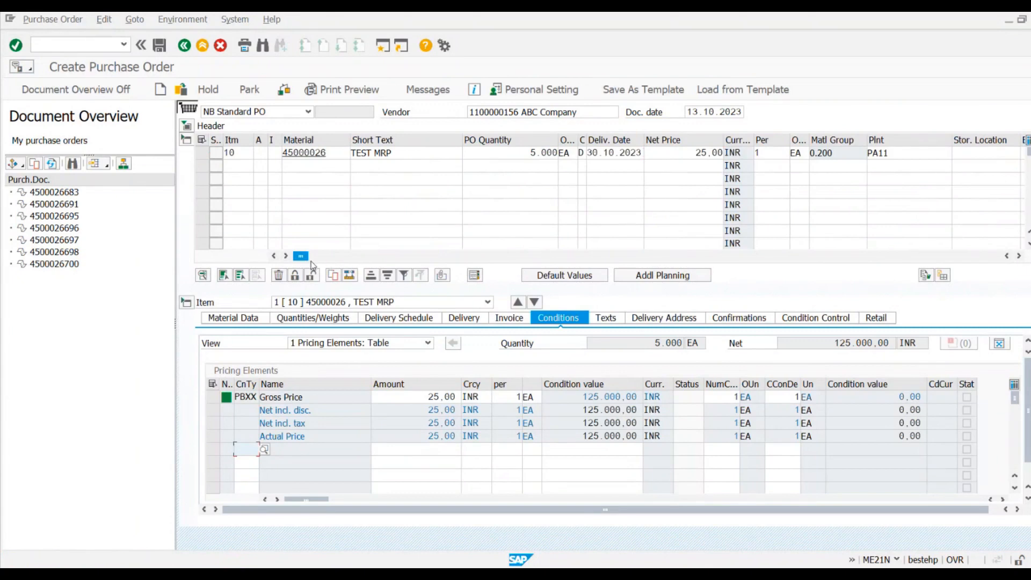
left_click(159, 46)
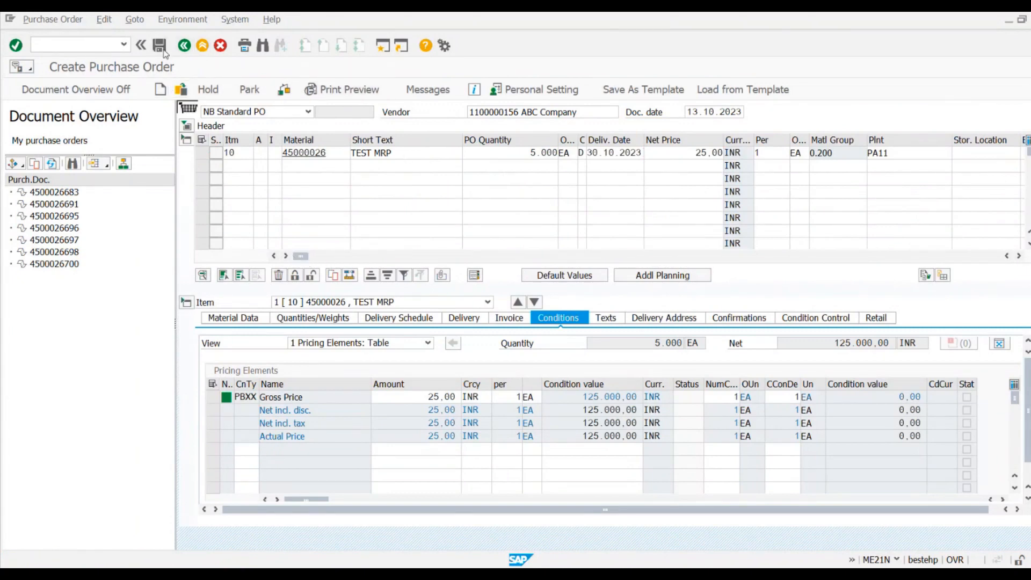
left_click(174, 257)
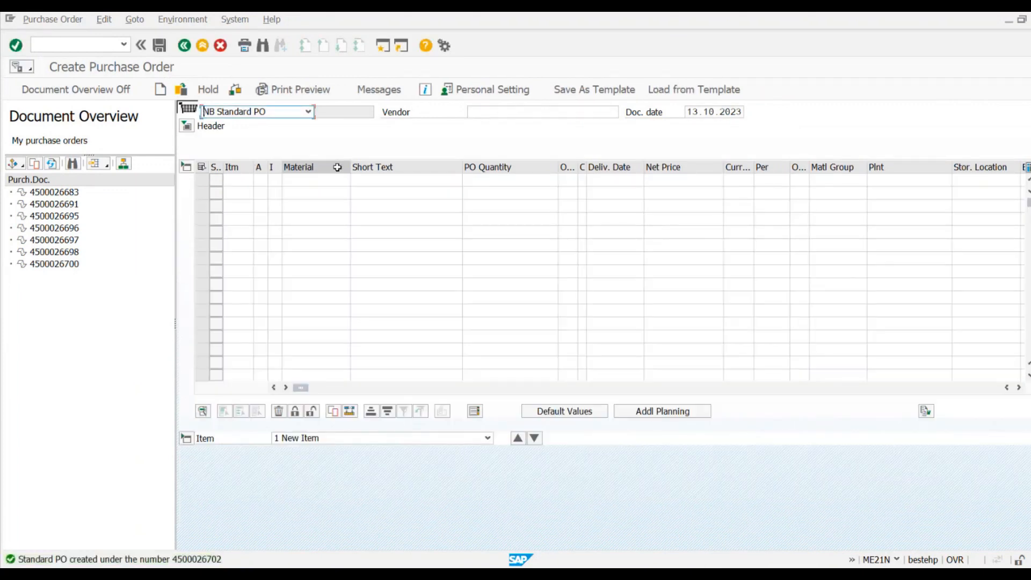
Return to the MRP list session and redisplay the MD05 list for material 45000026 in plant PA11
key("alt+Tab")
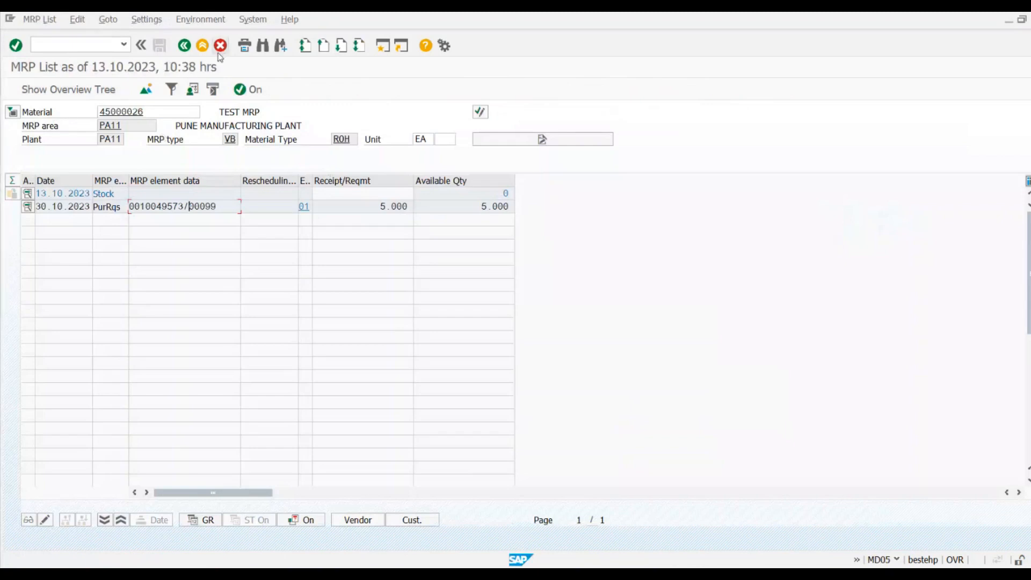
left_click(184, 46)
left_click(184, 46)
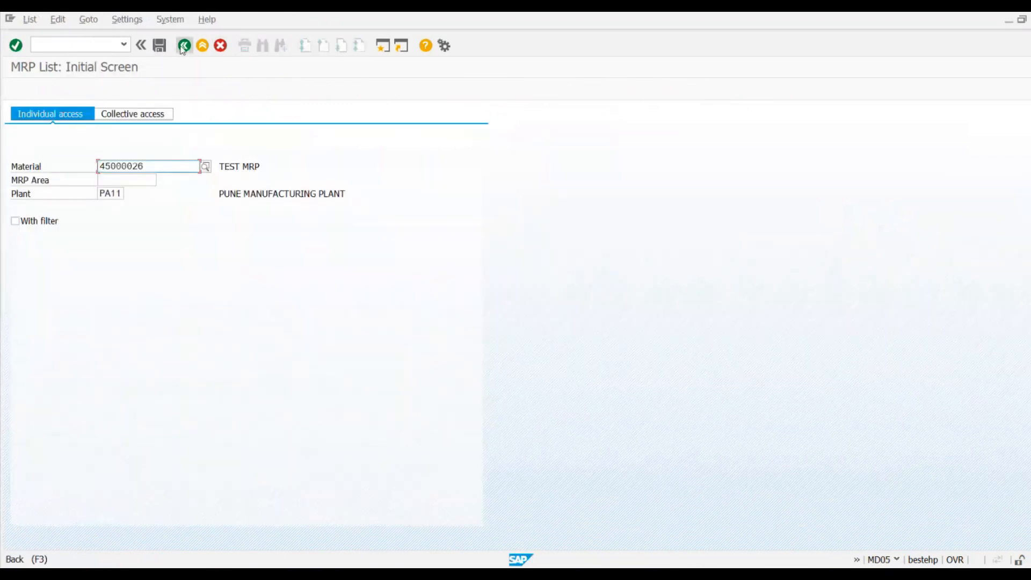
left_click(85, 44)
type("MD05")
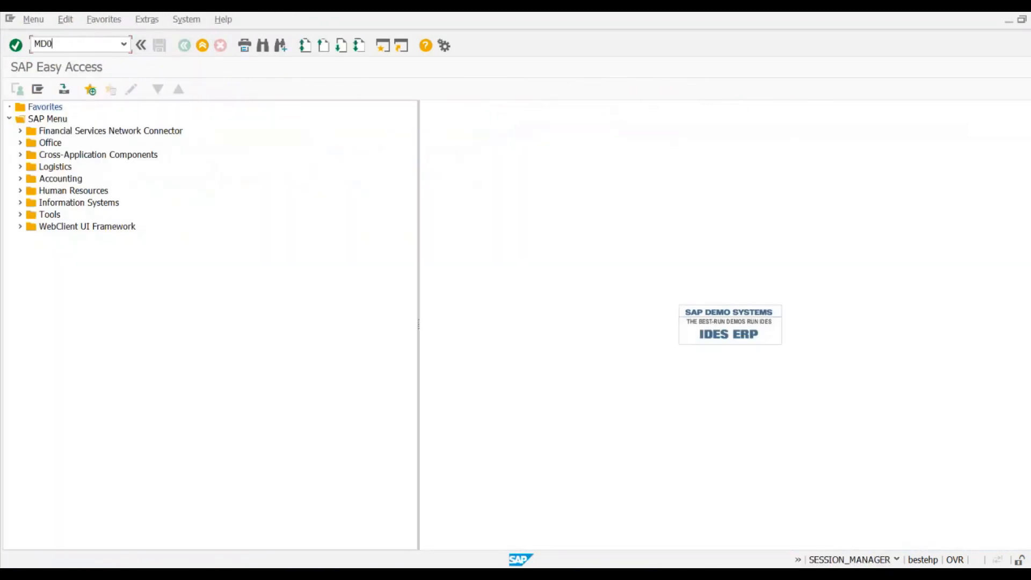
key("Return")
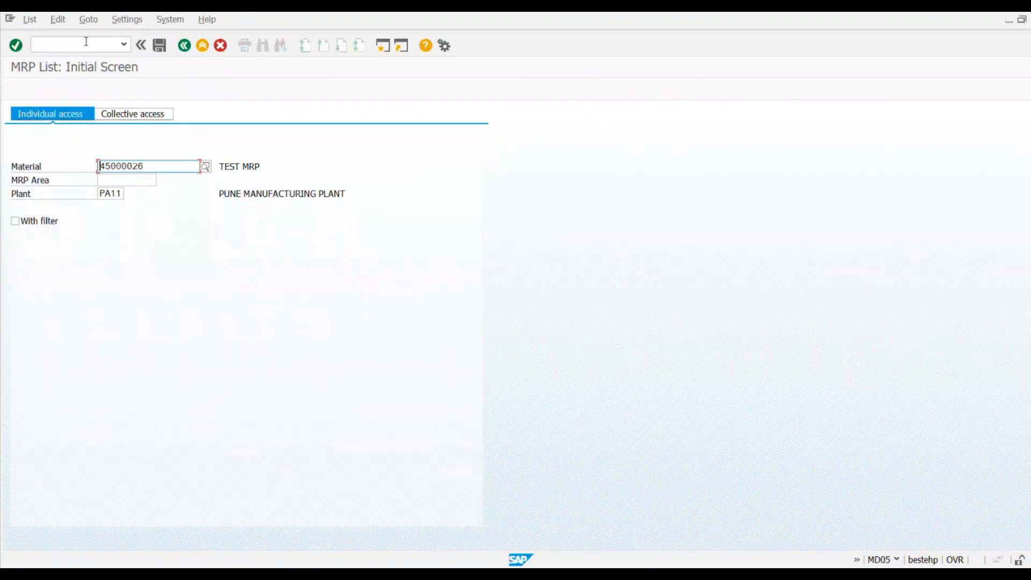
key("Return")
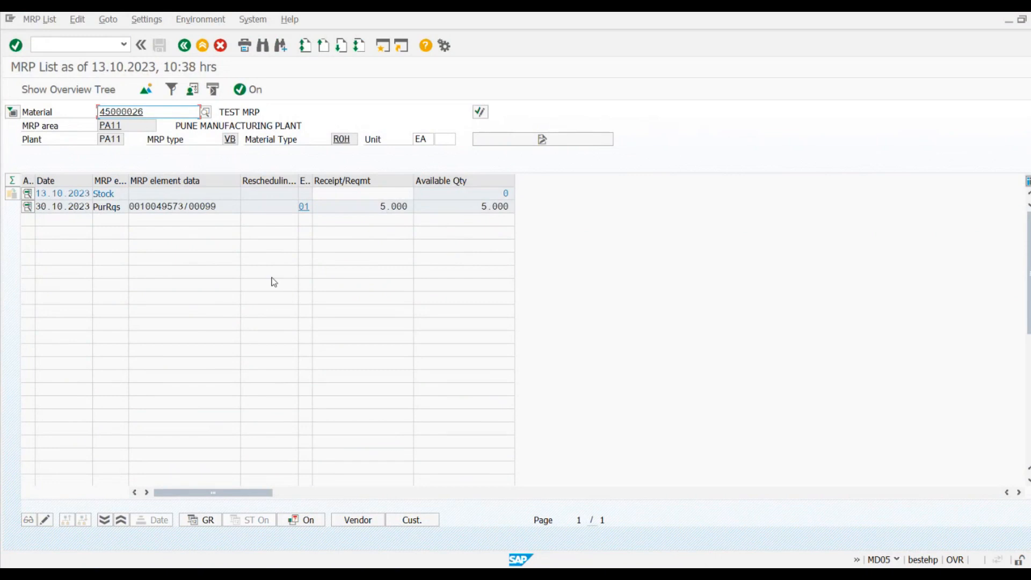
Display the stock/requirements list (MD04) for material 45000026 in a new session and examine the purchase order line's element data
left_click(383, 46)
type("MD04")
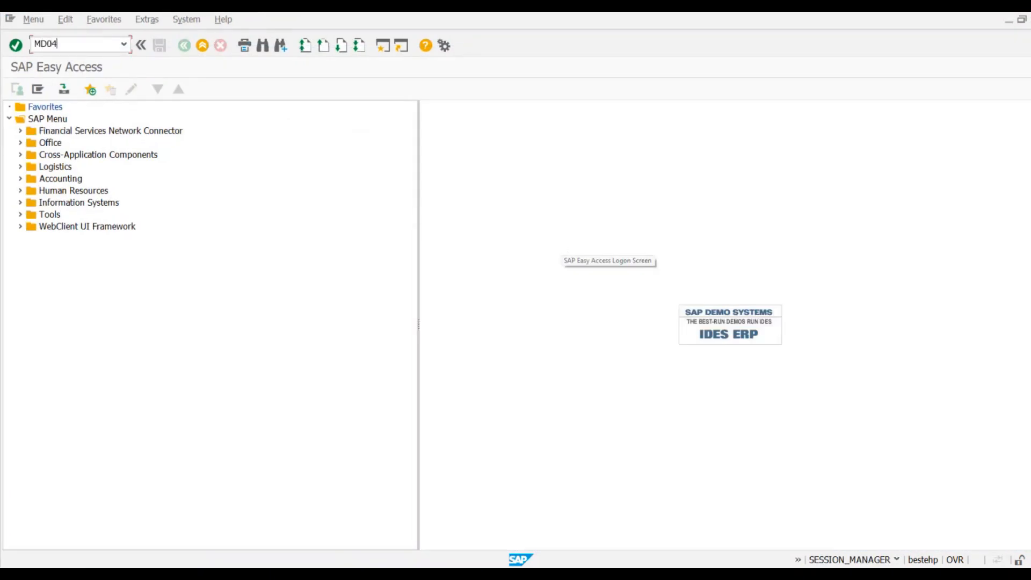
key("Return")
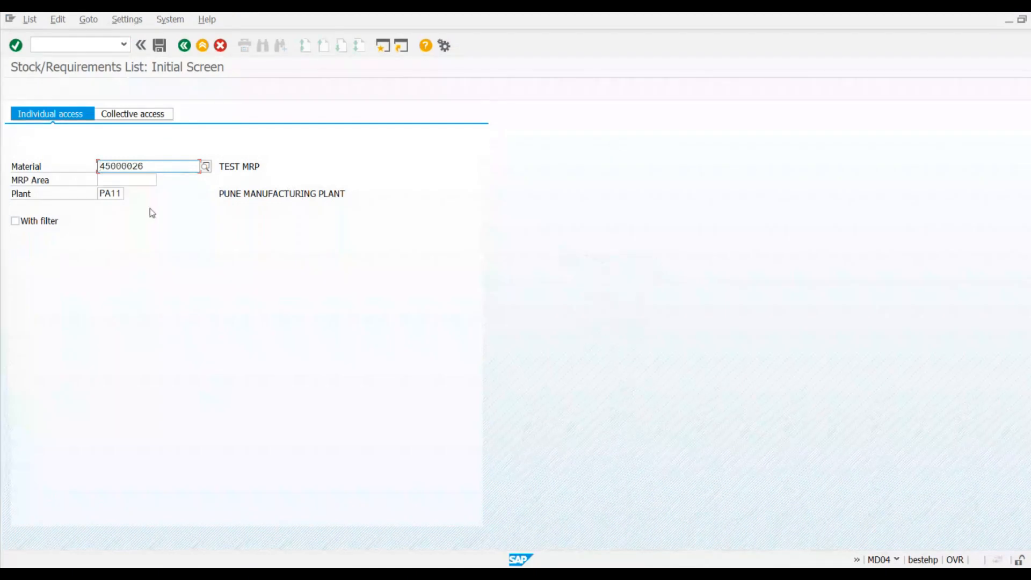
key("Return")
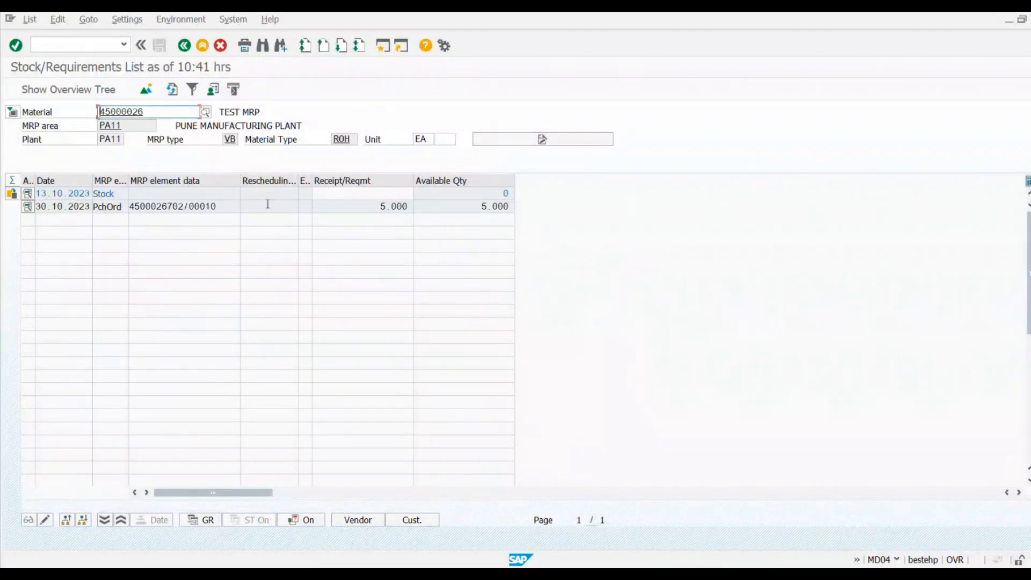
left_click_drag(185, 206, 128, 207)
left_click(171, 228)
left_click(225, 265)
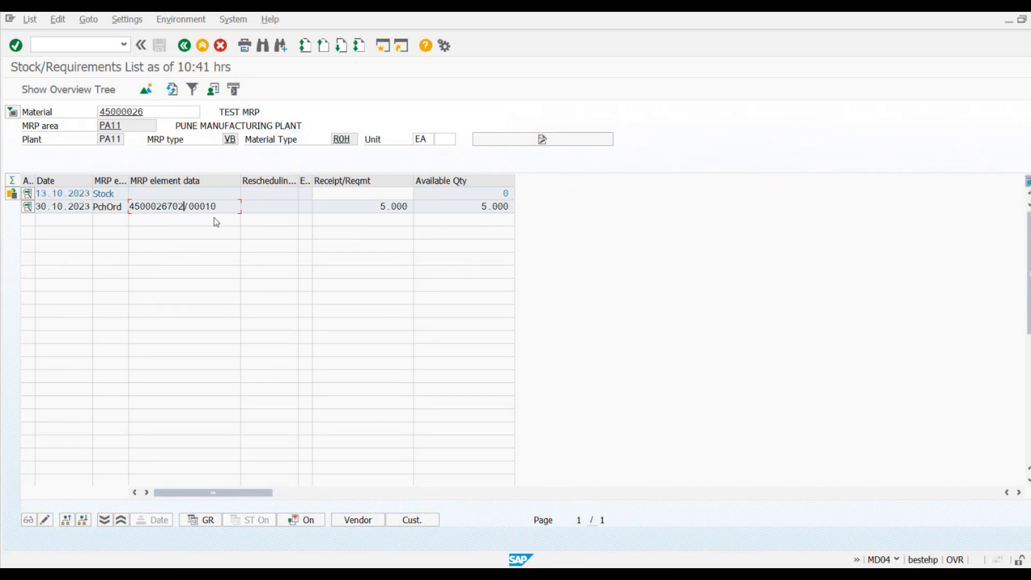
Compare the requisition line in the MD05 MRP list with the purchase order line in the MD04 stock/requirements list
left_click(231, 206)
left_click_drag(154, 112, 94, 114)
left_click(108, 138)
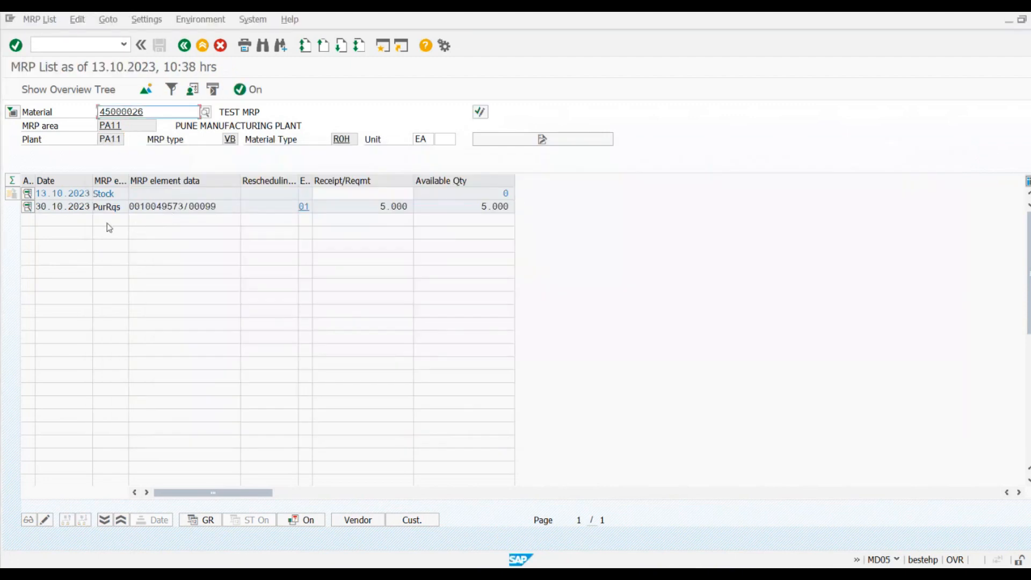
left_click(169, 207)
left_click(63, 206)
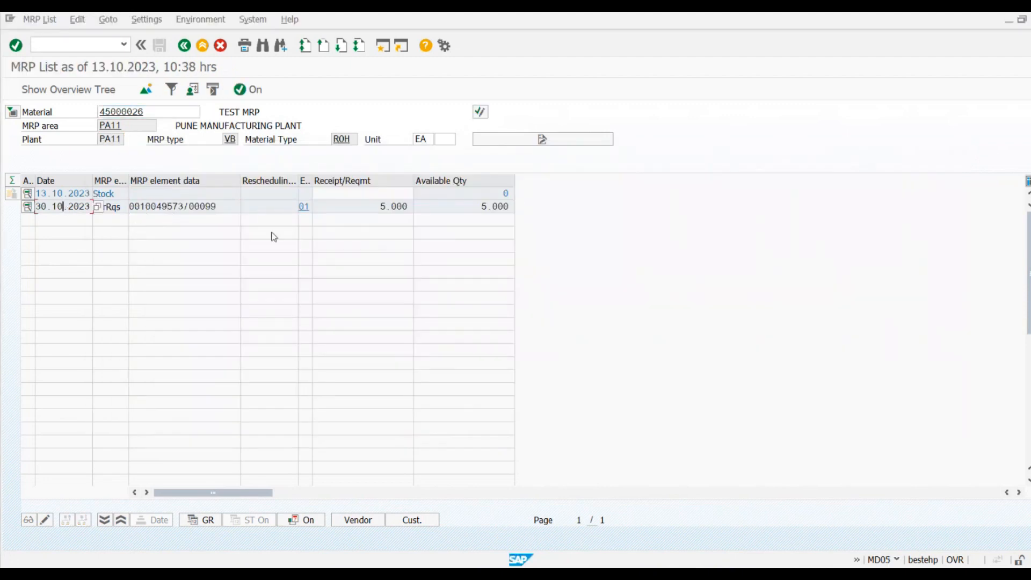
left_click(379, 207)
left_click(63, 207)
key("alt+Tab")
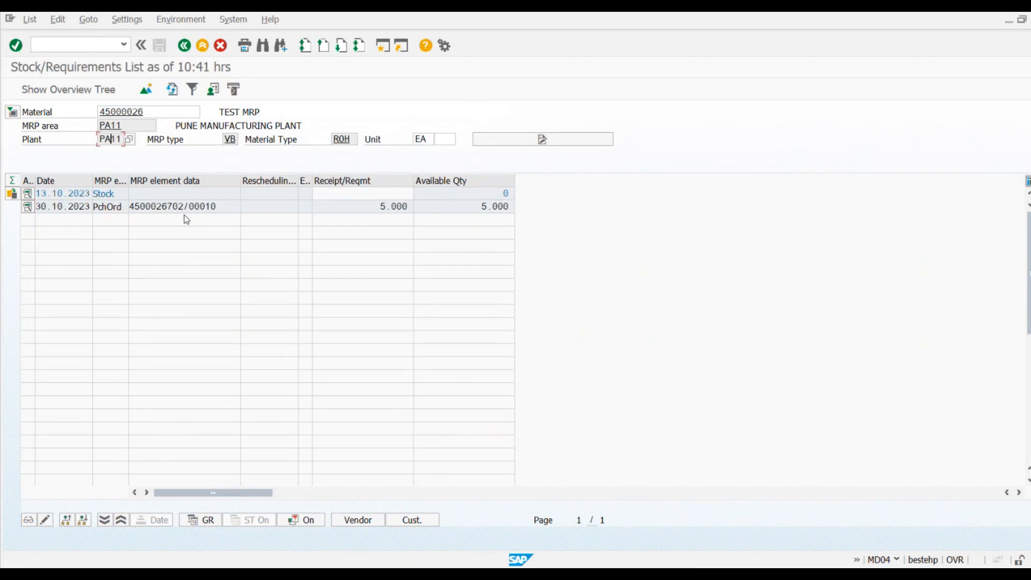
left_click(180, 209)
left_click(60, 206)
left_click(231, 207)
Return to the purchase order session and open the last created purchase order in change mode
key("alt+Tab")
key("alt+Tab")
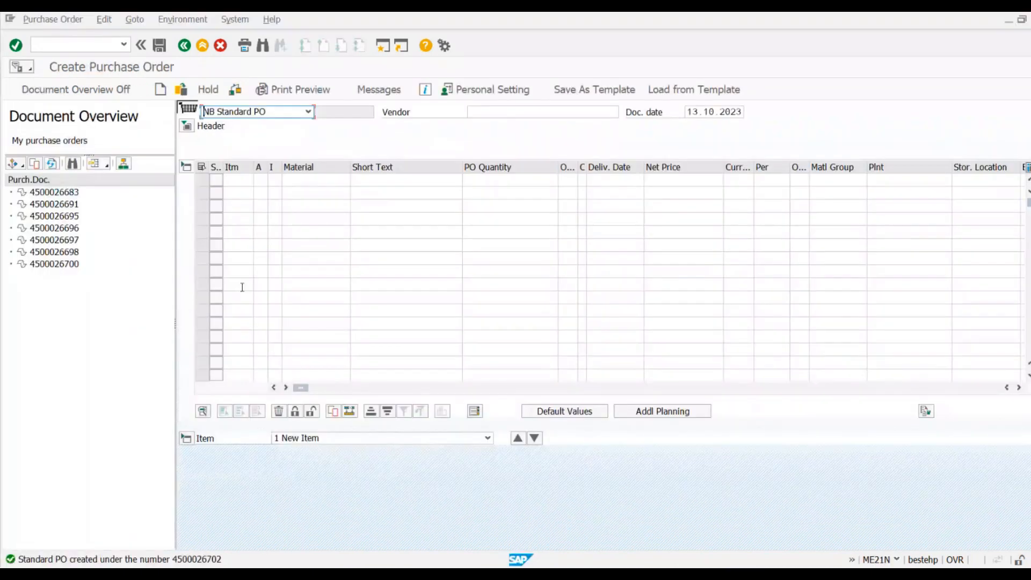
left_click(182, 90)
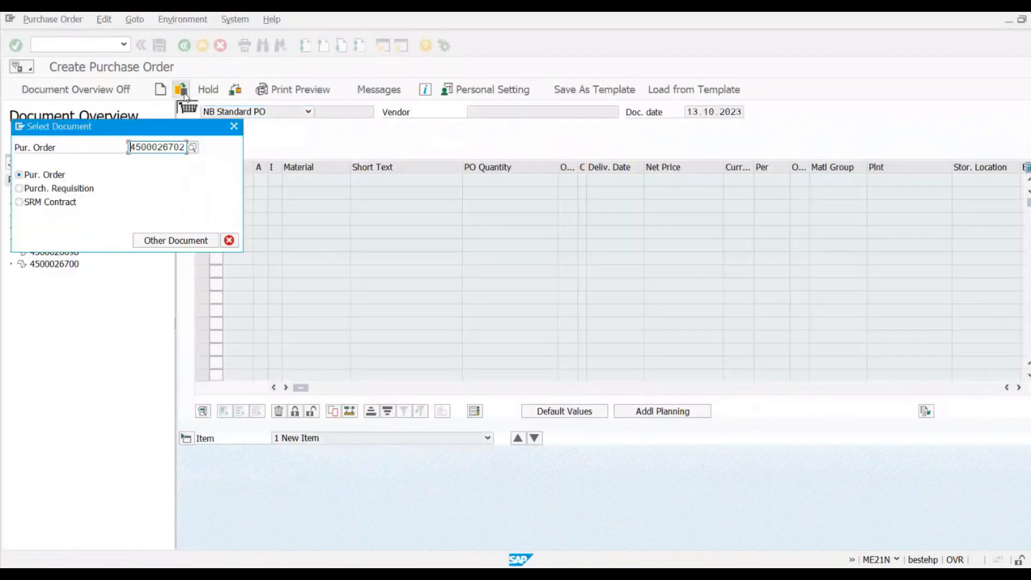
key("Return")
left_click(181, 89)
Delete item 10 (TEST MRP) from the purchase order and save the document despite the system messages
left_click(199, 181)
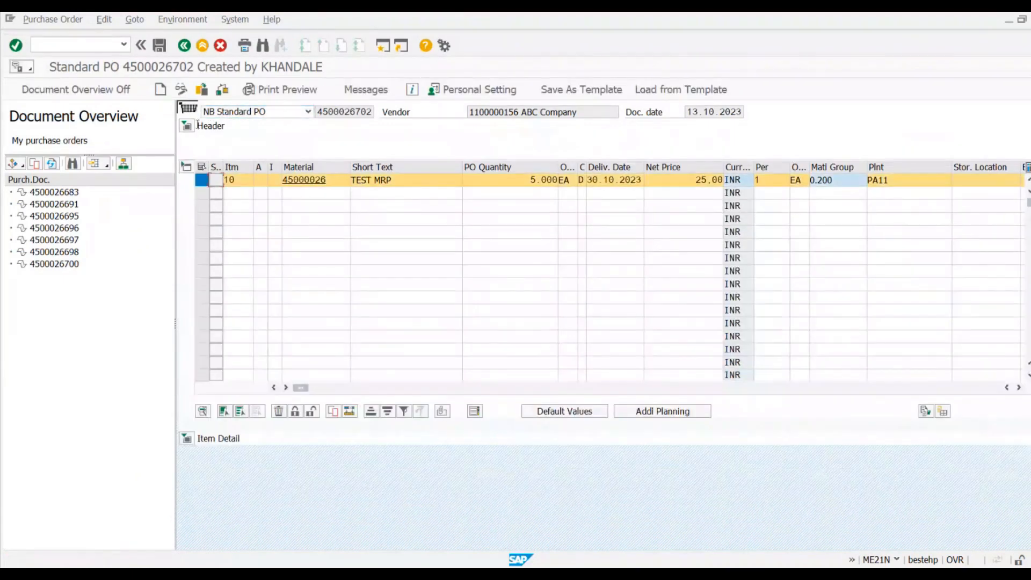
left_click(278, 411)
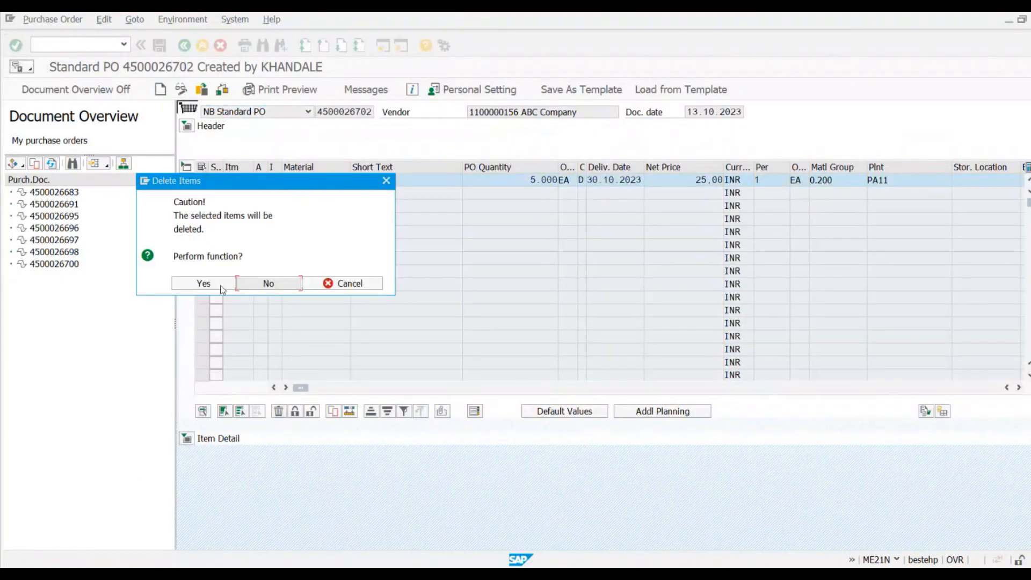
left_click(207, 284)
left_click(159, 45)
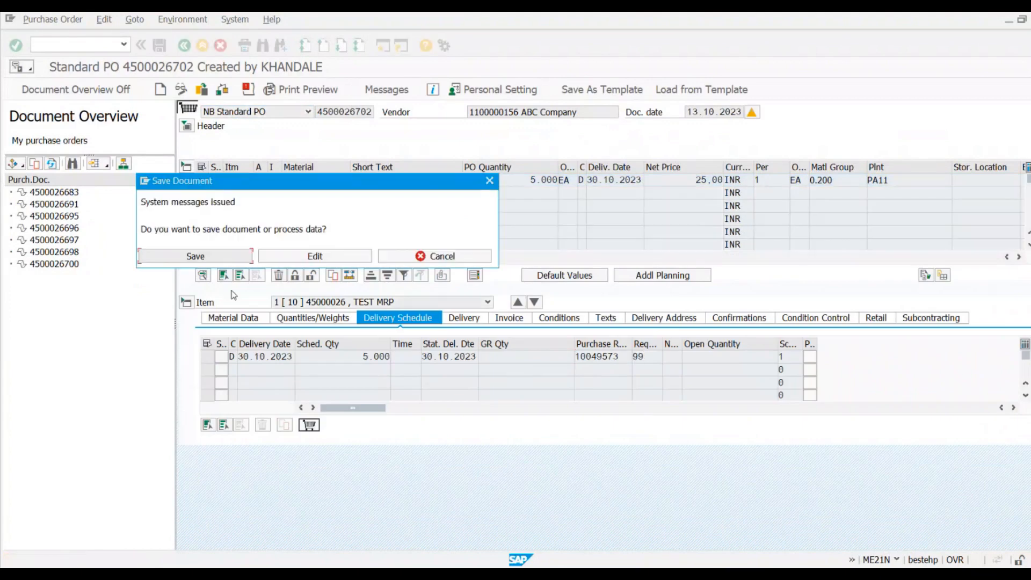
left_click(185, 258)
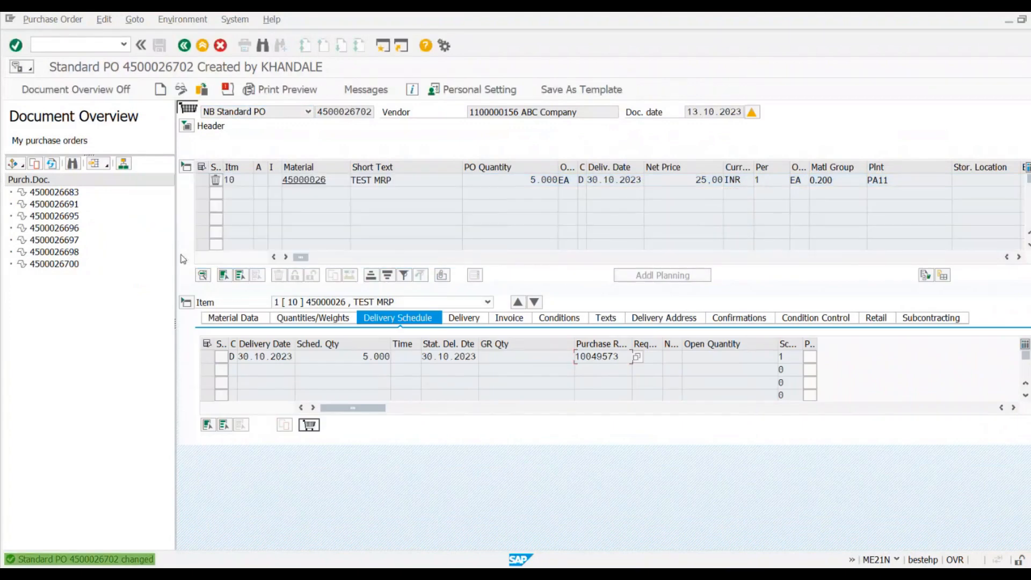
Refresh the stock/requirements list (MD04) for material 45000026 and examine its element data
key("alt+Tab")
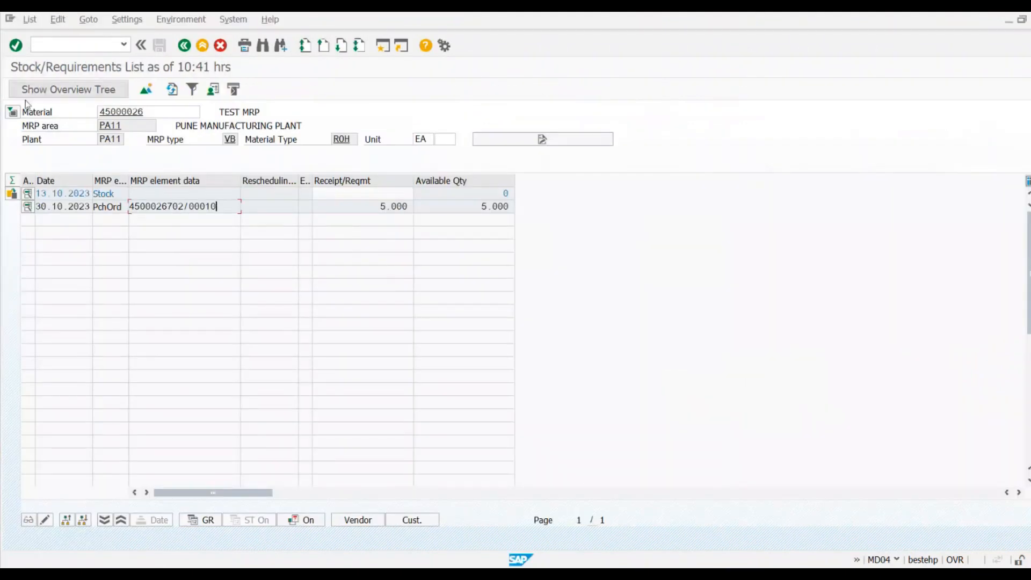
left_click(172, 90)
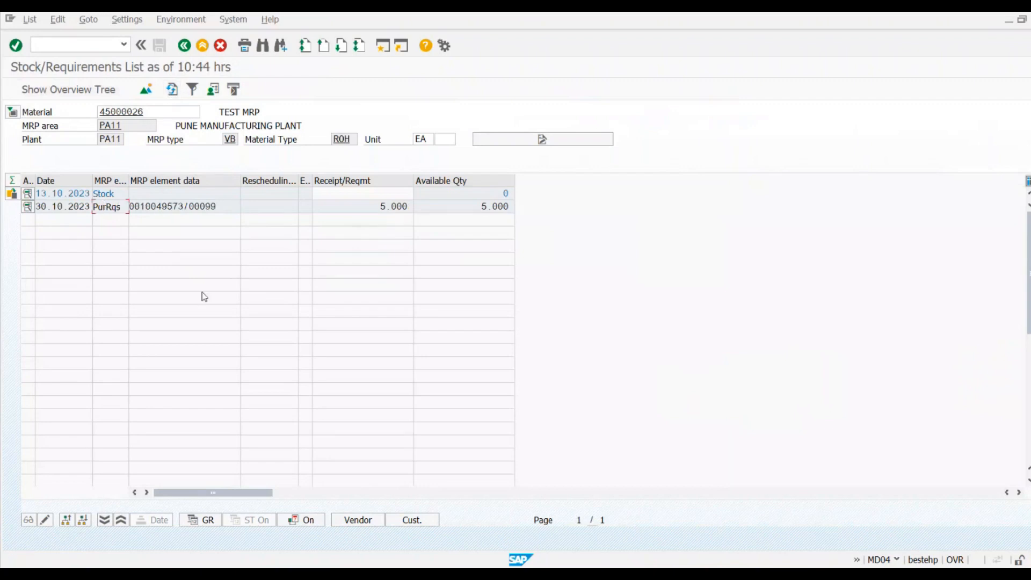
left_click(219, 211)
Redisplay the MD05 list for material 45000026 in plant PA11 from its initial screen and examine the requisition line
key("alt+Tab")
key("alt+Tab")
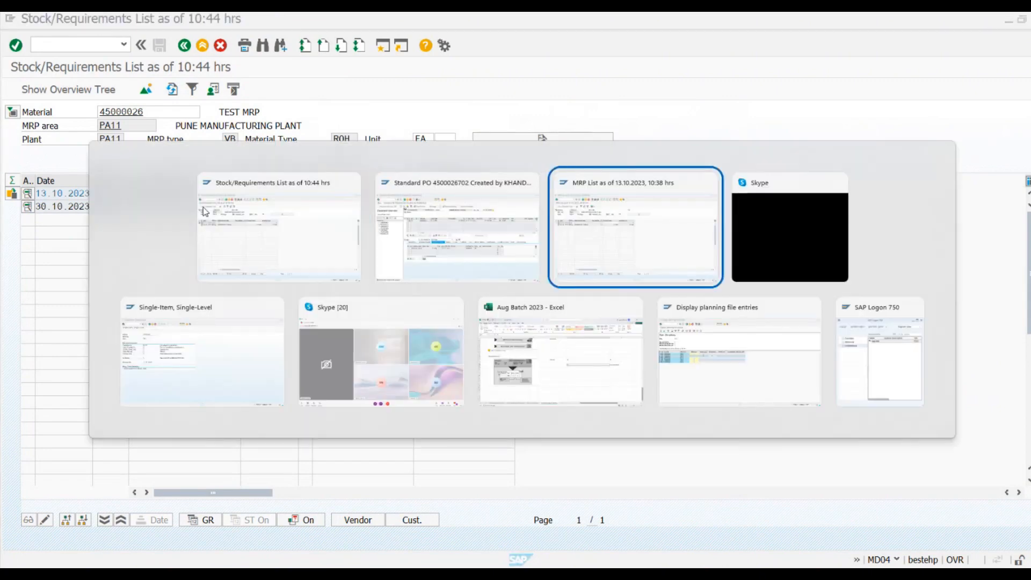
left_click(184, 46)
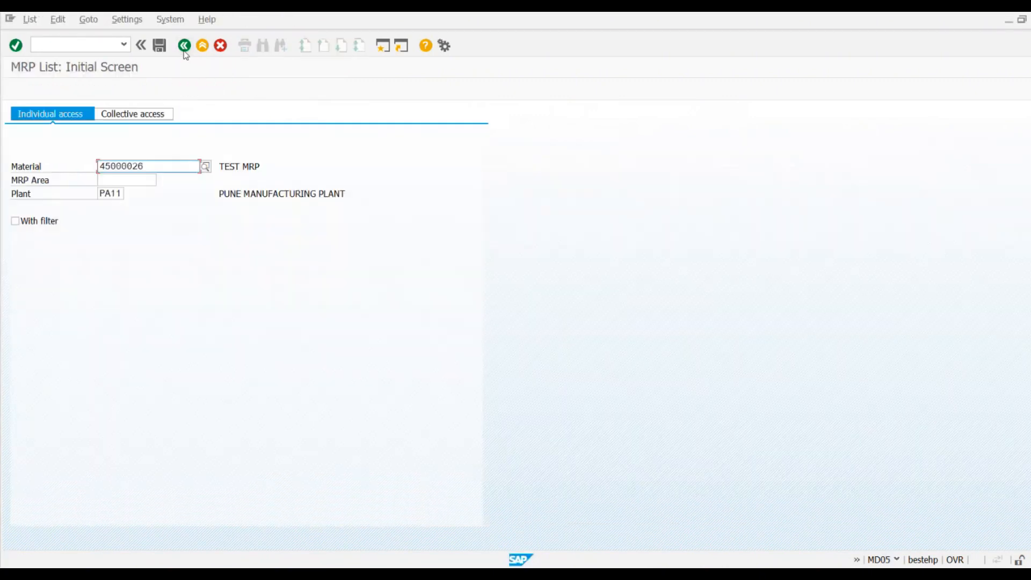
key("Return")
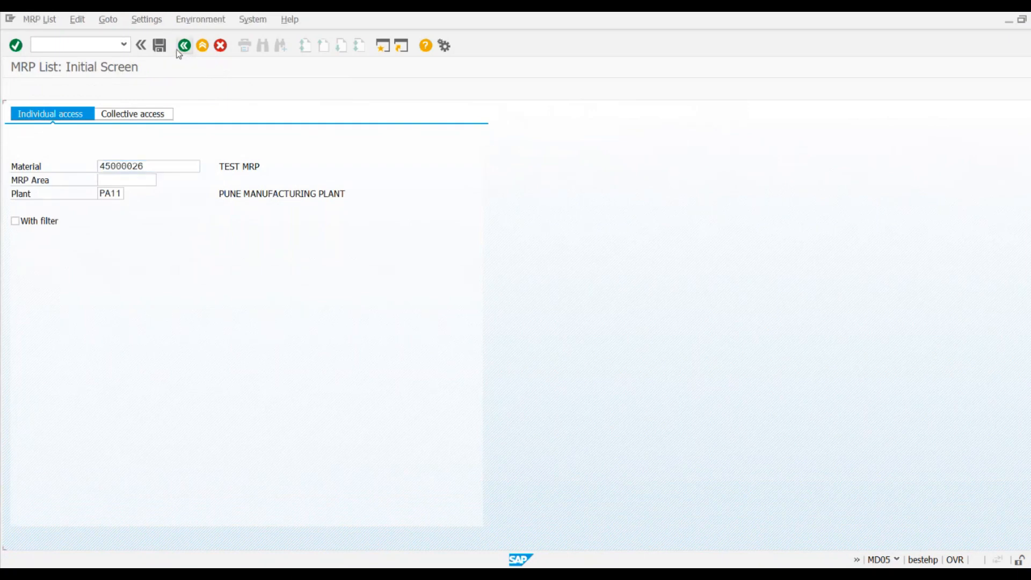
left_click_drag(235, 202, 59, 202)
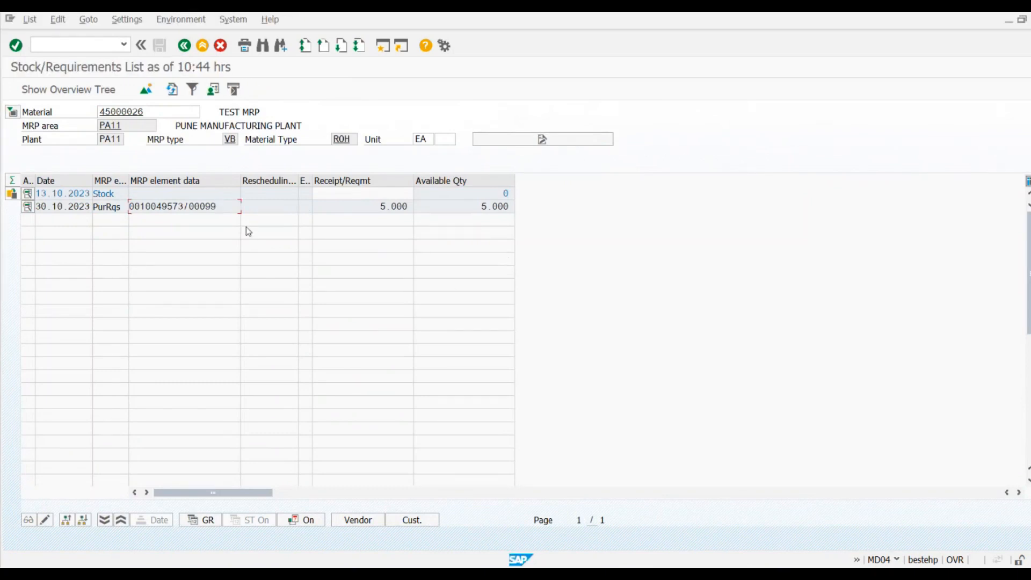
Copy the requisition number, without the item number, from the element data in the MD04 list
left_click_drag(184, 206, 129, 206)
left_click(129, 207)
left_click_drag(184, 207, 129, 207)
key("ctrl+c")
left_click(129, 206)
Leave the purchase order, start transaction ME52N in that session and open the requisition with the copied number
key("alt+Tab")
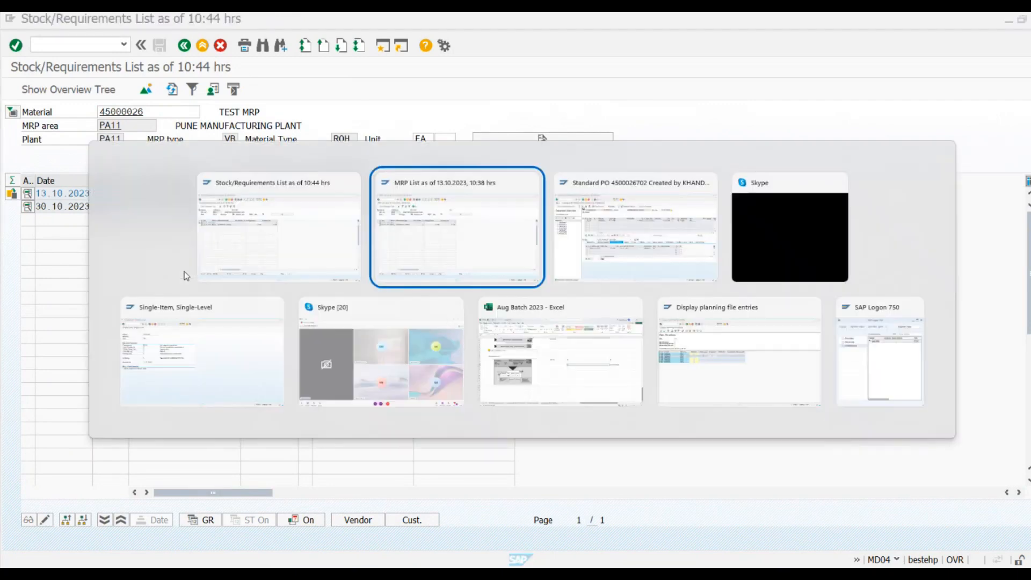
key("alt+Tab")
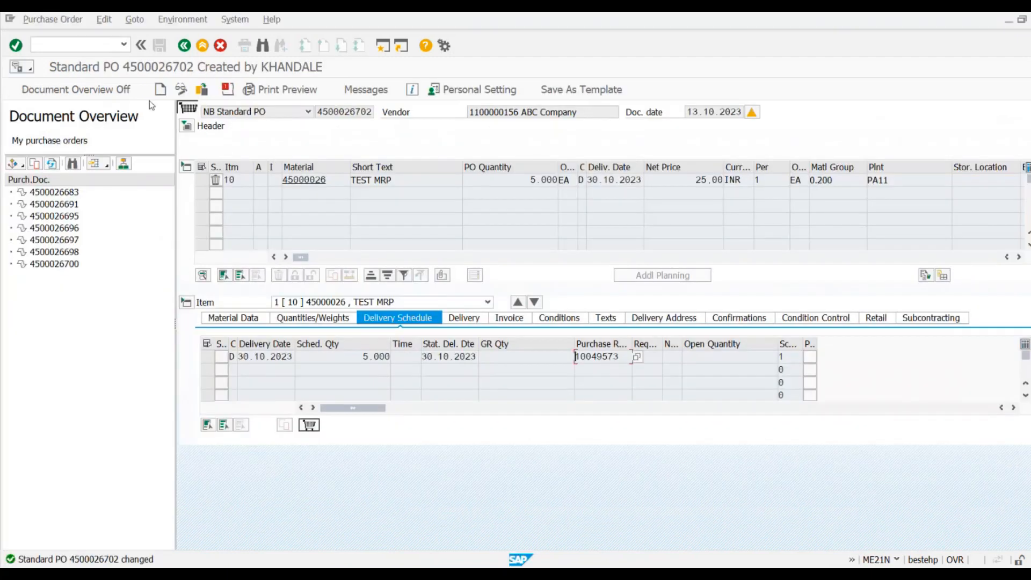
left_click(184, 45)
type("ME")
type("N")
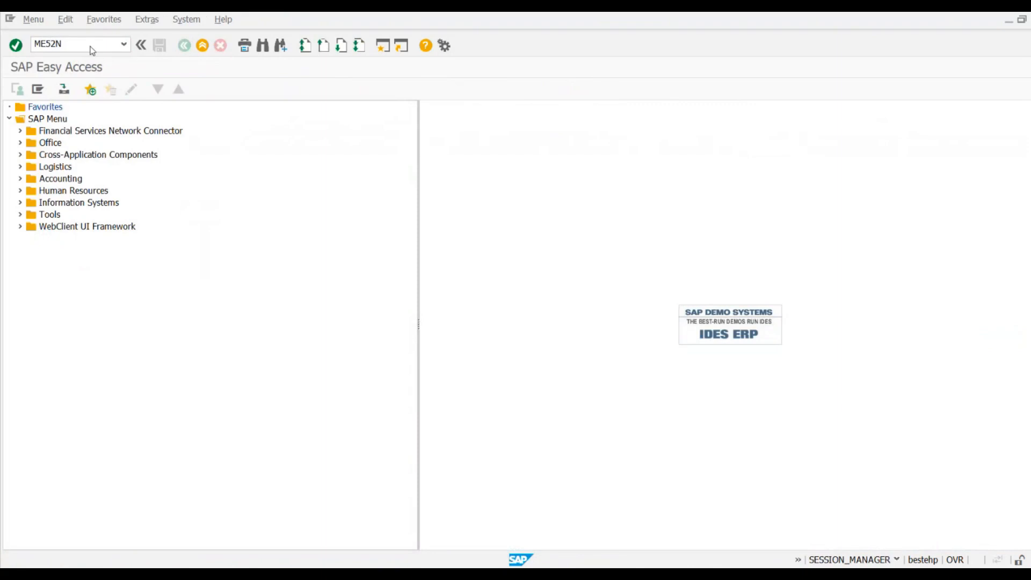
key("Return")
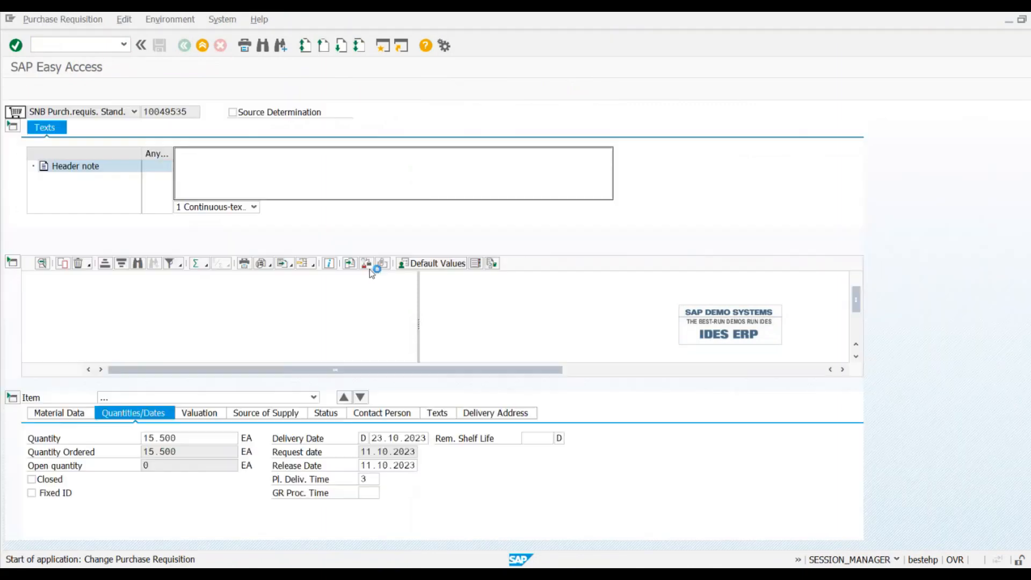
left_click(202, 90)
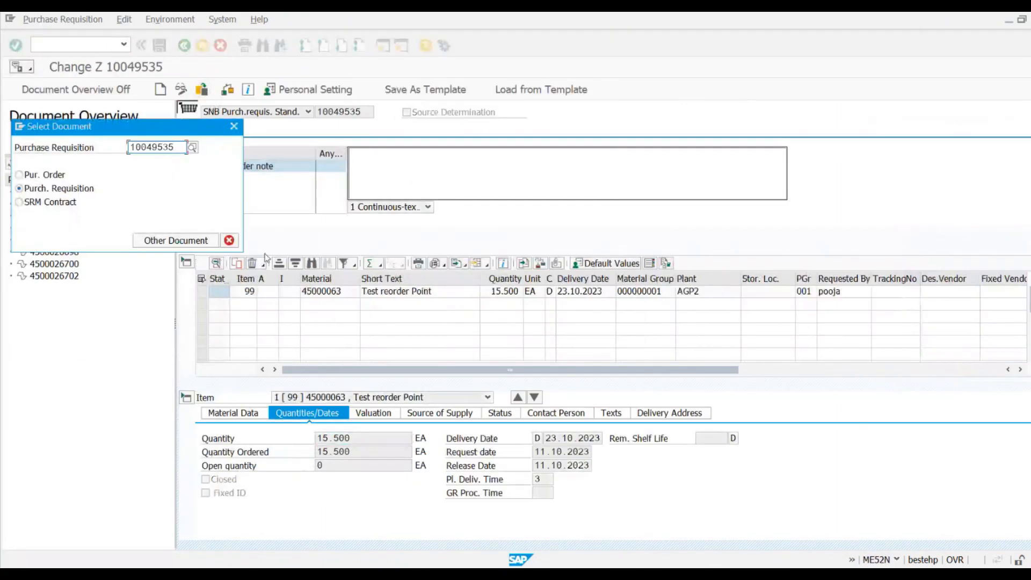
key("ctrl+v")
key("Return")
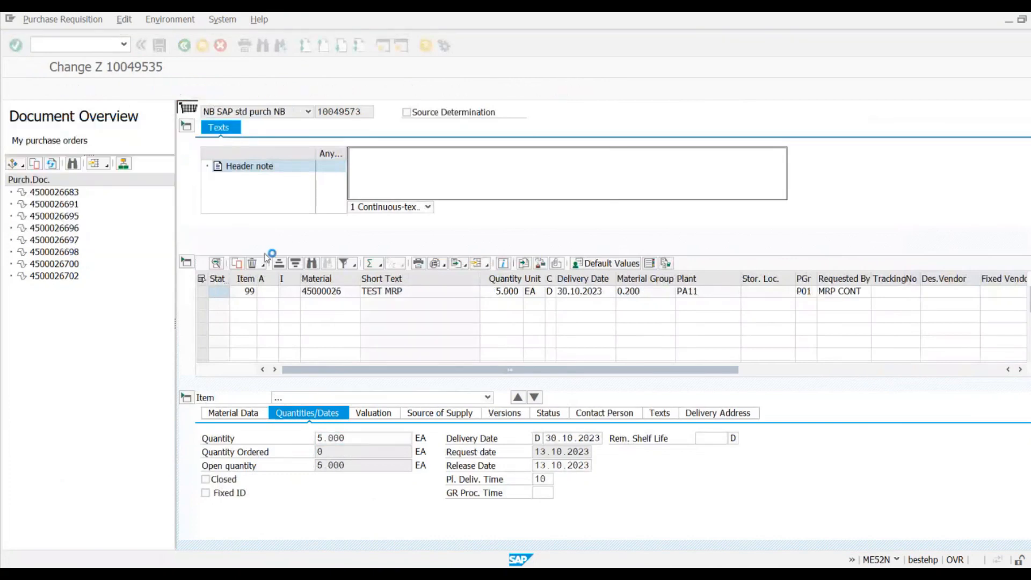
Delete item 99 (TEST MRP) from the purchase requisition and save it
left_click(204, 292)
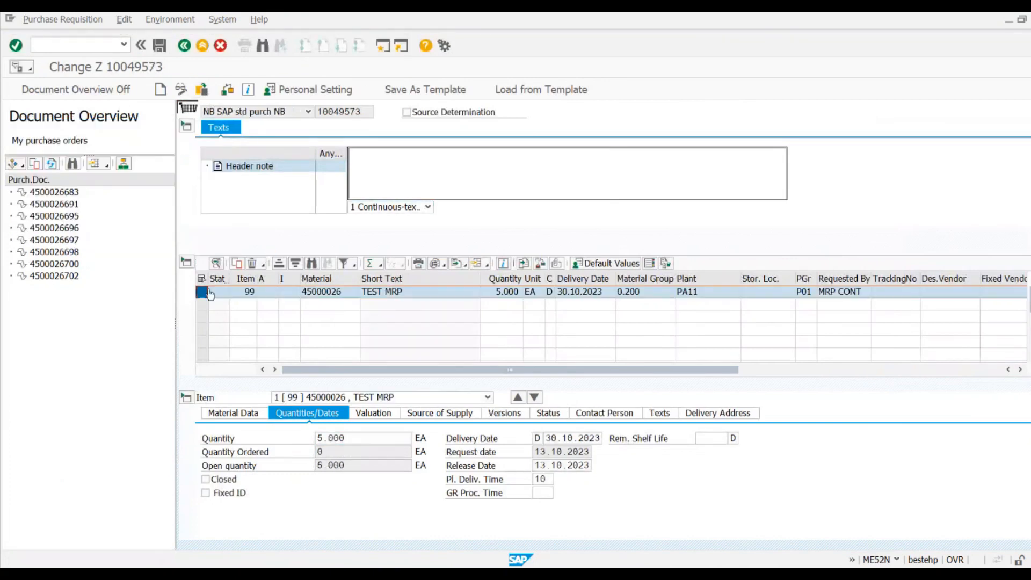
left_click(251, 264)
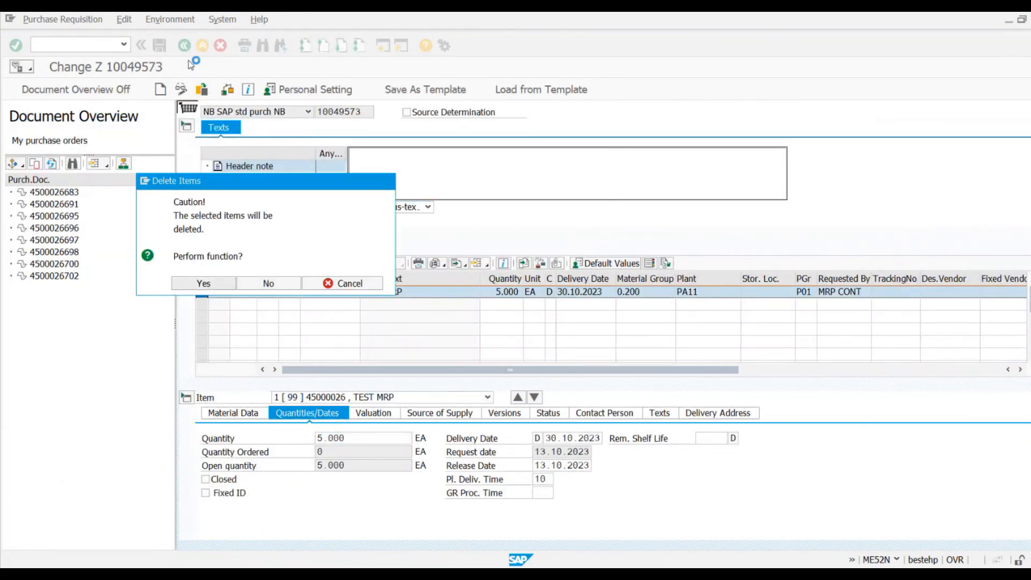
key("Return")
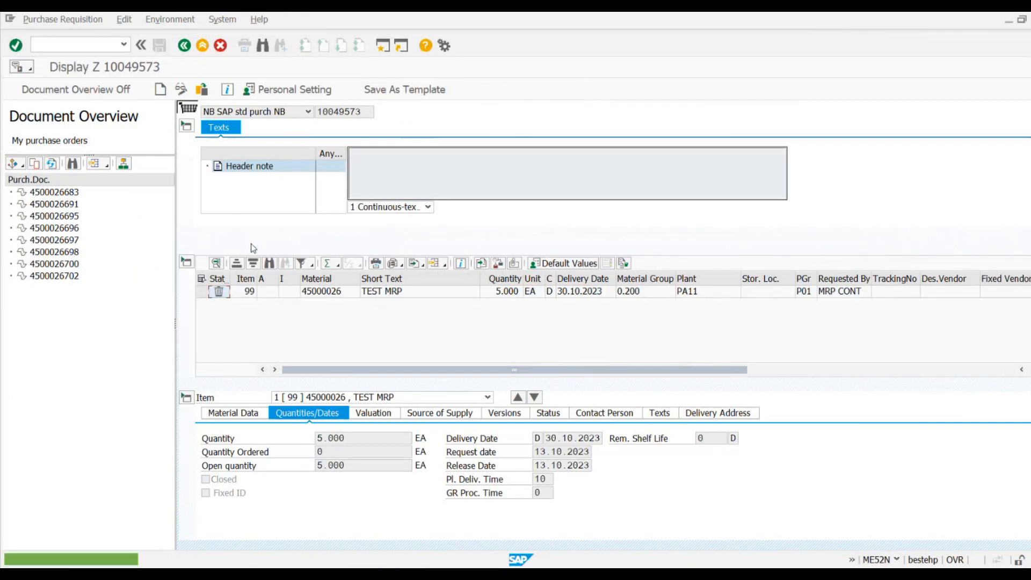
Refresh the MD04 stock/requirements list and redisplay the MD05 list for material 45000026 to compare their entries
key("alt+Tab")
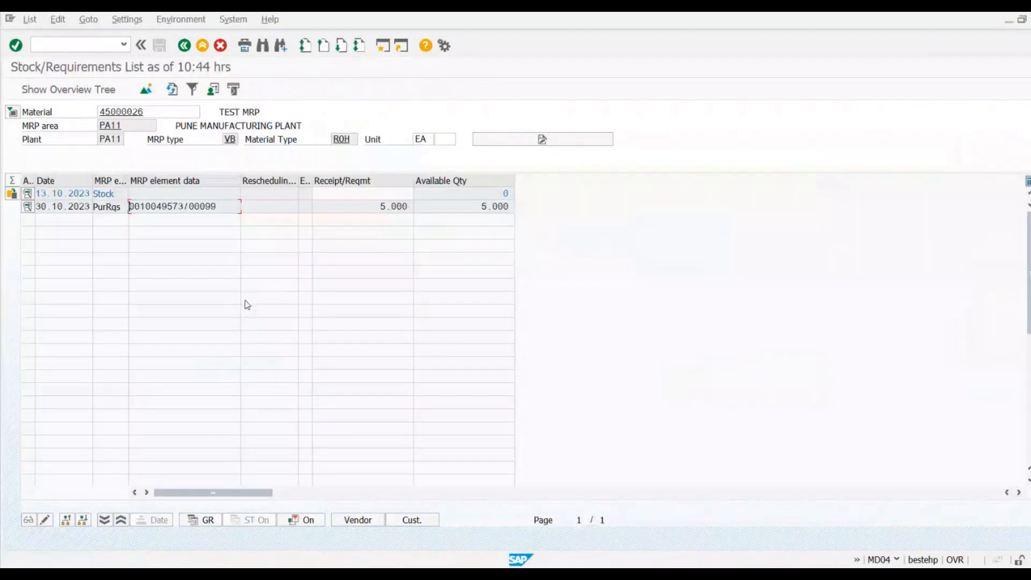
left_click(172, 89)
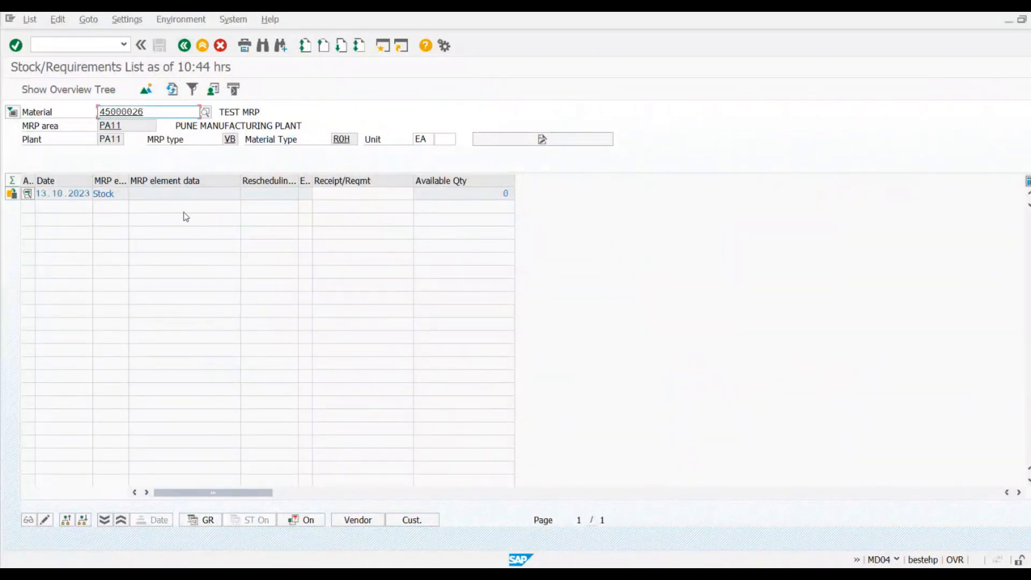
key("alt+Tab")
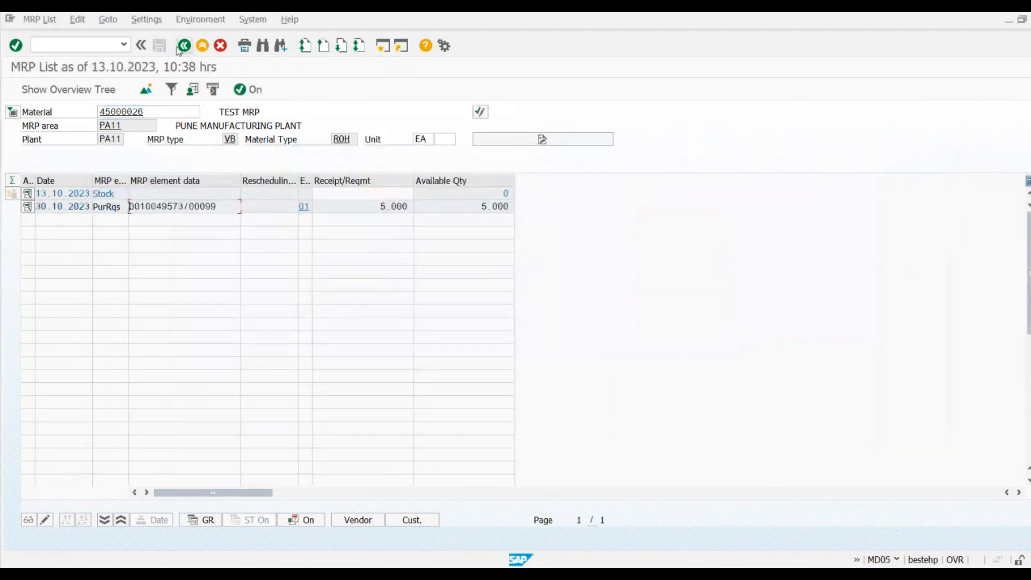
left_click(184, 45)
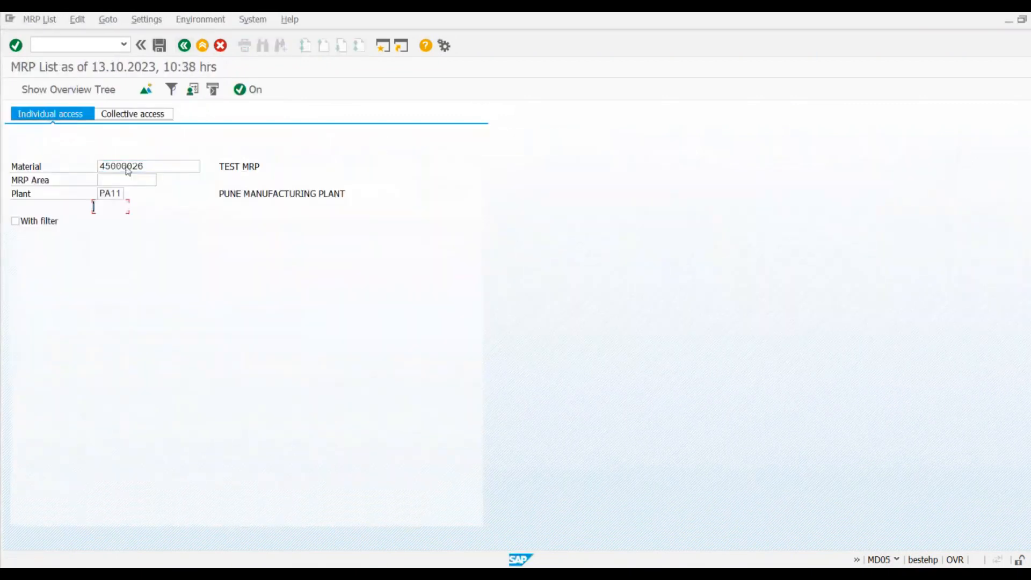
key("Return")
left_click_drag(184, 206, 74, 207)
left_click(70, 299)
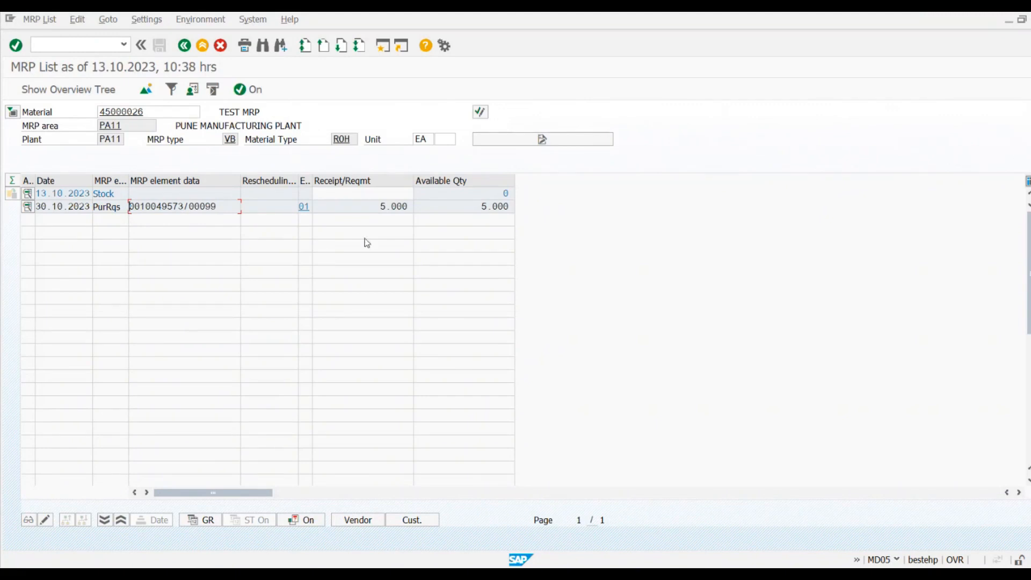
left_click(444, 213)
In the single-item, single-level planning session (MD03), set Create MRP List to 3 and enable displaying results before they are saved
mouse_move(709, 561)
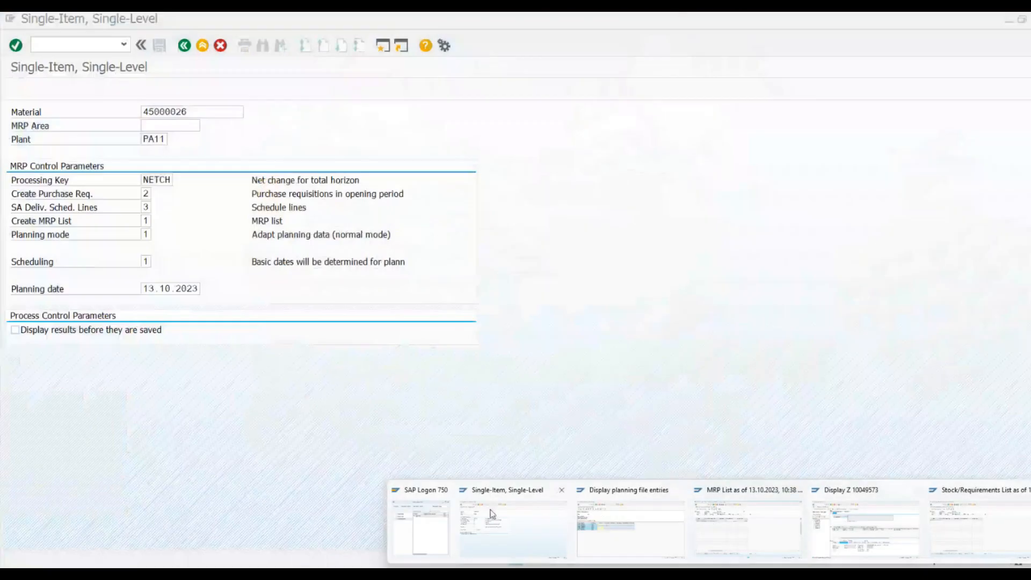
left_click(513, 529)
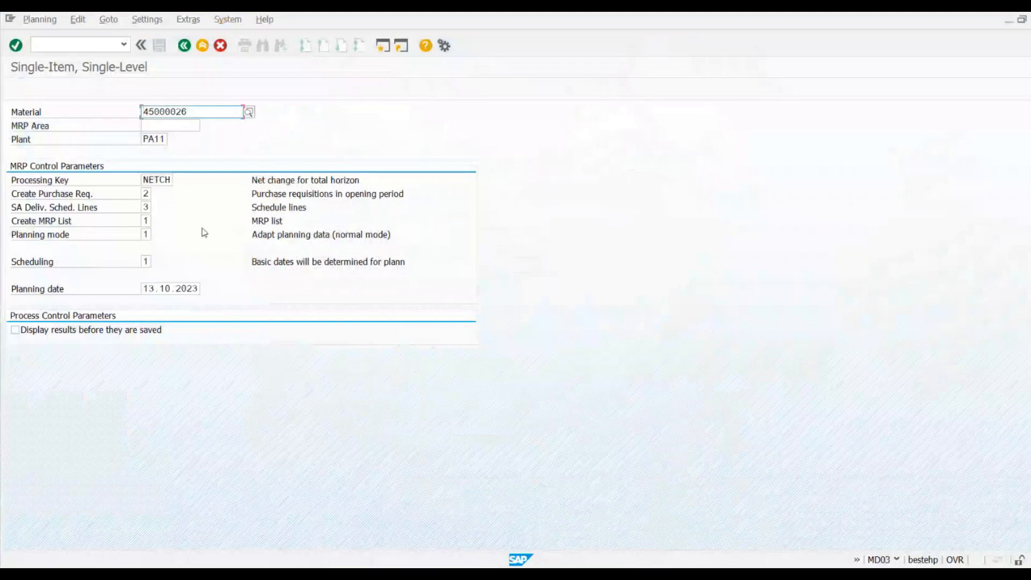
left_click(146, 221)
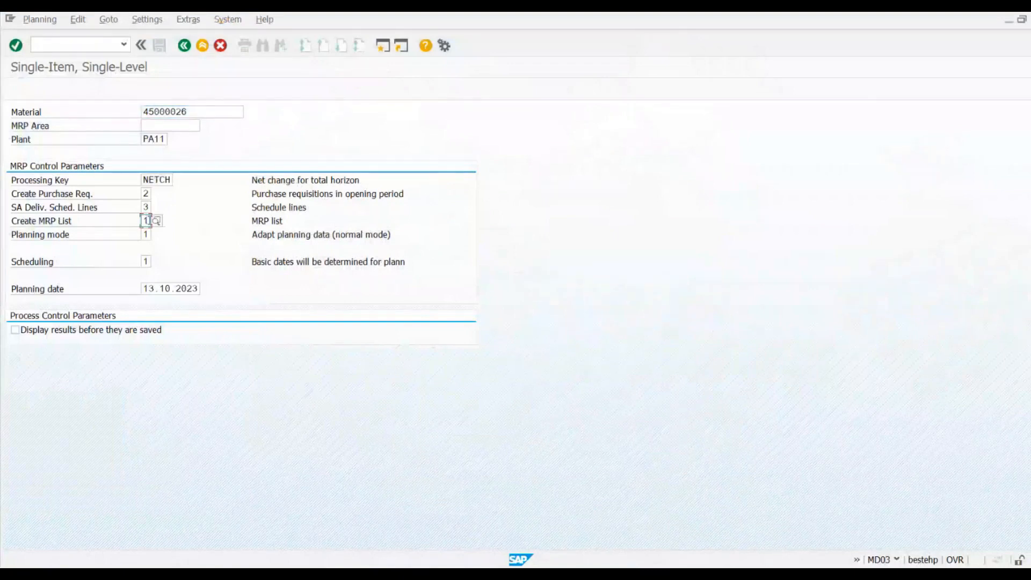
left_click(156, 222)
left_click(102, 184)
left_click(199, 333)
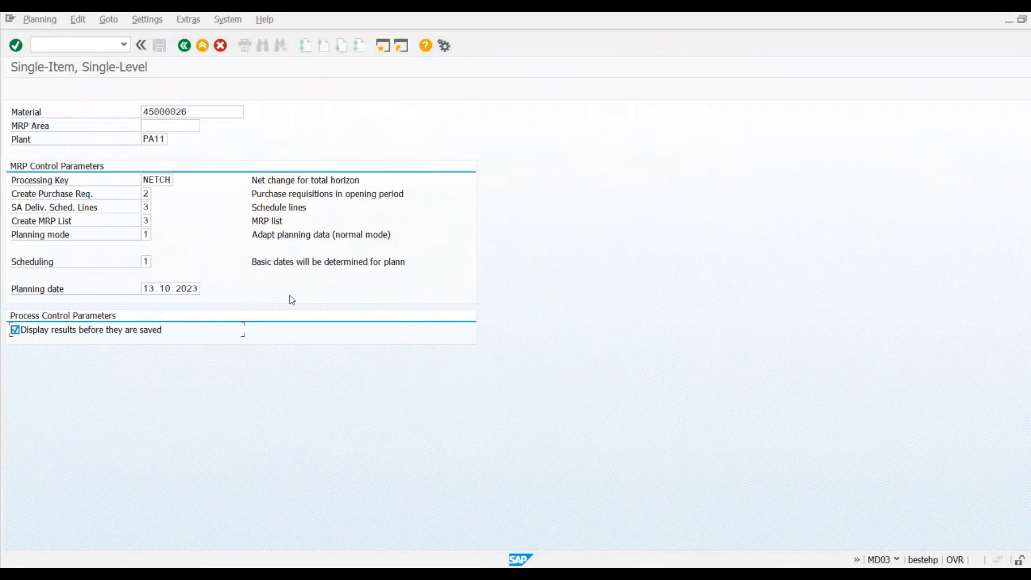
Run MRP for material 45000026 in plant PA11 and save the planning result
key("Return")
key("Return")
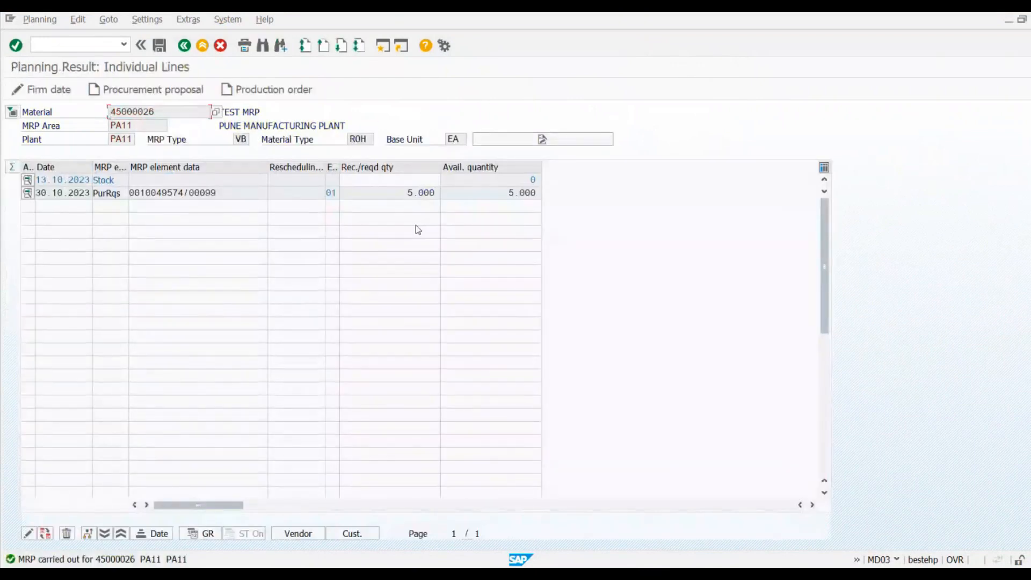
left_click(159, 46)
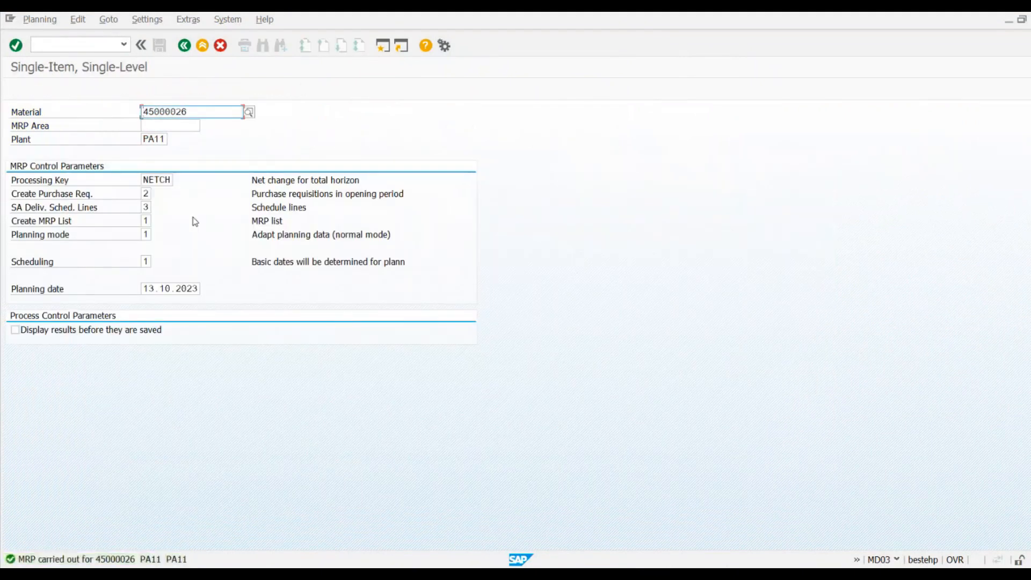
Switch to the MD05 session, restart the transaction, and request the MRP list for material 45000026 in plant PA11
key("alt+Tab")
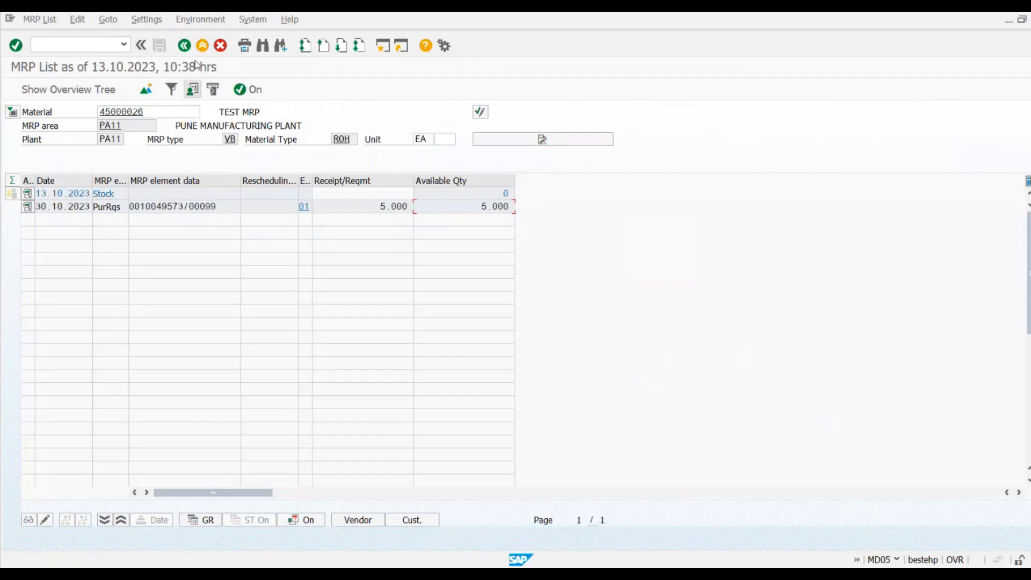
left_click(183, 47)
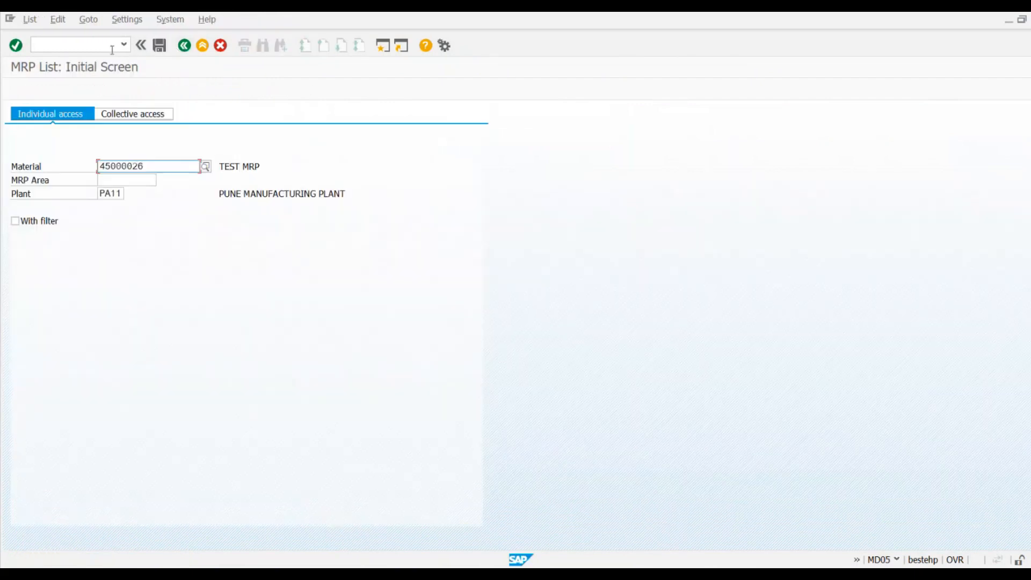
left_click(179, 48)
type("MD")
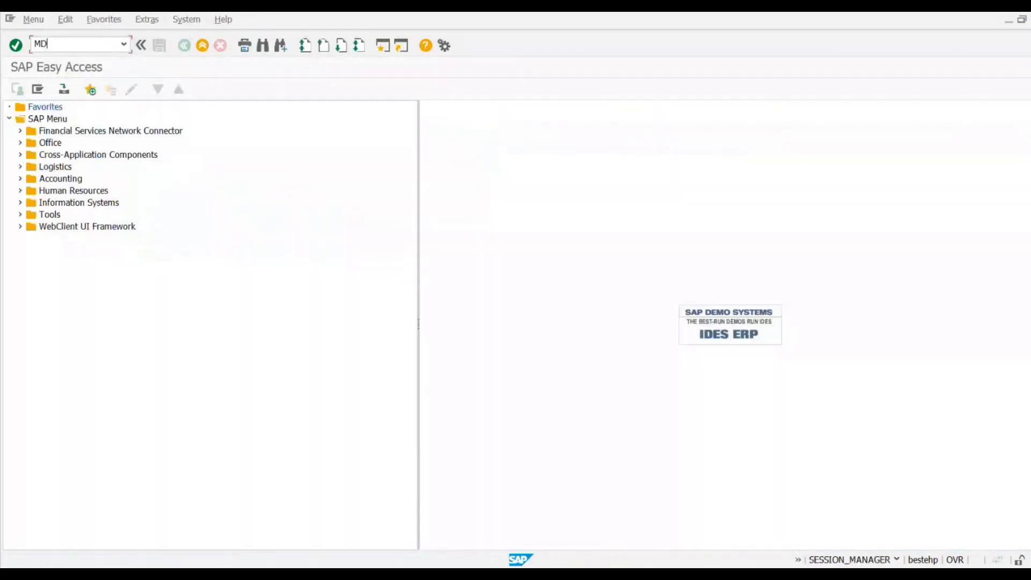
type("05")
key("Return")
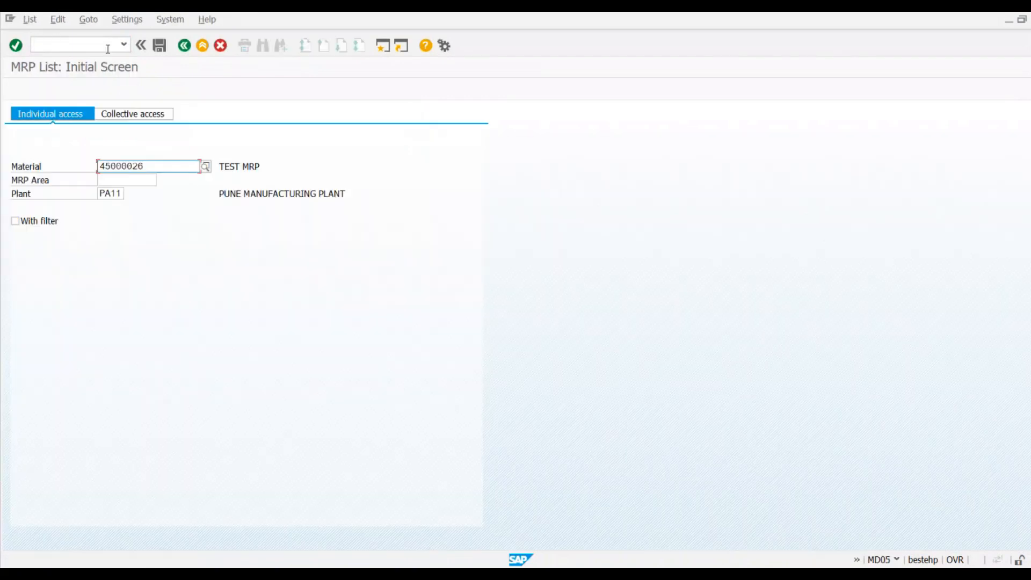
key("Return")
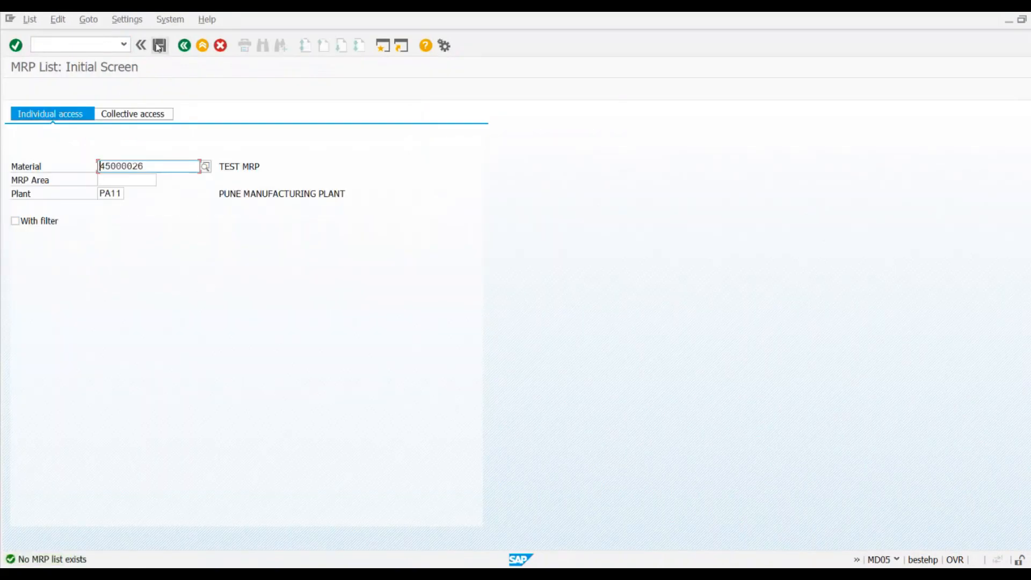
Redisplay the MD04 stock/requirements list for material 45000026 and examine the purchase requisition number in its entry
mouse_move(517, 564)
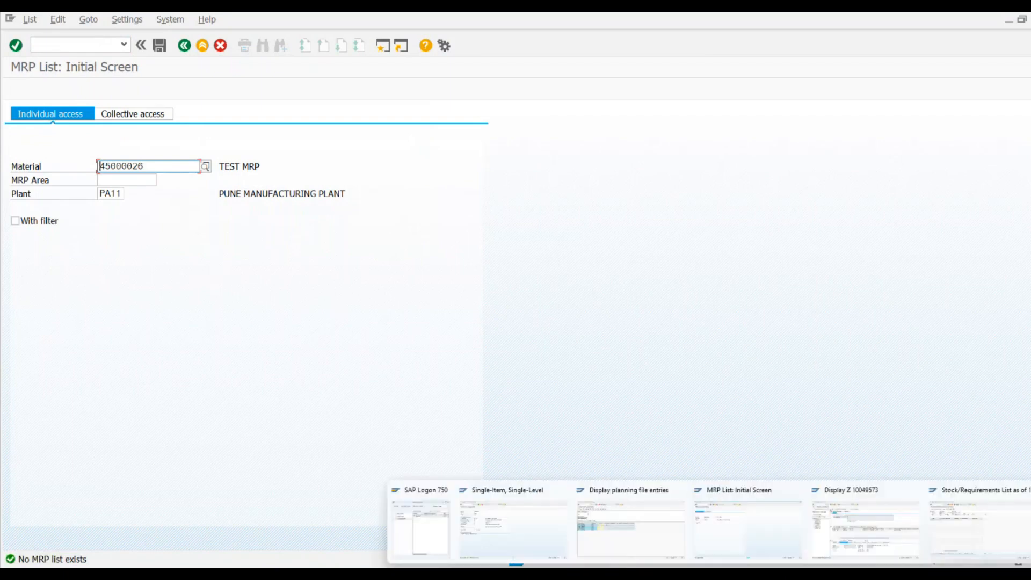
left_click(920, 538)
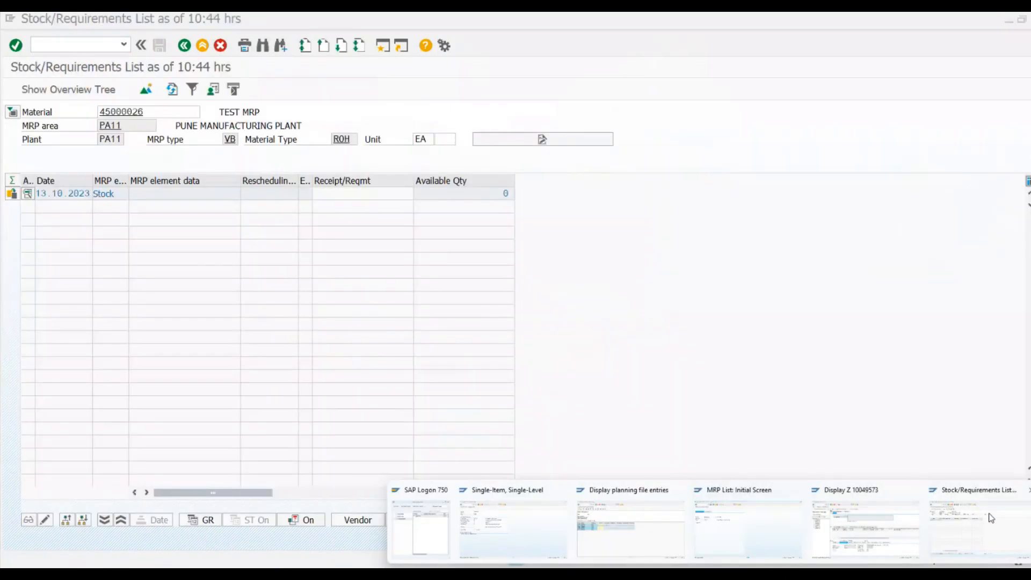
left_click(185, 46)
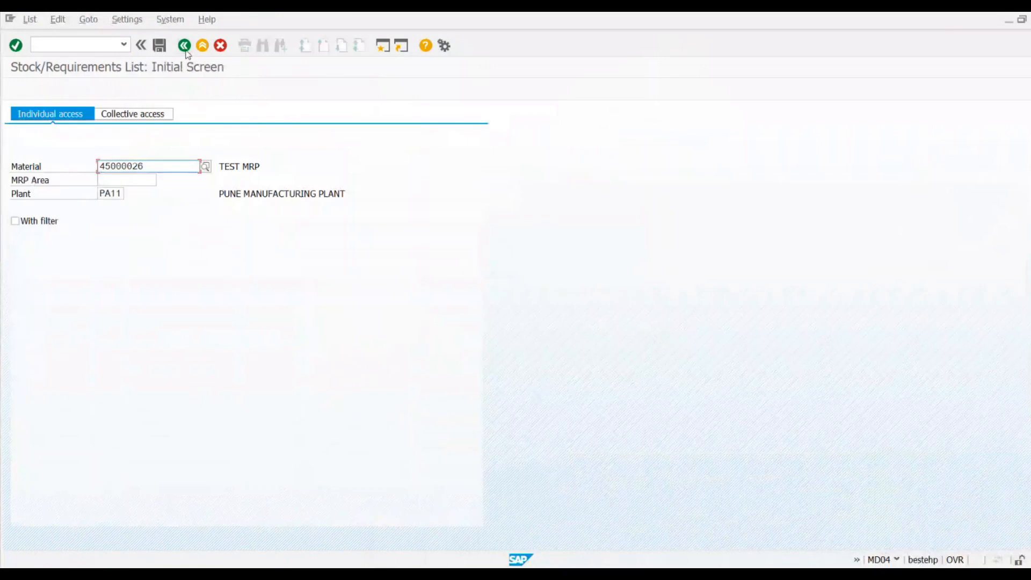
key("Return")
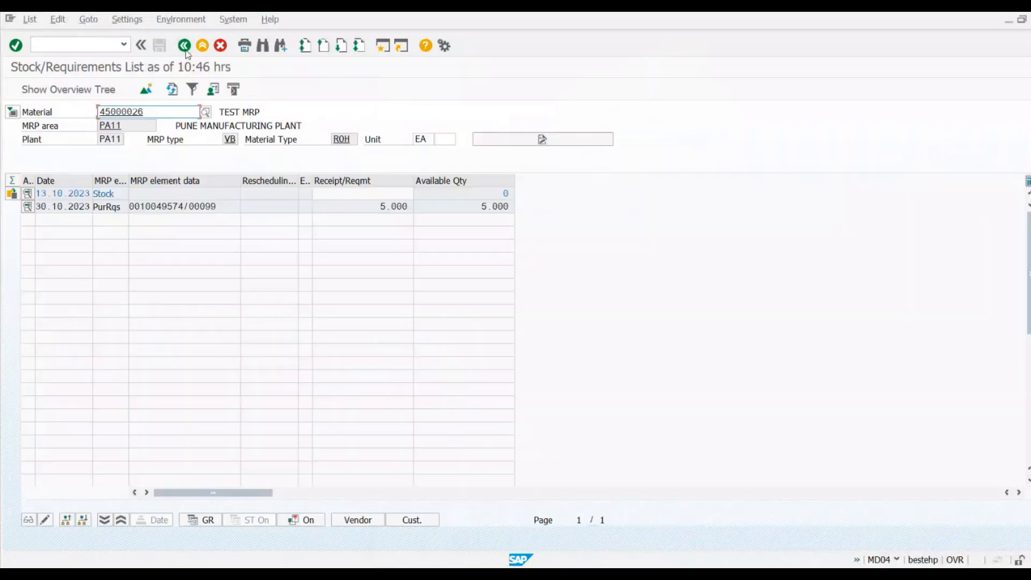
double_click(183, 204)
left_click(214, 205)
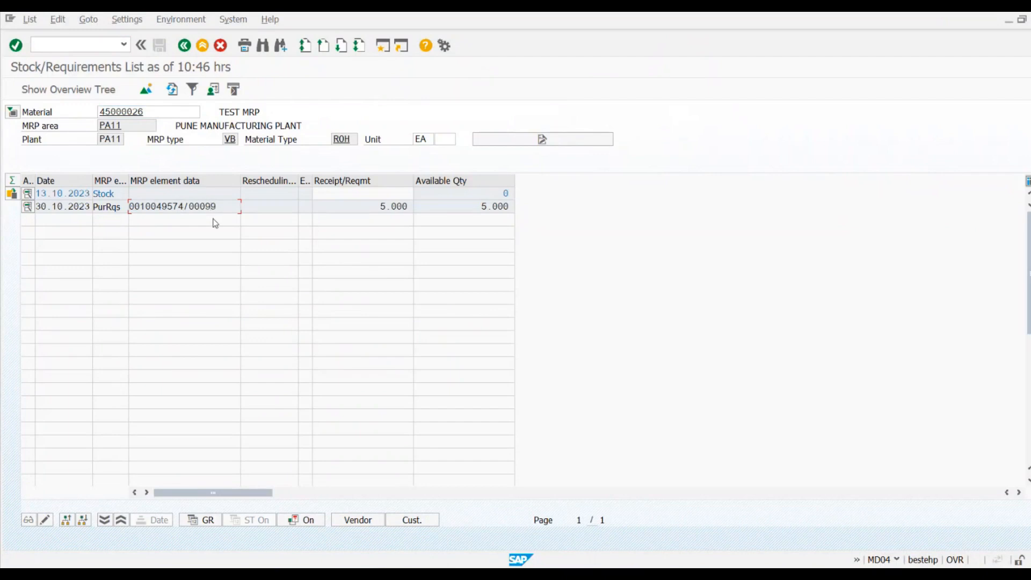
left_click_drag(220, 207, 131, 208)
left_click(129, 208)
left_click_drag(224, 207, 134, 217)
left_click(133, 210)
left_click_drag(218, 207, 129, 207)
left_click(129, 208)
In the MD03 session, open the possible values for Planning mode and review the three options in an enlarged list
key("alt+Tab")
key("alt+Tab")
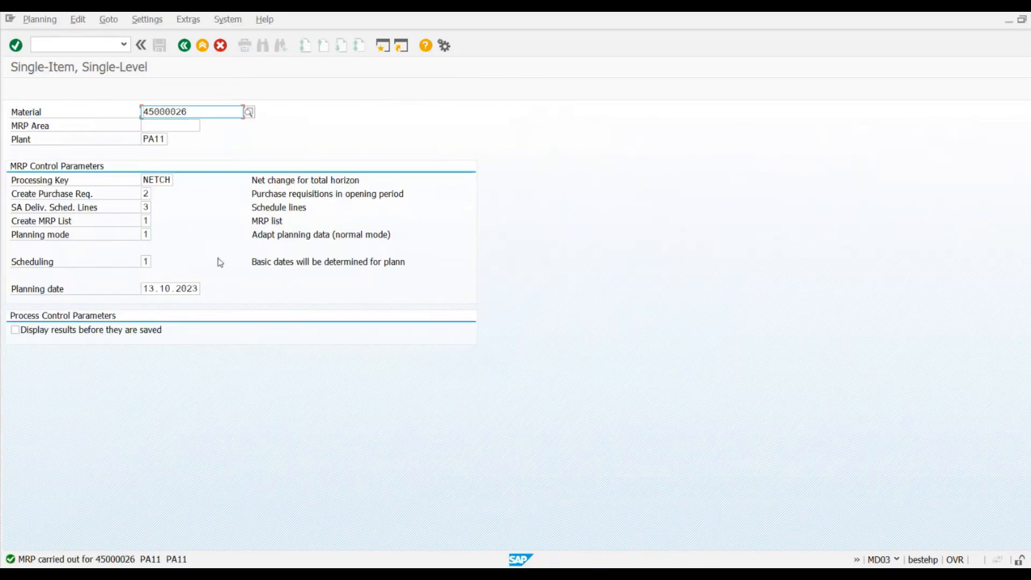
left_click(147, 234)
left_click(157, 235)
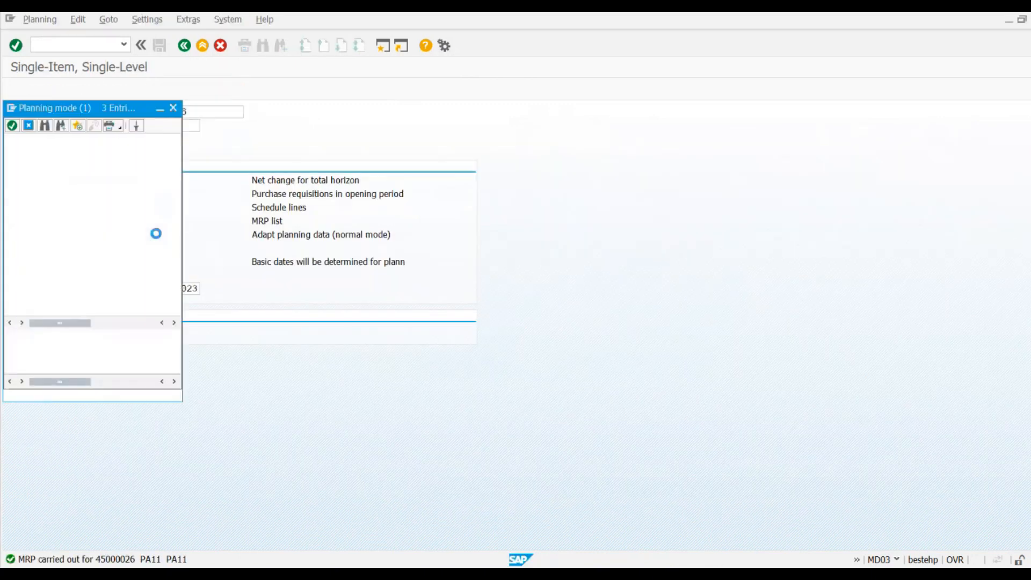
left_click_drag(124, 112, 486, 178)
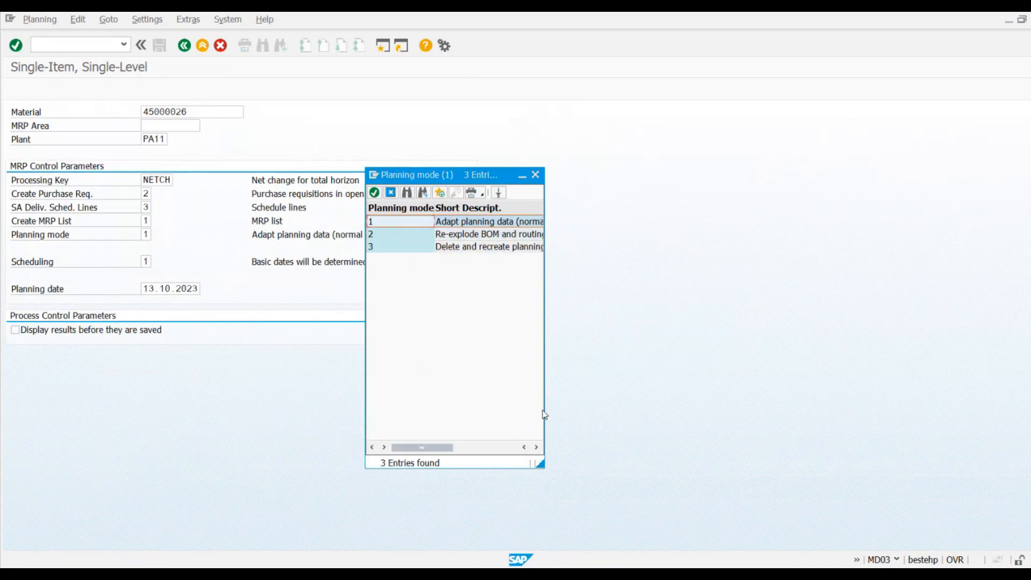
left_click_drag(544, 409, 664, 409)
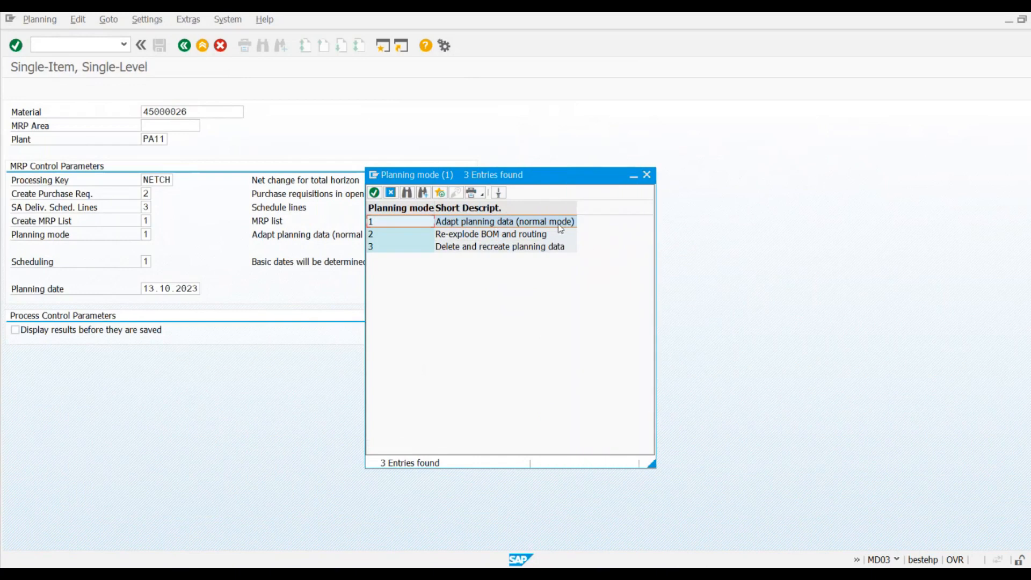
left_click(475, 239)
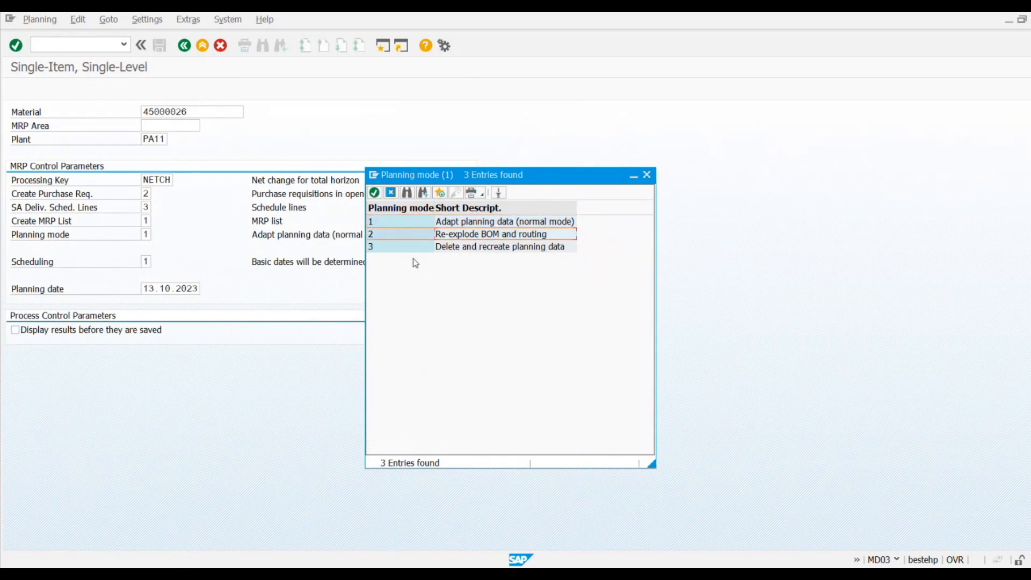
left_click(470, 247)
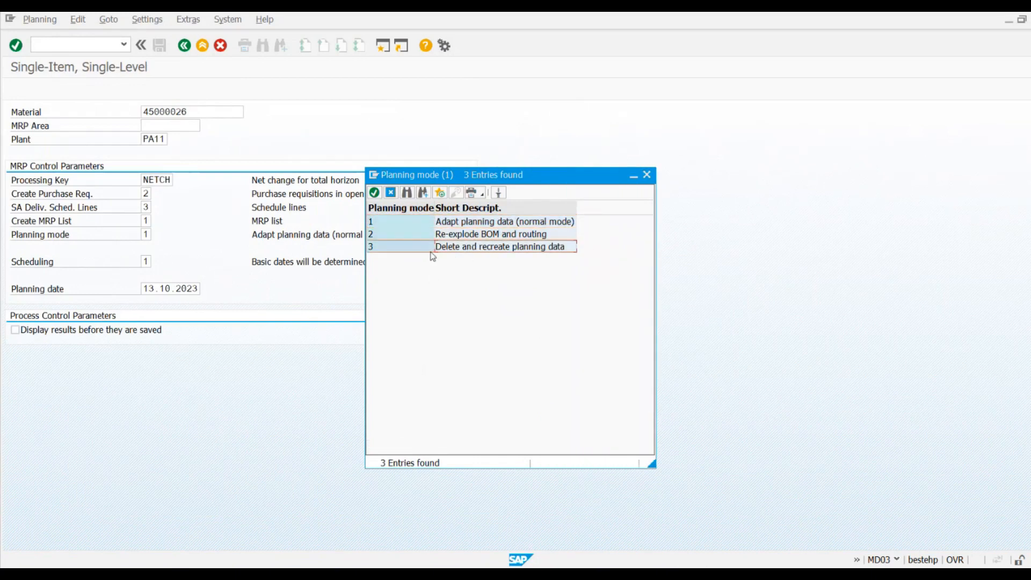
left_click(407, 226)
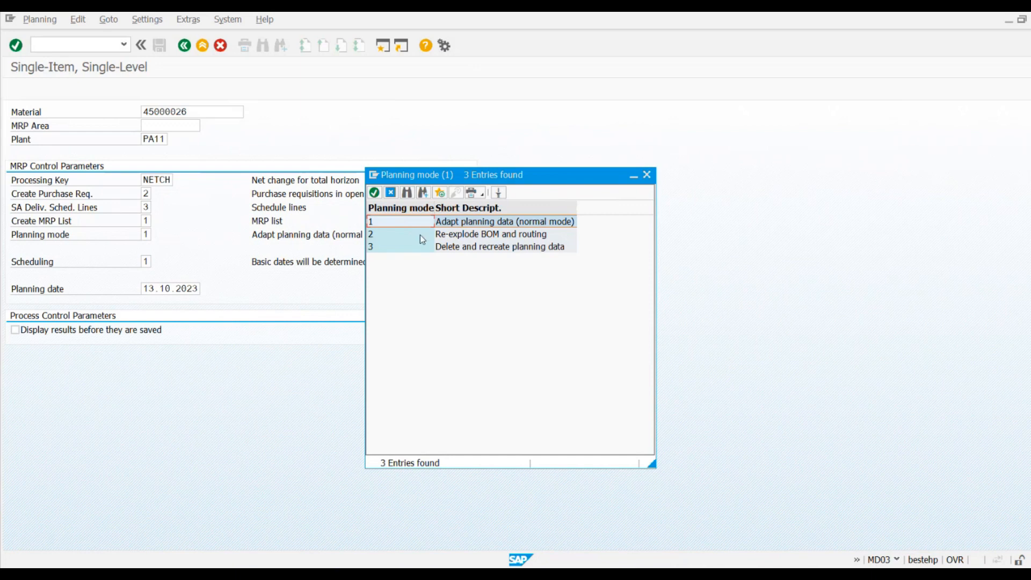
left_click(420, 236)
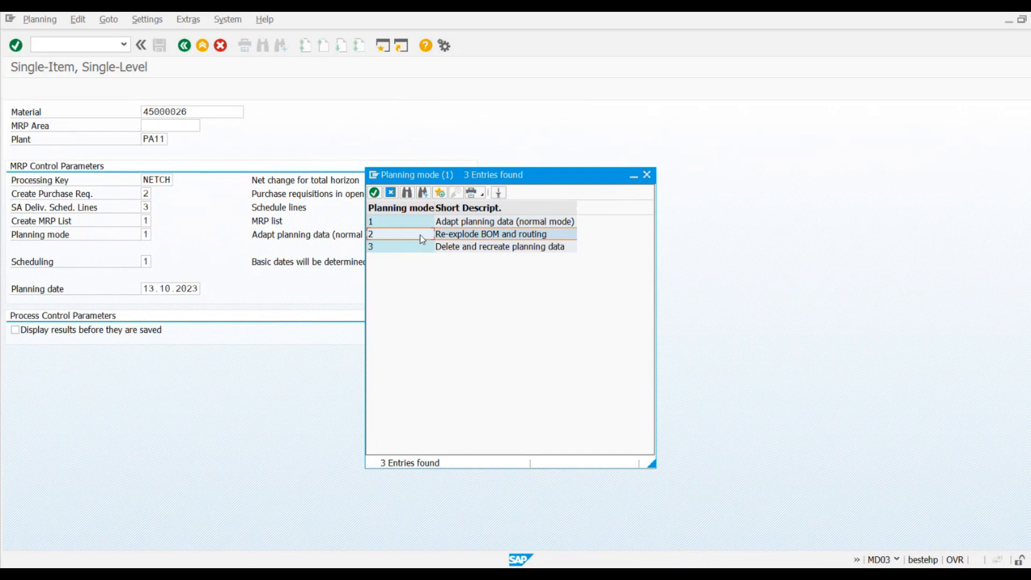
left_click(403, 249)
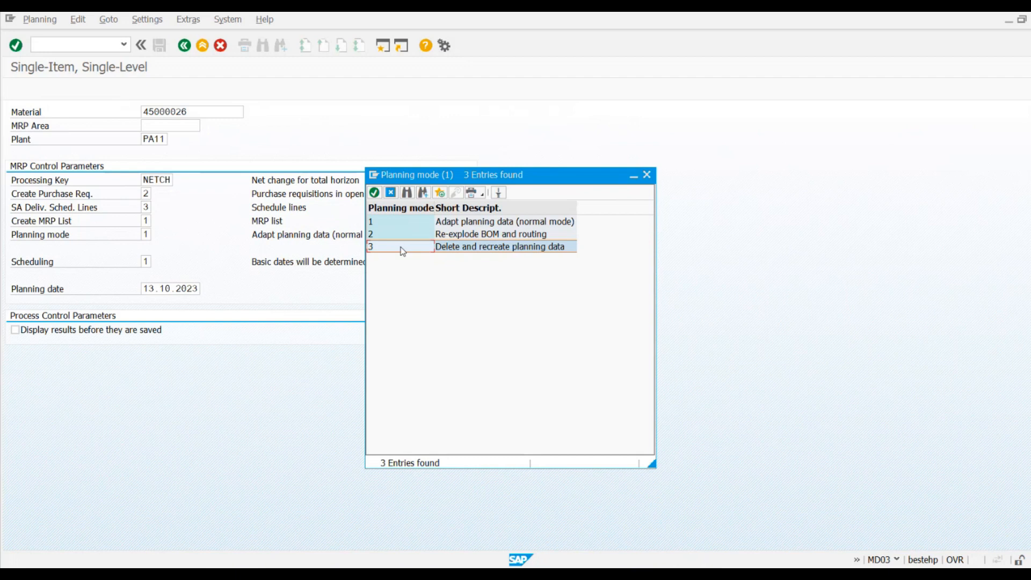
left_click(394, 223)
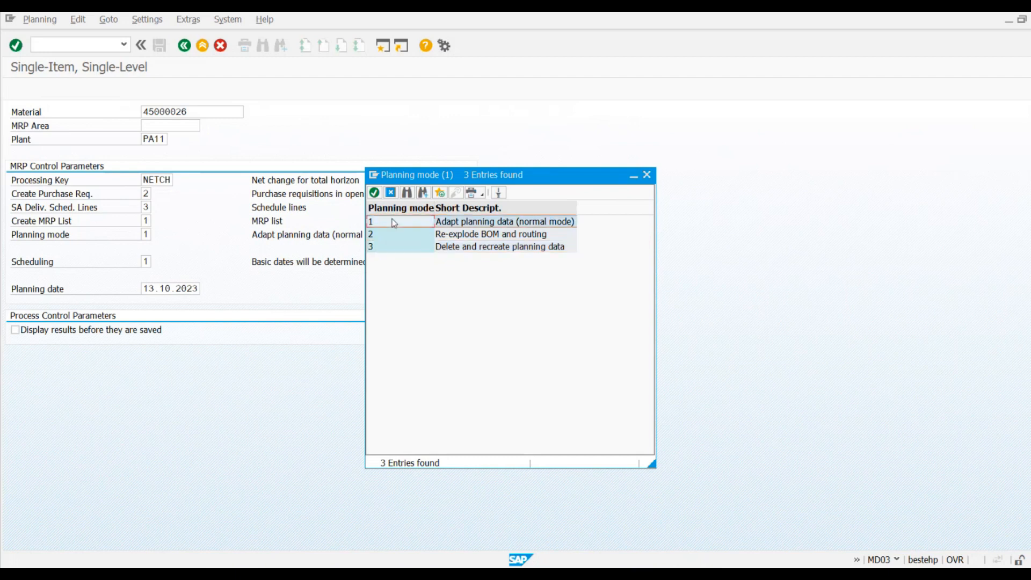
Set Planning mode to 3 (Delete and recreate planning data) and enable displaying results before they are saved
left_click(391, 248)
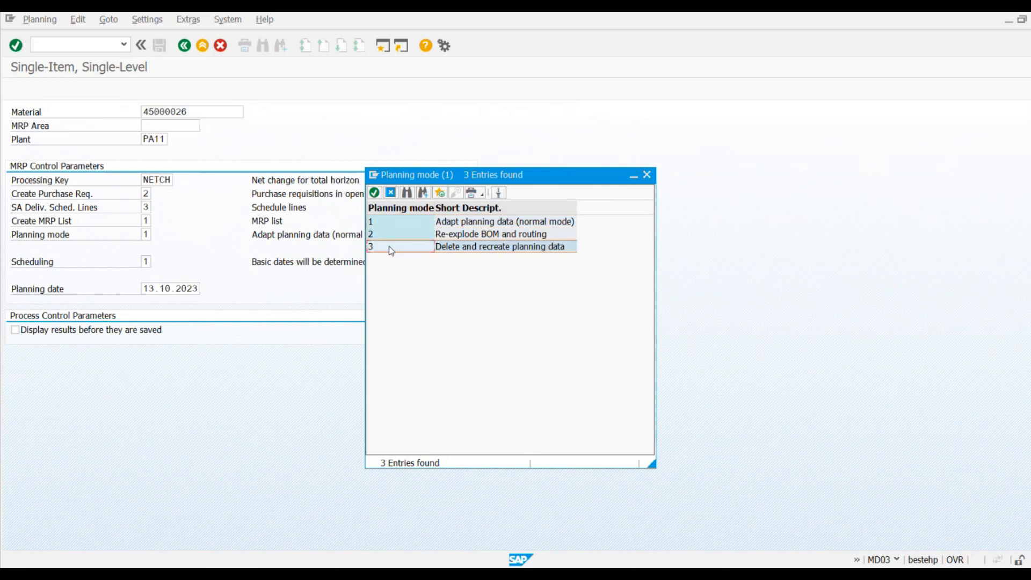
double_click(391, 251)
left_click(15, 330)
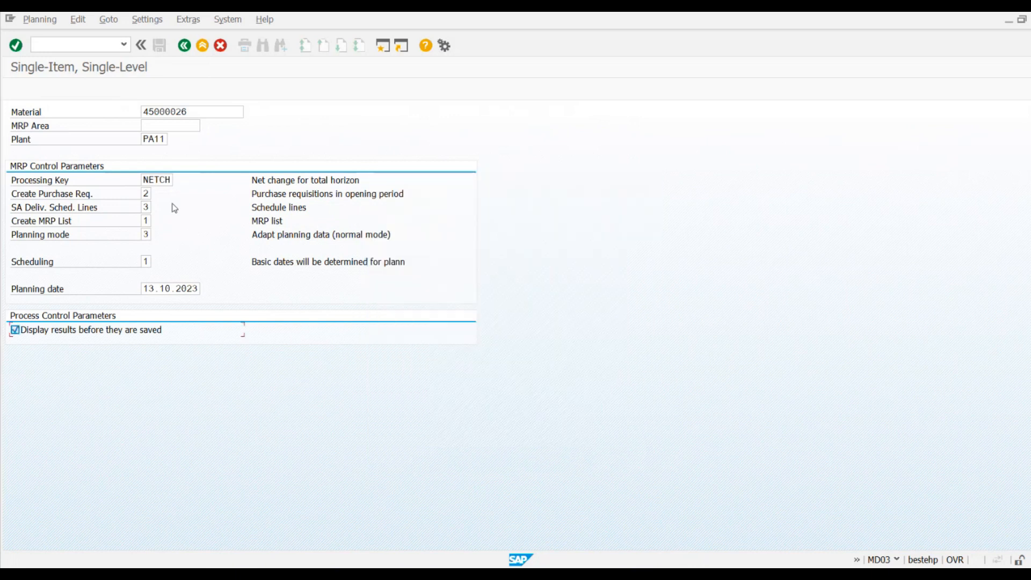
Run MRP for material 45000026, check the requisition's number and quantities in the planning result, and save it
key("Return")
key("Return")
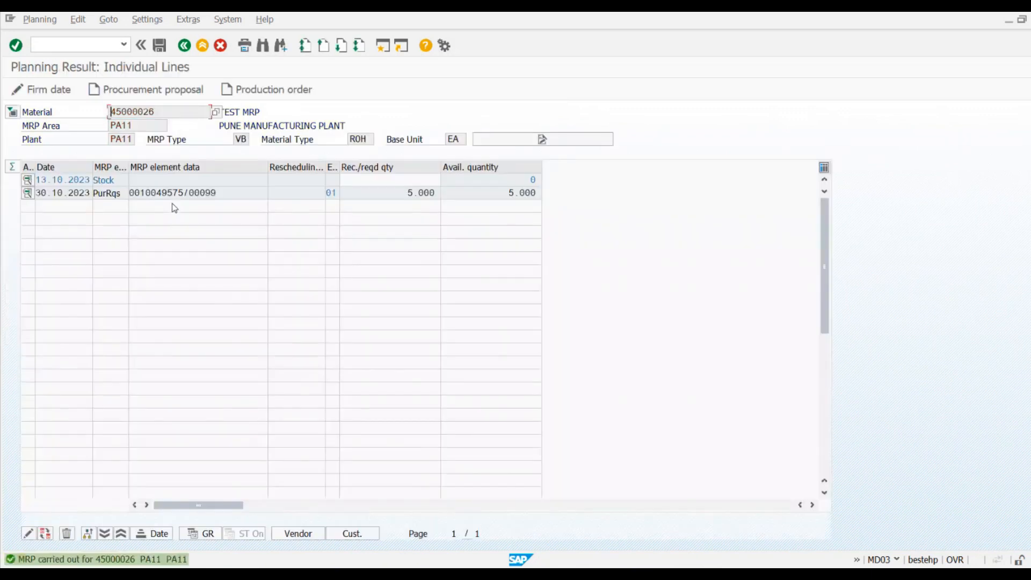
left_click_drag(181, 191, 131, 194)
left_click(132, 193)
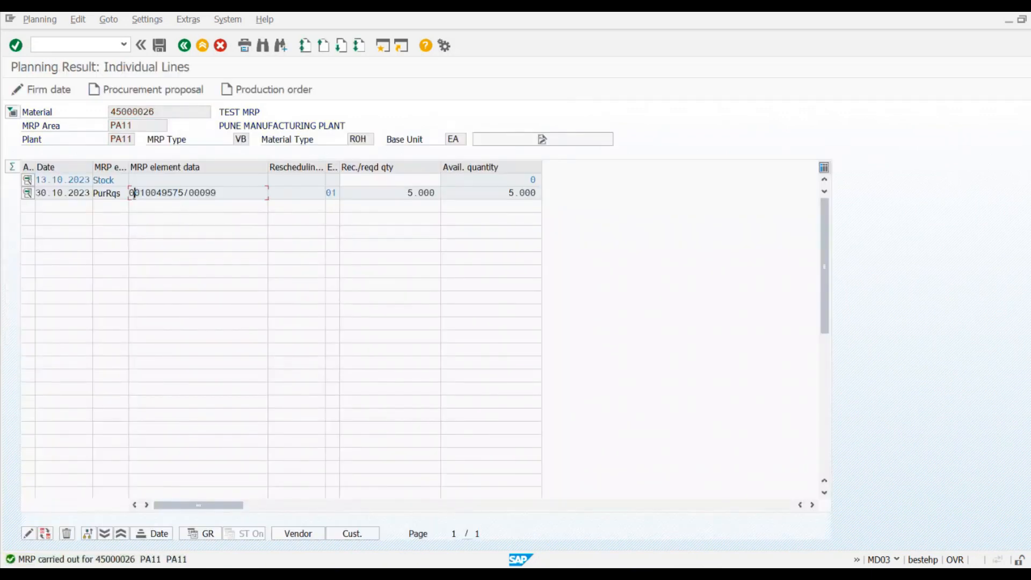
left_click_drag(141, 197, 189, 195)
left_click(224, 195)
left_click(189, 195)
left_click(228, 194)
left_click(403, 196)
left_click(486, 193)
left_click(166, 52)
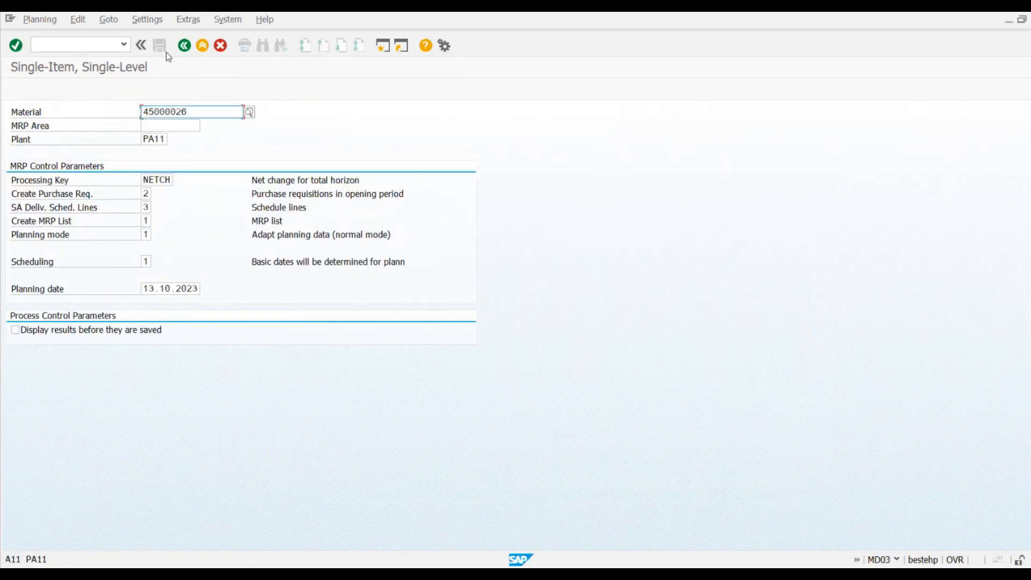
Display the MD05 MRP list for material 45000026 and examine the purchase requisition's number and quantity
mouse_move(720, 575)
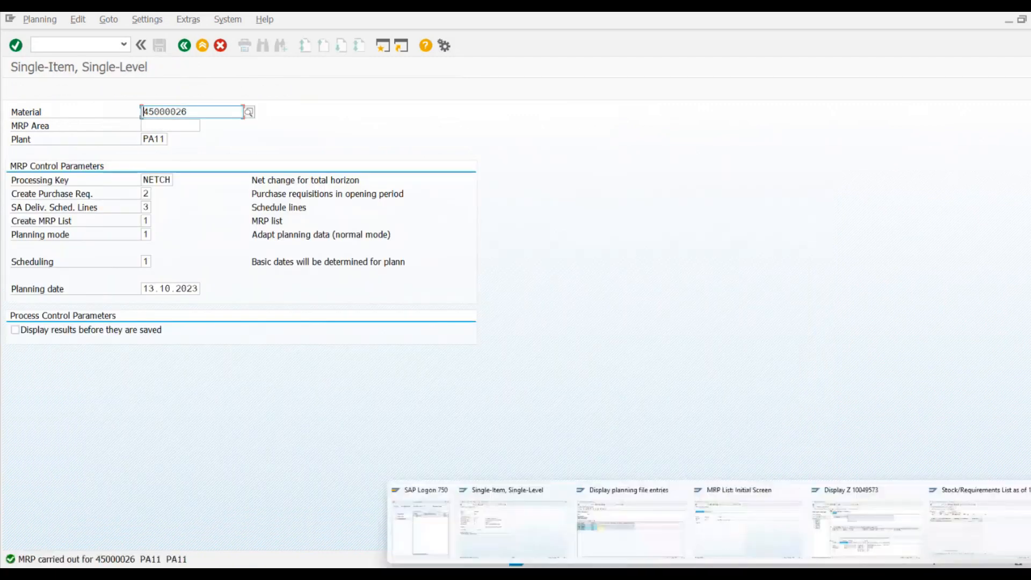
left_click(731, 531)
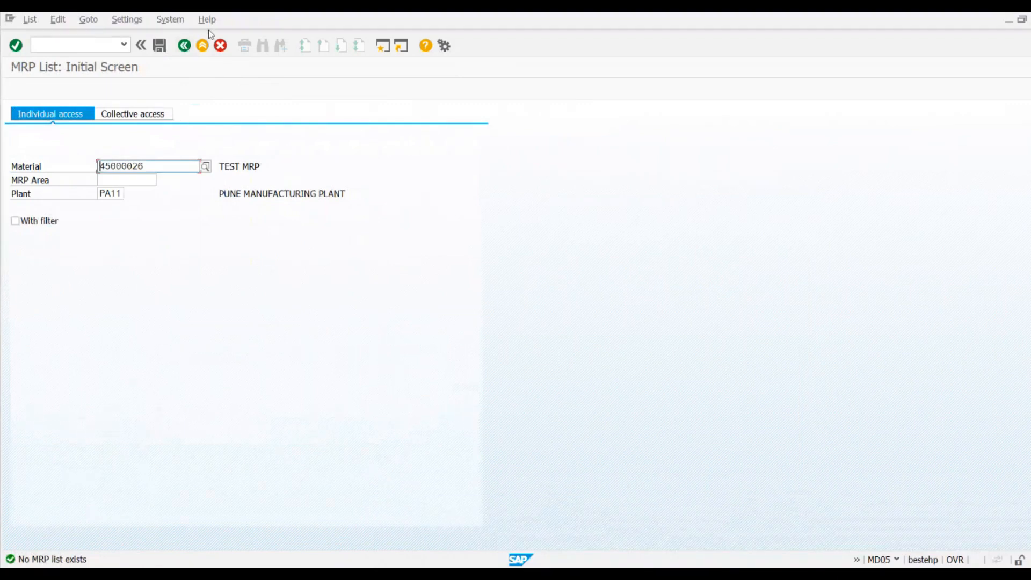
key("Return")
left_click(183, 210)
left_click(221, 207)
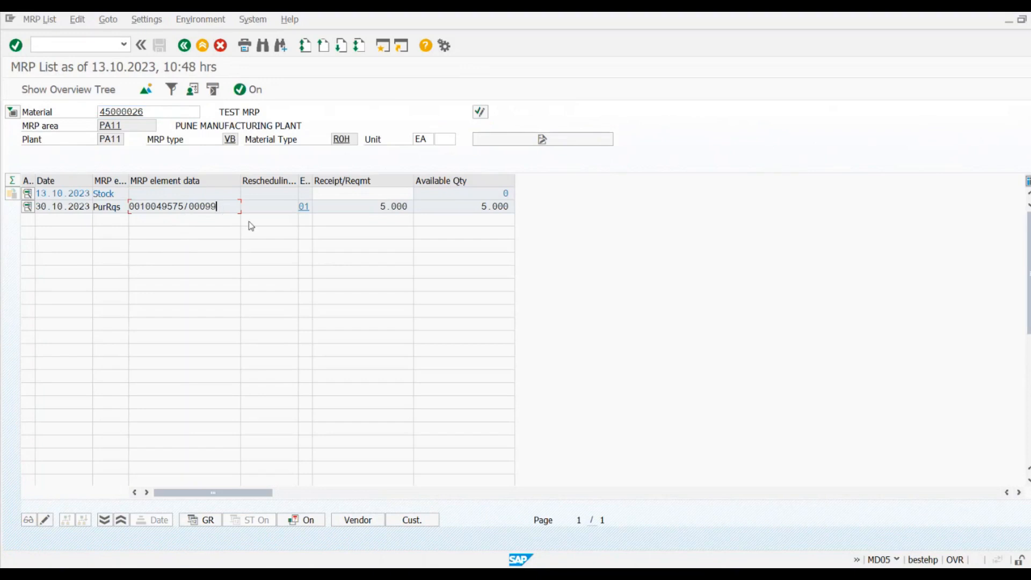
left_click(370, 213)
Recheck the planning mode in MD03 and copy the requisition number and the material number from the MD05 list
key("alt+Tab")
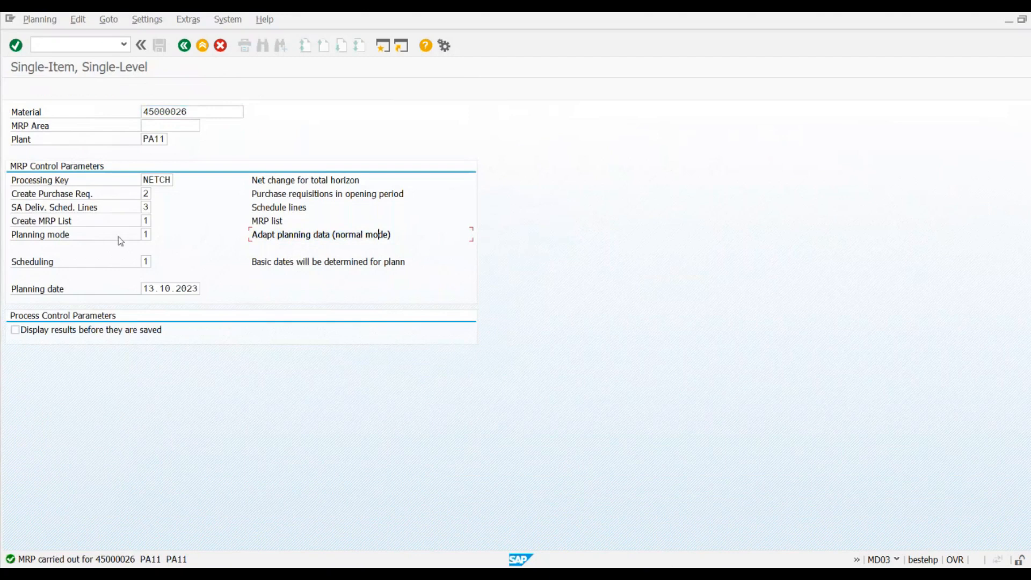
key("alt+Tab")
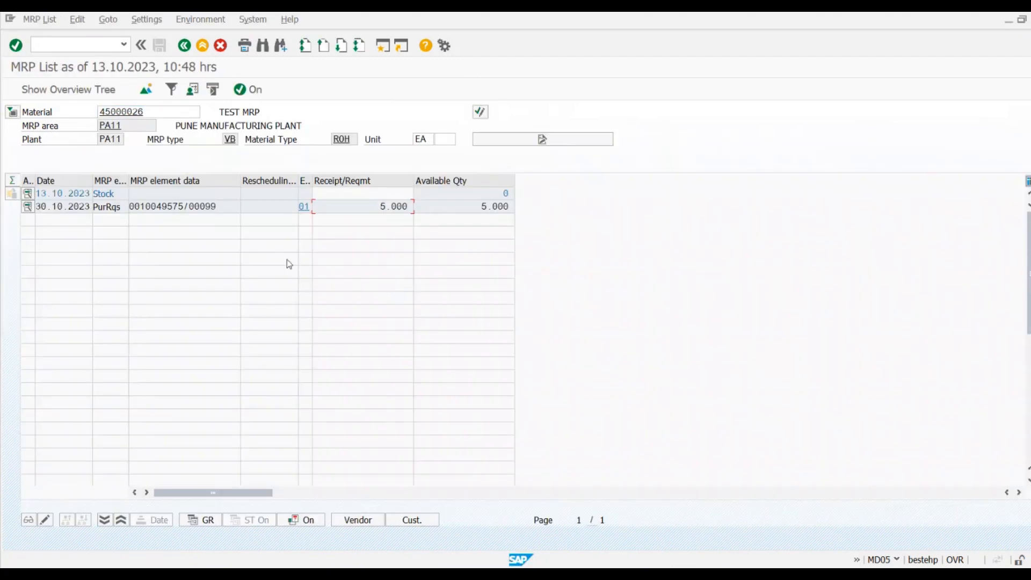
left_click_drag(184, 207, 130, 208)
key("ctrl+c")
left_click(350, 207)
left_click_drag(157, 113, 99, 112)
key("ctrl+c")
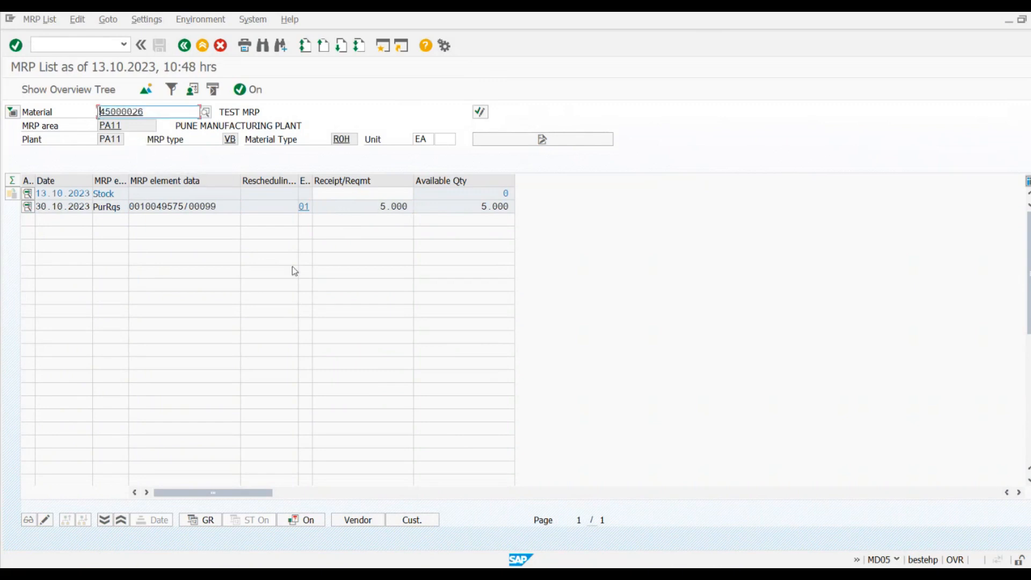
Leave the MD04 stock/requirements list and open the stock overview transaction MMBE in that session
mouse_move(710, 575)
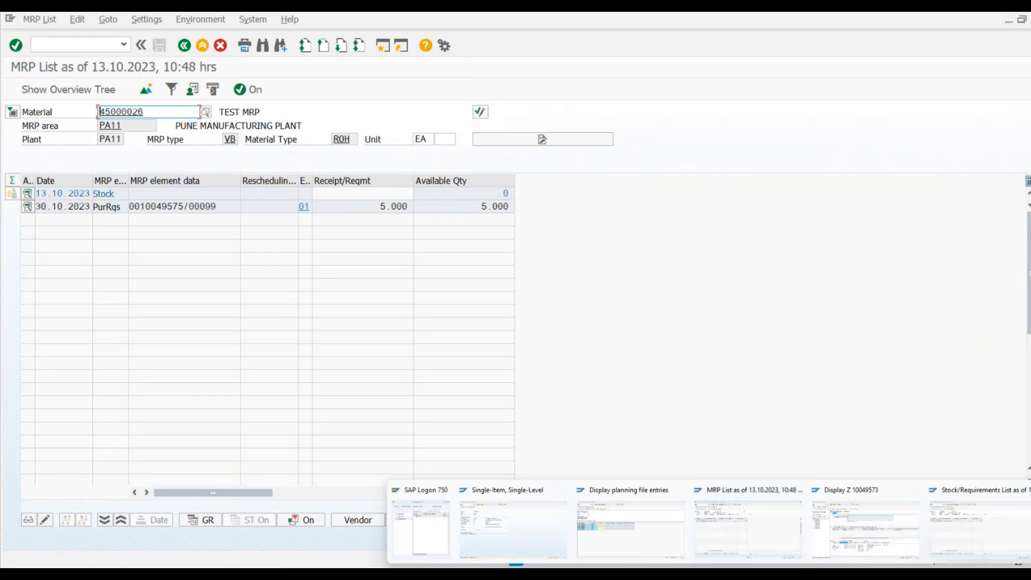
left_click(970, 520)
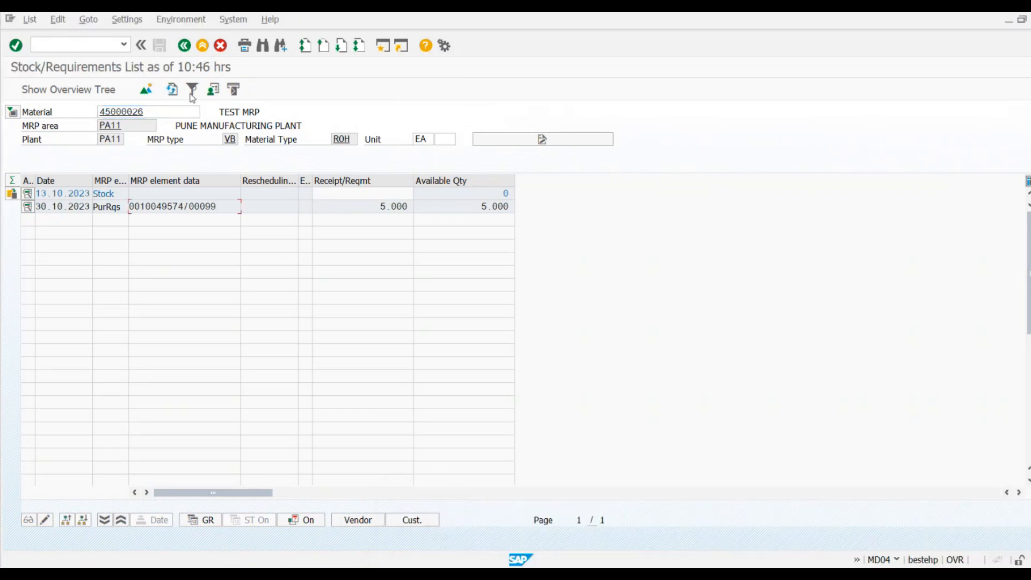
left_click(201, 47)
type("MMBE")
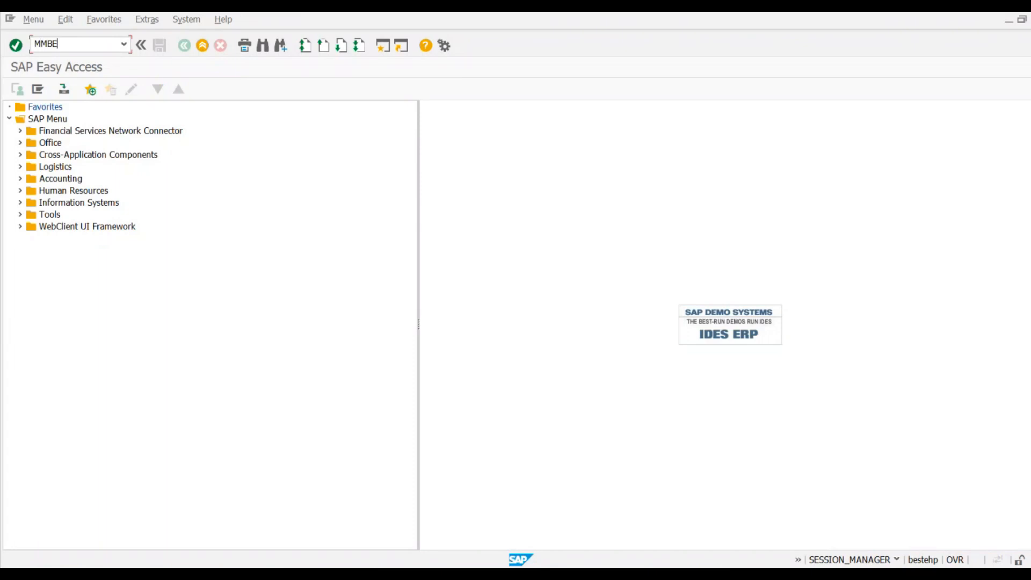
key("Return")
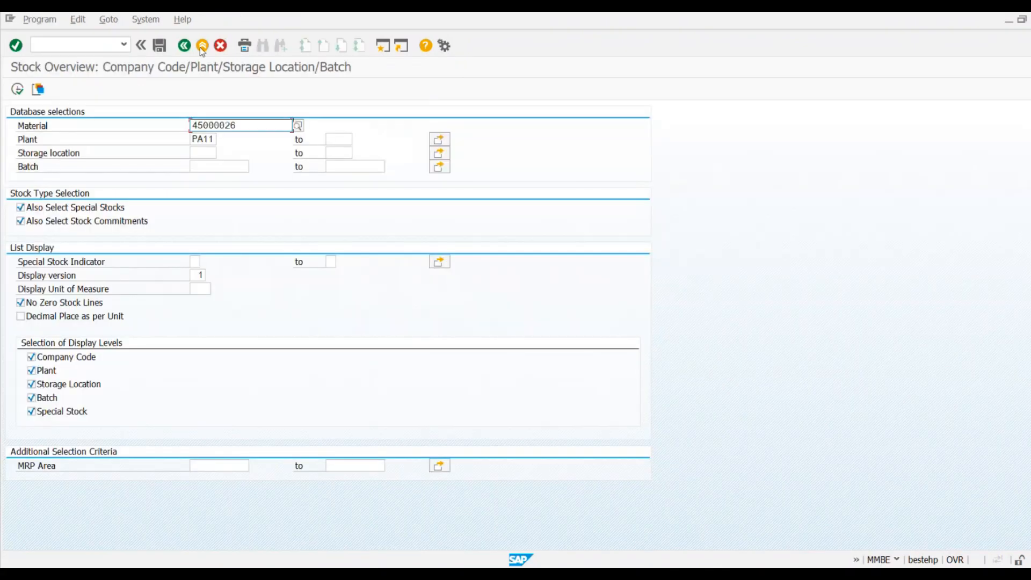
Display the stock overview for material 45000026 in plant PA11, check the stock, and leave the transaction
key("F8")
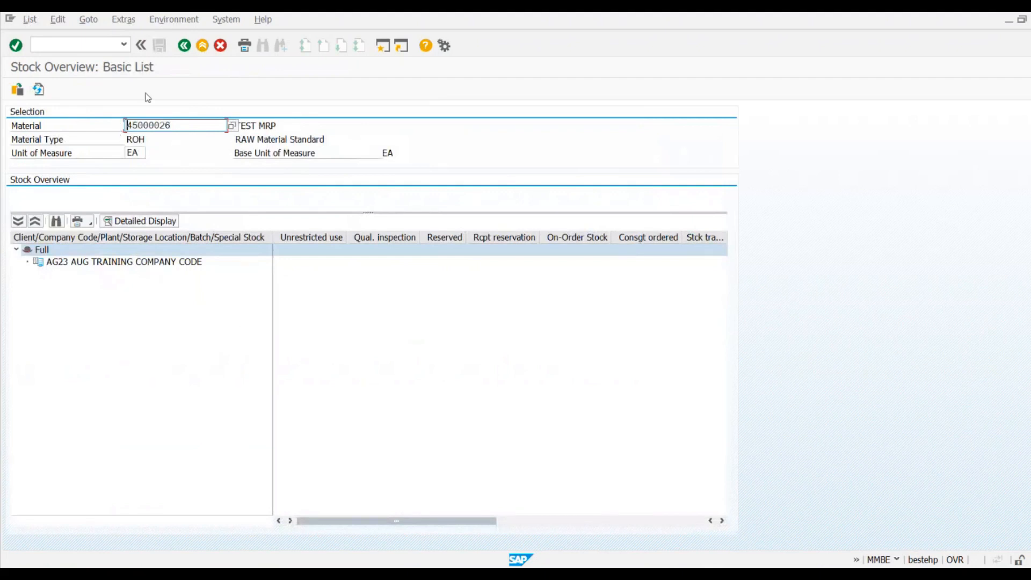
left_click(184, 45)
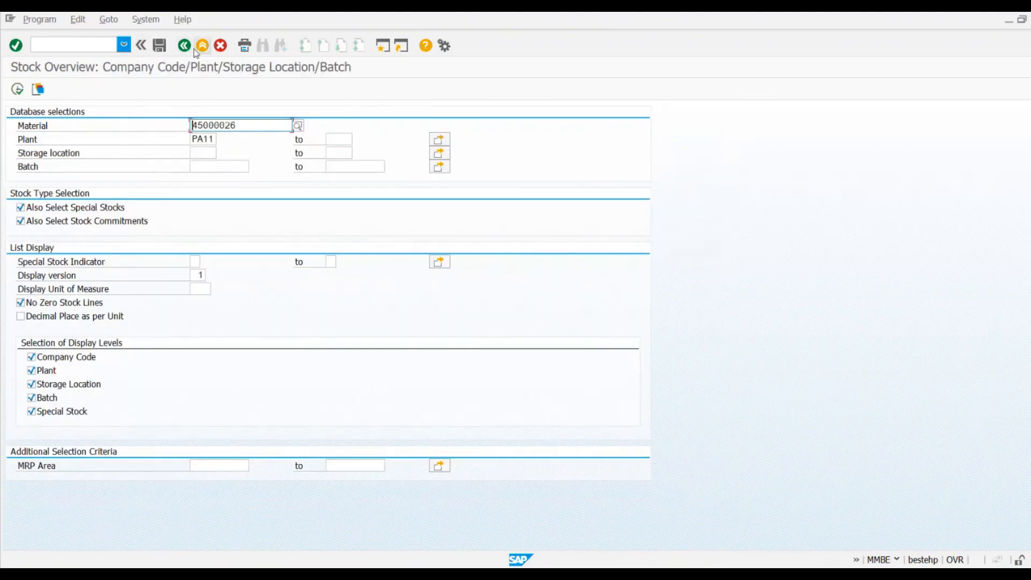
left_click(184, 45)
Open transaction MIGO and set it to A01 Goods Receipt with reference R10 Other
type("MIGO")
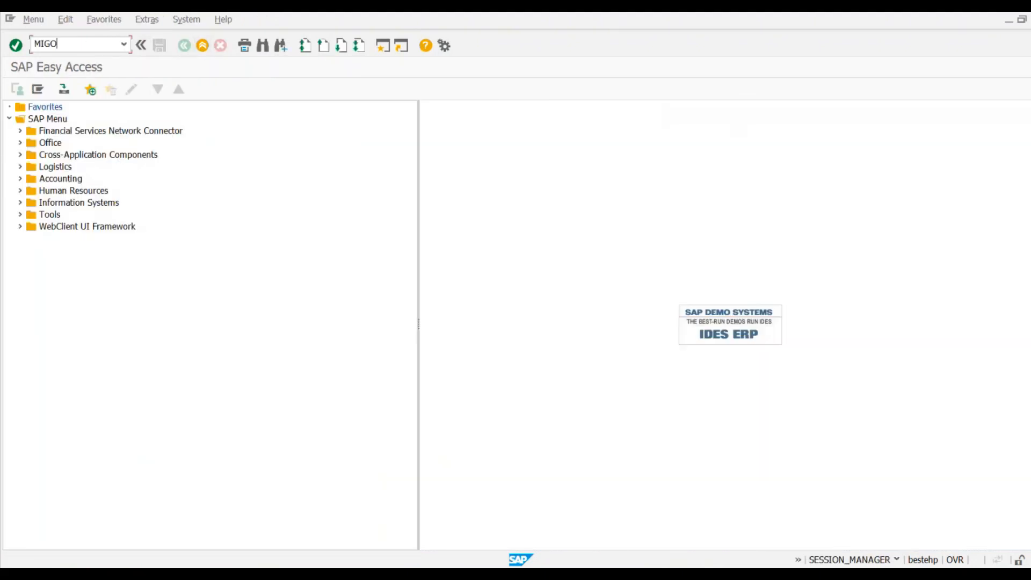
key("Return")
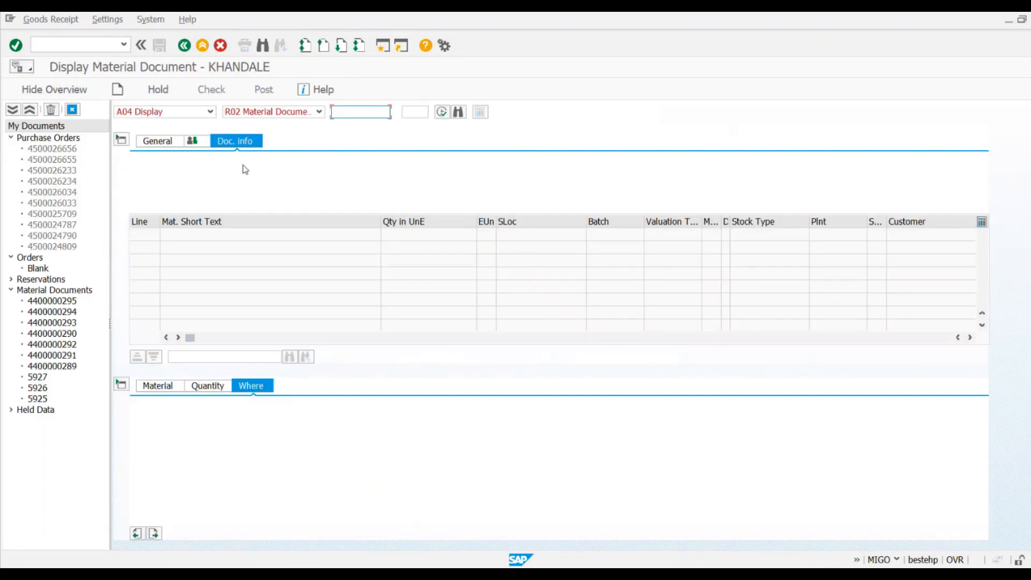
left_click(210, 111)
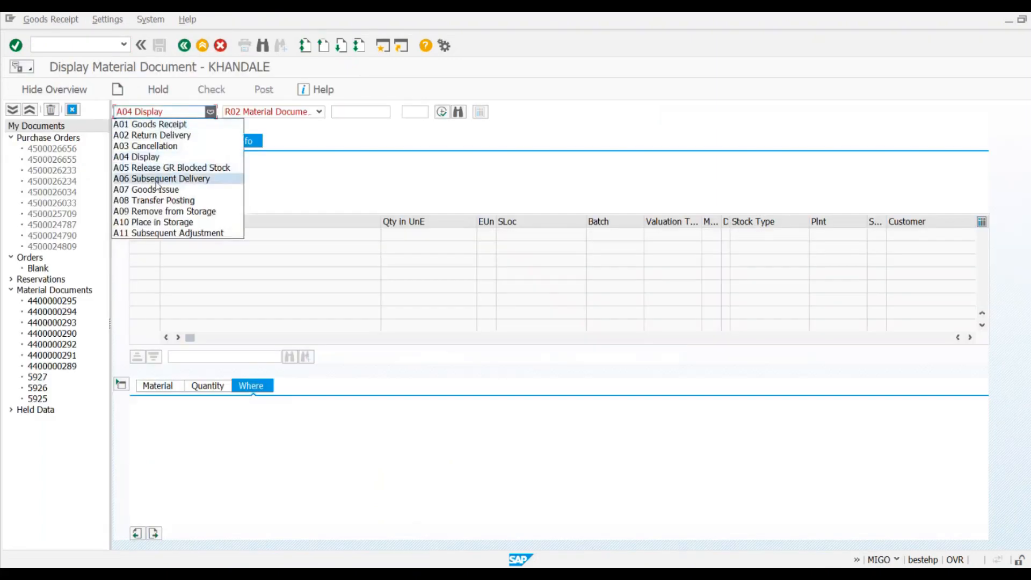
left_click(172, 124)
left_click(280, 112)
left_click(248, 212)
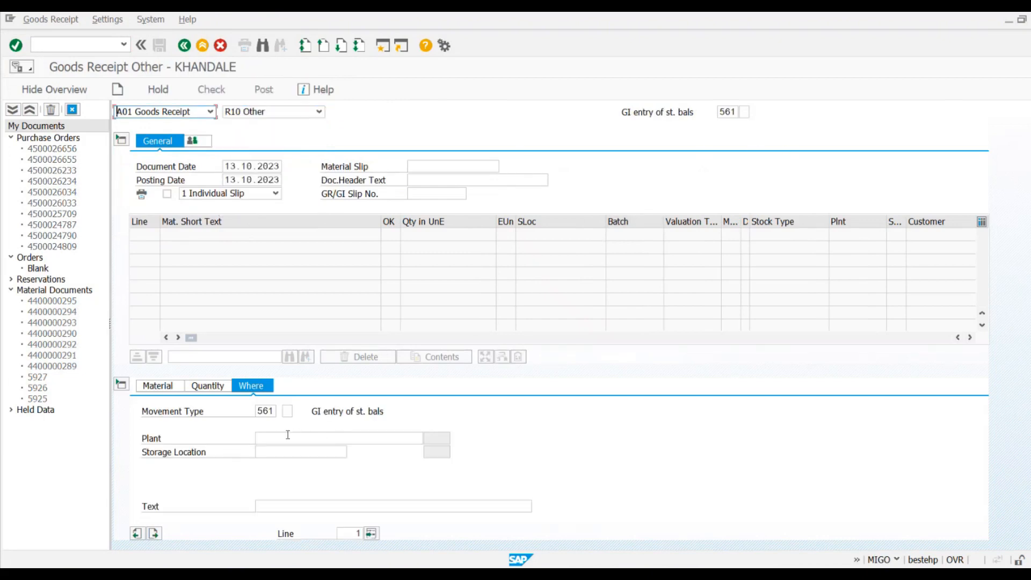
Enter material 45000026 as the goods receipt item with a quantity of 100
left_click(146, 389)
left_click(283, 411)
type("45000026")
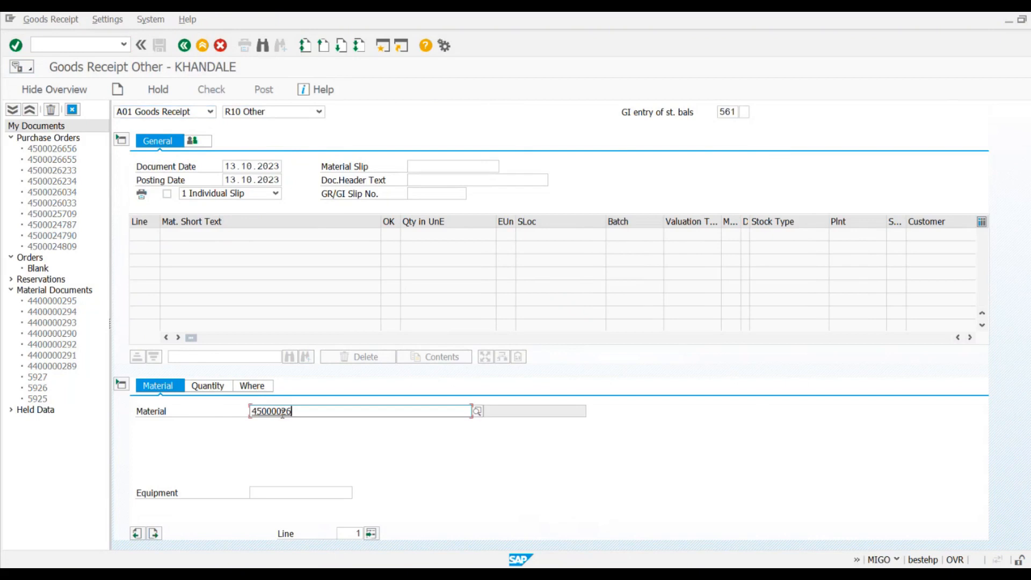
key("Return")
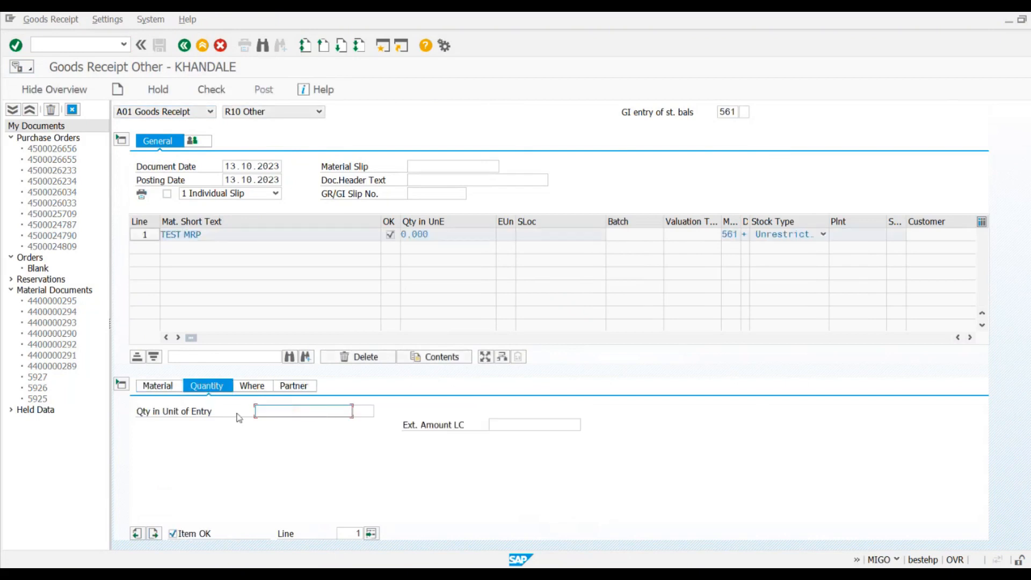
type("100")
key("Return")
Assign plant PA11 and storage location 1000 RAW MAT STORAGE to the item, and check and post the goods receipt
left_click(252, 386)
left_click(268, 440)
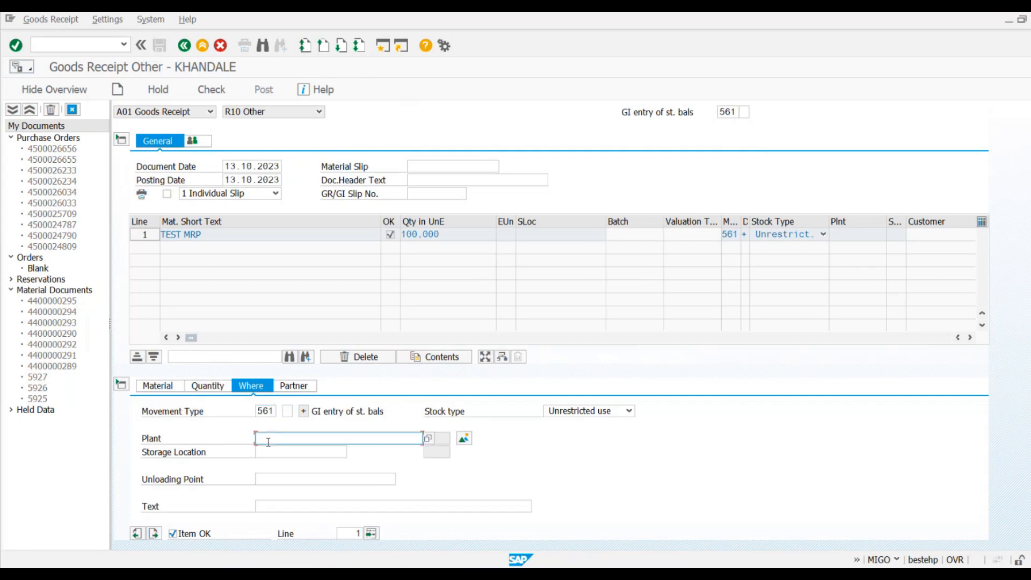
type("PA11")
key("Return")
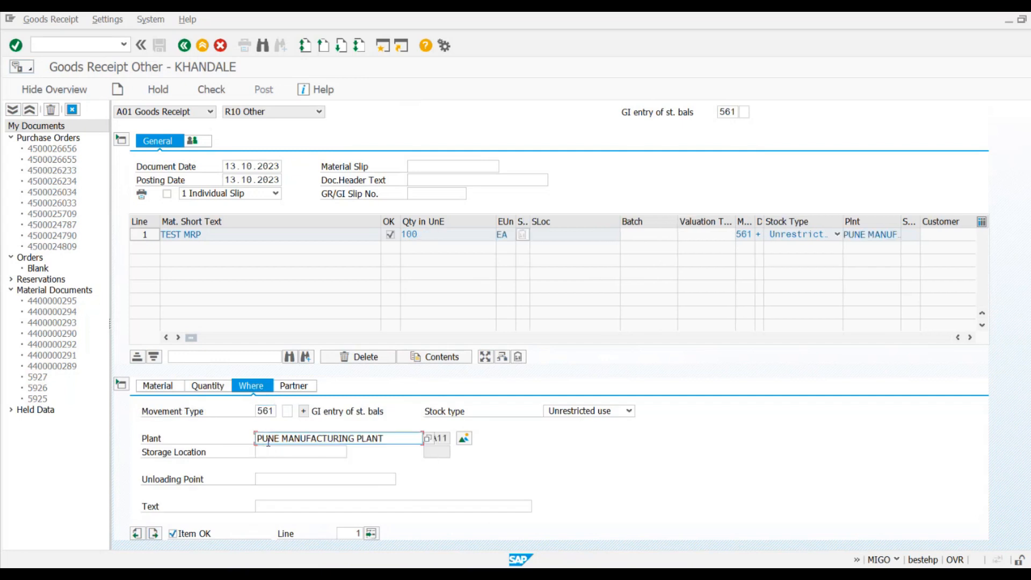
left_click(269, 450)
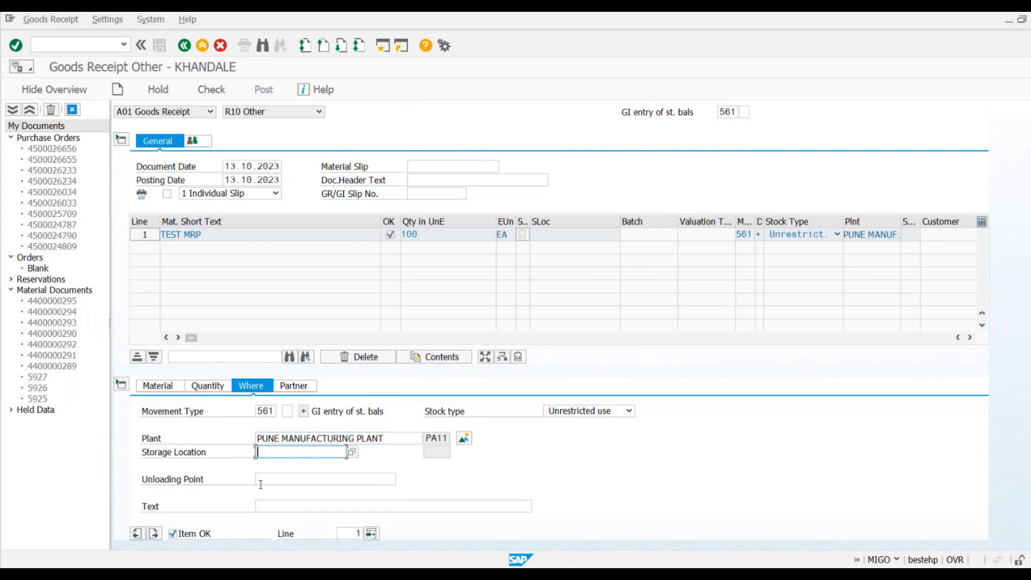
left_click(352, 452)
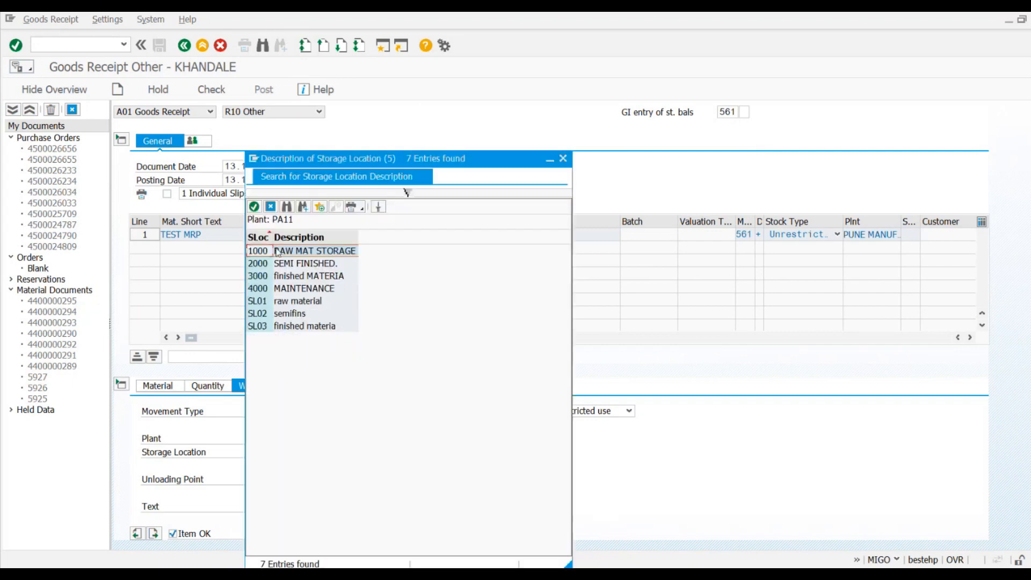
double_click(267, 250)
key("Return")
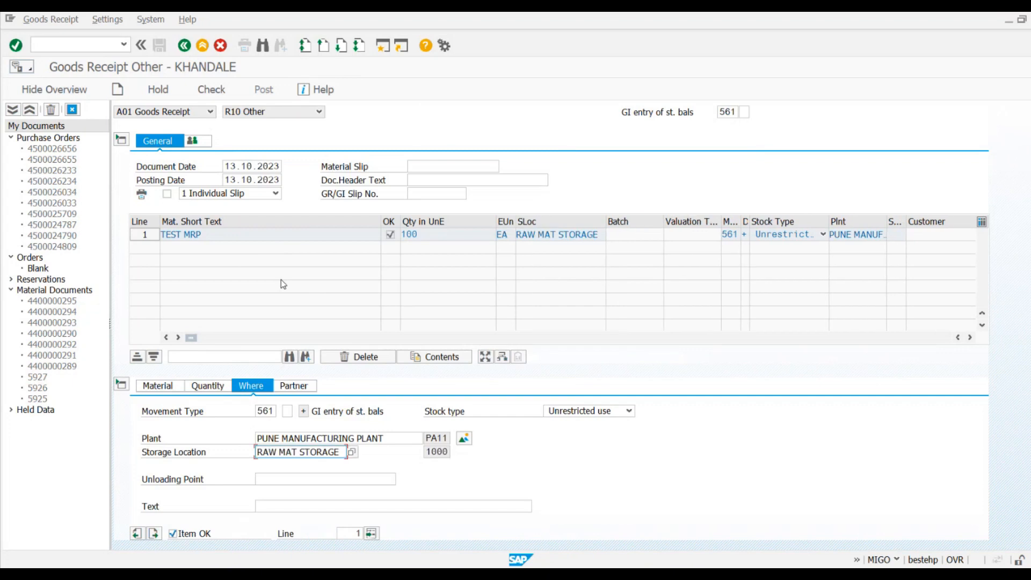
left_click(215, 92)
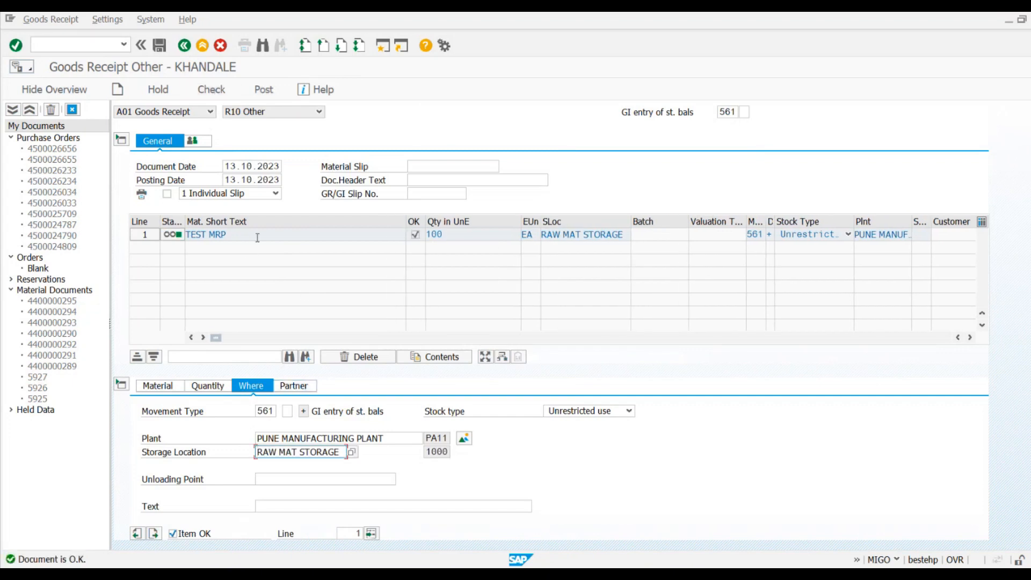
left_click(264, 91)
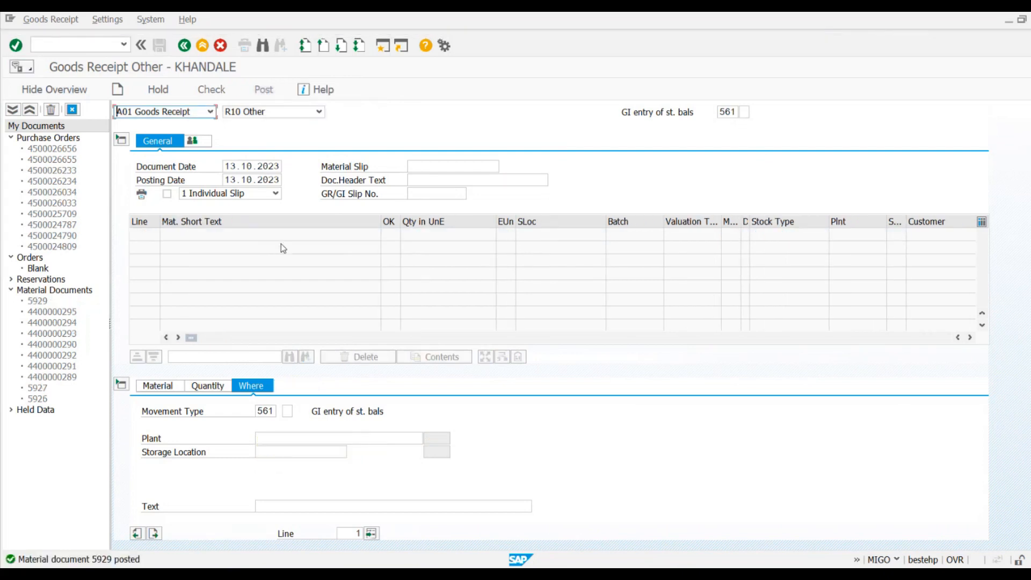
Open MMBE in the purchase requisition session and check the unrestricted stock of material 45000026 in storage location 1000
key("alt+Tab")
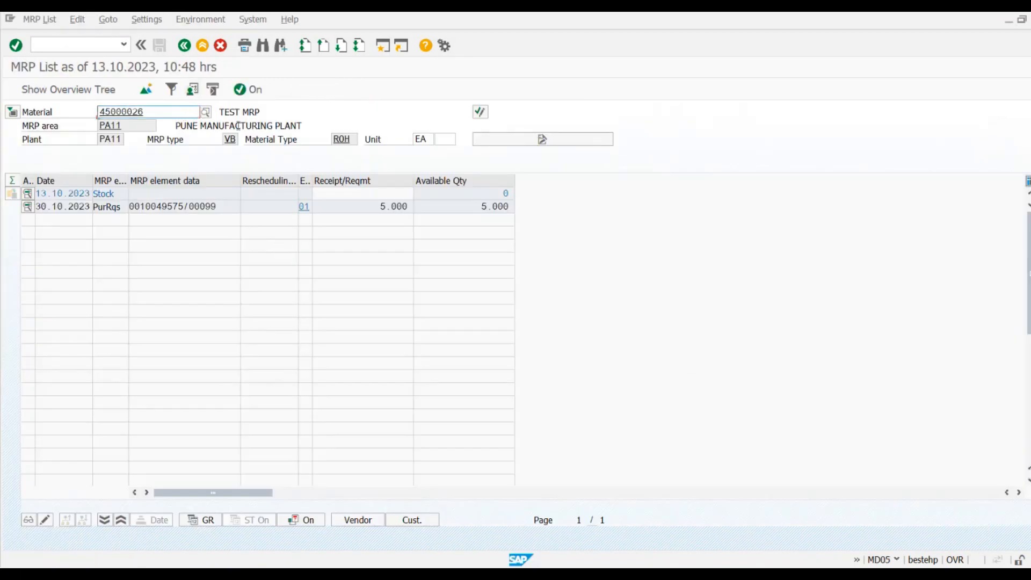
key("alt+Tab")
key("alt+Tab")
key("alt+Tab")
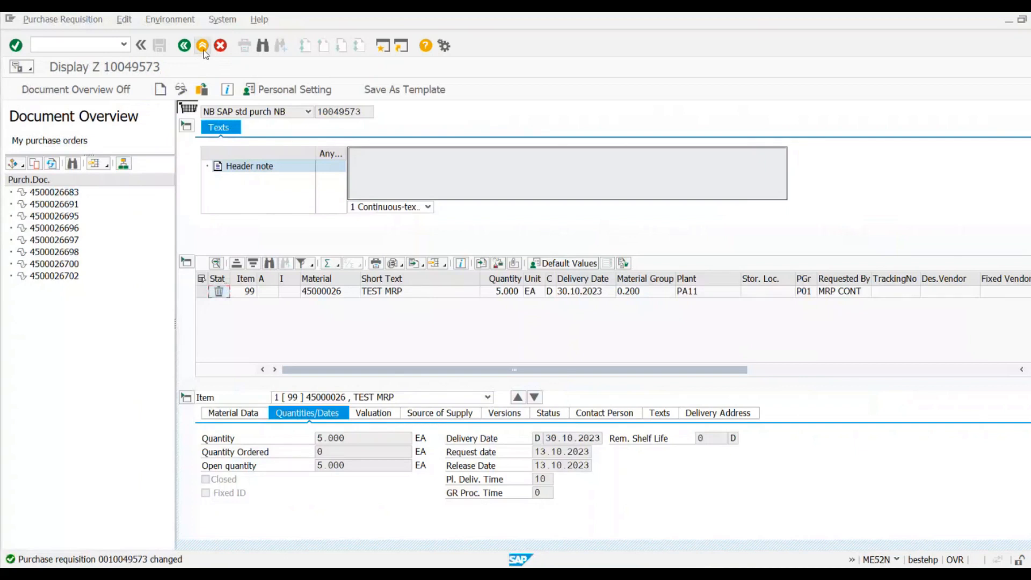
left_click(204, 49)
type("MMBE")
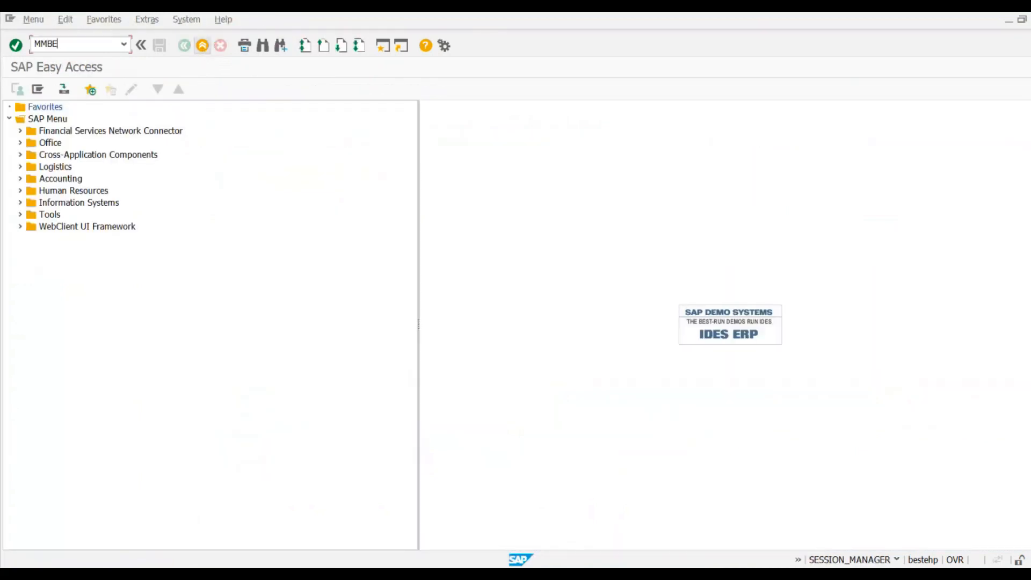
key("Return")
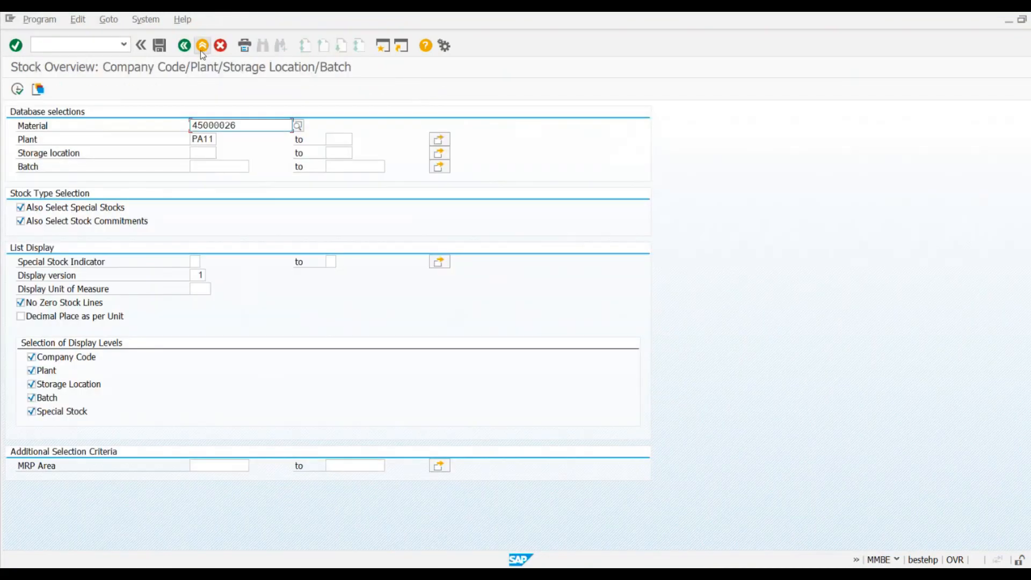
key("F8")
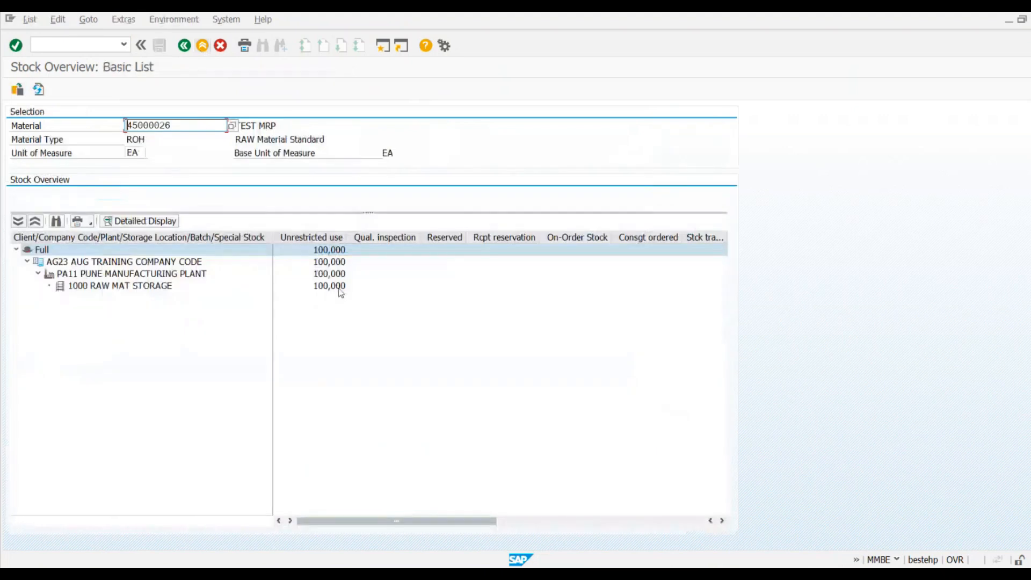
left_click(340, 287)
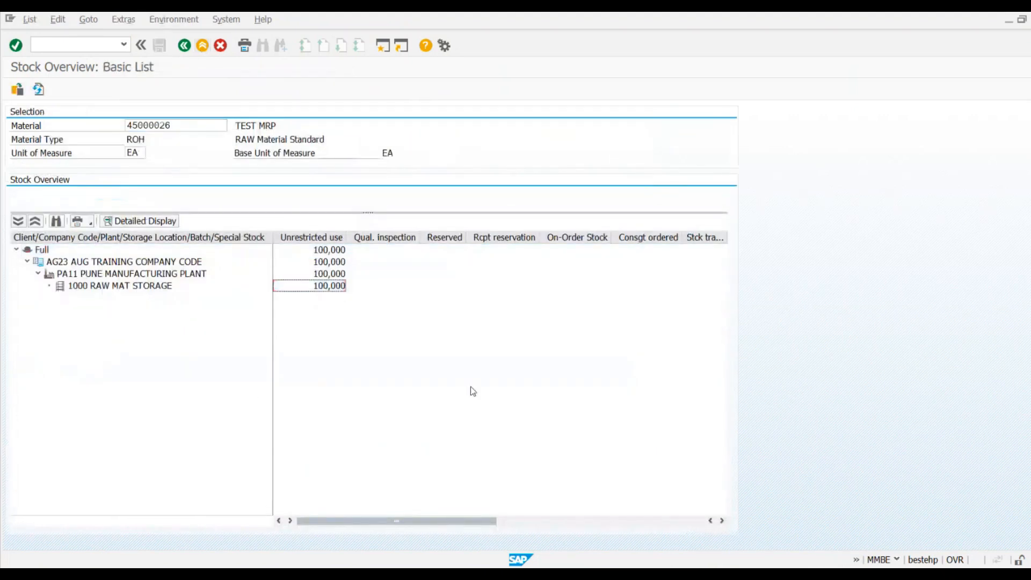
Return to the MD05 MRP list and examine the purchase requisition's number and quantity and the available stock
key("alt+Tab")
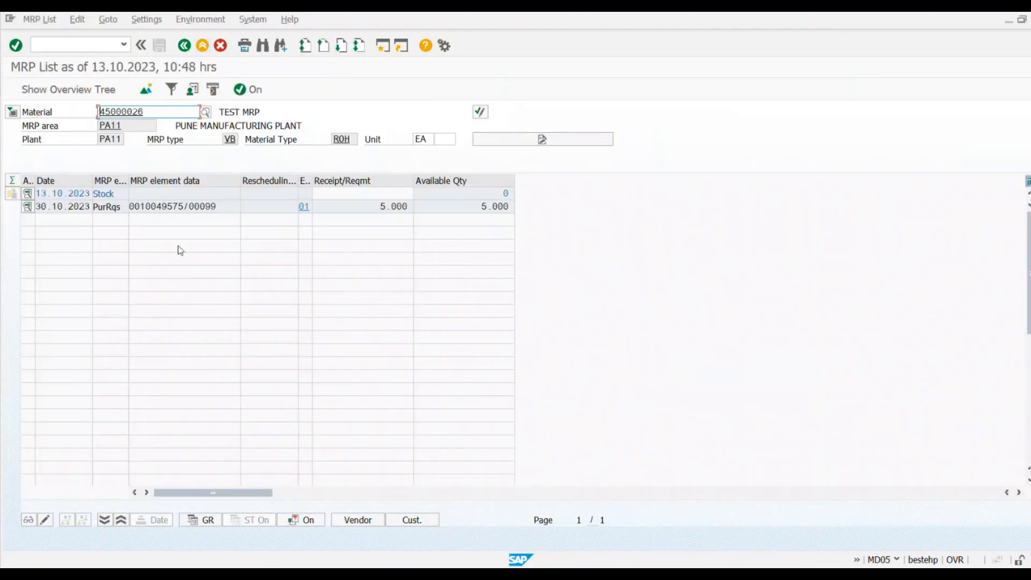
left_click(233, 207)
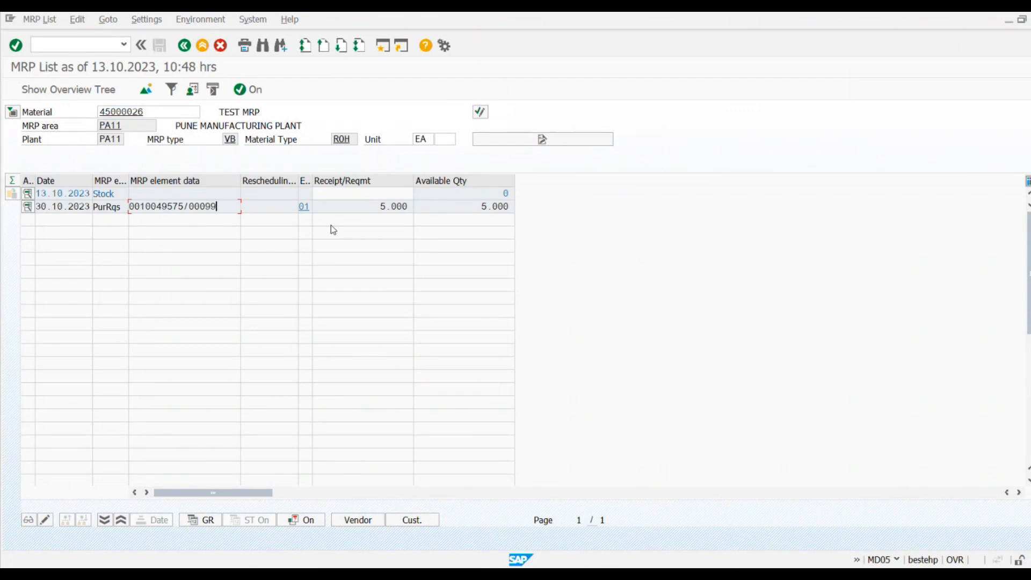
left_click(1000, 545)
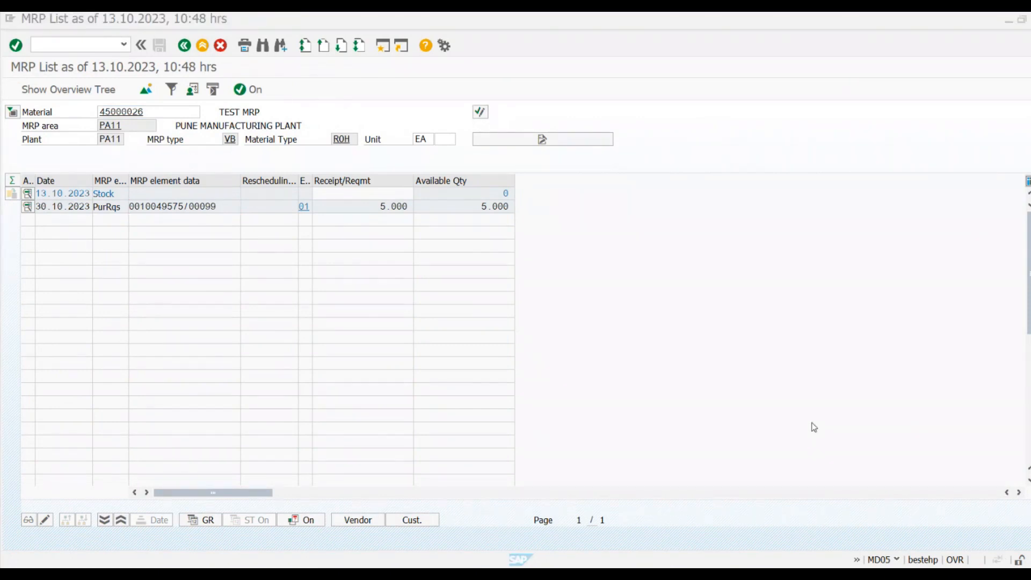
left_click(475, 195)
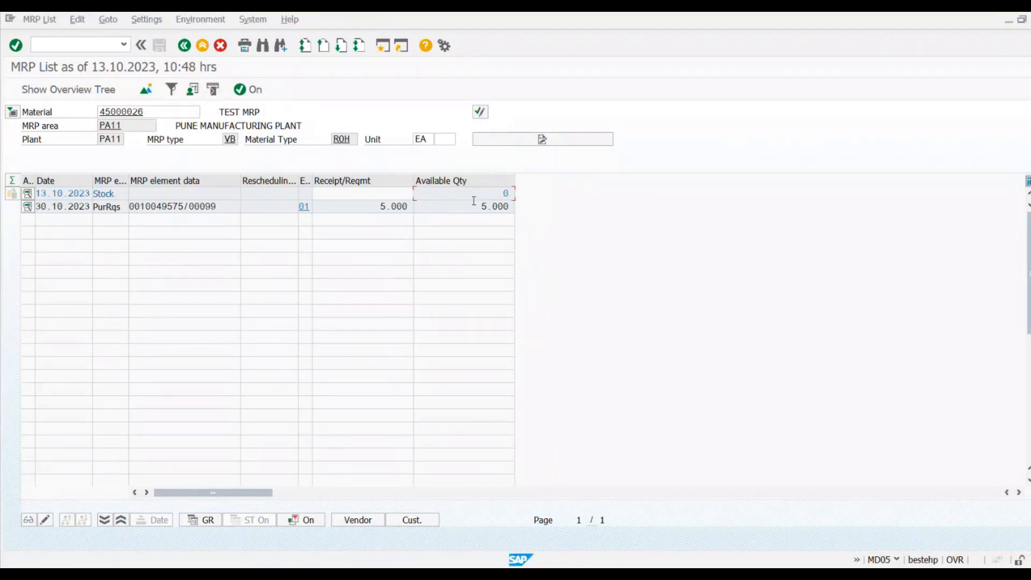
left_click(367, 211)
Switch to the MD03 session and review the planning mode setting and its description
mouse_move(716, 575)
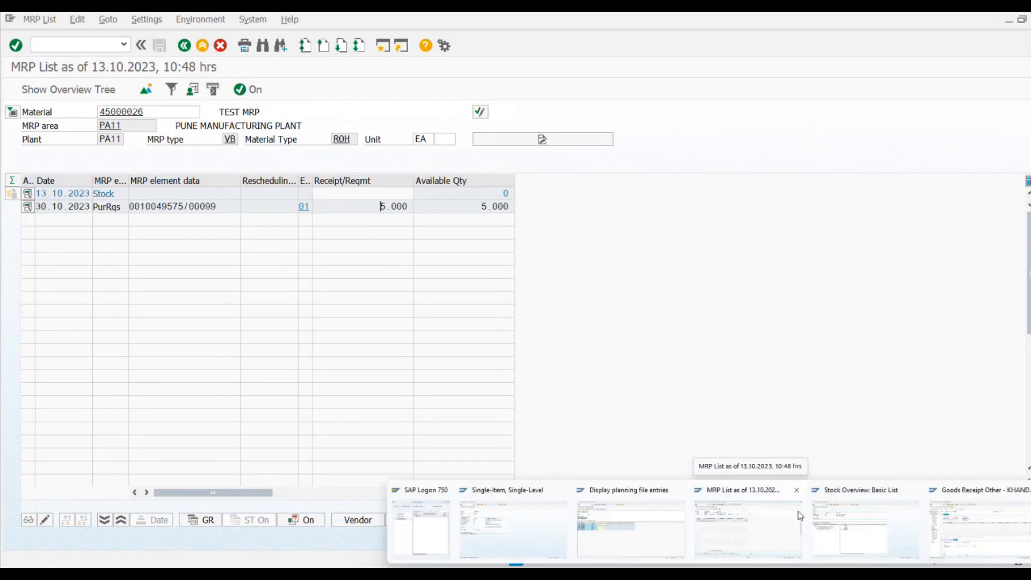
left_click(554, 518)
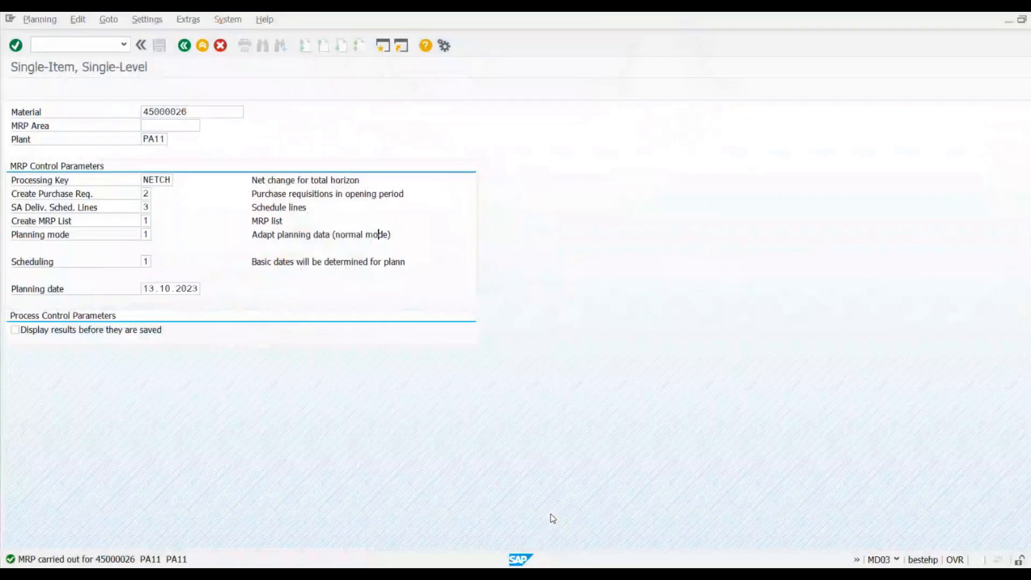
left_click(256, 235)
left_click_drag(256, 234, 437, 251)
left_click(437, 251)
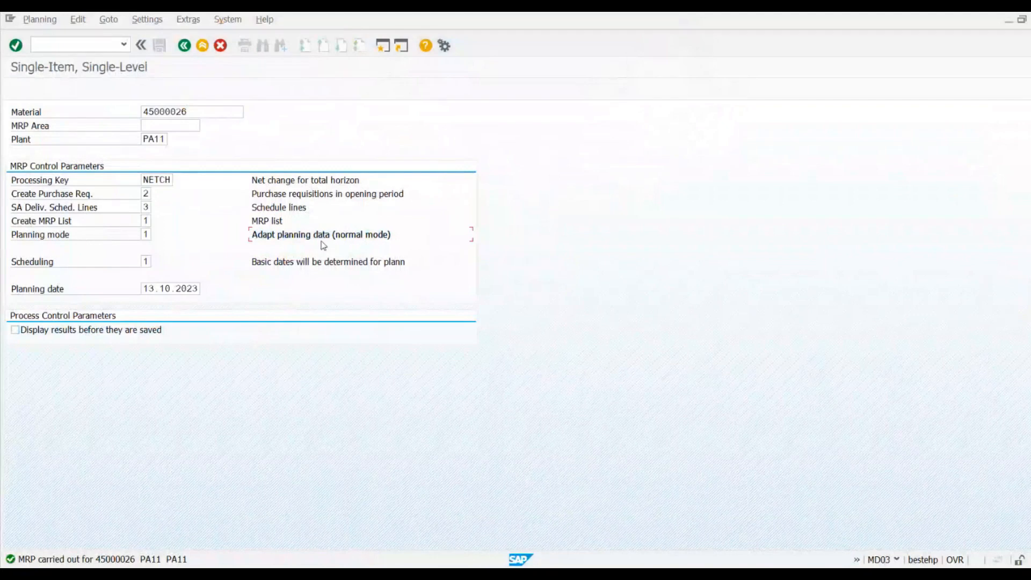
left_click(146, 235)
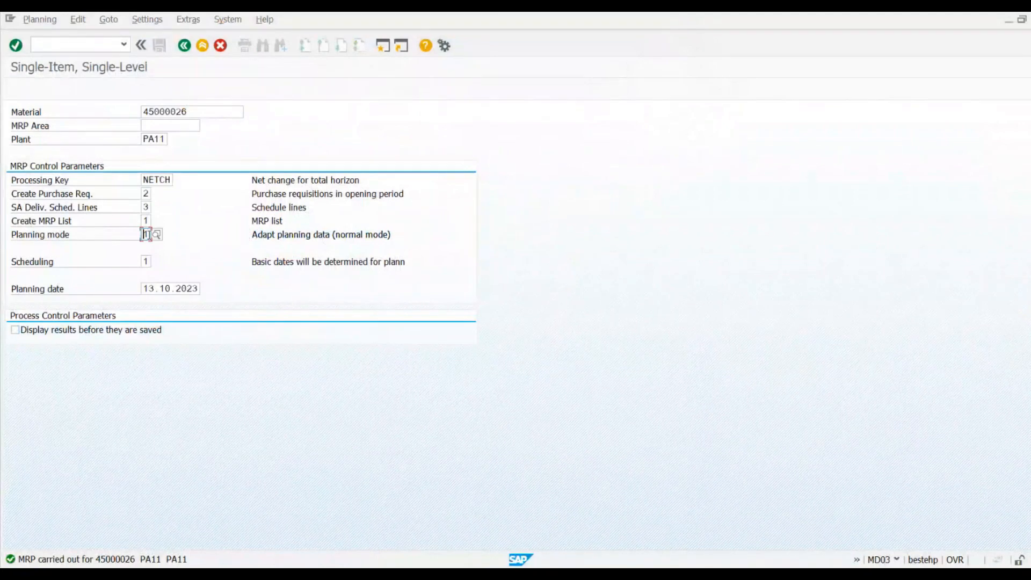
Enable displaying results before they are saved and run MRP for material 45000026 in plant PA11
left_click(15, 330)
key("Return")
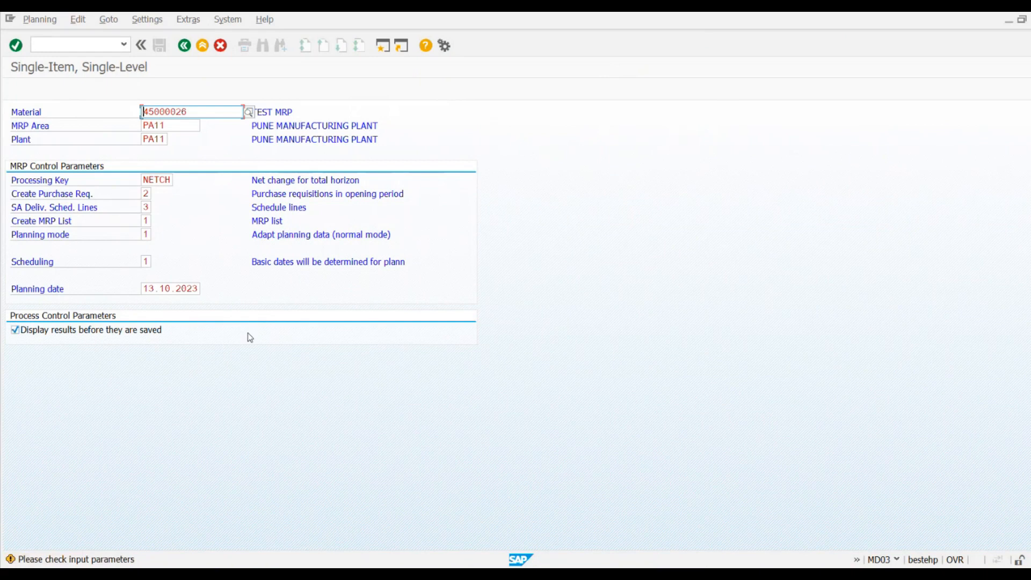
key("Return")
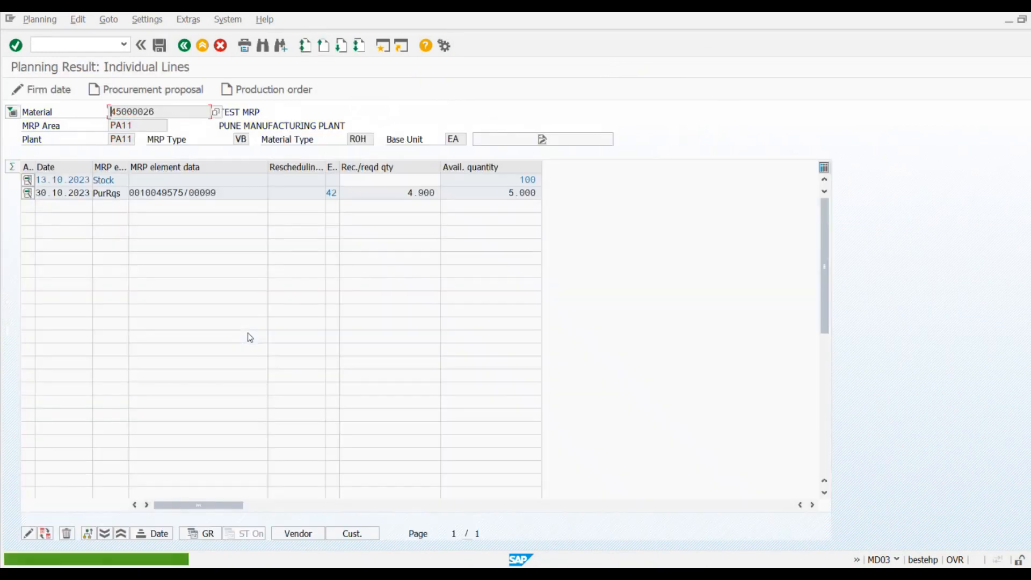
Examine the purchase requisition's required quantity in the planning result and copy the requisition number
double_click(437, 193)
left_click(436, 194)
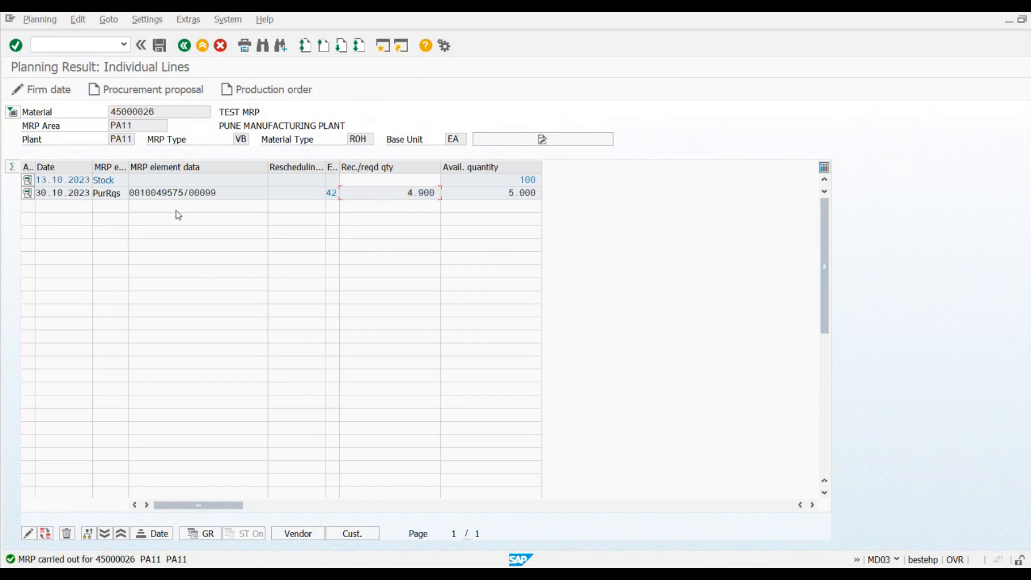
left_click_drag(166, 194, 142, 195)
key("ctrl+c")
Bring up the MD05 MRP list, check its requisition number, and reduce its window to compare with the MD03 planning result
mouse_move(746, 575)
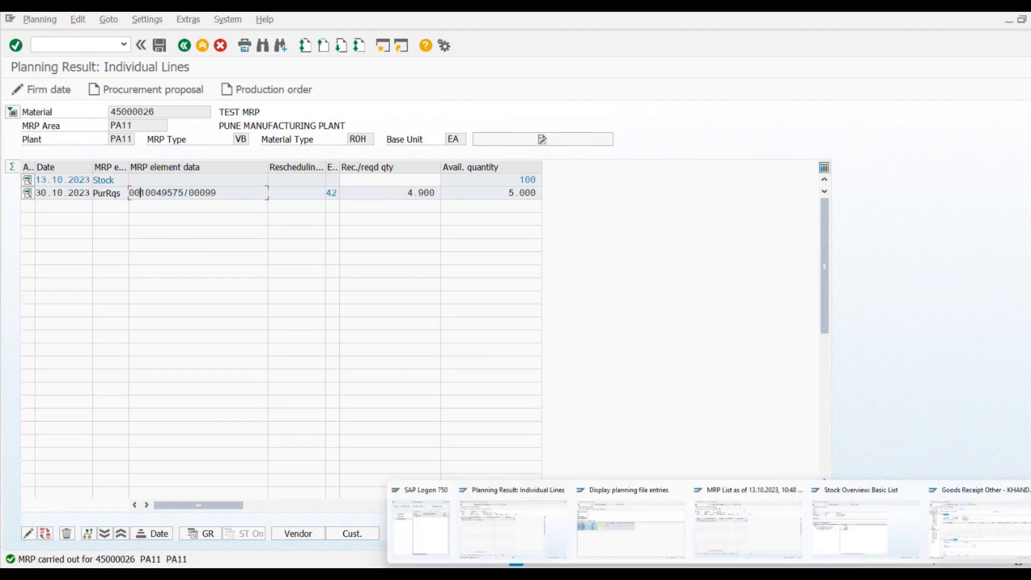
left_click(738, 529)
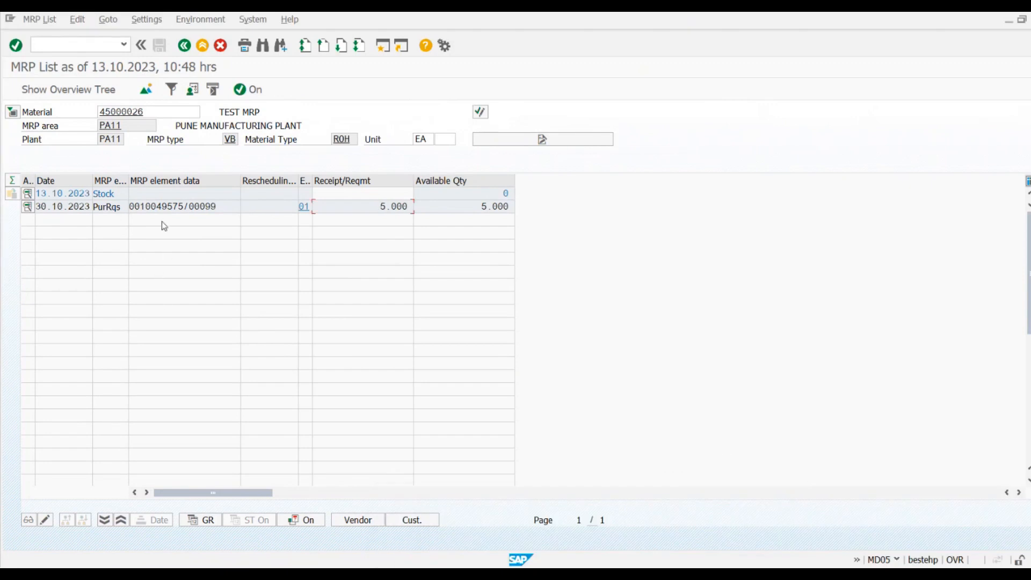
left_click(152, 207)
left_click(1024, 24)
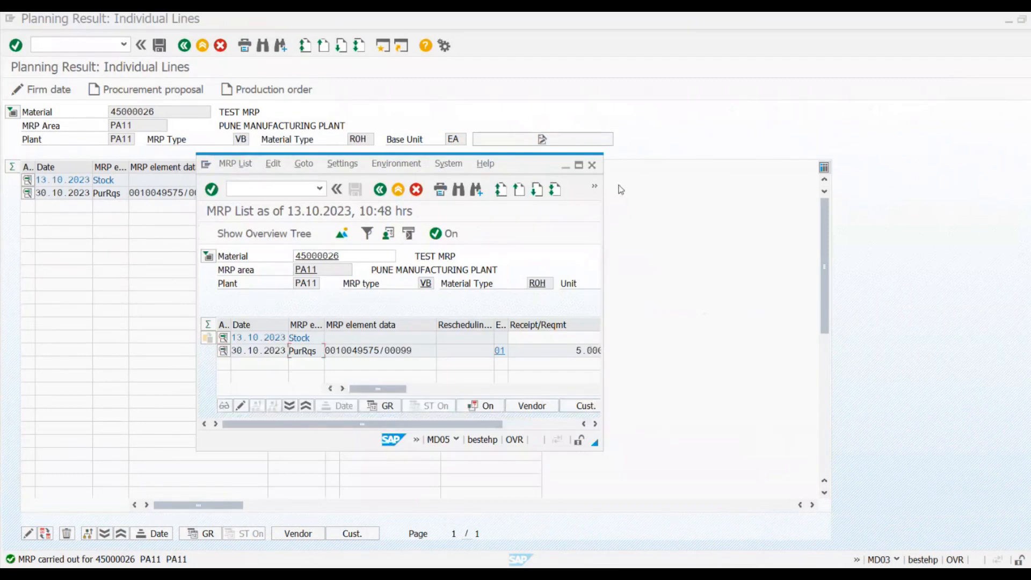
Compare the purchase requisition's number and quantity in the MD05 MRP list with the MD03 planning result
left_click_drag(524, 168, 600, 25)
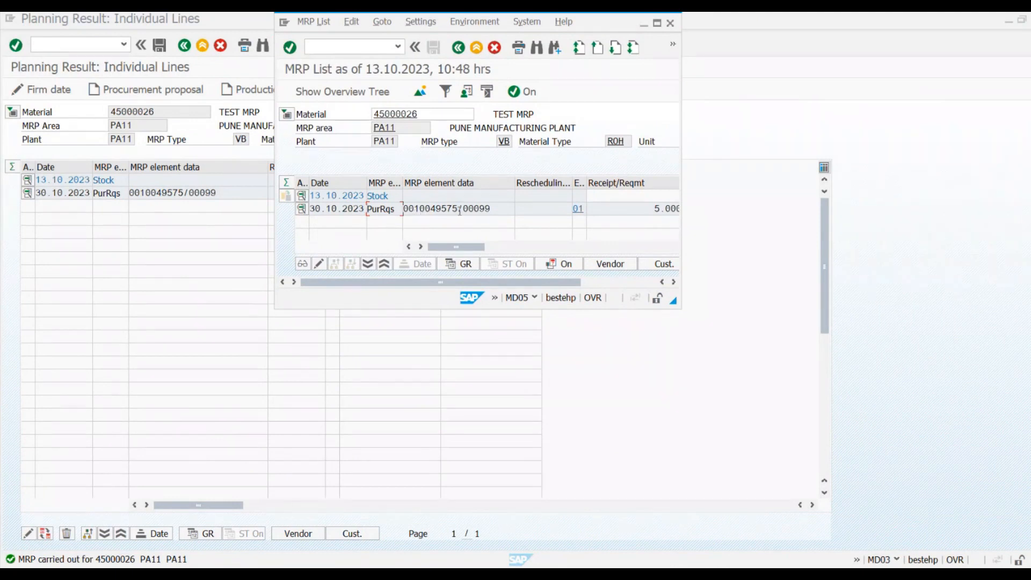
left_click_drag(456, 247, 479, 247)
left_click(653, 209)
left_click_drag(598, 24, 638, 233)
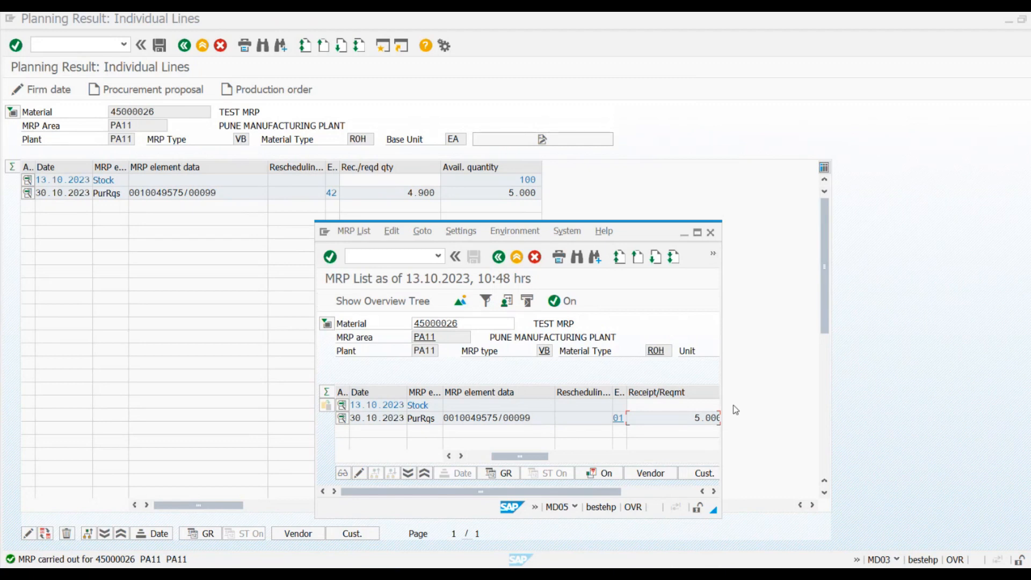
left_click(697, 233)
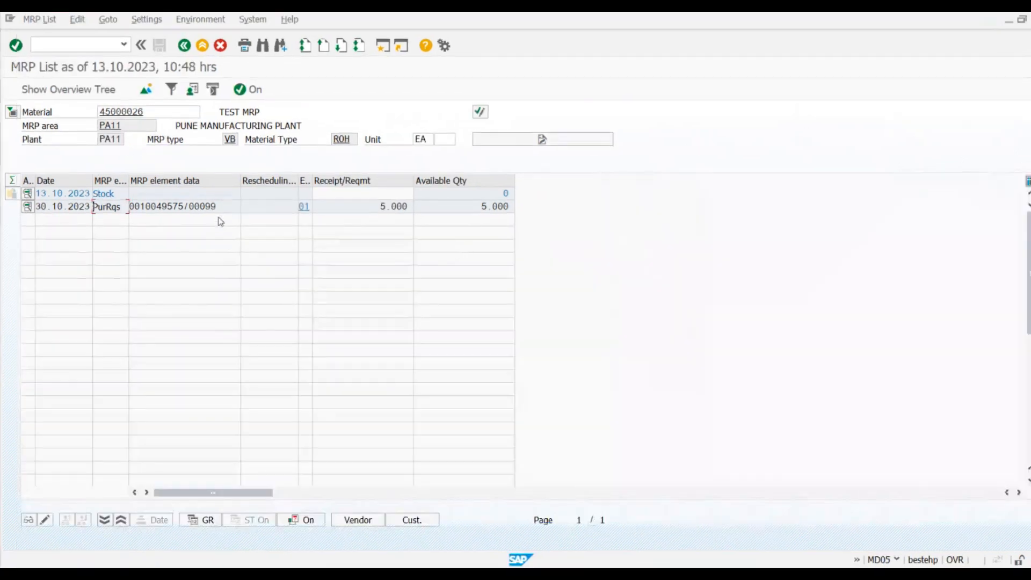
left_click_drag(223, 207, 130, 208)
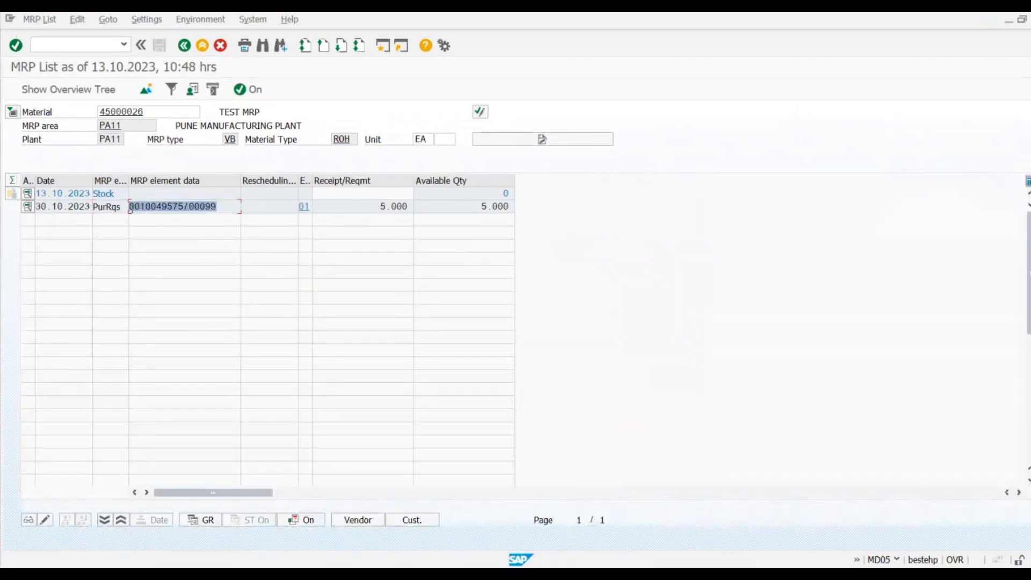
left_click(369, 207)
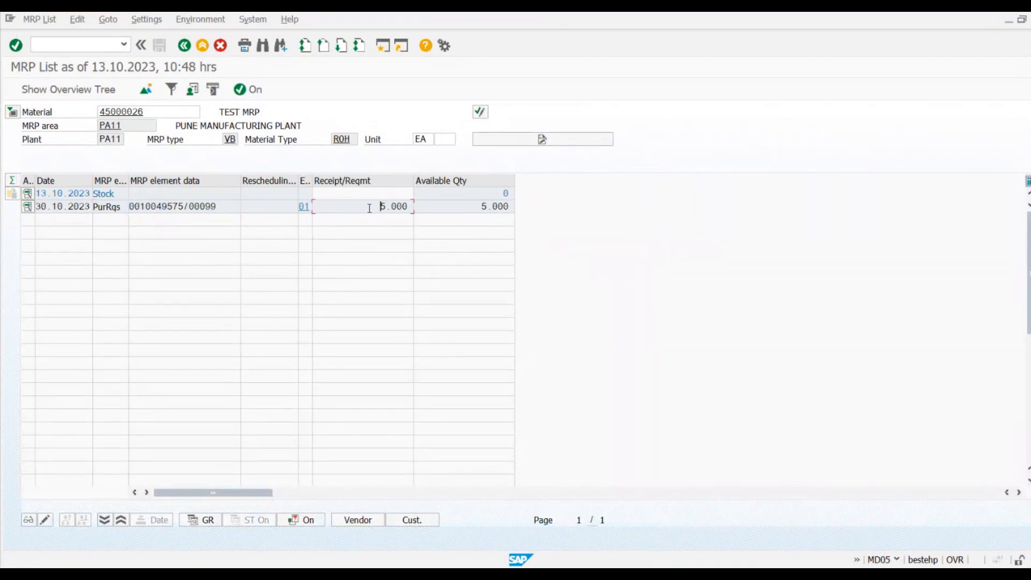
left_click(215, 207)
left_click(1010, 20)
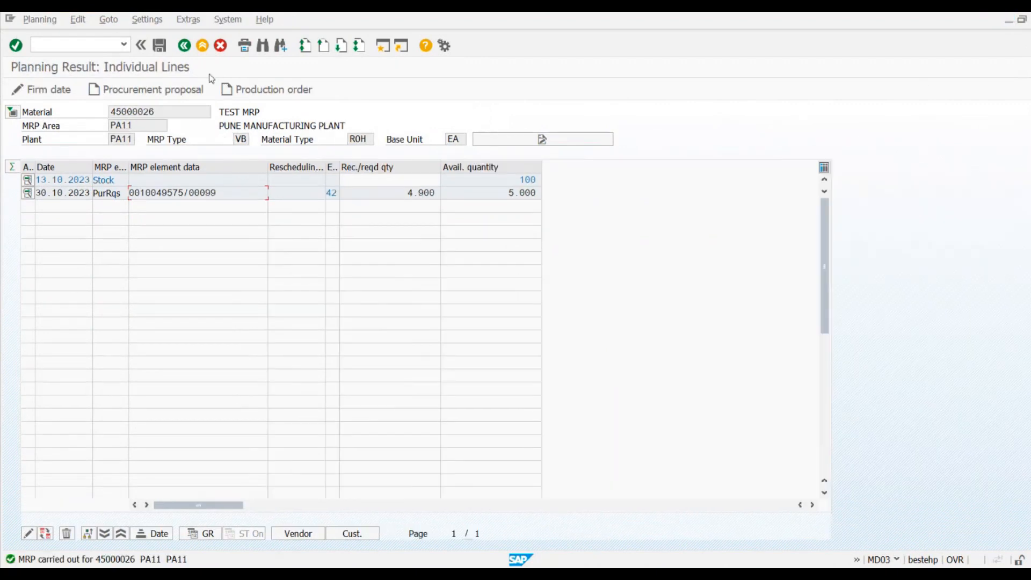
Discard the MD03 planning result without saving and set the planning mode to 3, delete and recreate planning
left_click(188, 48)
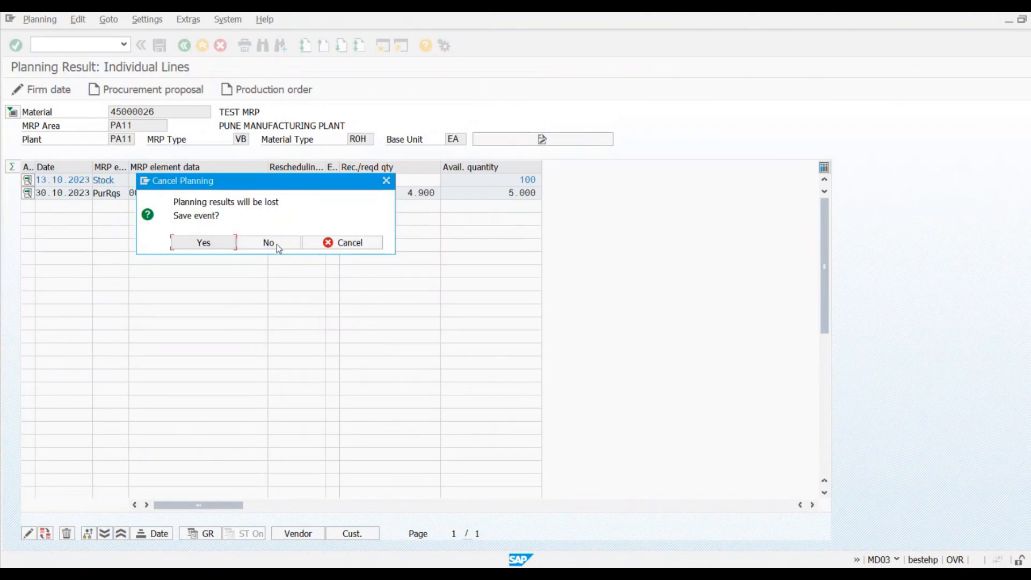
left_click(276, 244)
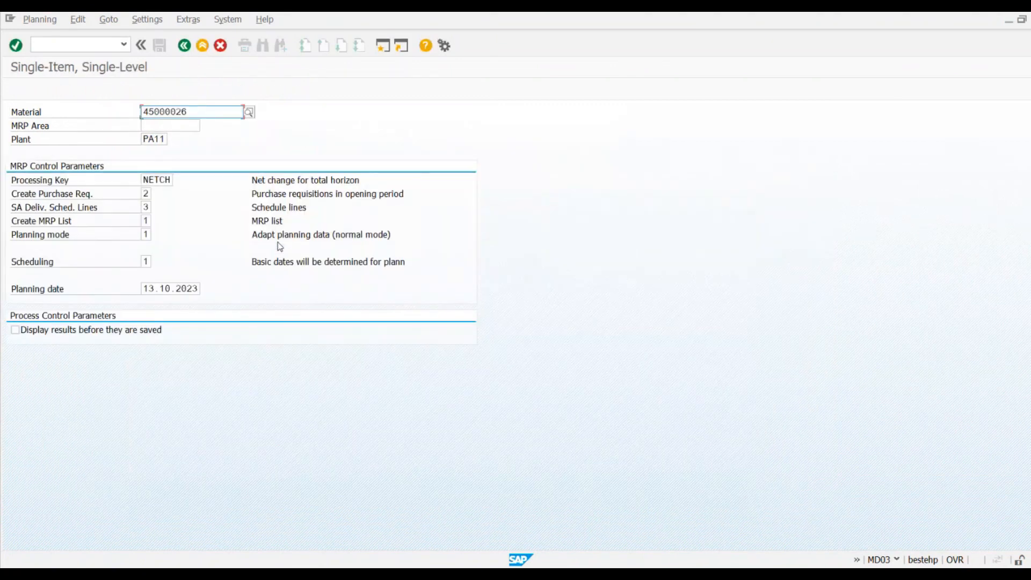
left_click(149, 235)
left_click(159, 236)
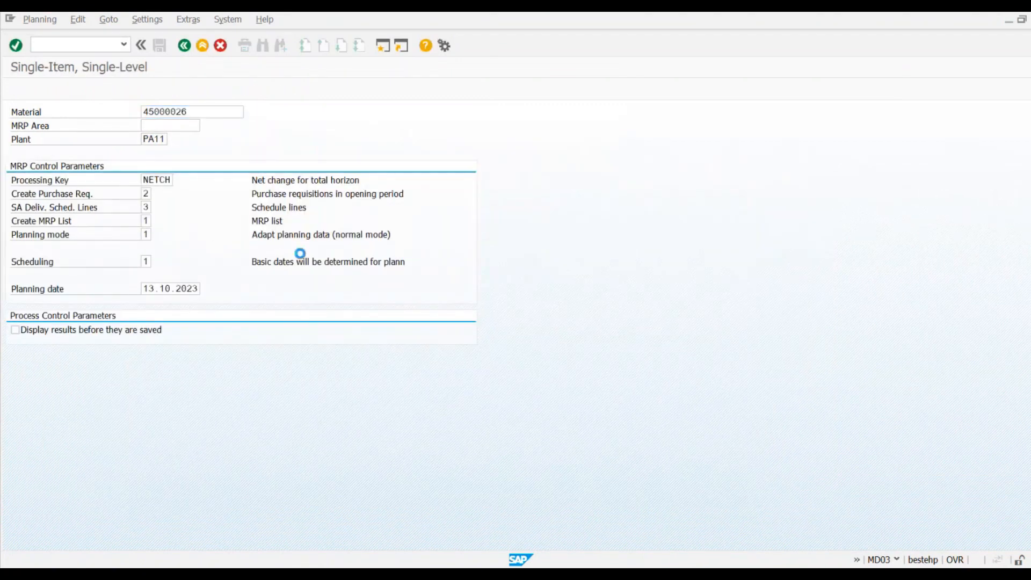
double_click(137, 181)
Enable displaying results before they are saved and rerun MRP for material 45000026 in plant PA11
left_click(118, 335)
key("Return")
key("Return")
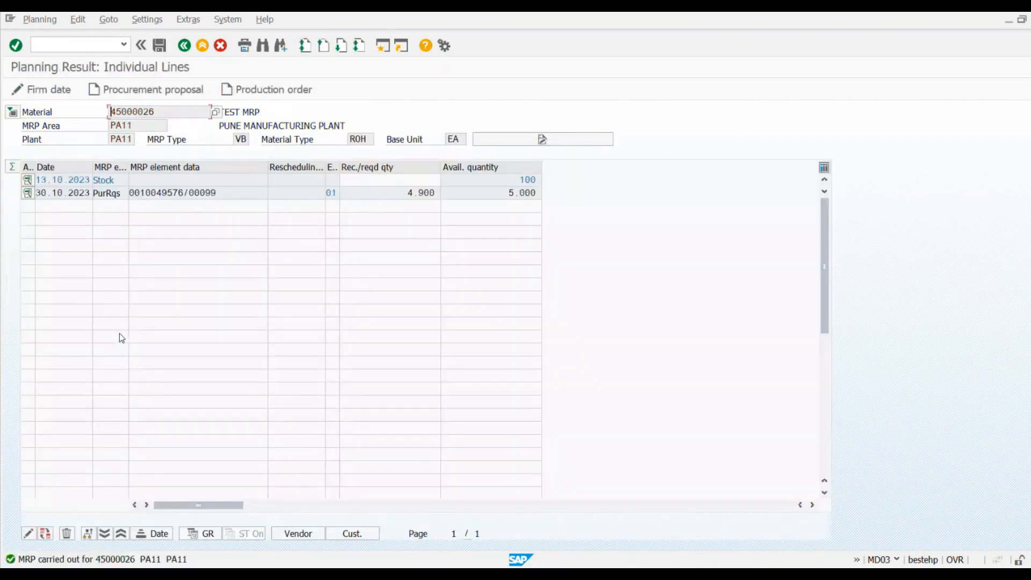
Place the MD05 MRP list beside the new planning result, compare their requisition numbers and quantities, and maximize the list again
left_click(184, 193)
mouse_move(774, 575)
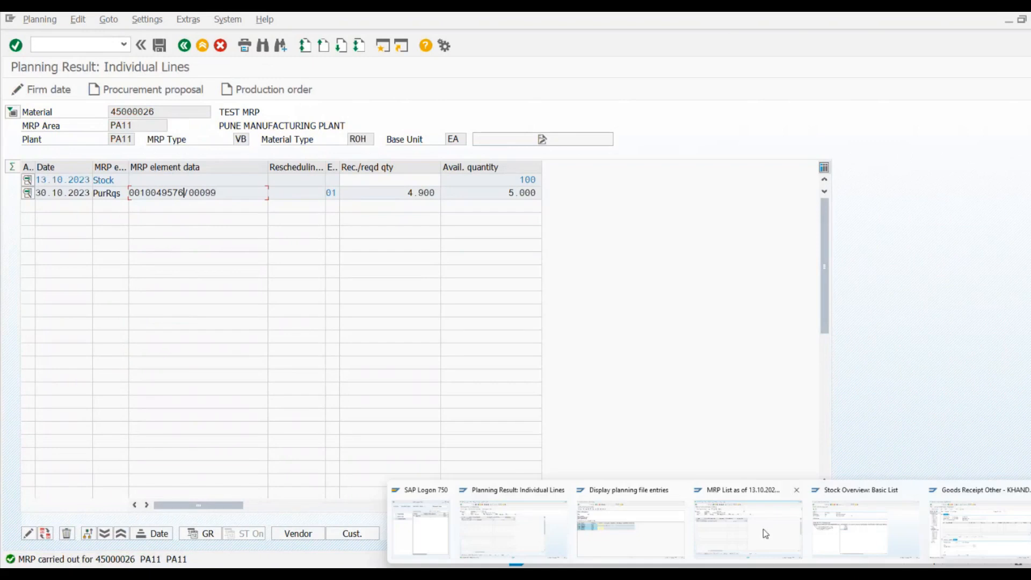
left_click(763, 529)
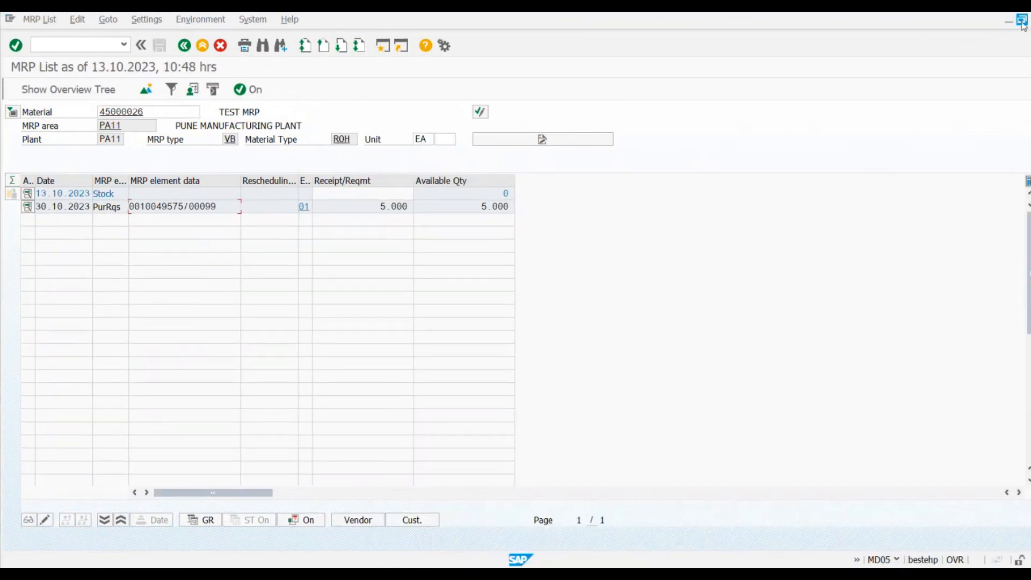
left_click(1022, 22)
left_click_drag(648, 239, 423, 233)
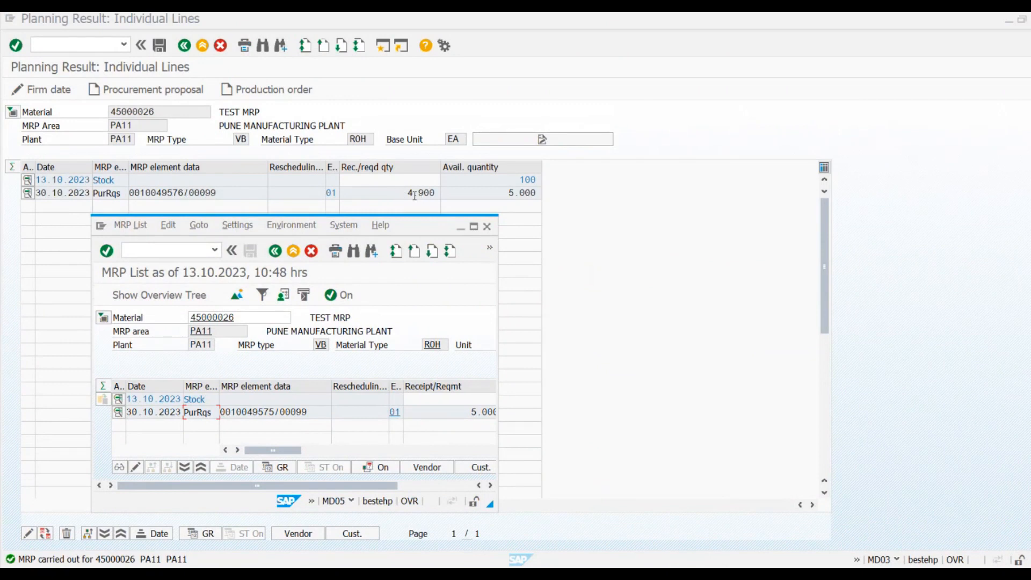
left_click_drag(409, 225, 537, 226)
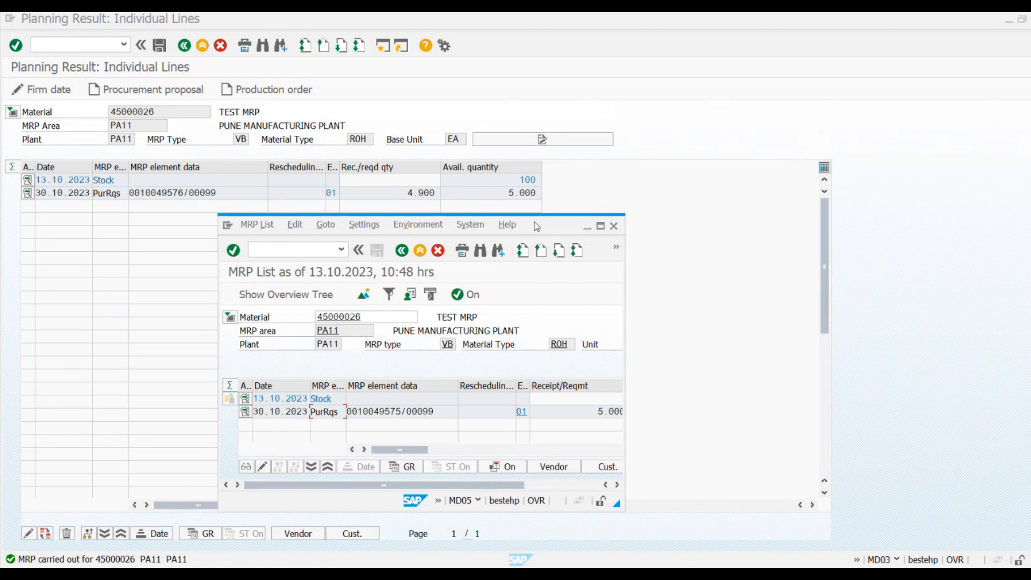
left_click_drag(536, 226, 584, 231)
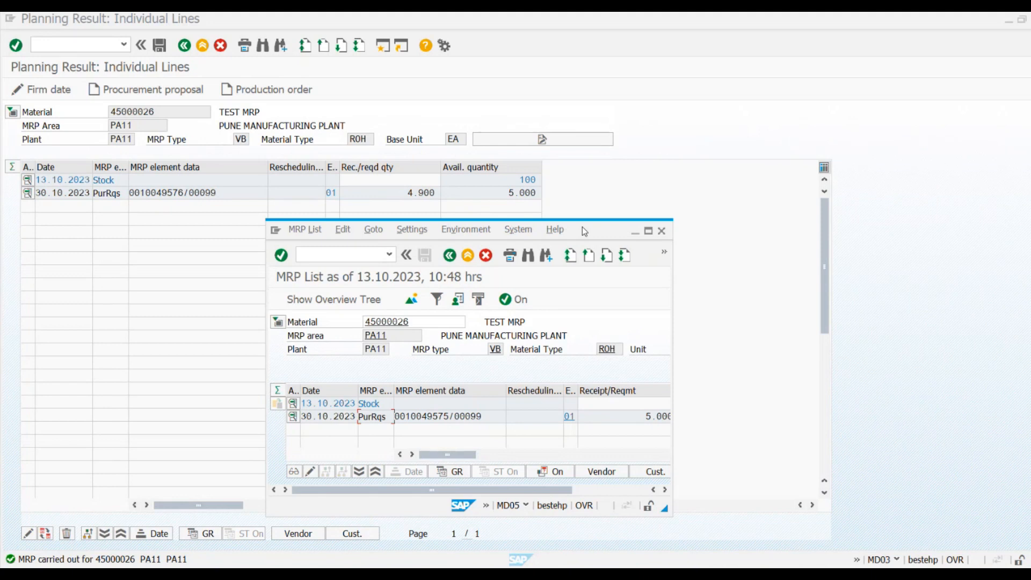
left_click(648, 231)
Examine the purchase requisition's number, receipt quantity and date in the MD05 MRP list
left_click(178, 209)
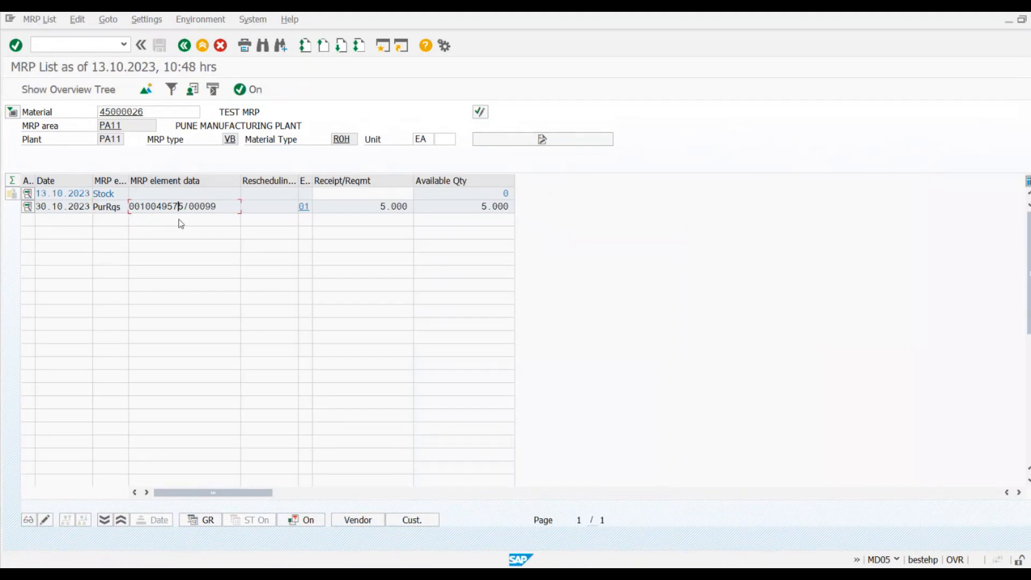
left_click_drag(135, 206, 195, 208)
left_click_drag(379, 207, 397, 211)
left_click(408, 208)
left_click_drag(52, 208, 80, 211)
left_click(80, 211)
left_click(166, 206)
left_click(63, 207)
left_click(185, 209)
left_click_drag(139, 209, 196, 217)
Check the material number against its requisition in the MRP list, including the receipt quantity and the stock's available quantity
left_click_drag(144, 111, 106, 111)
left_click(216, 206)
left_click(170, 112)
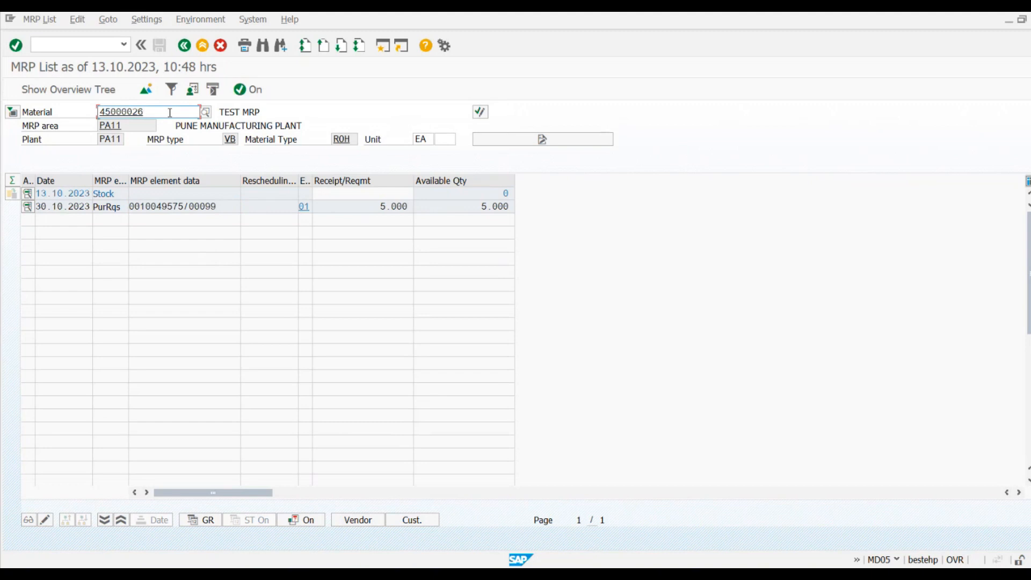
left_click(223, 206)
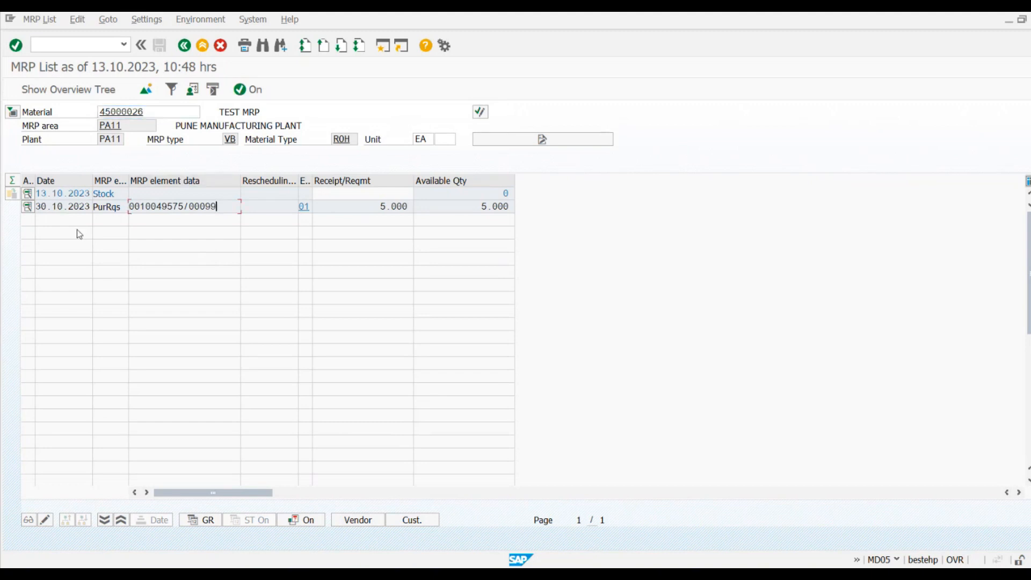
left_click_drag(236, 211, 142, 210)
left_click(141, 210)
left_click_drag(225, 207, 136, 205)
left_click(57, 205)
left_click(227, 210)
left_click(458, 193)
left_click(349, 208)
left_click(509, 194)
left_click(234, 212)
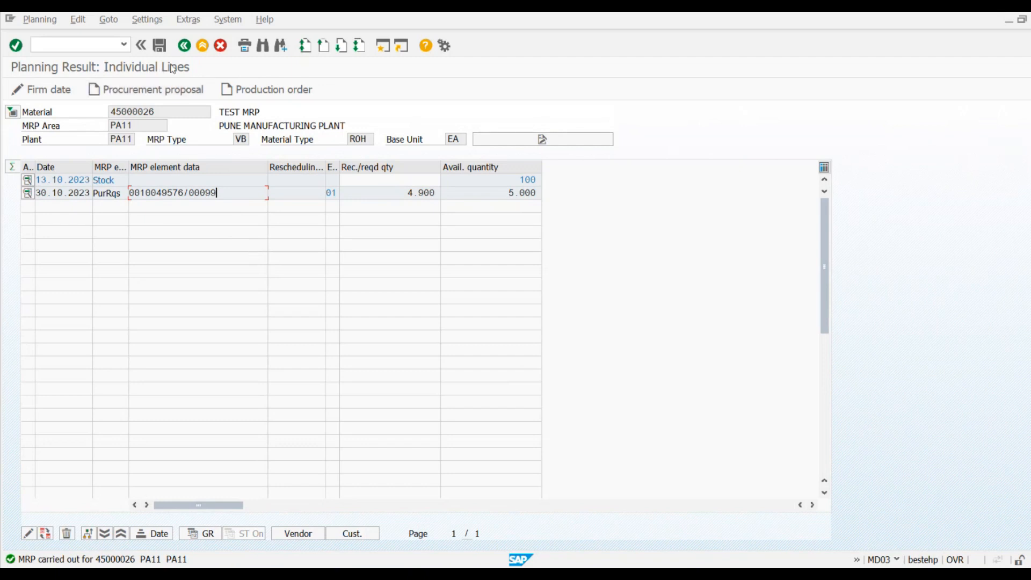
Discard the MD03 planning result without saving and review the available scheduling options with their full descriptions
left_click(185, 45)
left_click(268, 242)
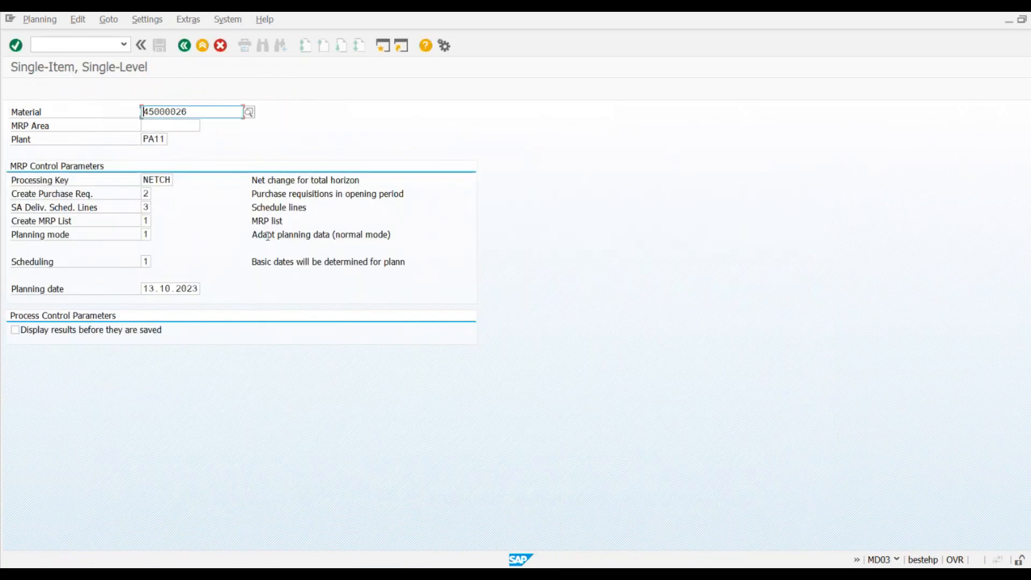
left_click(149, 263)
left_click(157, 263)
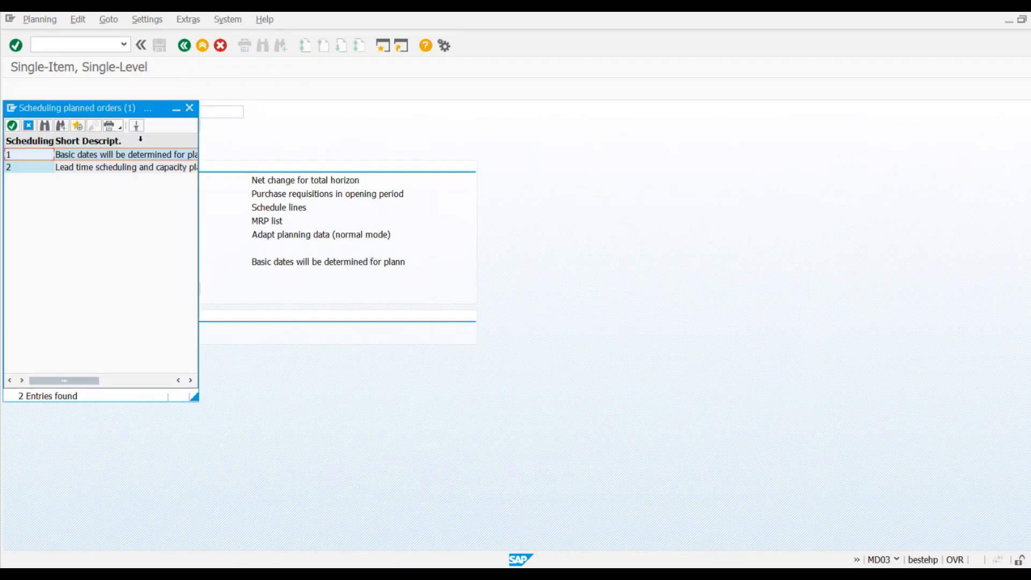
left_click_drag(137, 109, 336, 131)
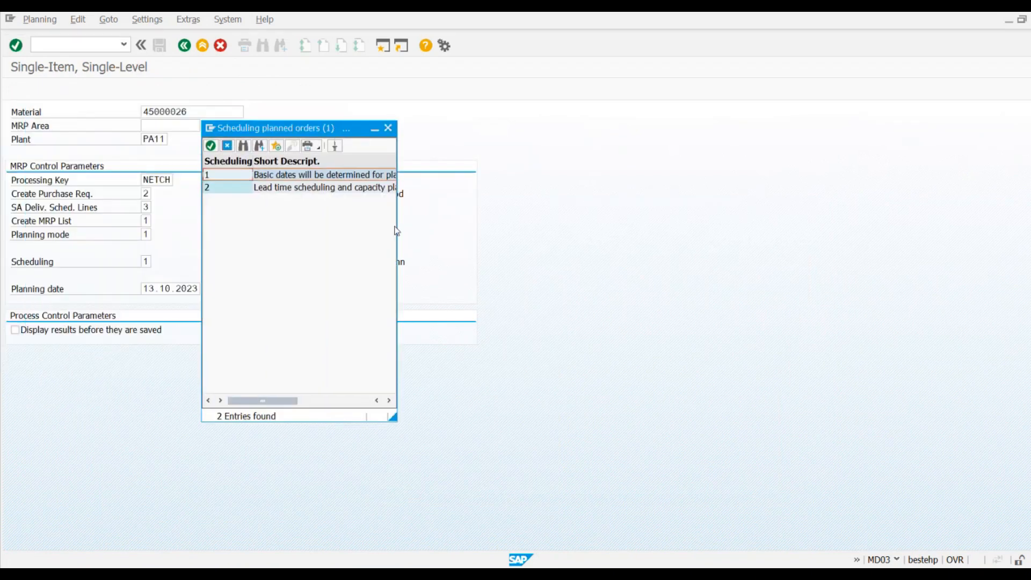
left_click_drag(420, 229, 498, 228)
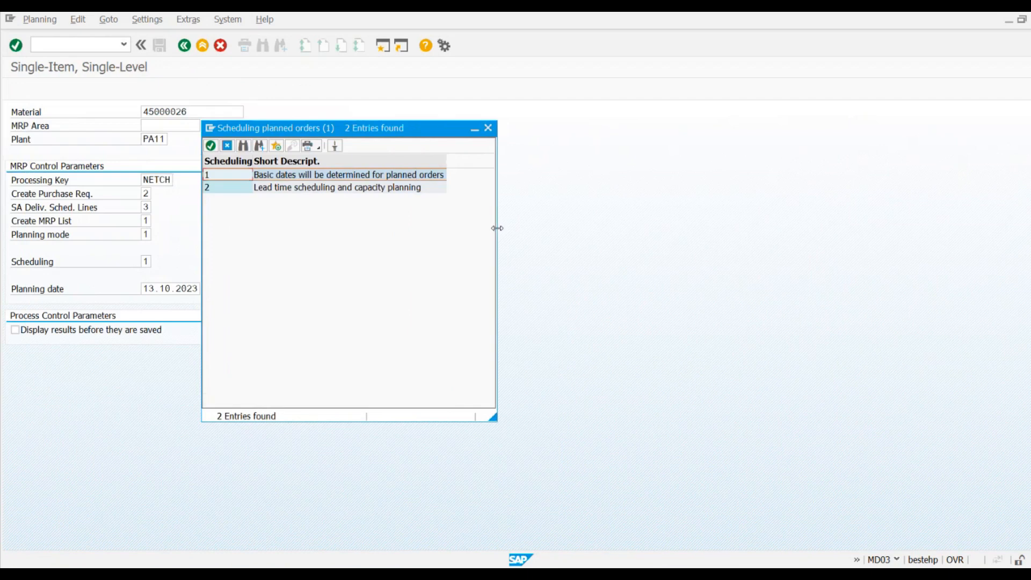
left_click(302, 188)
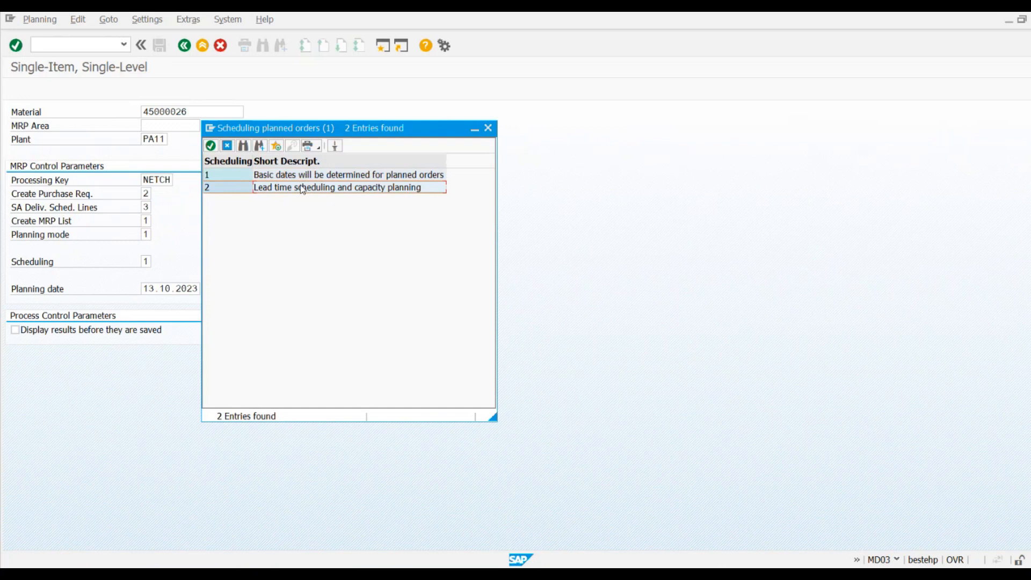
left_click(236, 178)
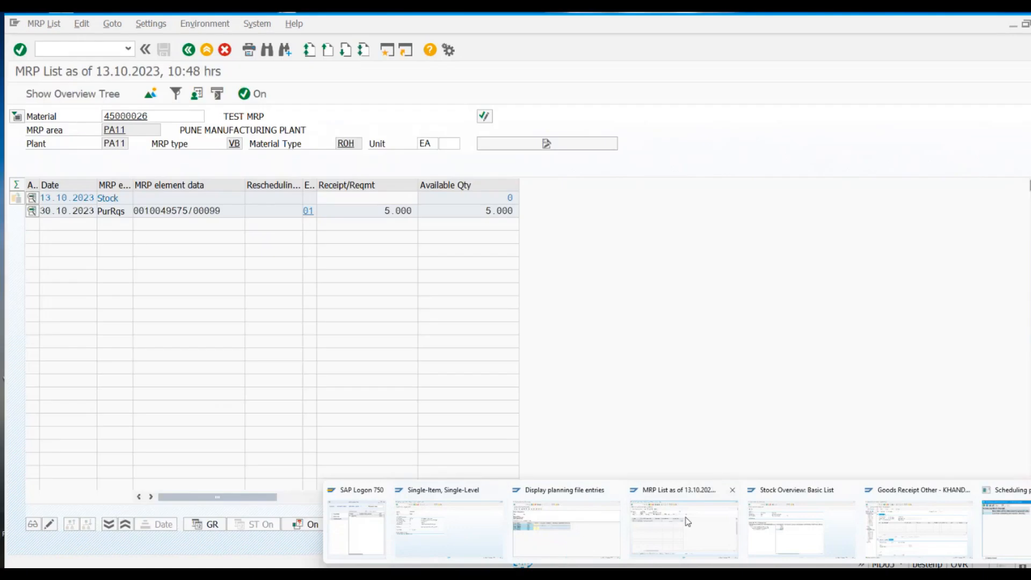
Examine the purchase requisition's date in the MD05 MRP list and return to the scheduling options in MD03
left_click(688, 521)
mouse_move(81, 206)
left_mouse_down()
mouse_move(35, 206)
mouse_move(96, 205)
left_mouse_up()
left_click(91, 205)
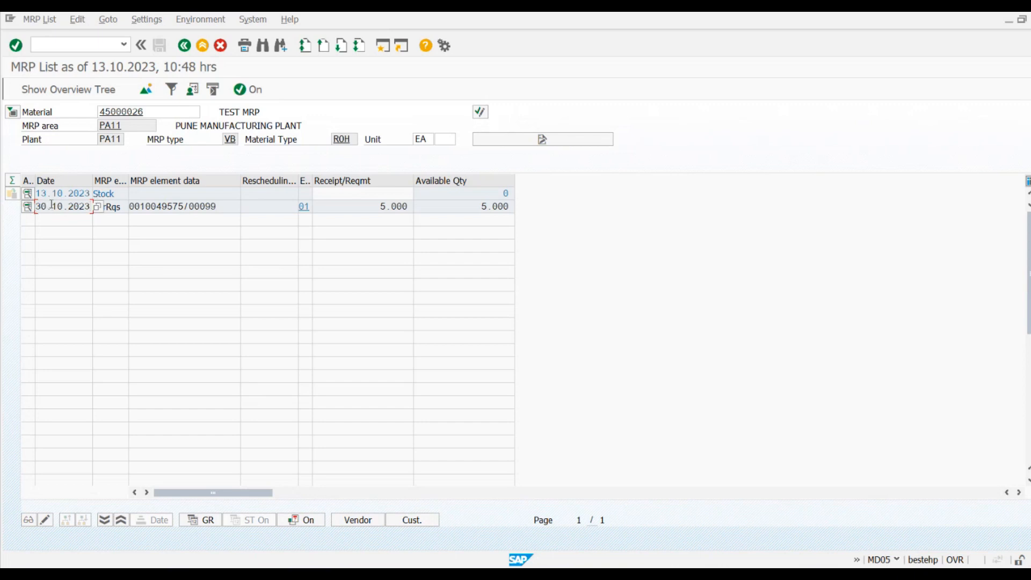
left_click_drag(36, 207, 91, 206)
left_click(88, 206)
left_click(1009, 20)
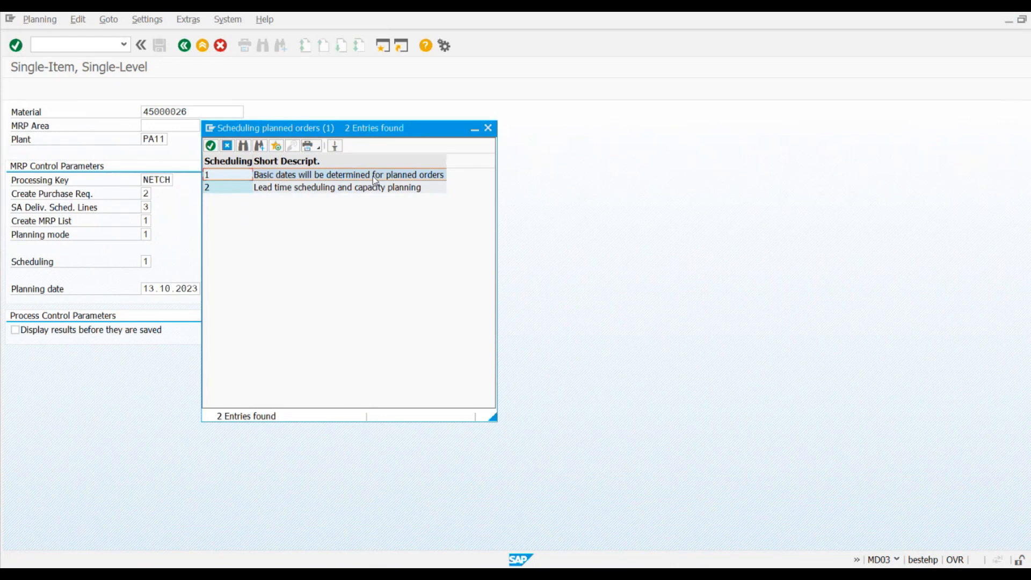
Select scheduling 1, basic dates for planned orders, and run MRP for planning date 13.10.2023 with results displayed before saving
left_click(266, 192)
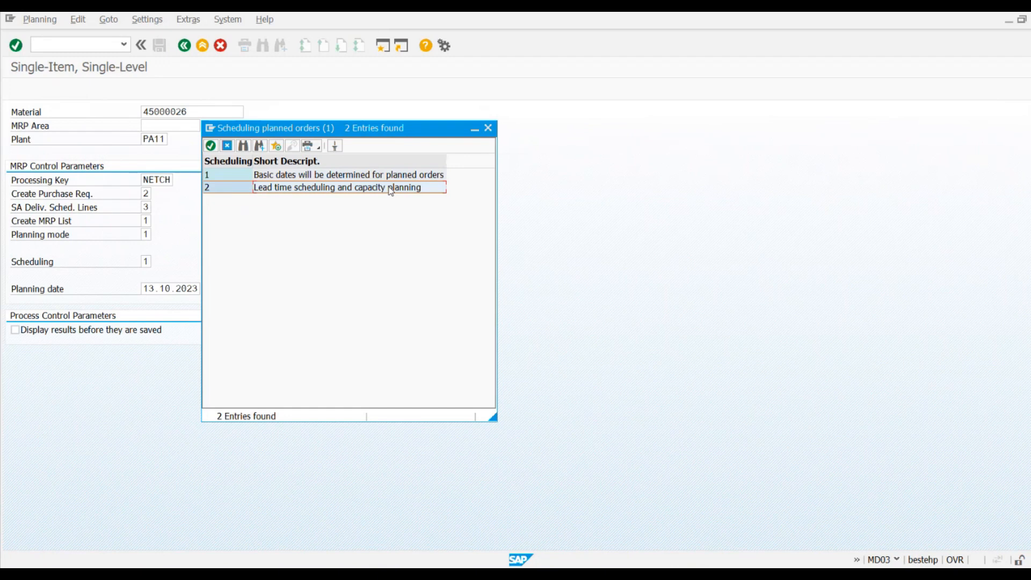
double_click(242, 176)
left_click(60, 337)
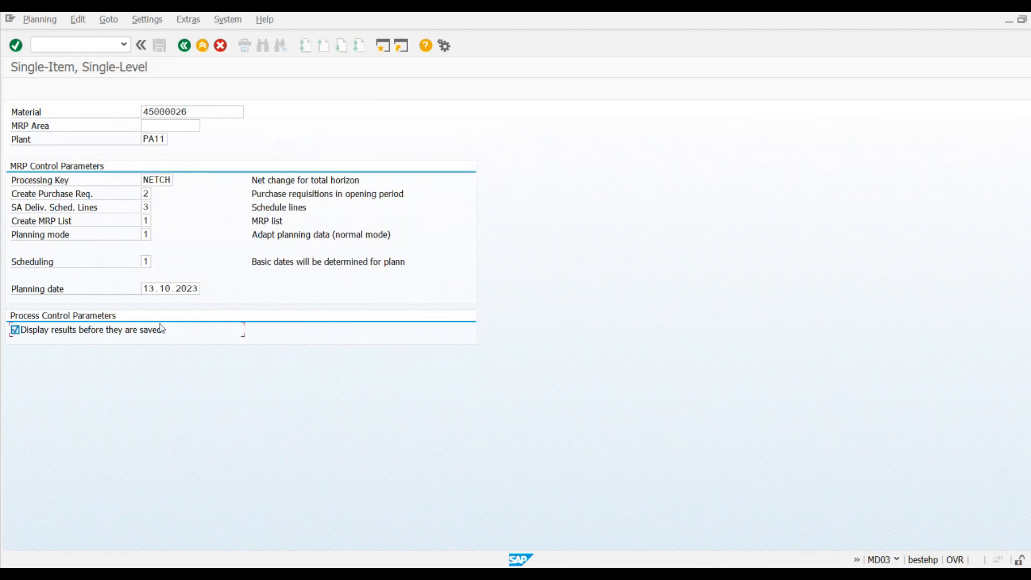
left_click(156, 292)
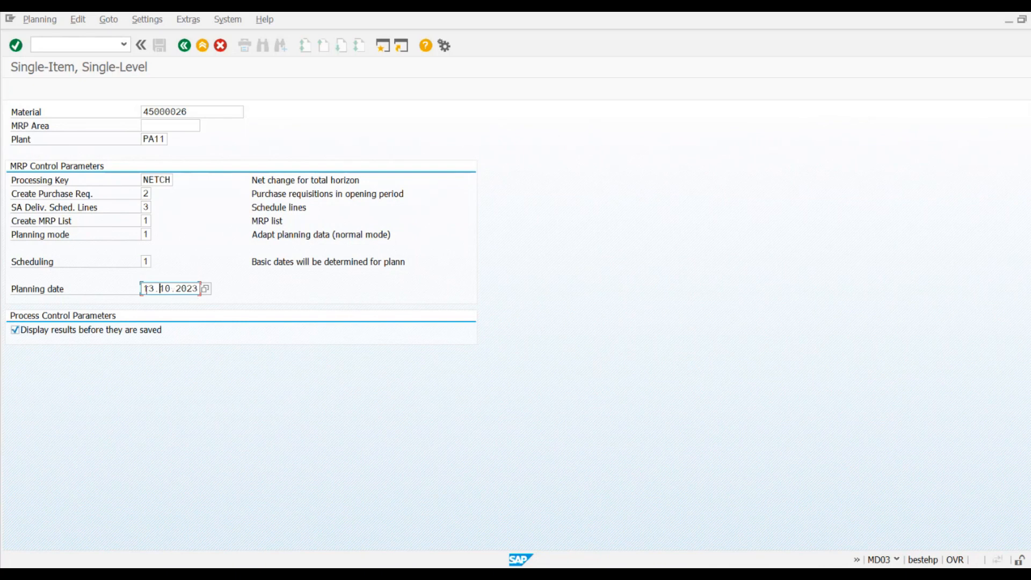
left_click(194, 289)
key("Return")
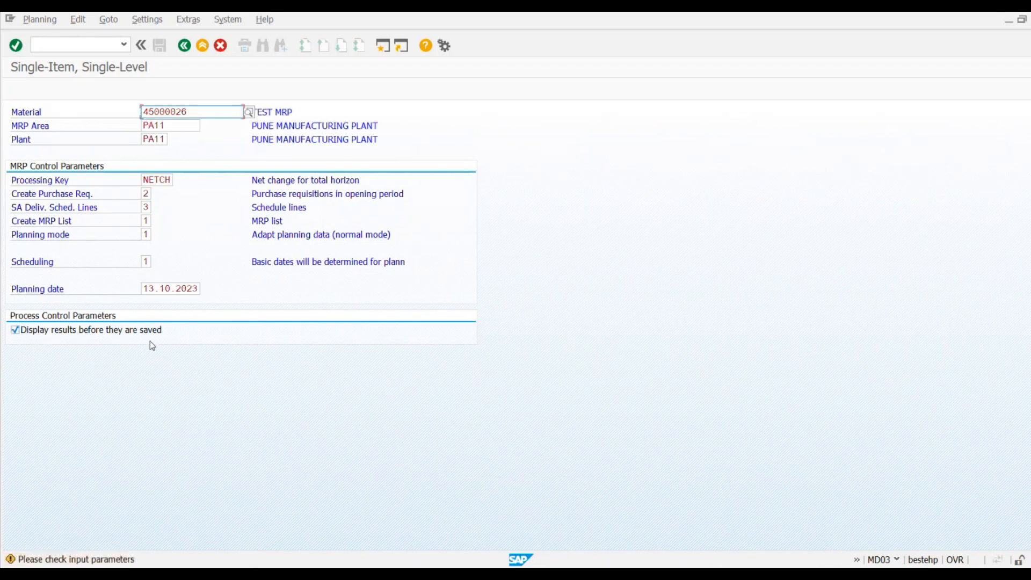
key("Return")
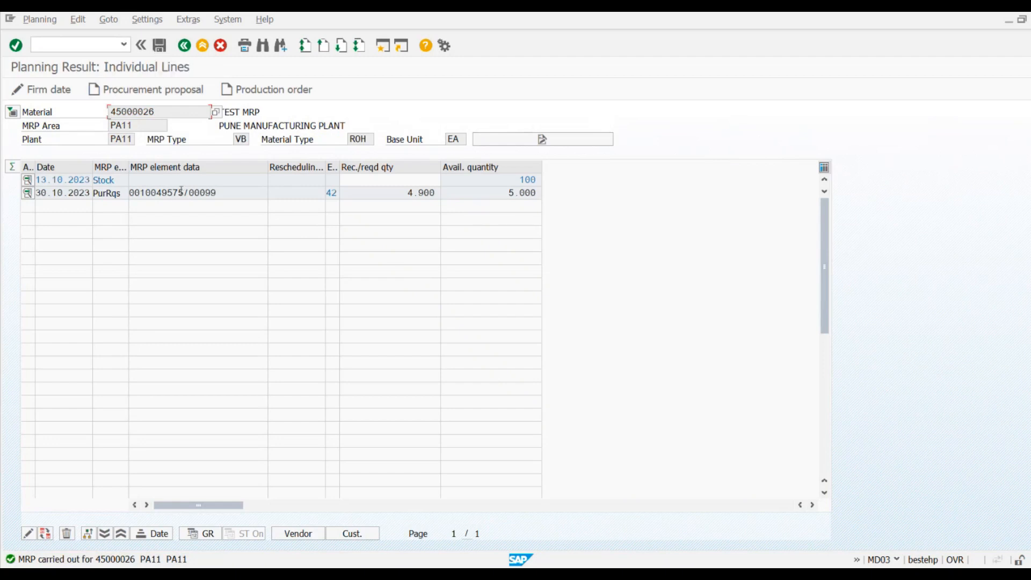
Check the requisition number in the planning result and discard the result without saving
left_click_drag(184, 192, 140, 193)
left_click(186, 47)
left_click(262, 242)
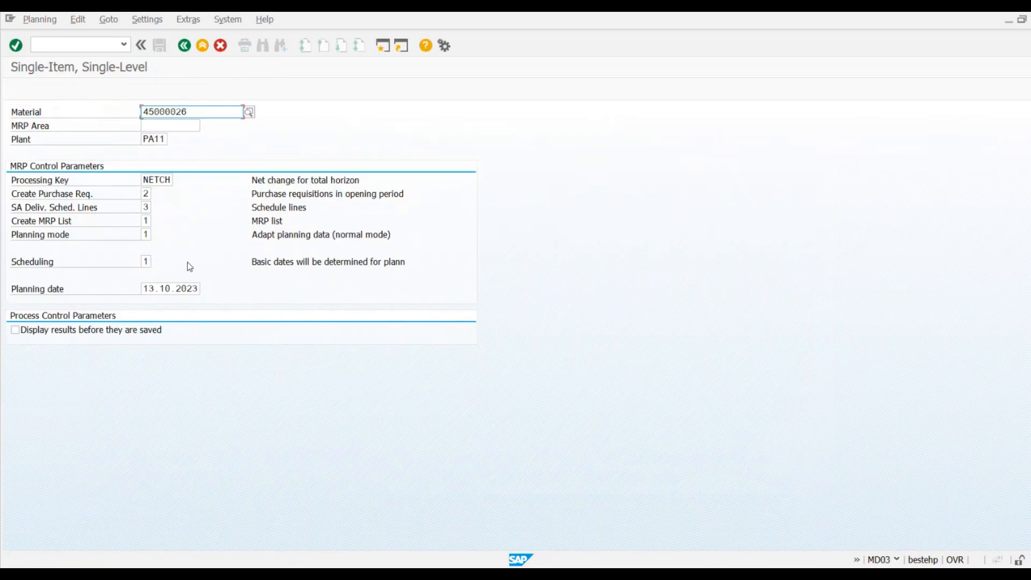
Set the planning mode to 3, delete and recreate planning, and enable displaying results before they are saved
left_click(146, 235)
left_click(155, 235)
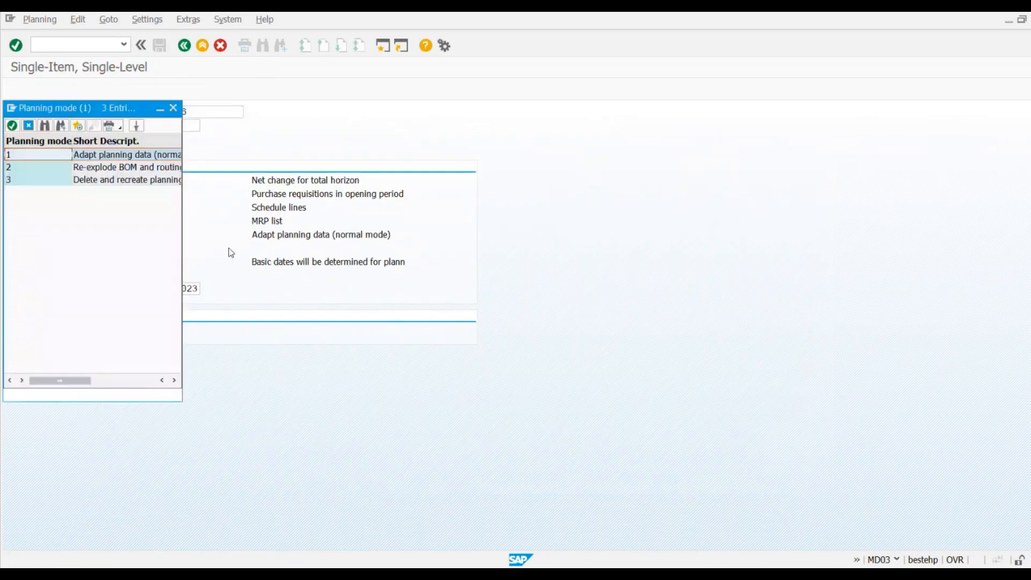
double_click(106, 181)
left_click(86, 330)
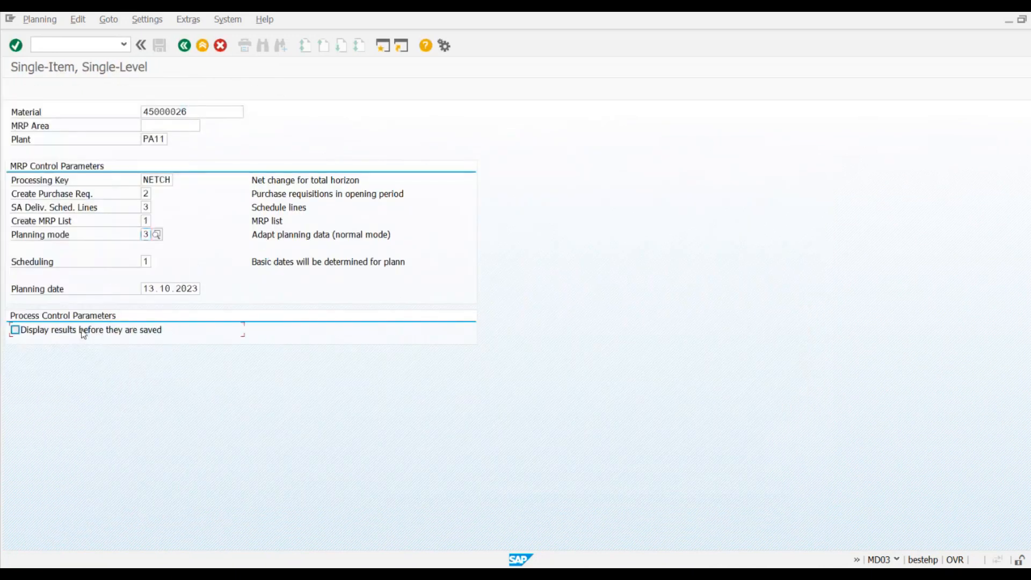
Run MRP for material 45000026 in planning mode 3 and copy the purchase requisition number from the planning result
key("Return")
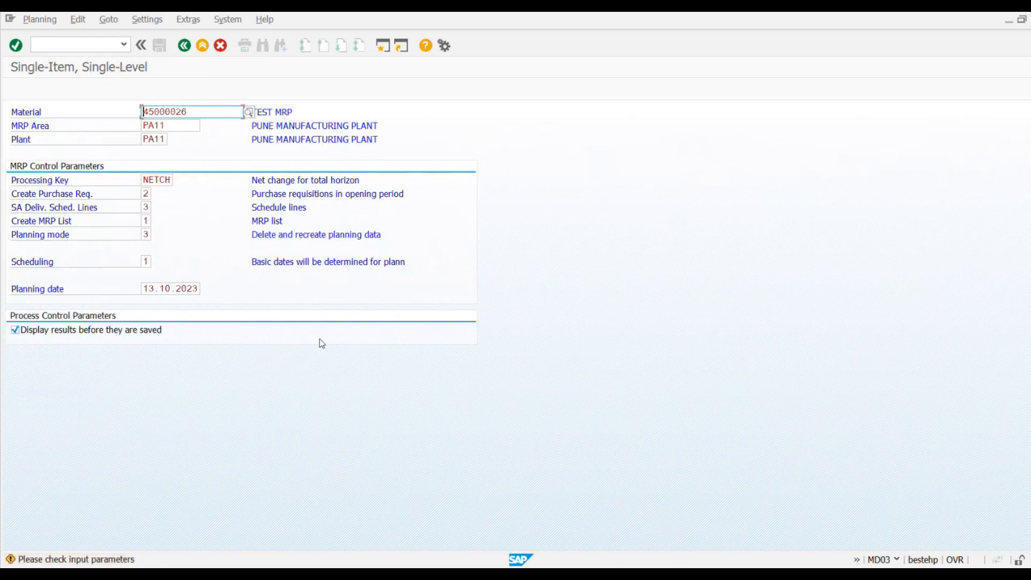
key("Return")
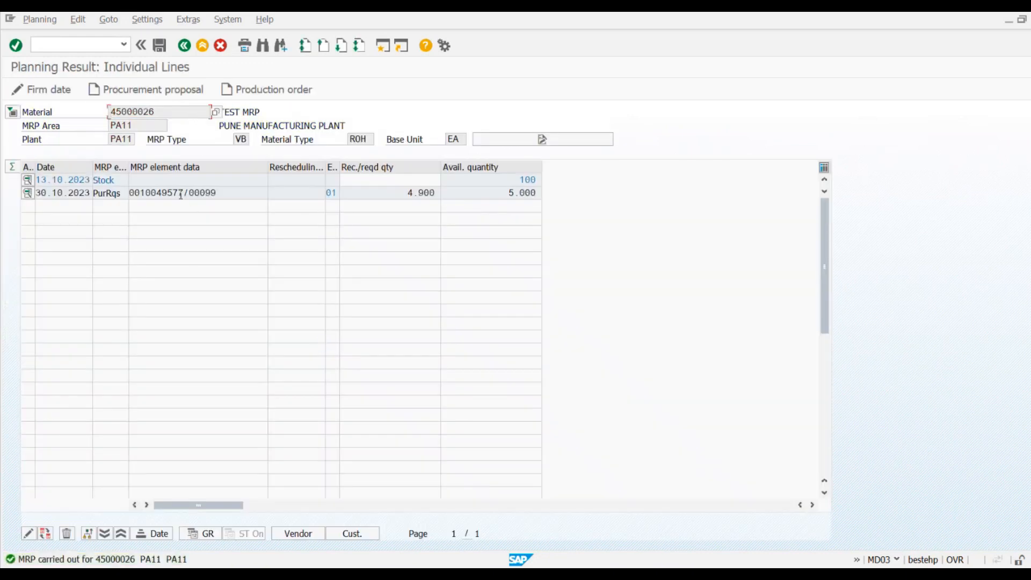
left_click_drag(184, 193, 166, 195)
left_click(166, 195)
left_click_drag(183, 192, 129, 193)
key("ctrl+c")
Open ME53N in the other SAP session and try to display the copied purchase requisition before the planning result is saved
mouse_move(719, 576)
left_click(743, 548)
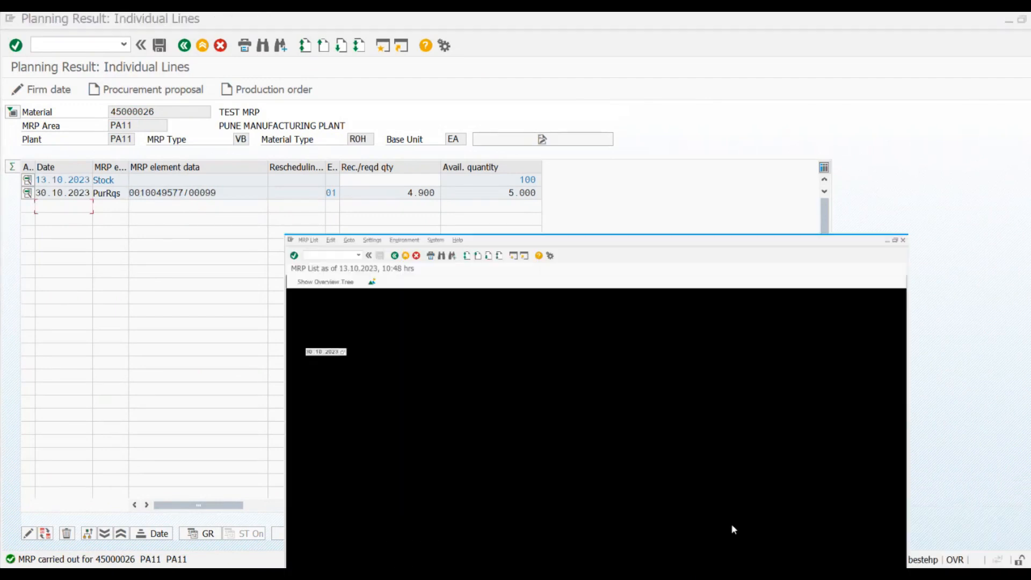
left_click(202, 45)
left_click(202, 46)
type("ME53N")
key("Return")
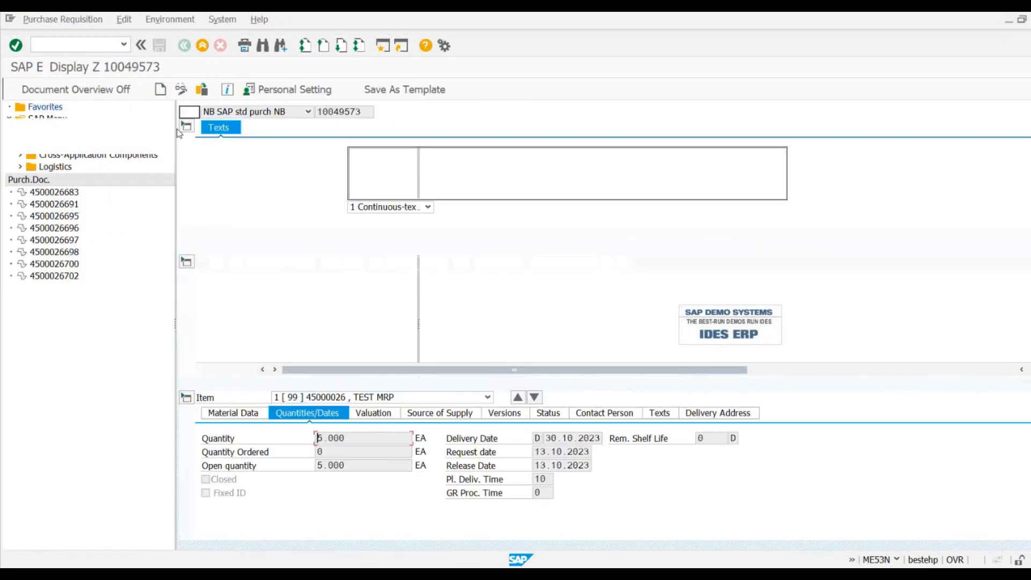
left_click(207, 93)
key("ctrl+v")
key("Return")
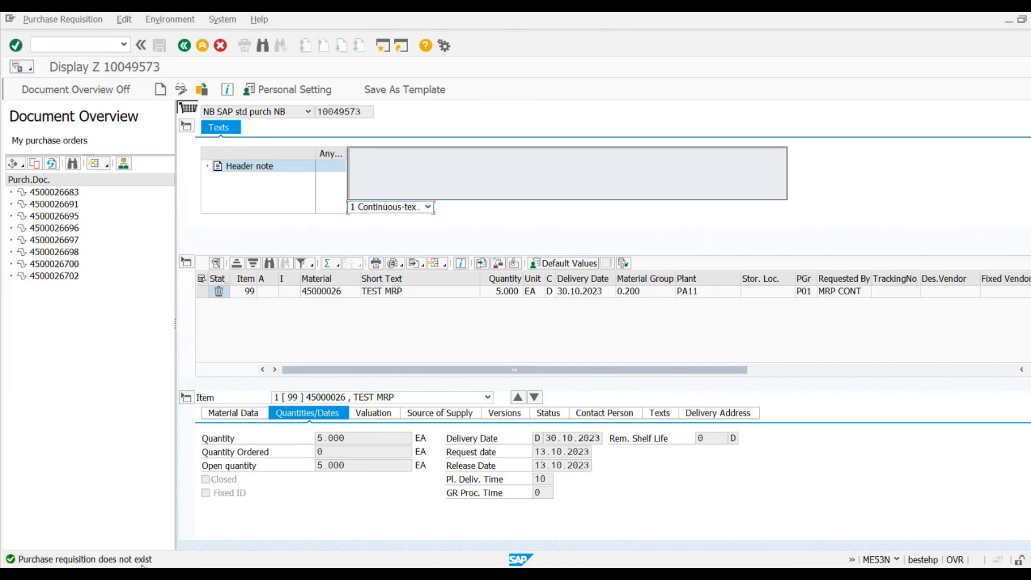
Save the planning result in MD03, display the copied purchase requisition in ME53N, and return to MD03
key("alt+Tab")
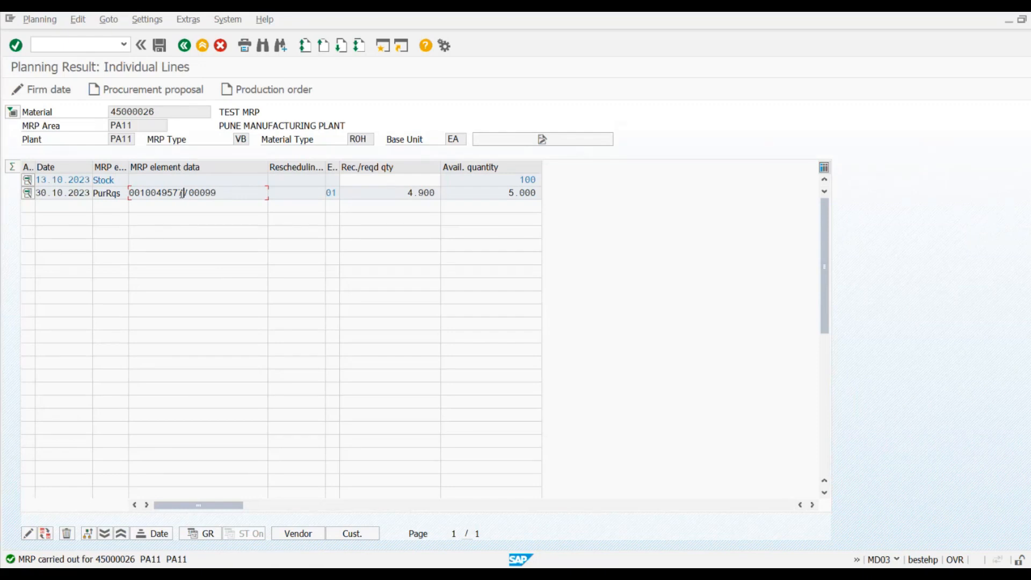
left_click(160, 46)
key("alt+Tab")
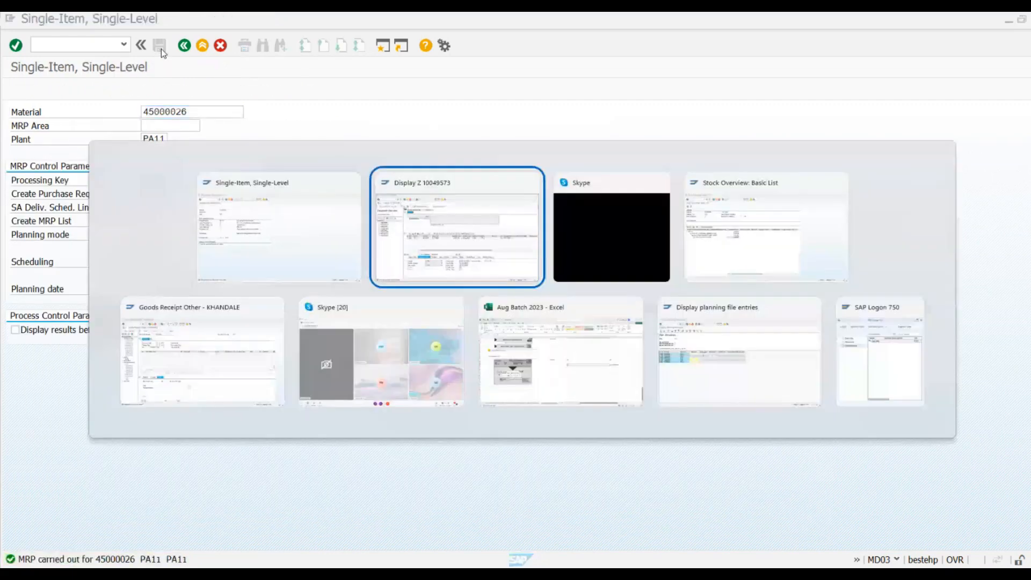
left_click(202, 89)
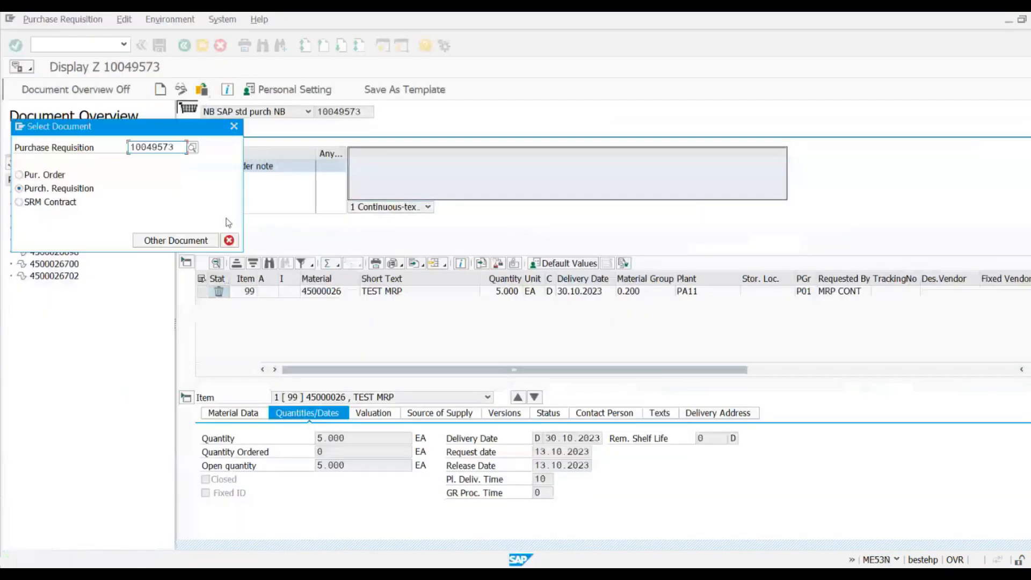
key("ctrl+v")
key("Return")
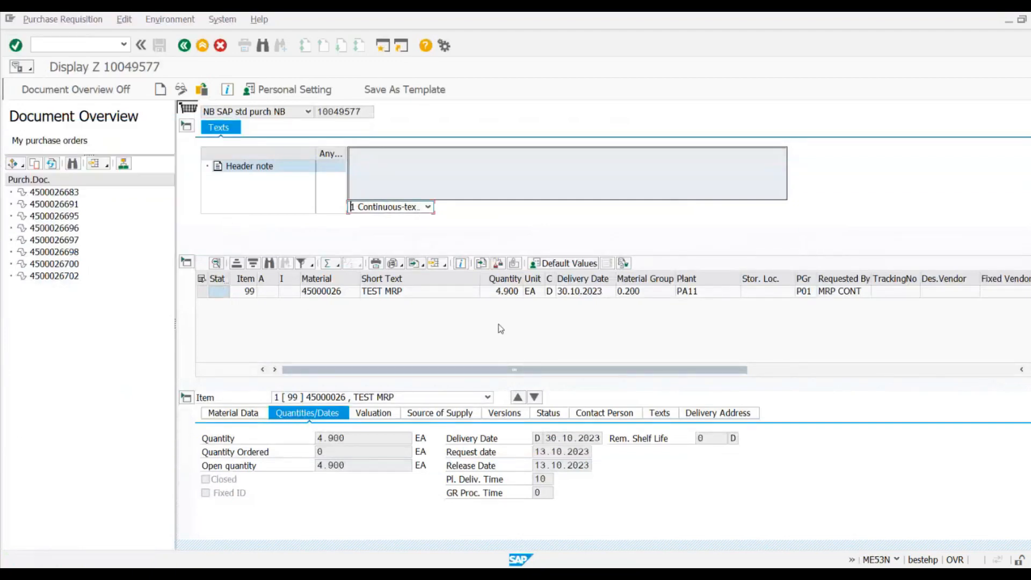
key("alt+Tab")
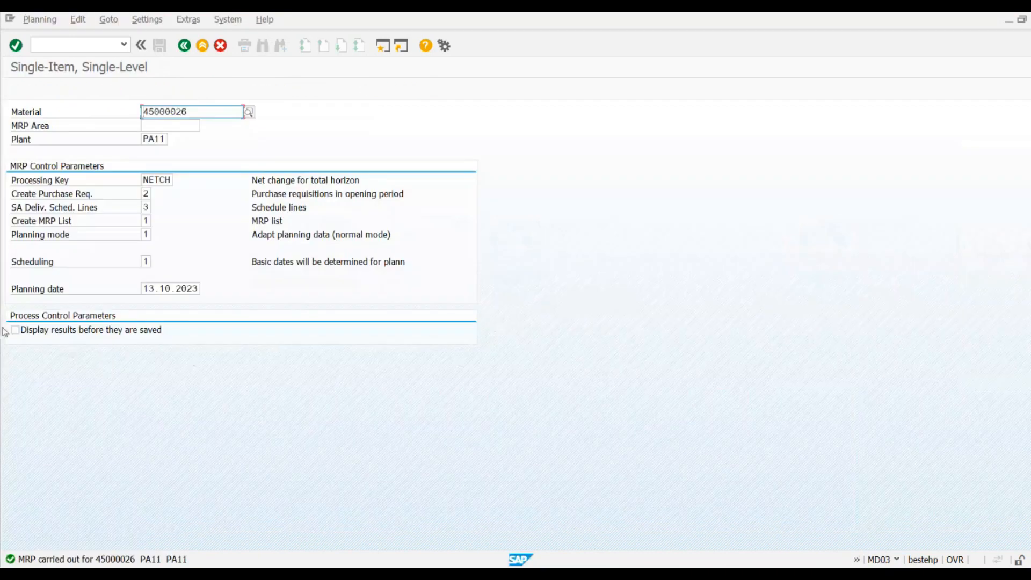
Set the planning mode to 3, delete and recreate planning data, and run MRP without displaying results before they are saved
left_click(14, 331)
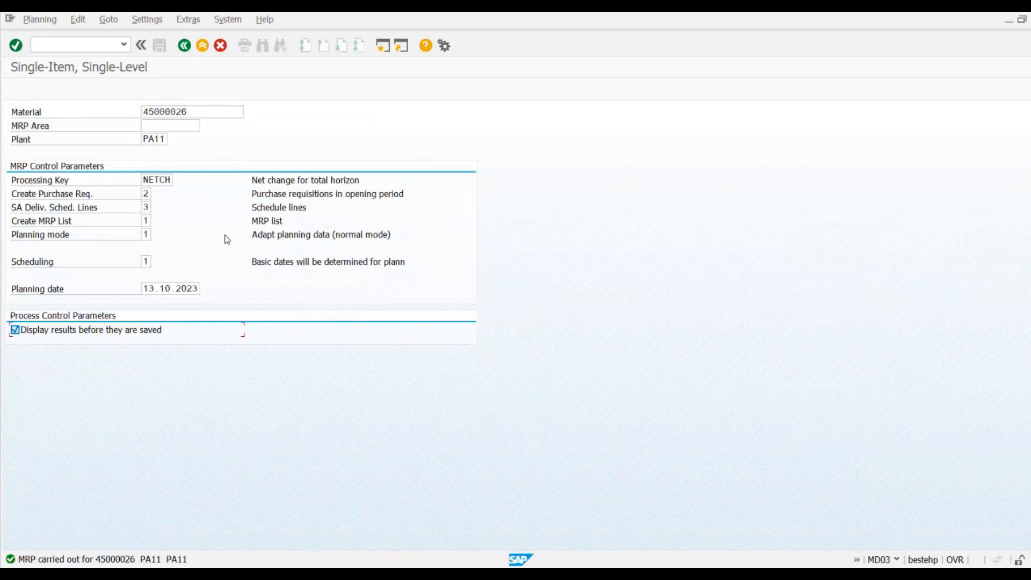
left_click(69, 334)
left_click(149, 236)
left_click(156, 234)
left_click(115, 180)
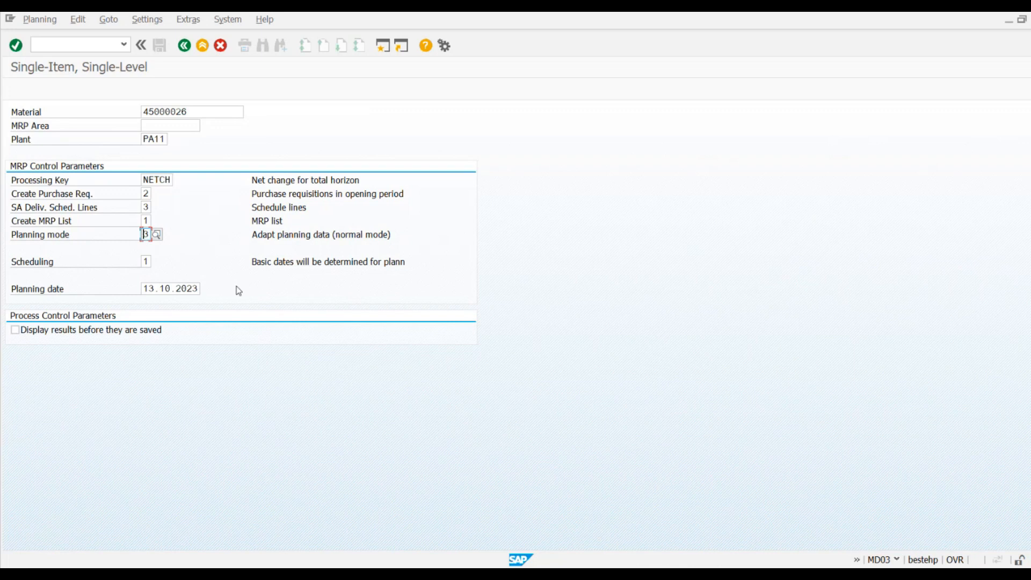
key("Return")
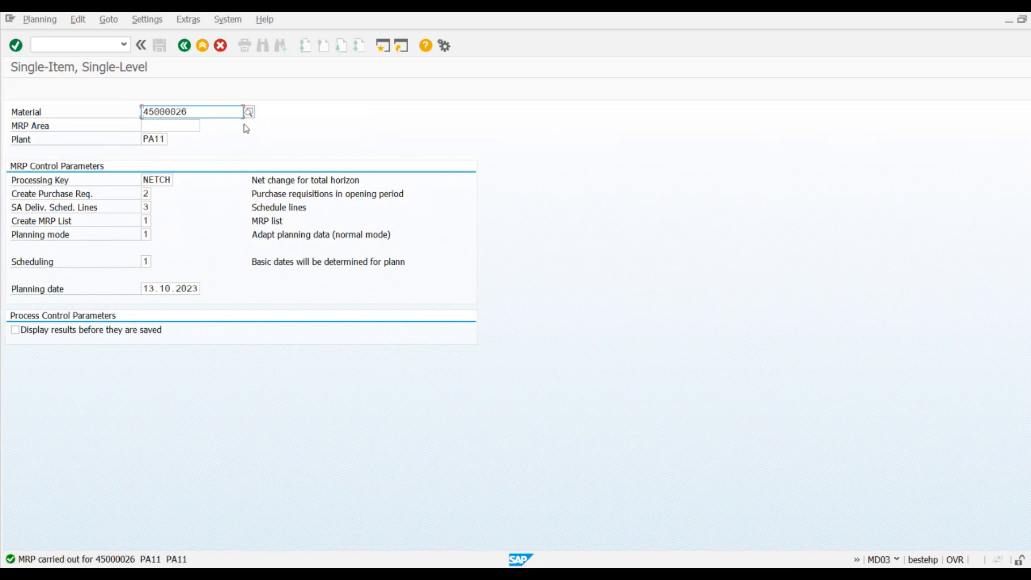
Redisplay the previous purchase requisition in ME53N to check its status after the new MRP run
key("alt+Tab")
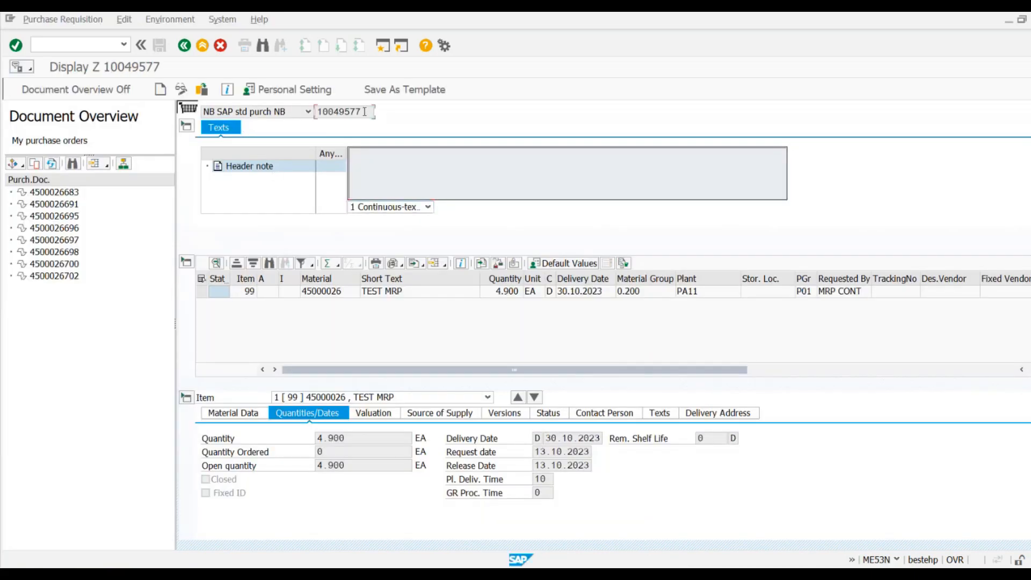
left_click(203, 89)
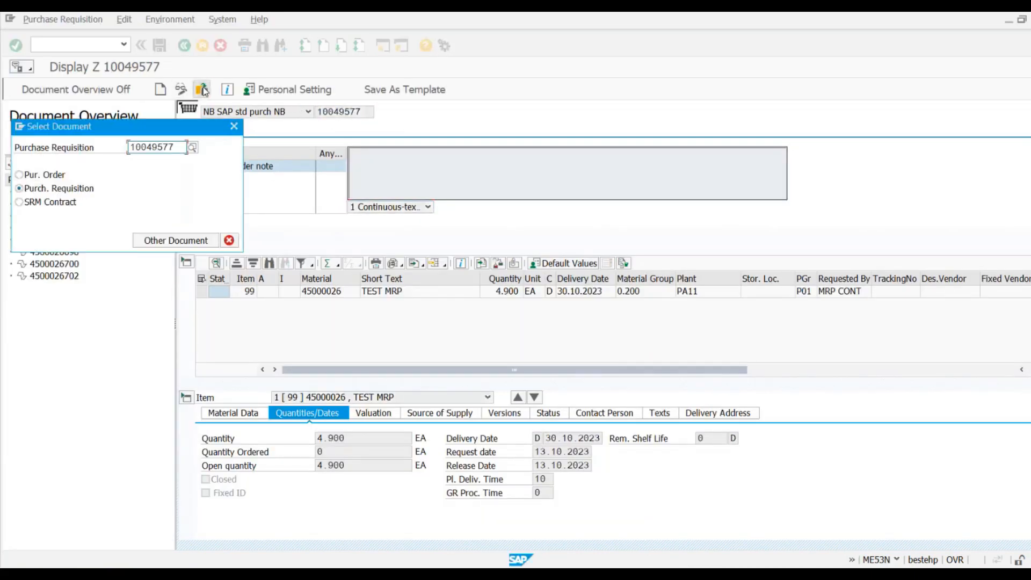
key("Return")
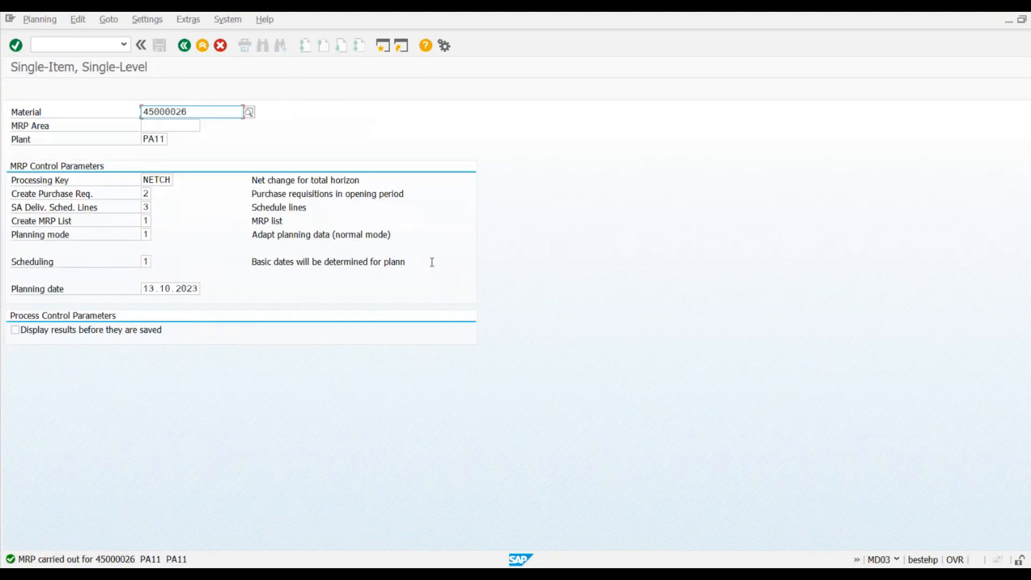
Display the MD05 MRP list for material 45000026 and examine the number of the purchase requisition
left_click(185, 45)
type("MD05")
key("Return")
key("Return")
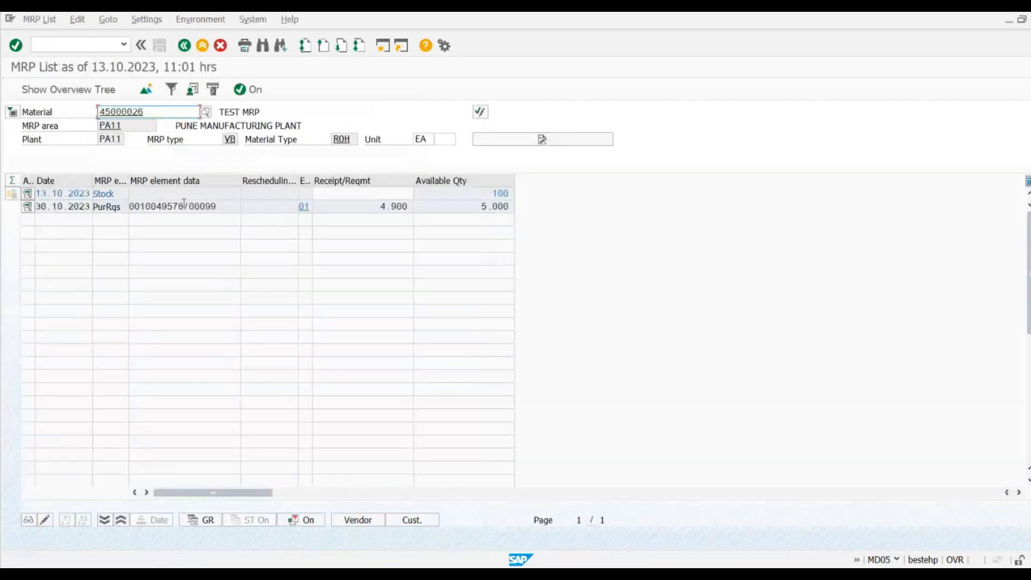
left_click_drag(184, 206, 129, 206)
left_click(129, 206)
Reopen MD03, switch the display of results before saving on and off, and leave the transaction
left_click(388, 49)
type("MD03")
key("Return")
left_click(113, 333)
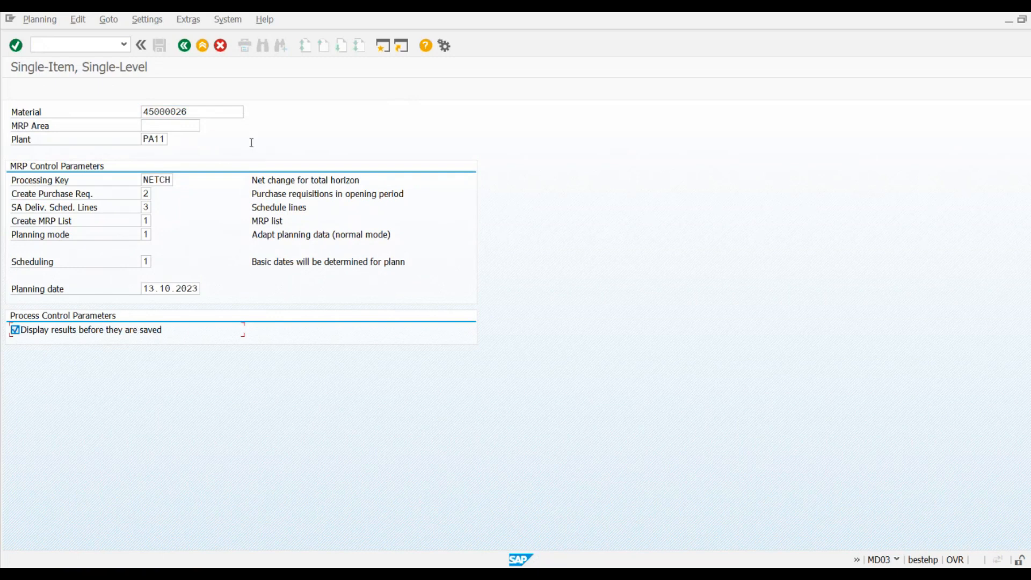
left_click(147, 332)
left_click(182, 48)
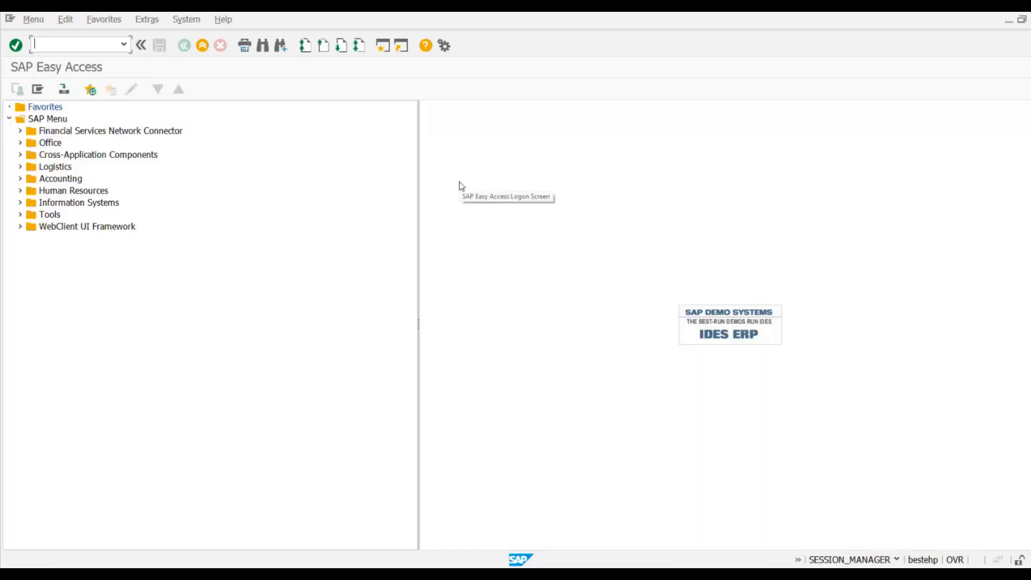
Switch to the Aug Batch 2023 workbook in Excel and enter MRP TYPE in B169 and PD in C169 below the planning file diagram
left_click(678, 536)
scroll(400, 430, "down", 3)
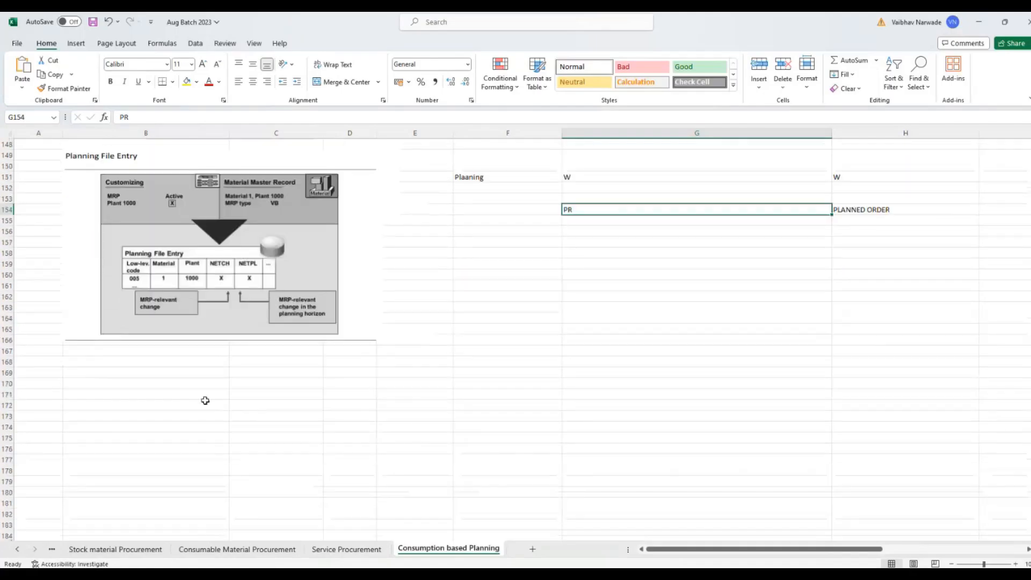
left_click(162, 374)
type("MR")
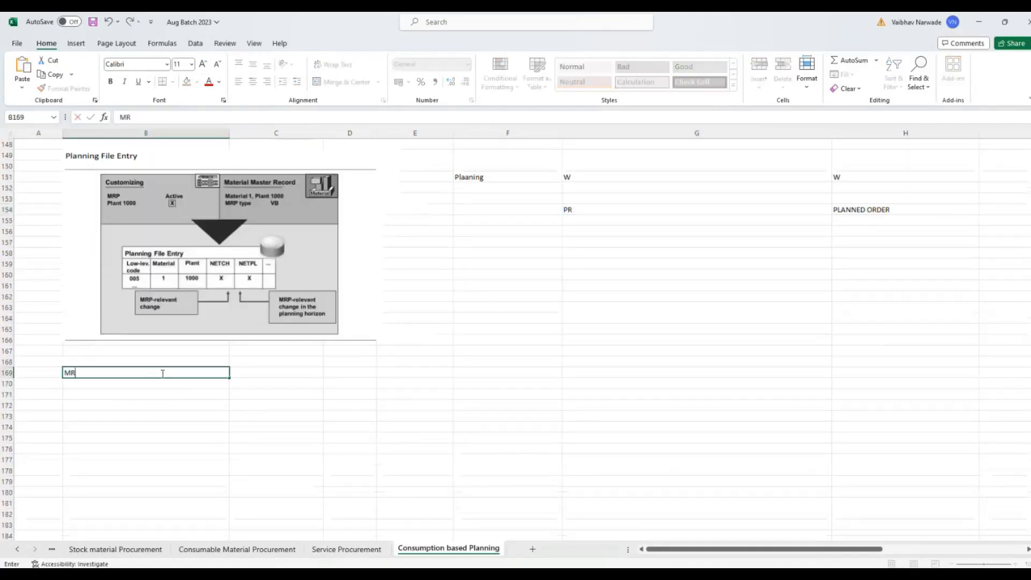
type("P TYPE")
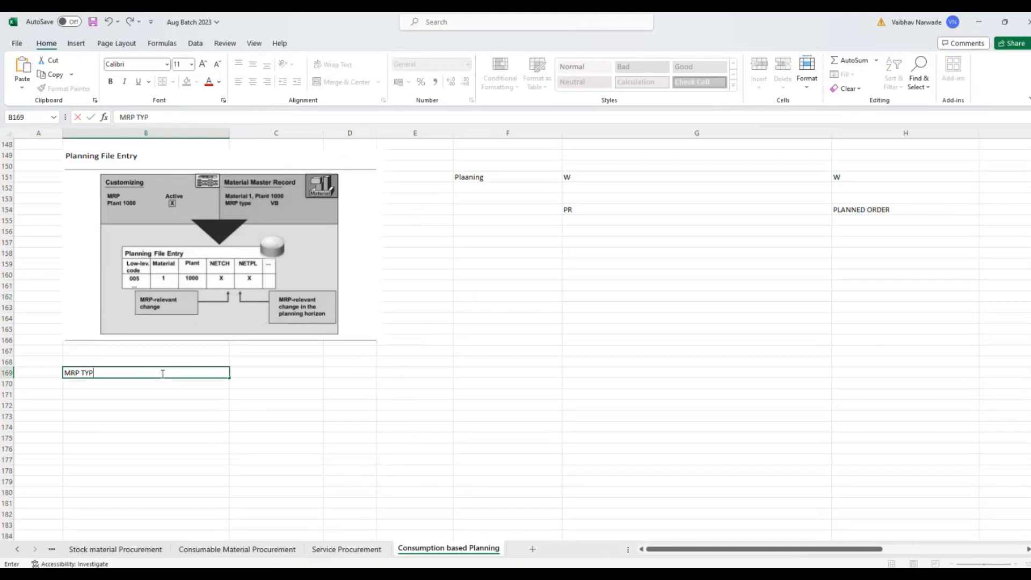
key("Tab")
type("PD")
key("Return")
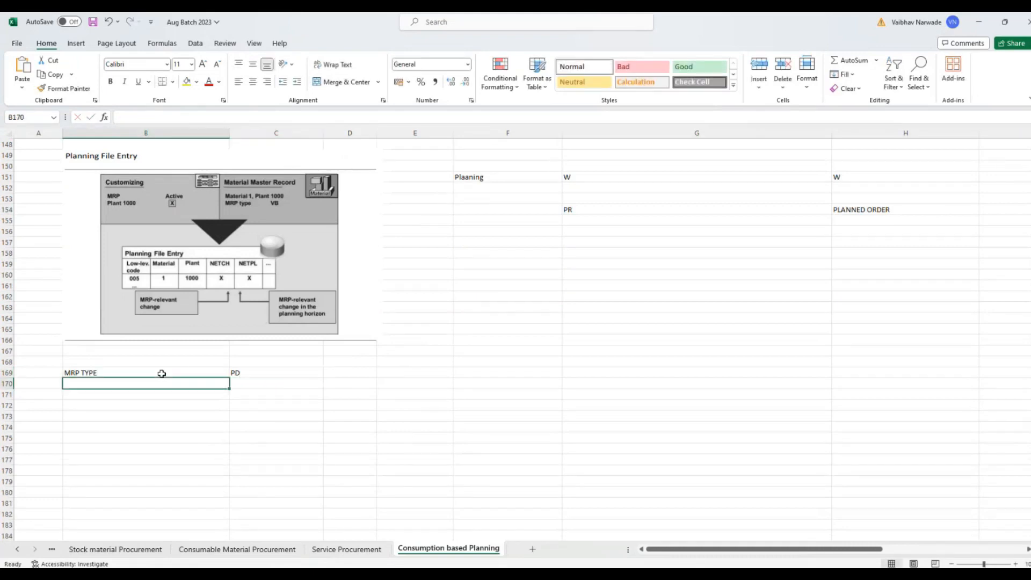
Make PD in C169 bold and enter MRP beside it in D169
left_click(259, 373)
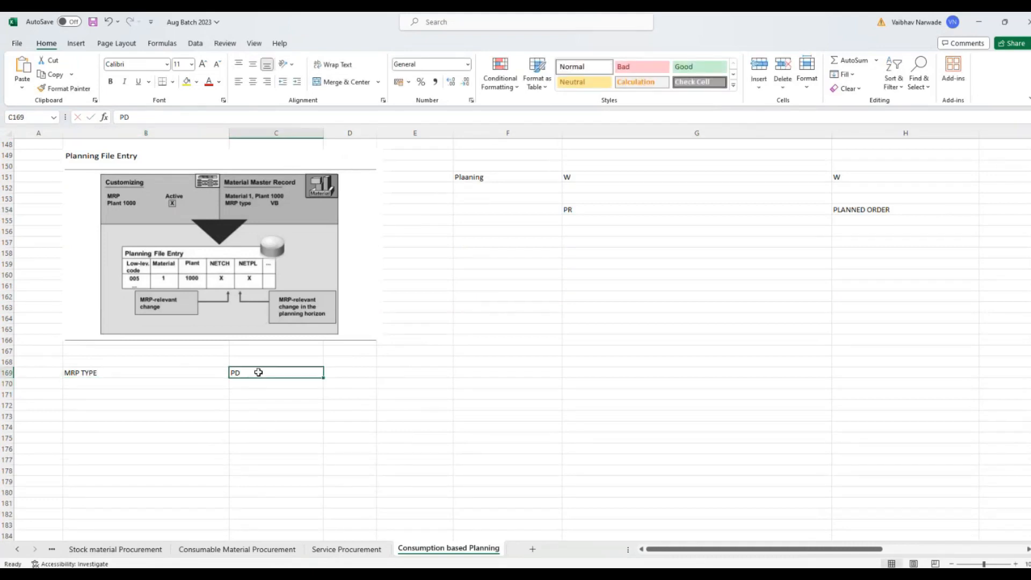
key("ctrl+b")
left_click(368, 373)
type("MRP")
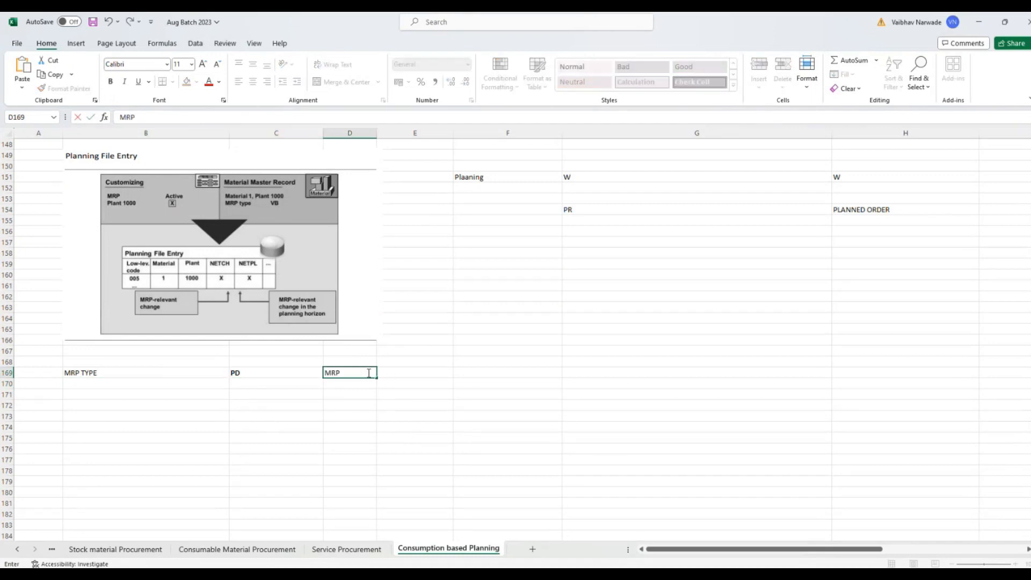
key("Return")
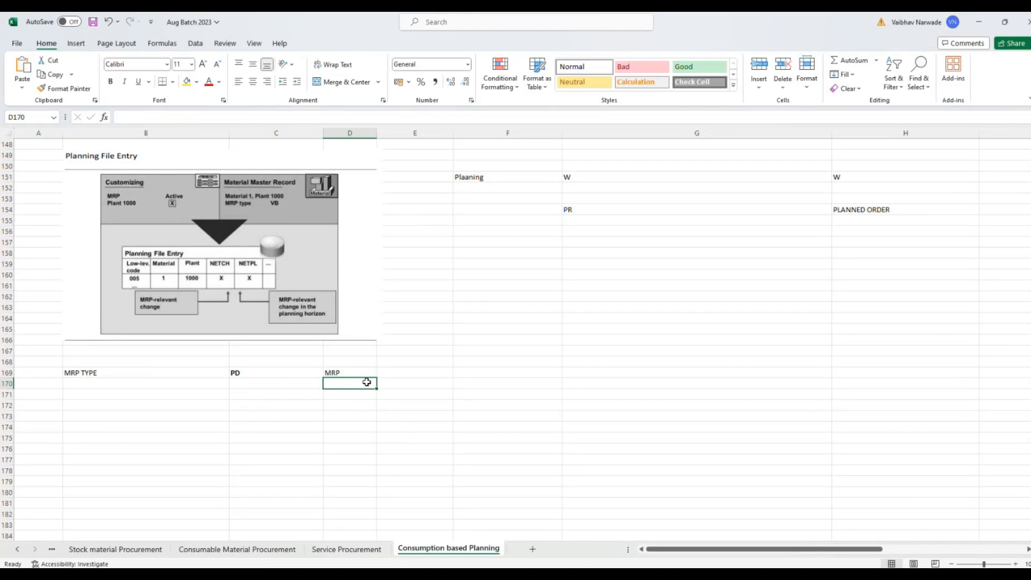
Enter VB in cell C171 and cbp beside it in D171
left_click(246, 392)
type("VB")
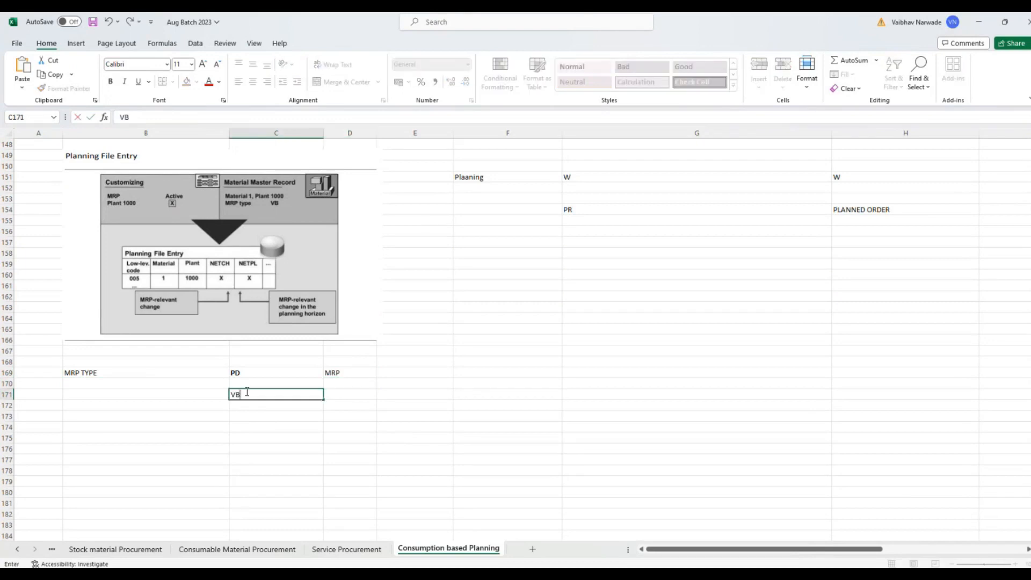
key("Tab")
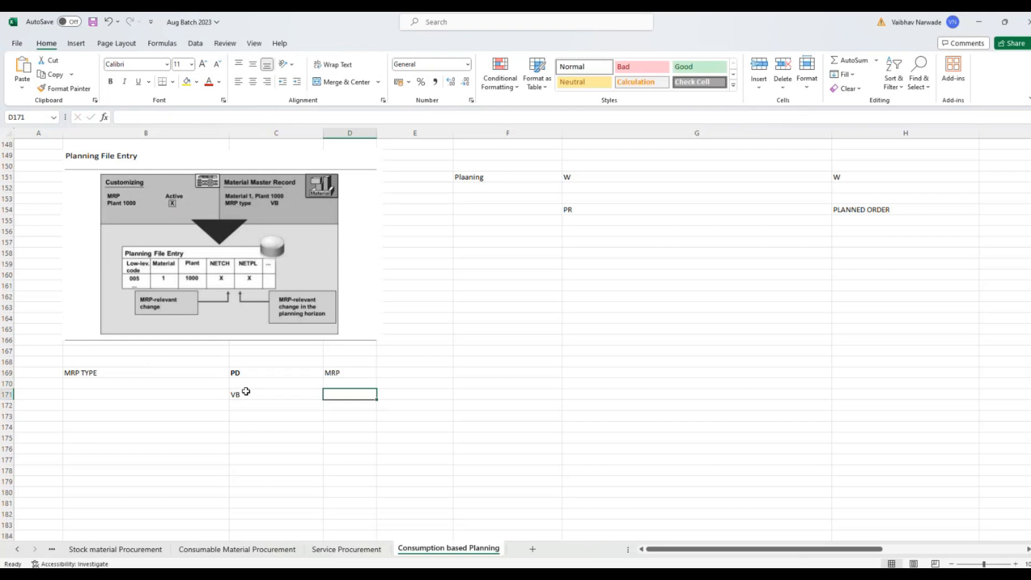
type("cbp")
key("Return")
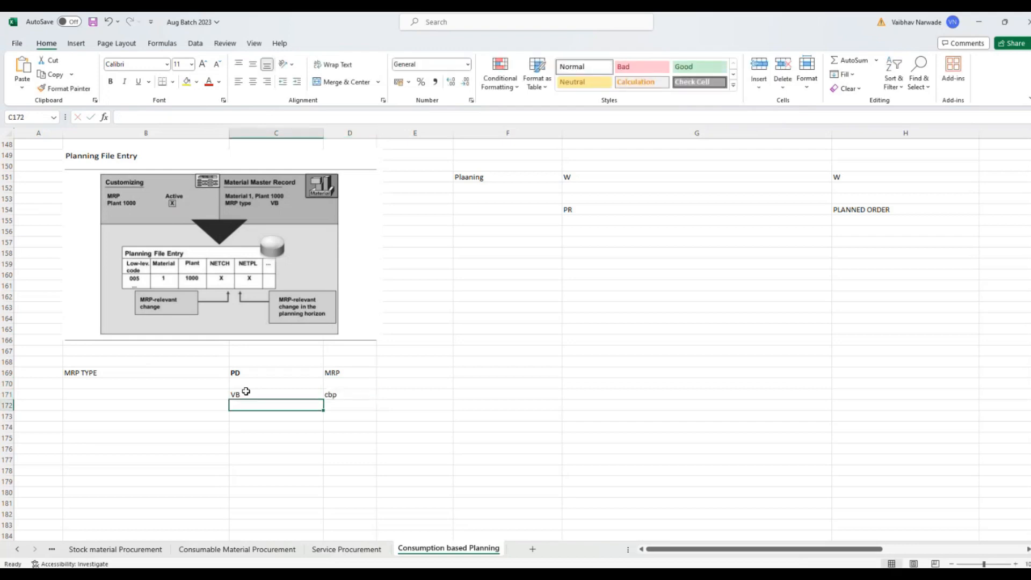
Replace the text in D171 with CBP in capital letters
key("Right")
key("Up")
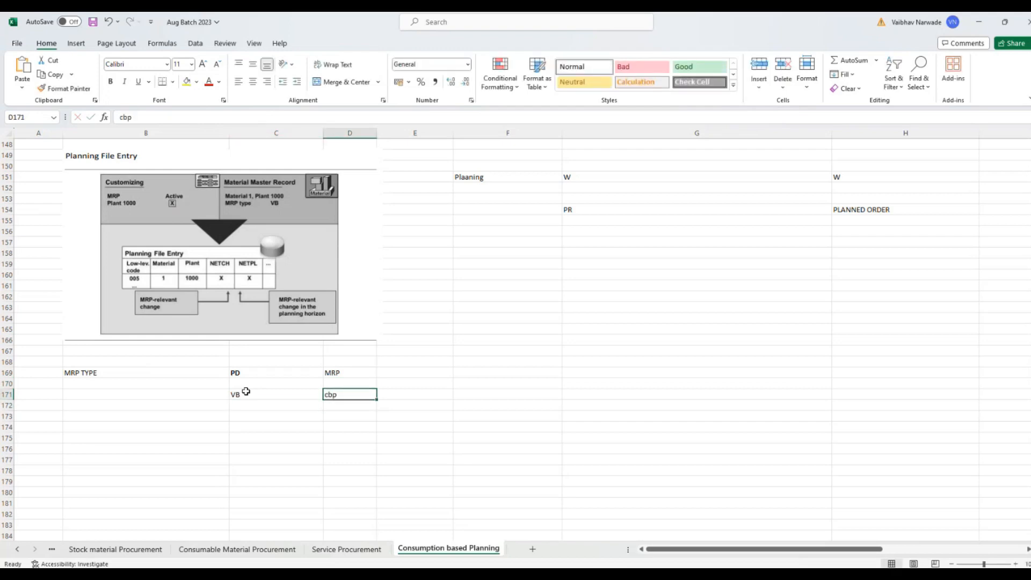
key("Delete")
type("cb")
key("BackSpace")
key("BackSpace")
type("CBP")
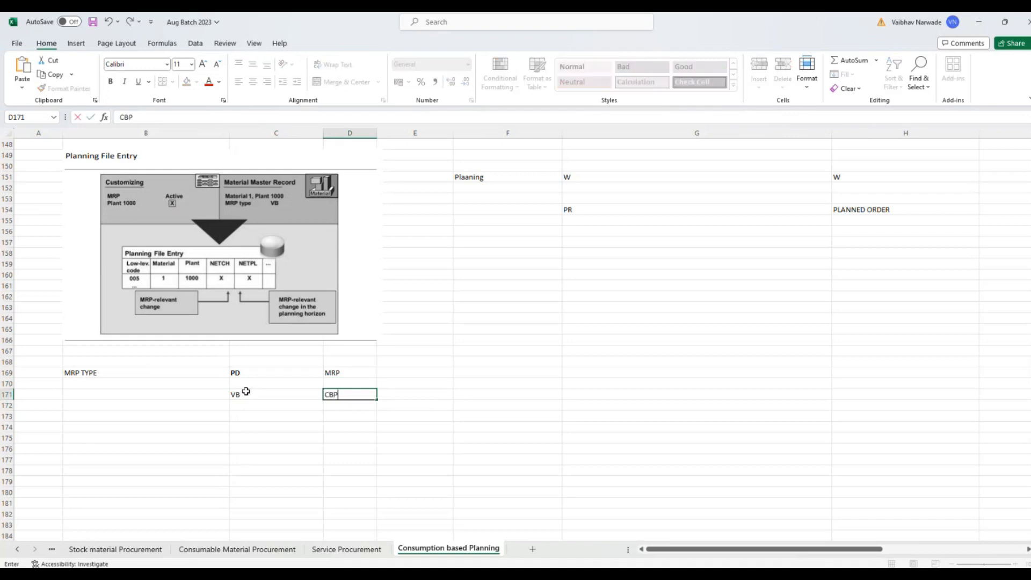
key("Return")
left_click(246, 392)
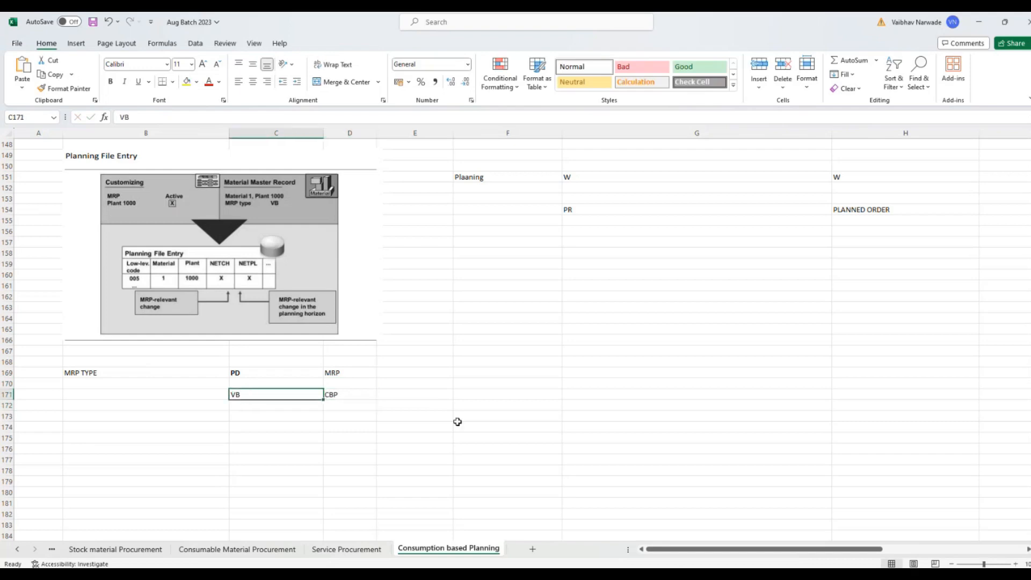
left_click(342, 396)
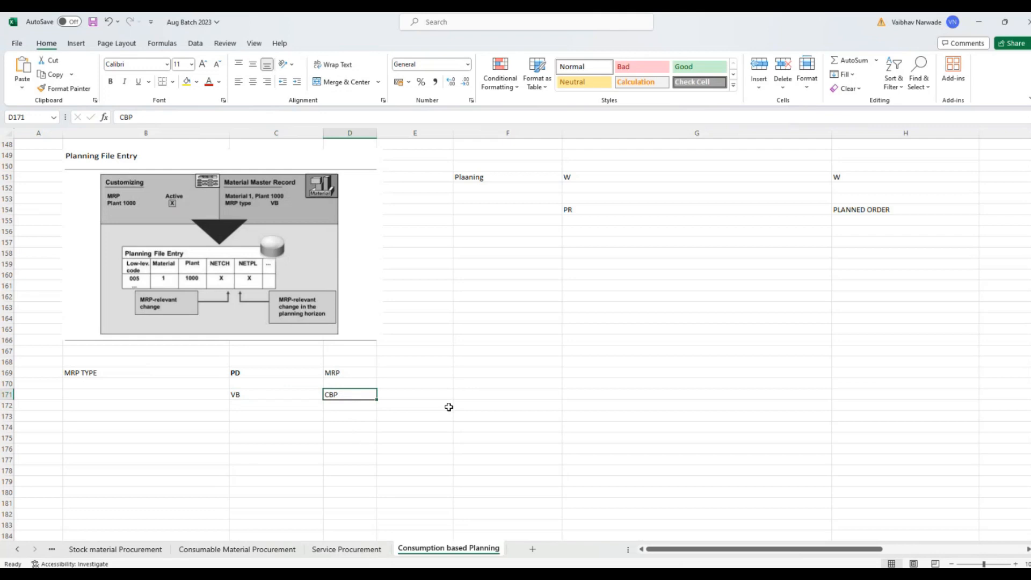
left_click(357, 372)
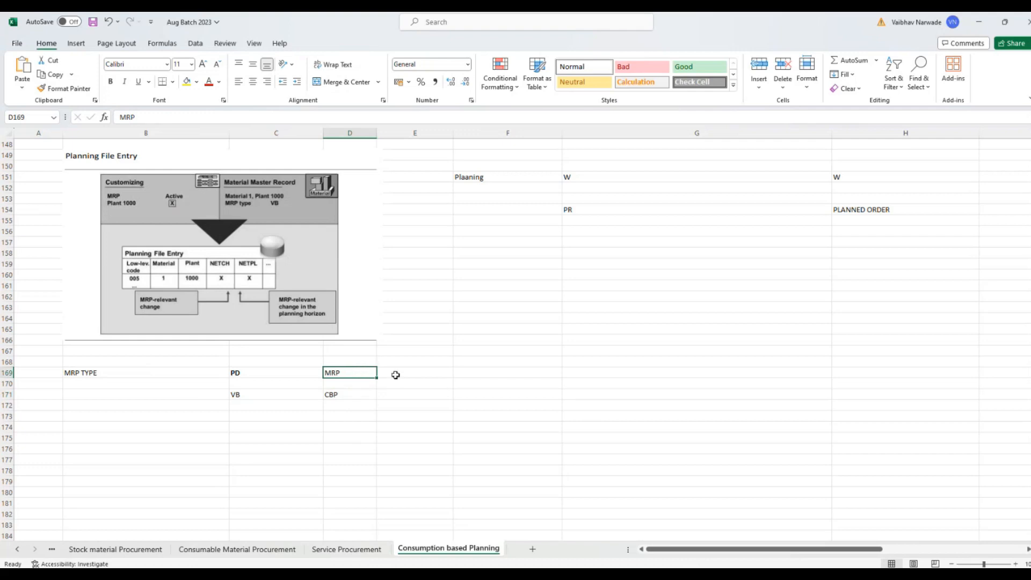
Begin a note starting with C in cell E169, beside the MRP entry
left_click(442, 375)
type("C")
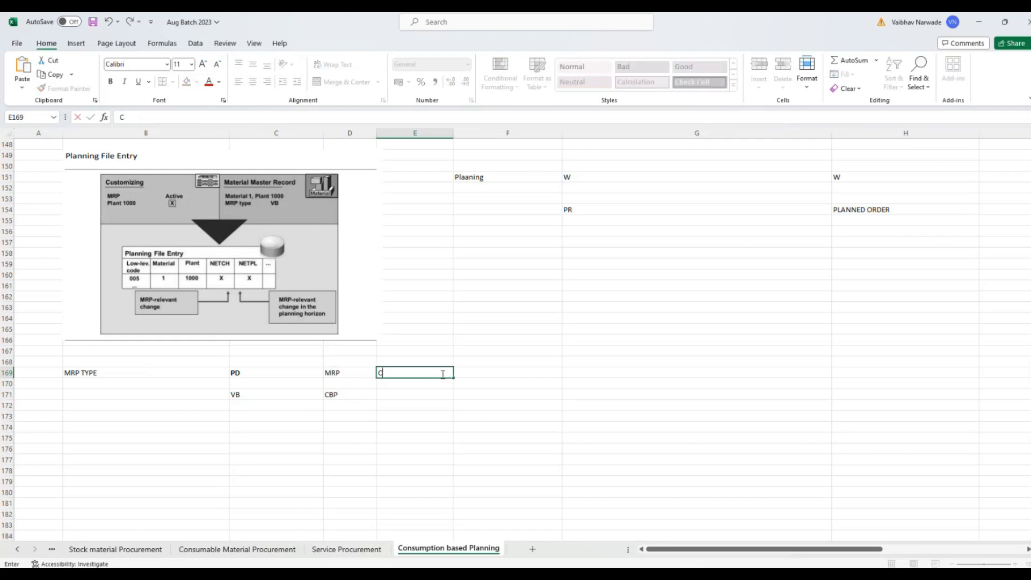
Complete the description beside MRP in cell E169 as "CURRENT REQUIREMENT + FUTURE REQ +FORECAST"
type("URRENT REQU")
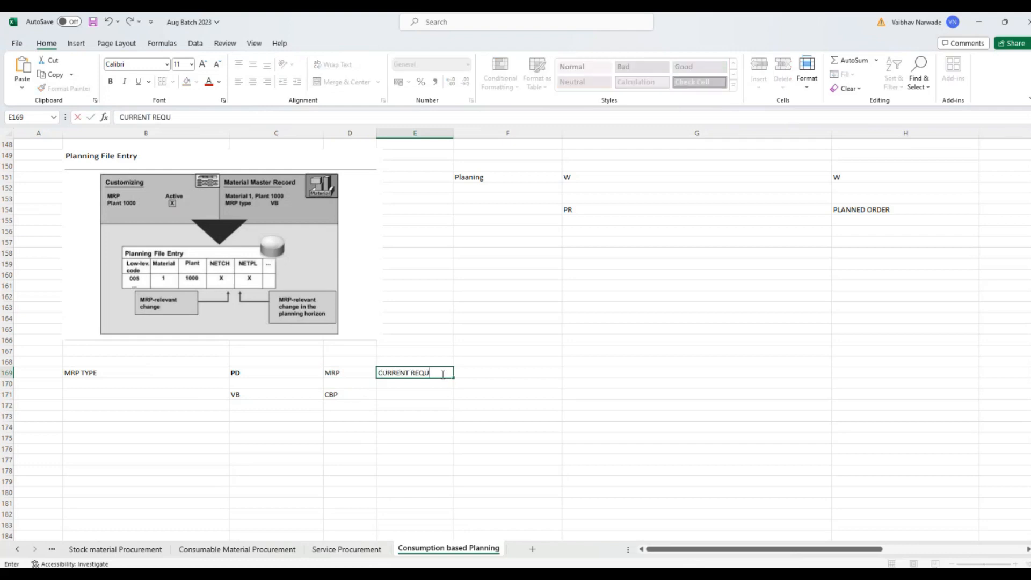
type("IREMENT =")
key("BackSpace")
key("BackSpace")
type("+ FUTURE")
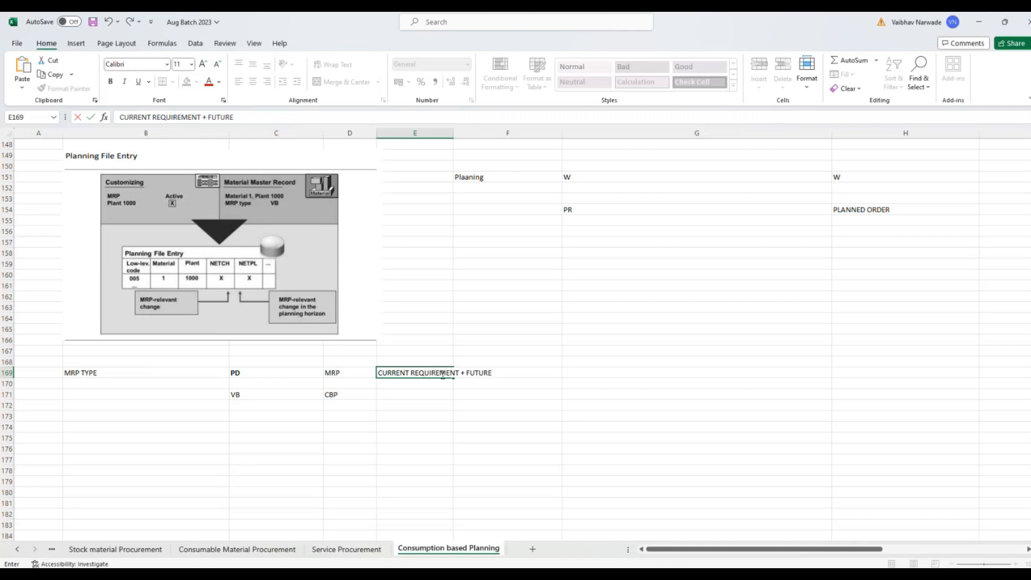
type(" REQ")
type(" +F")
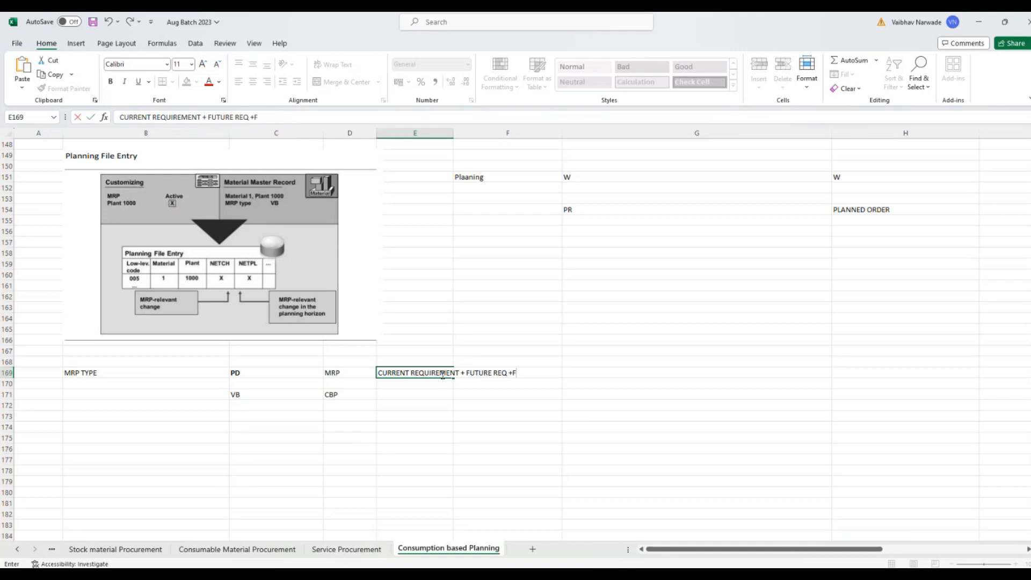
type("ORECAST")
key("Return")
Fit the width of column E to the requirement text in row 169
double_click(453, 135)
left_click(671, 382)
left_click(450, 371)
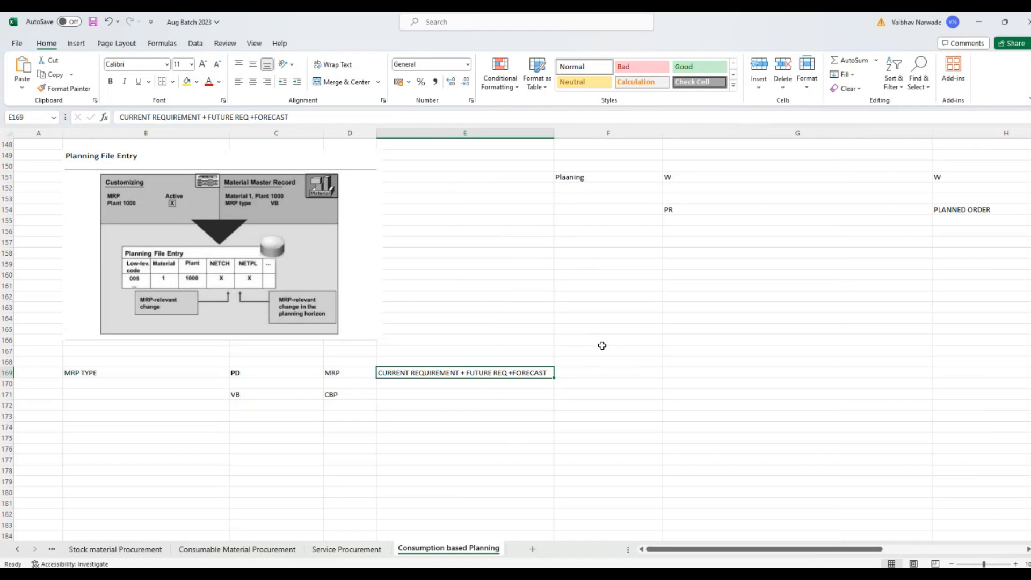
Enter the heading "Prod Plan" in cell F168 and the quantity 5000 in cell F169 beneath it
left_click(577, 407)
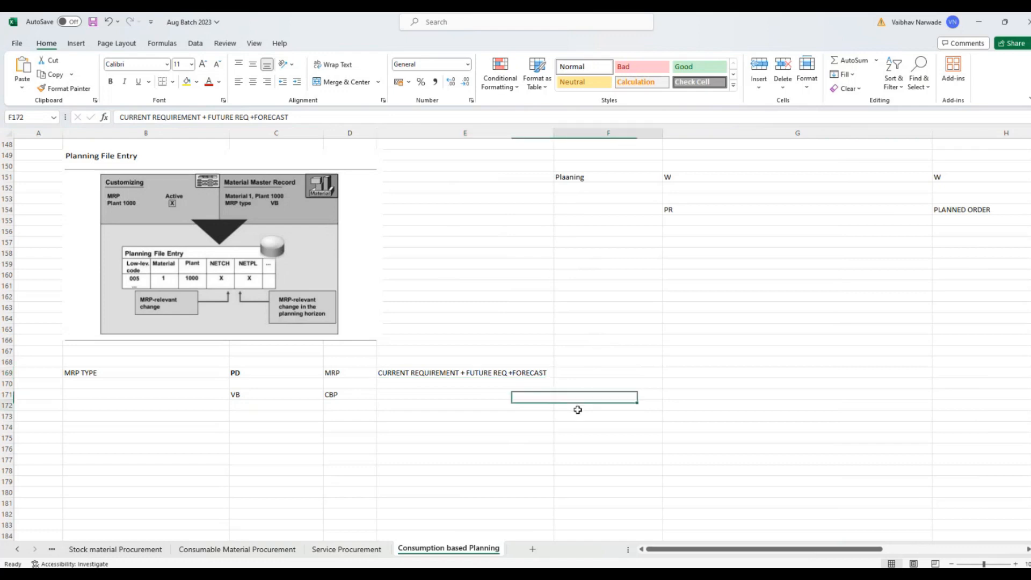
left_click(601, 369)
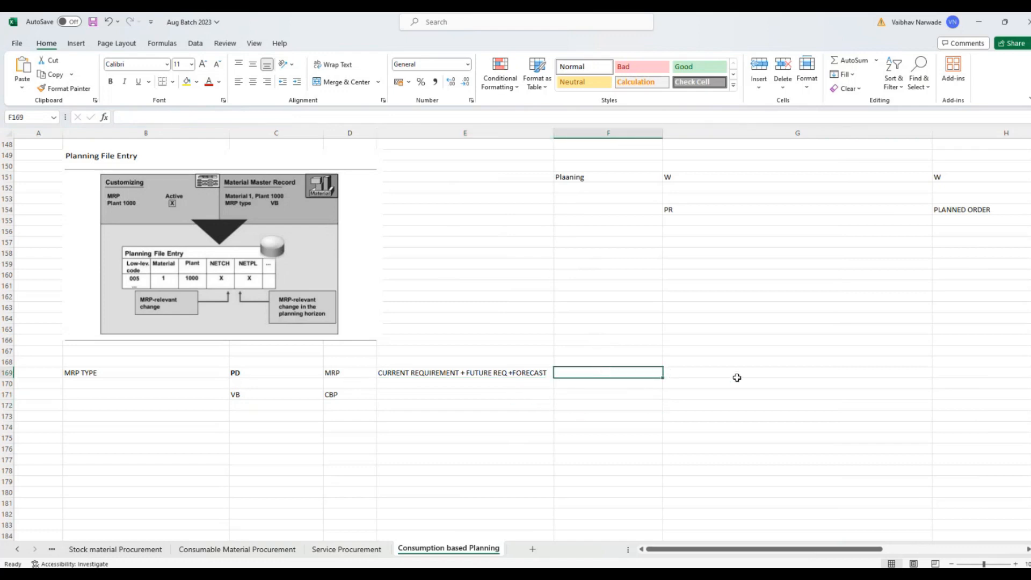
left_click(591, 361)
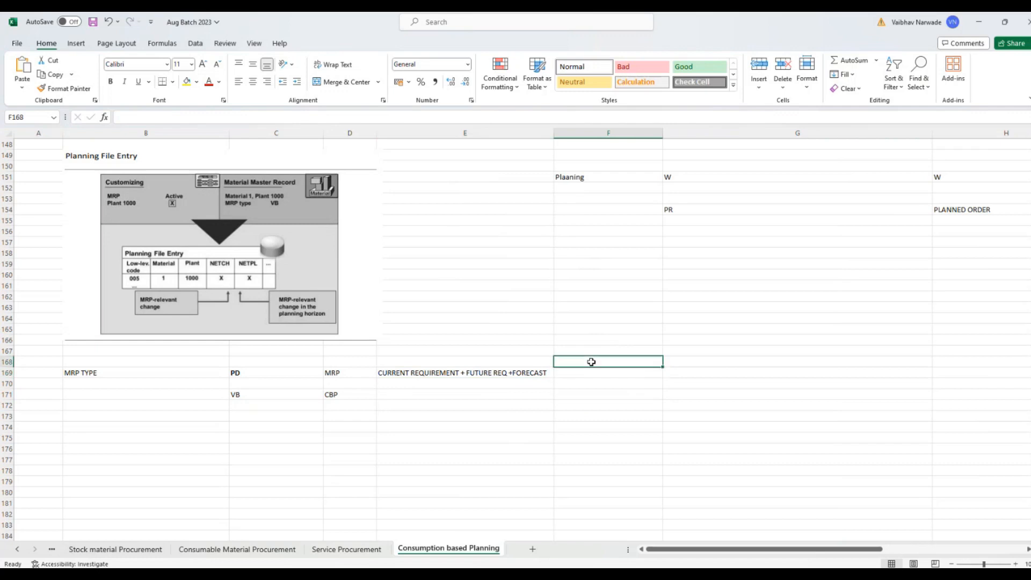
type("Prod Plan")
key("Return")
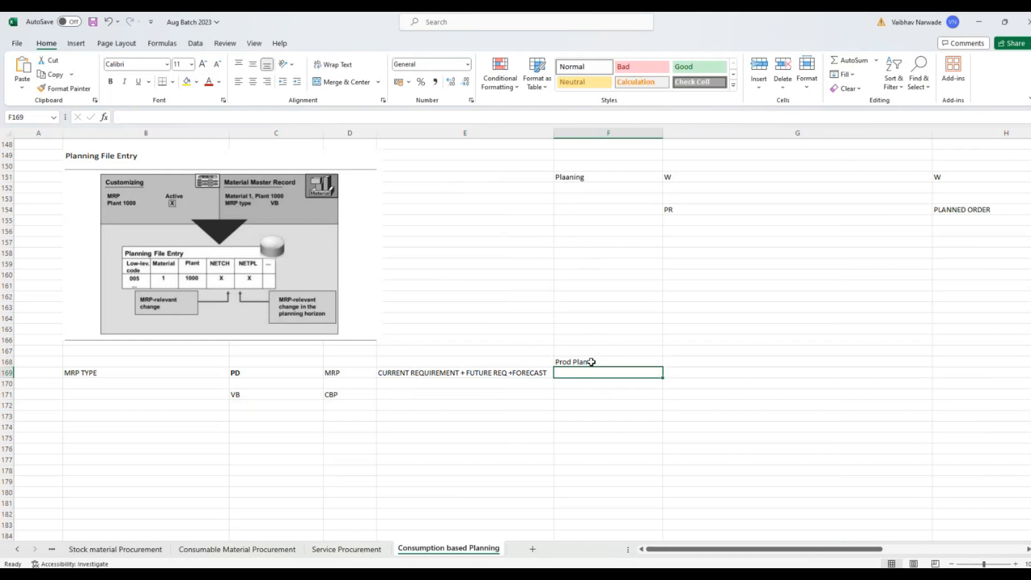
type("5000")
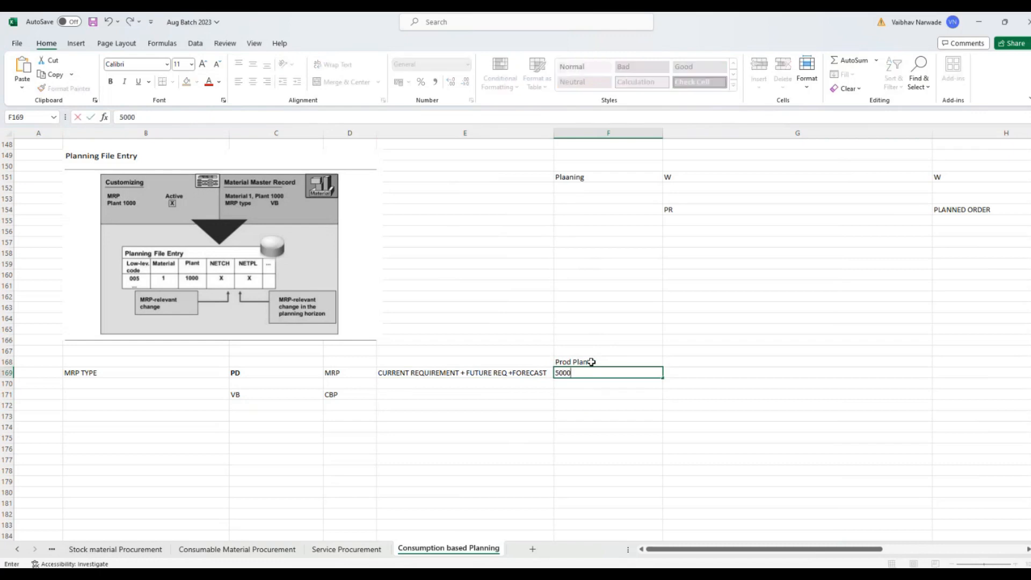
key("Return")
left_click(593, 372)
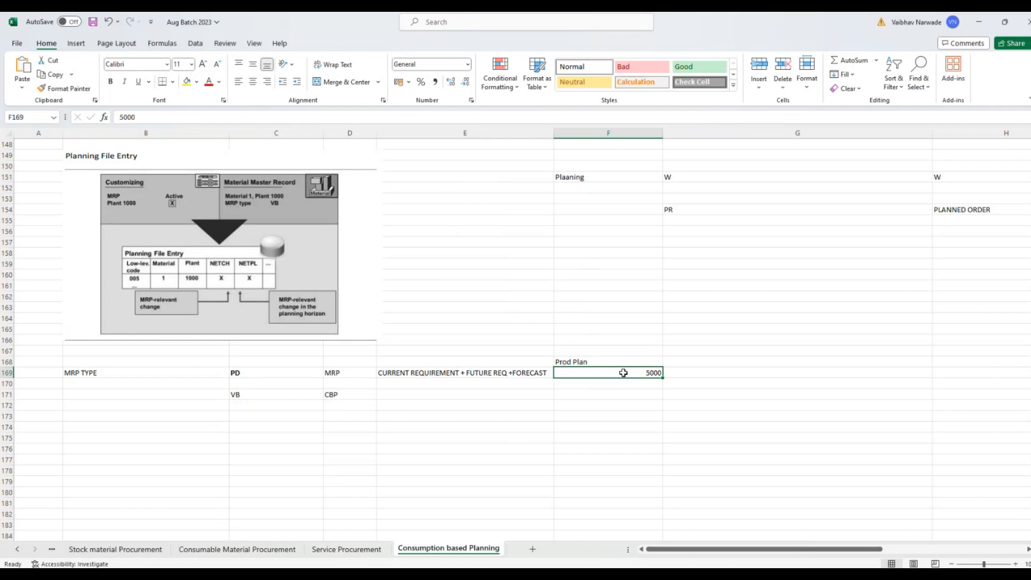
left_click(651, 382)
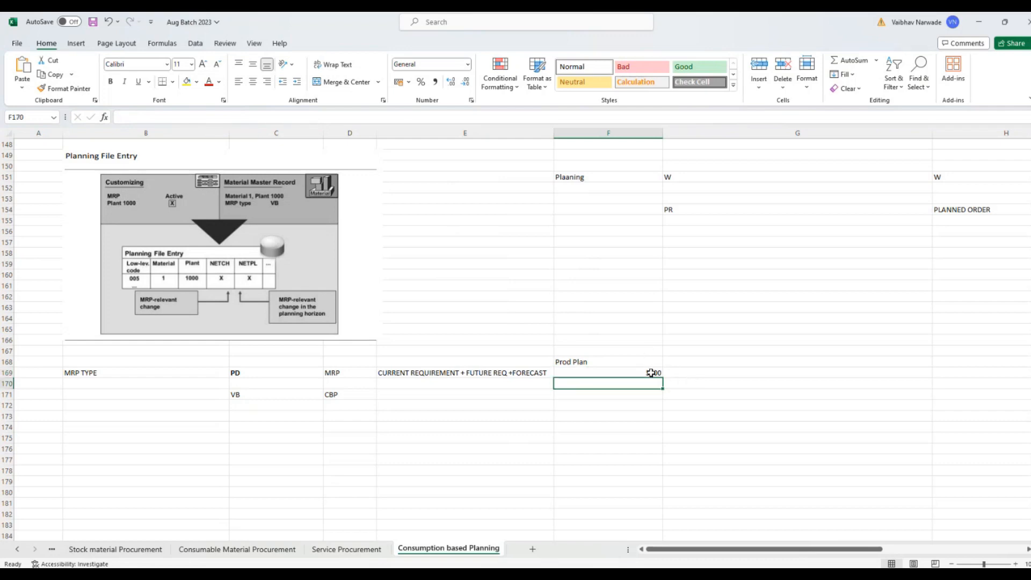
left_click(651, 372)
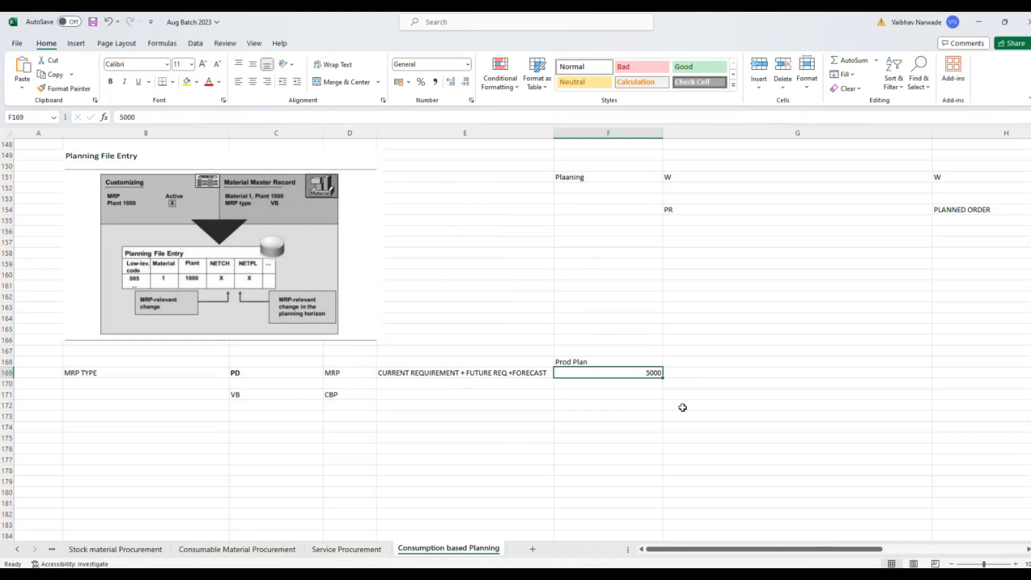
left_click(633, 362)
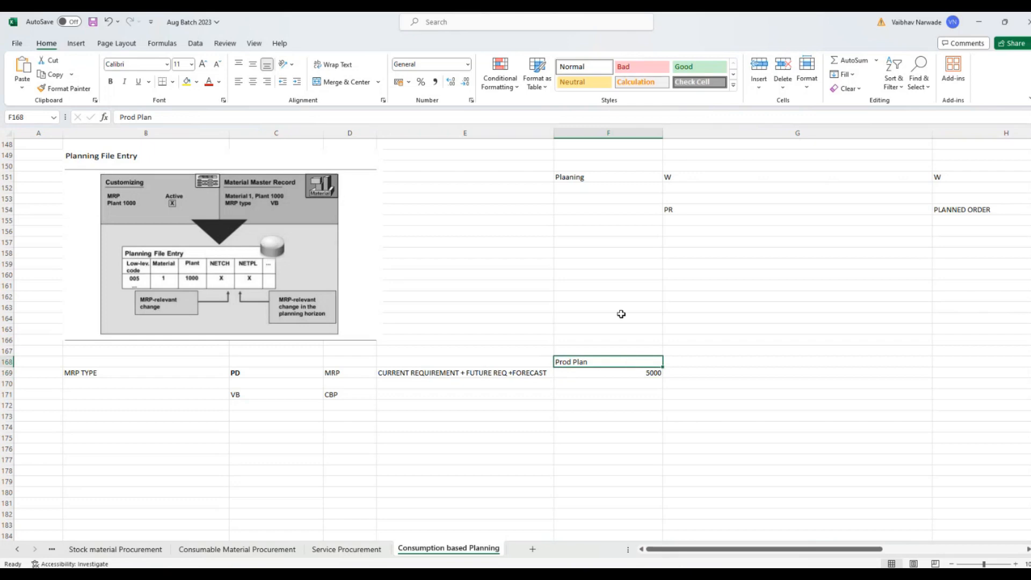
Enter "Orders on Hand" in cell F163 and "SO+" in cell F164 below it
left_click(603, 304)
type("O")
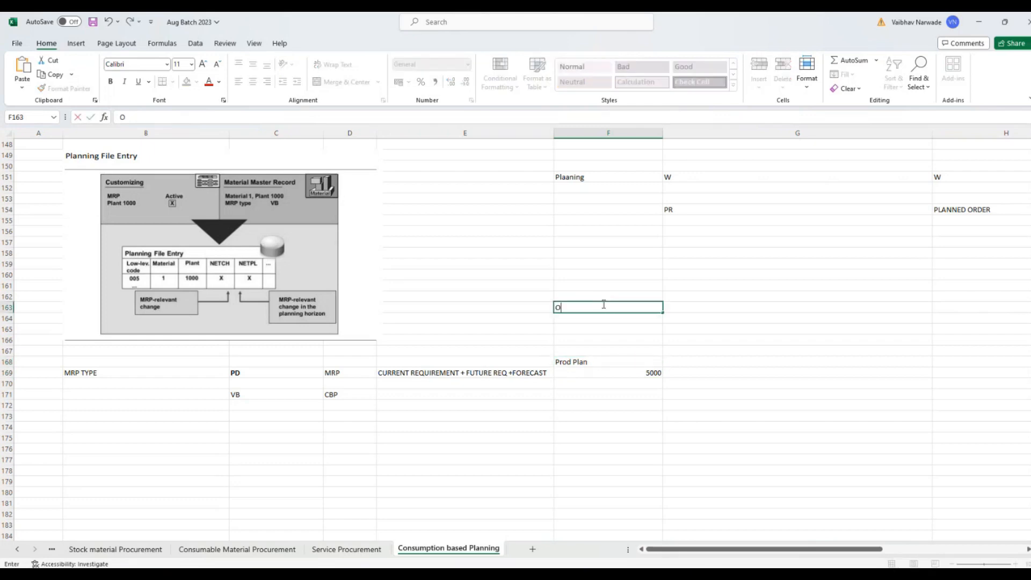
type("rders on Hand")
key("Return")
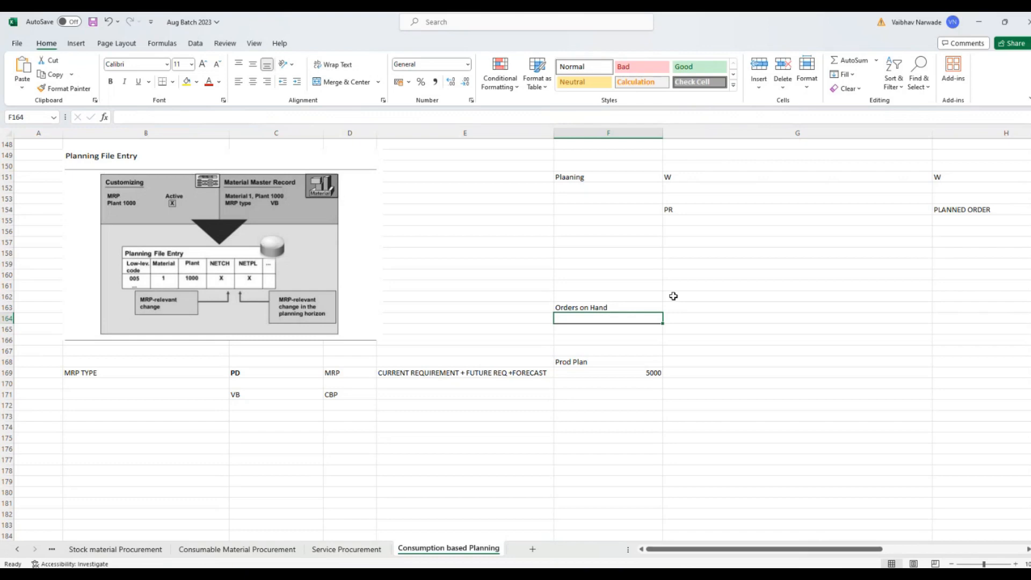
type("s")
key("BackSpace")
type("SO+")
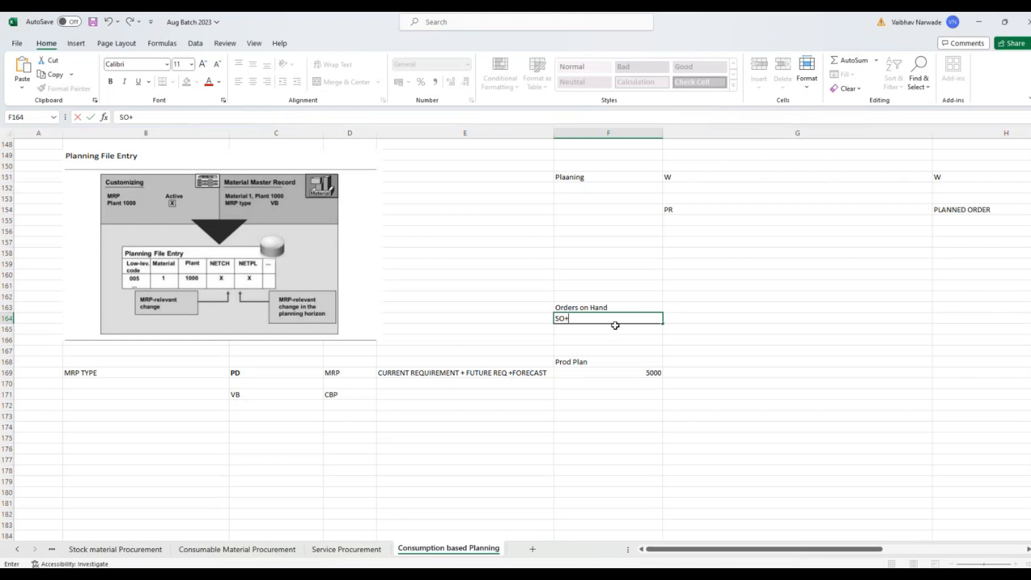
left_click(602, 360)
left_click(613, 370)
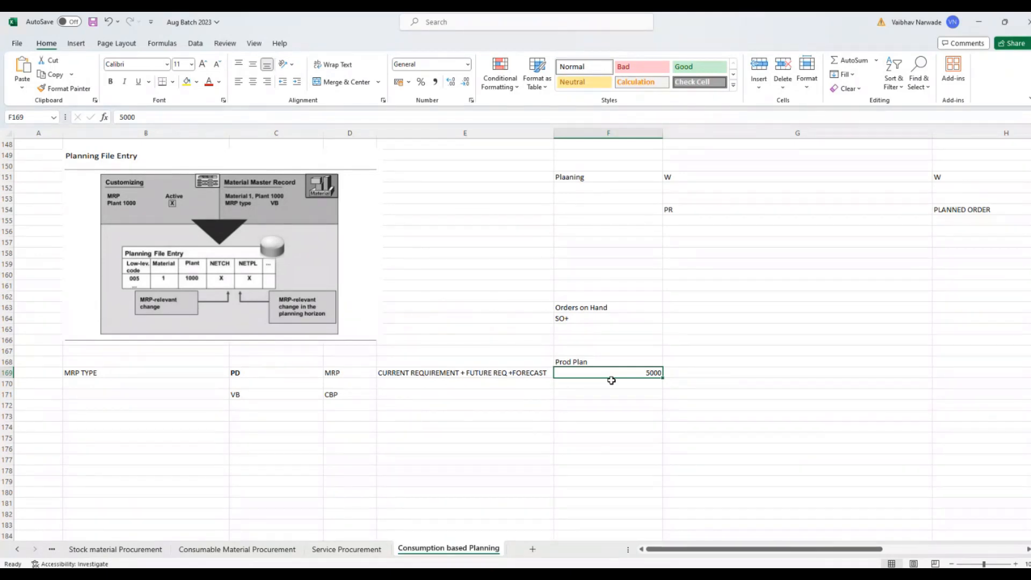
Clear the contents of cells F163:F170 and of cell E169
left_click_drag(633, 309, 649, 385)
key("Delete")
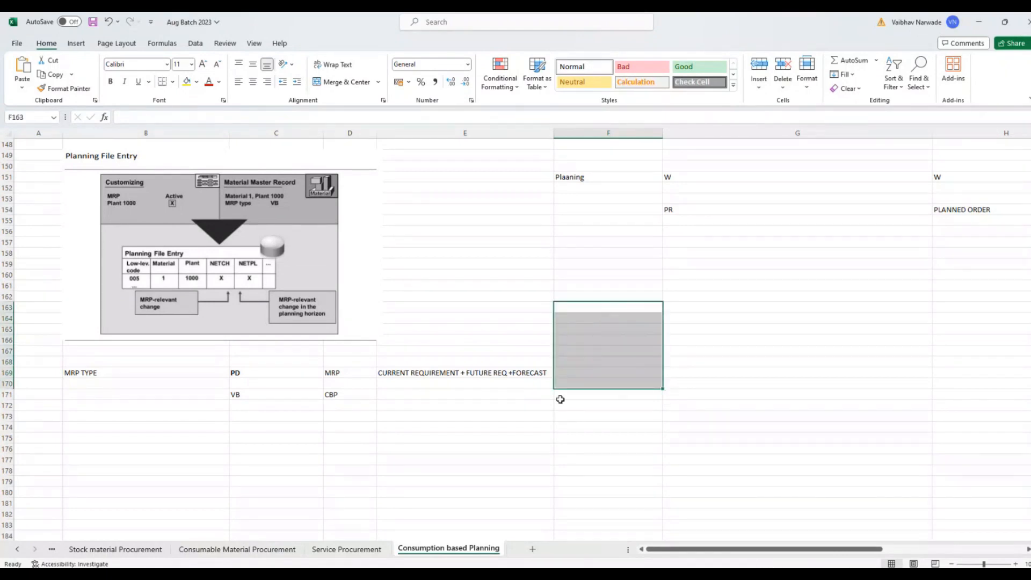
left_click(481, 372)
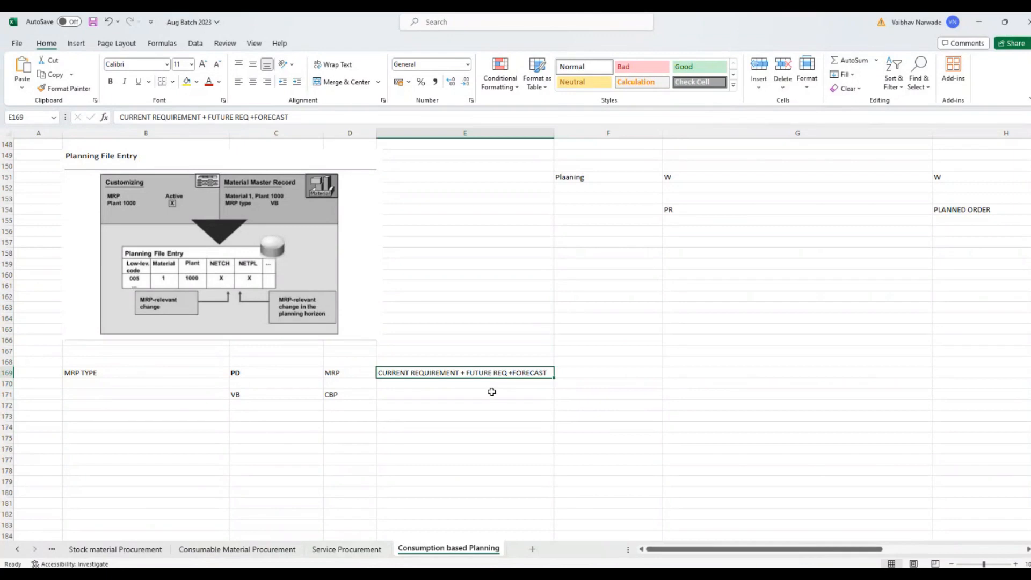
key("Delete")
Enter the note "SO- sales orders" in cell F165
left_click(614, 333)
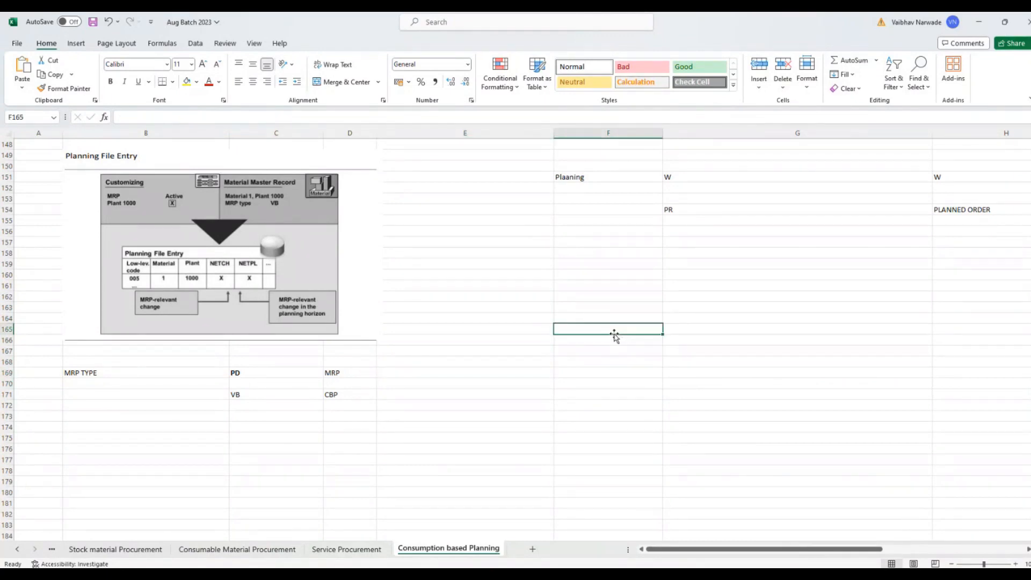
type("S")
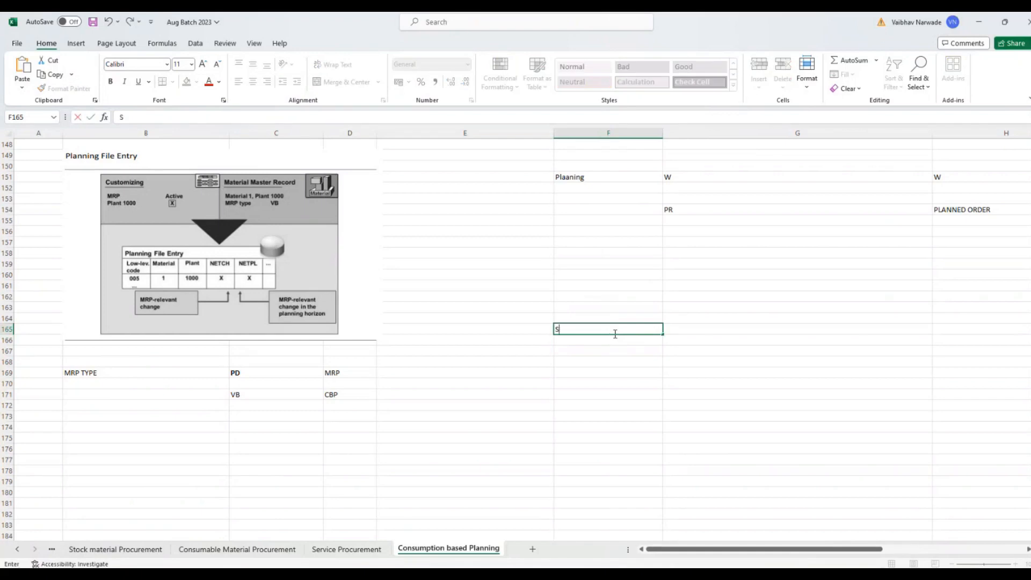
type("O- sales orders")
key("Return")
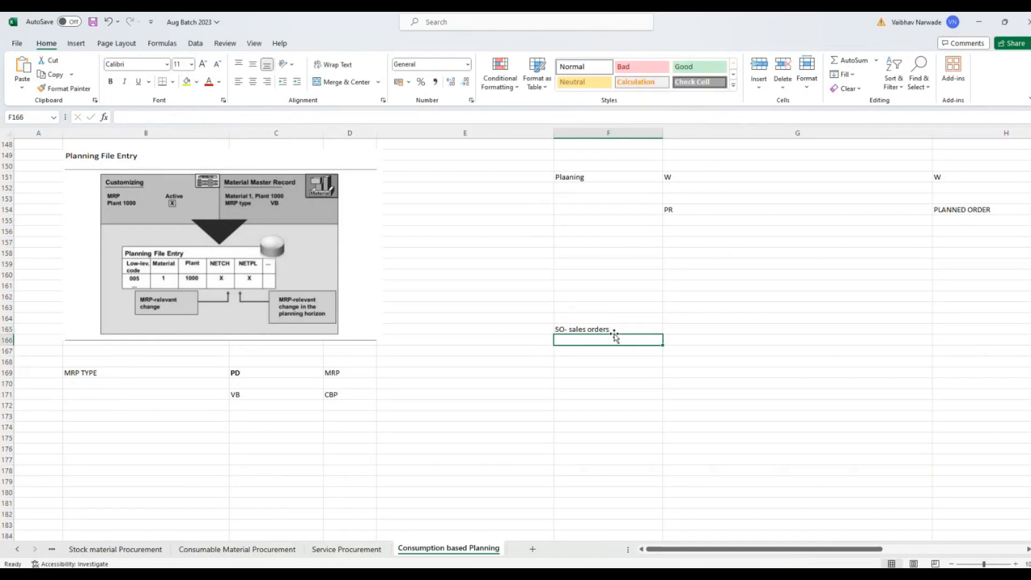
left_click(676, 330)
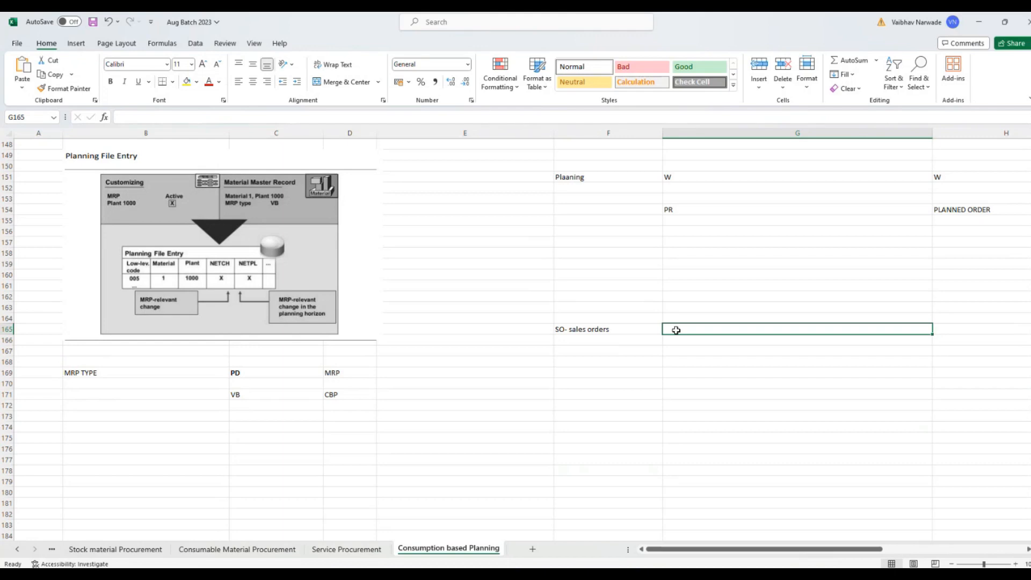
Enter the sample purchase order "PO-xyz-5000" in cell F169
left_click(566, 372)
type("PO-")
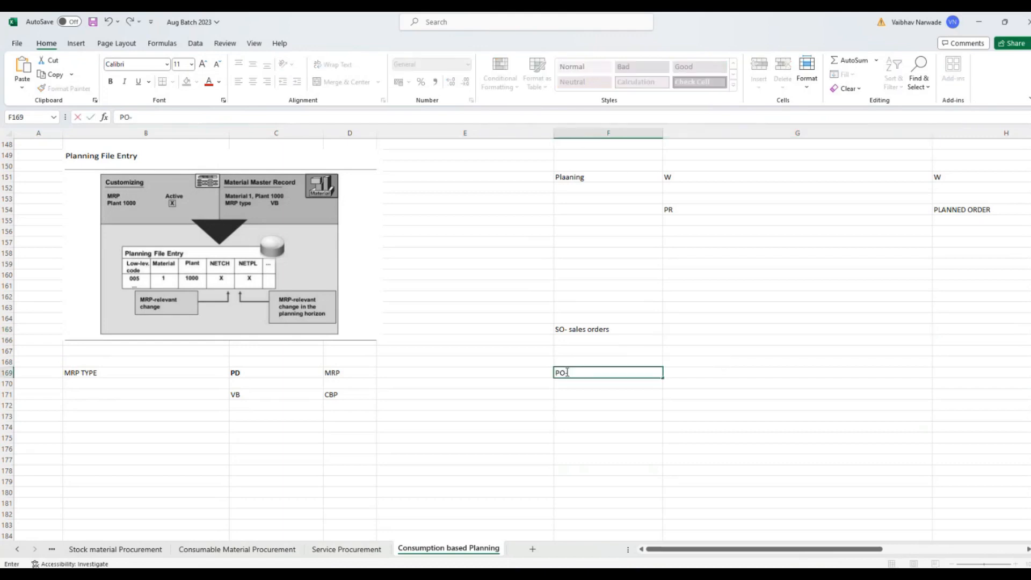
type("xyz-5000")
key("Return")
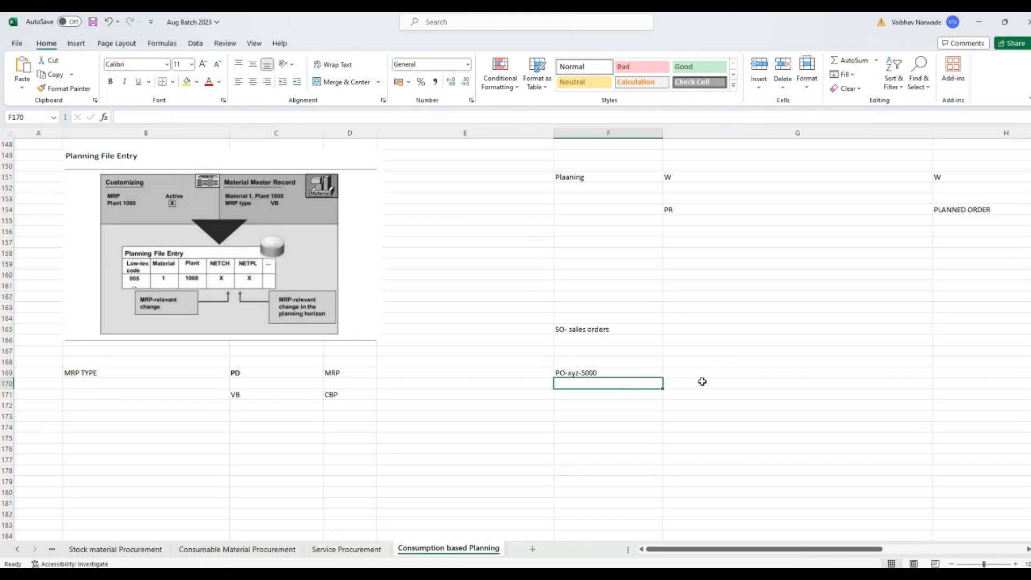
Enter the explanation "Order from Customer" in cell G169, beside the sample purchase order
left_click(612, 371)
left_click(708, 374)
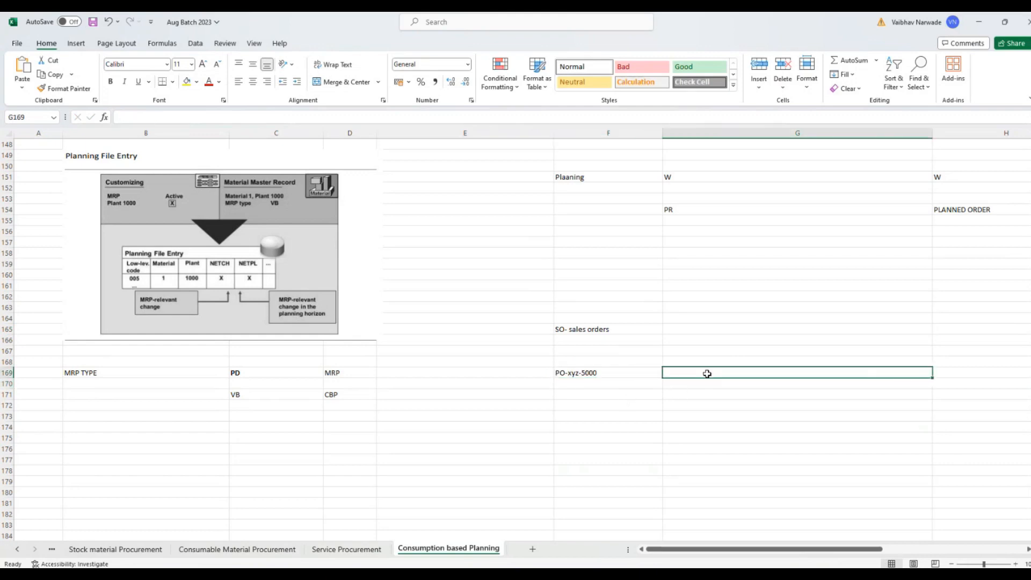
type("Order")
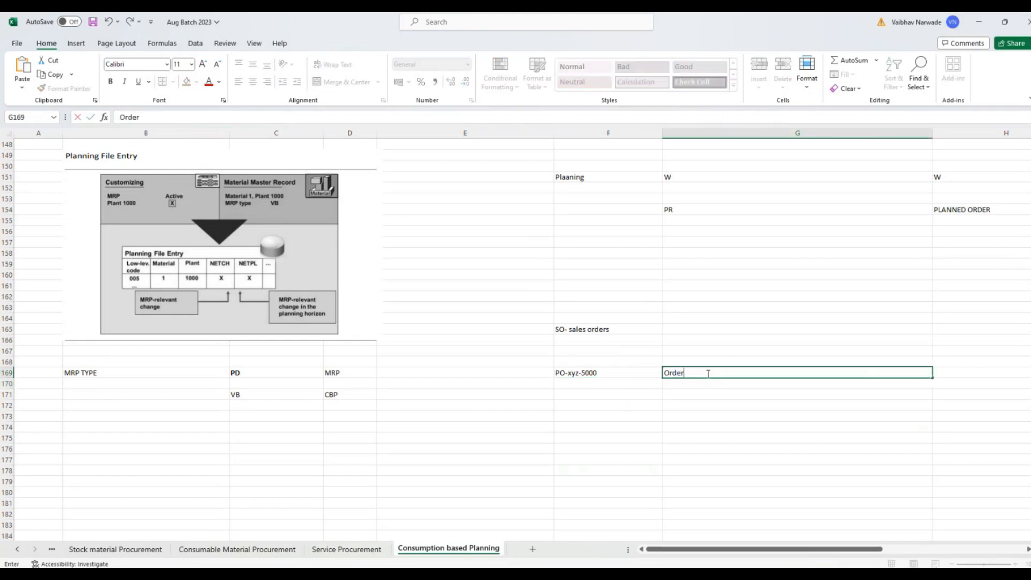
type(" from Customer")
key("Return")
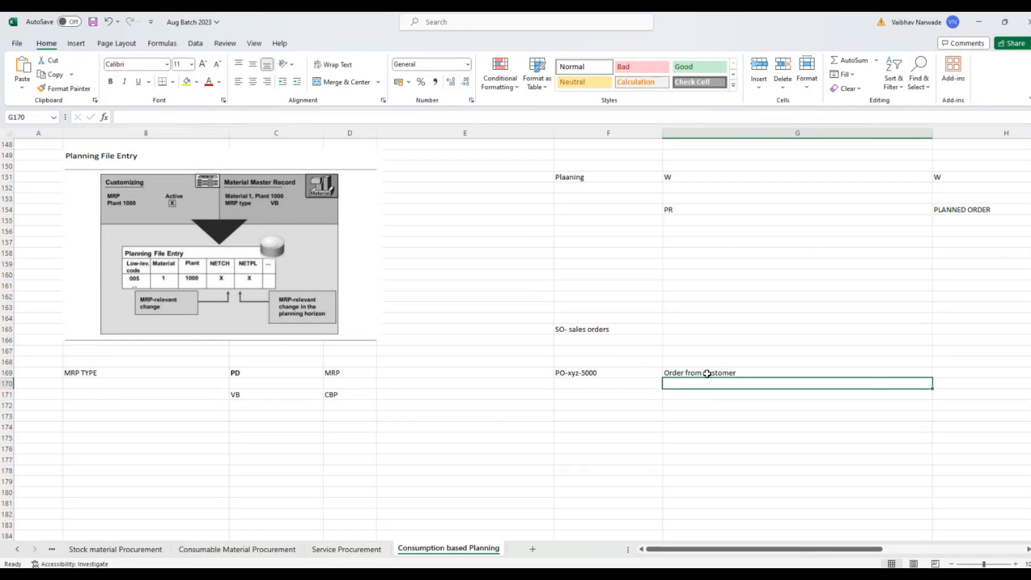
left_click(707, 373)
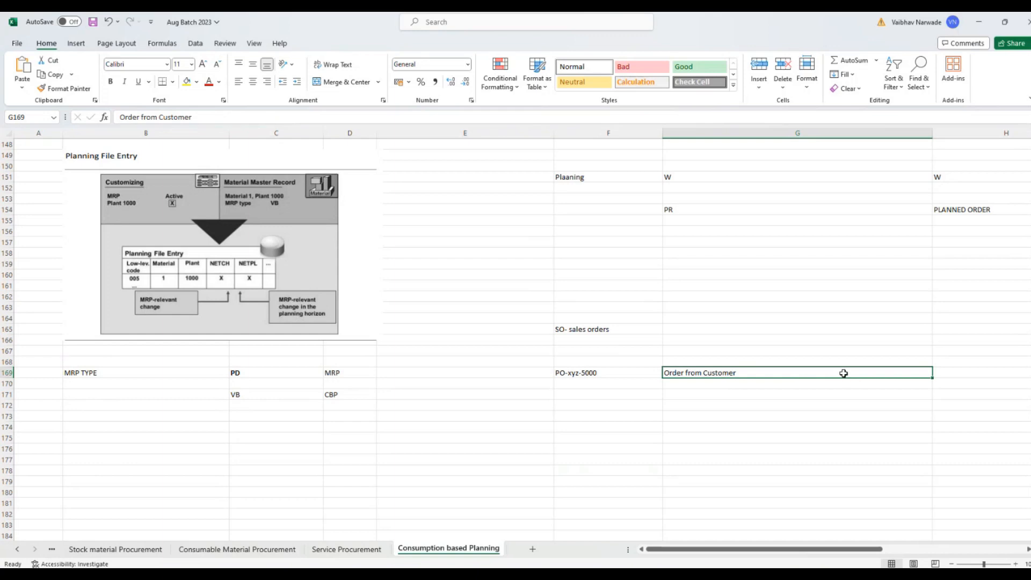
Enter "Po is converted to Sales Order" in cell H169, beside the customer order note
left_click(948, 374)
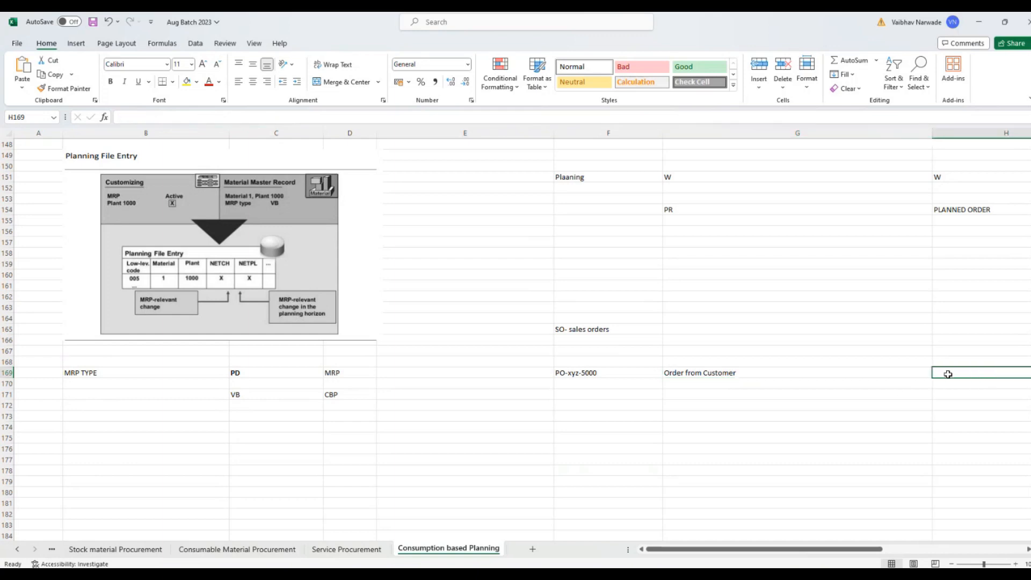
type("Sales")
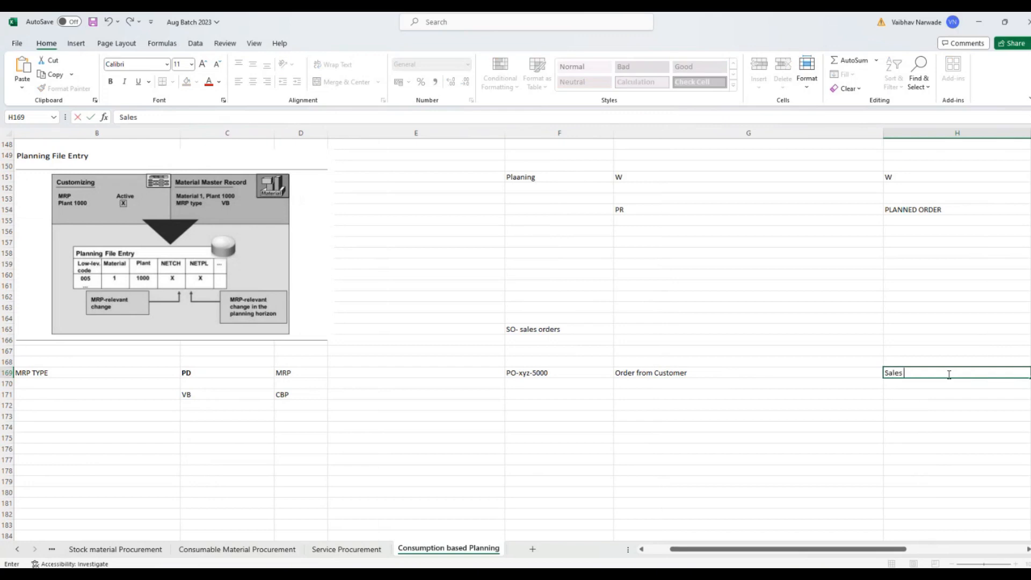
type(" Order")
left_click(120, 118)
type("Po is conve")
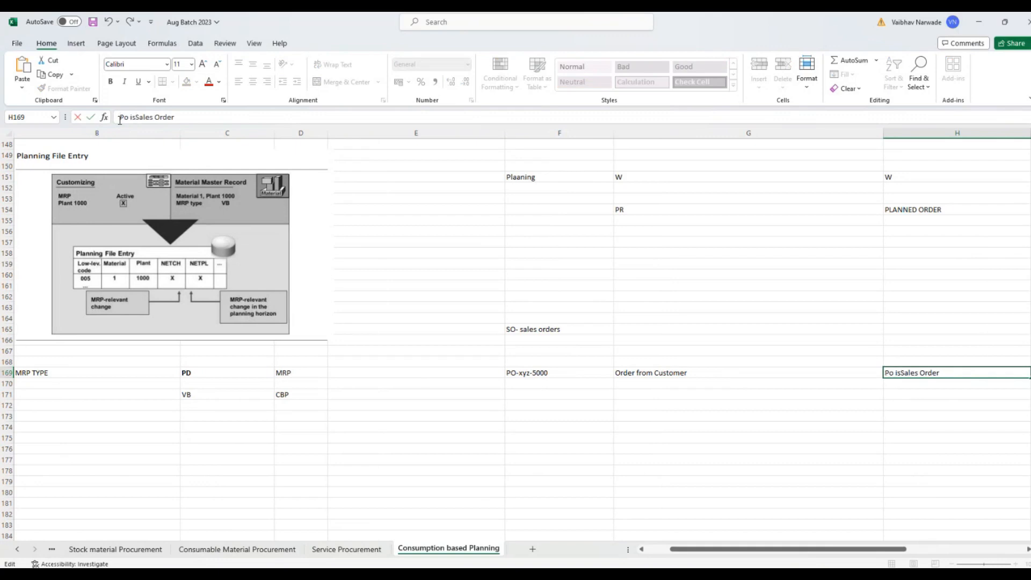
type("rted ")
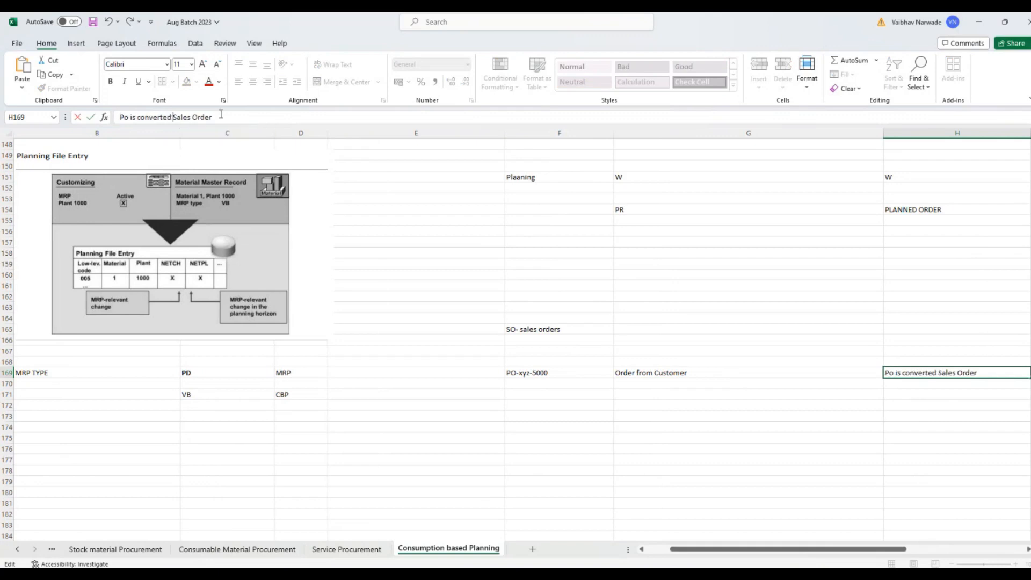
type("to")
left_click(924, 427)
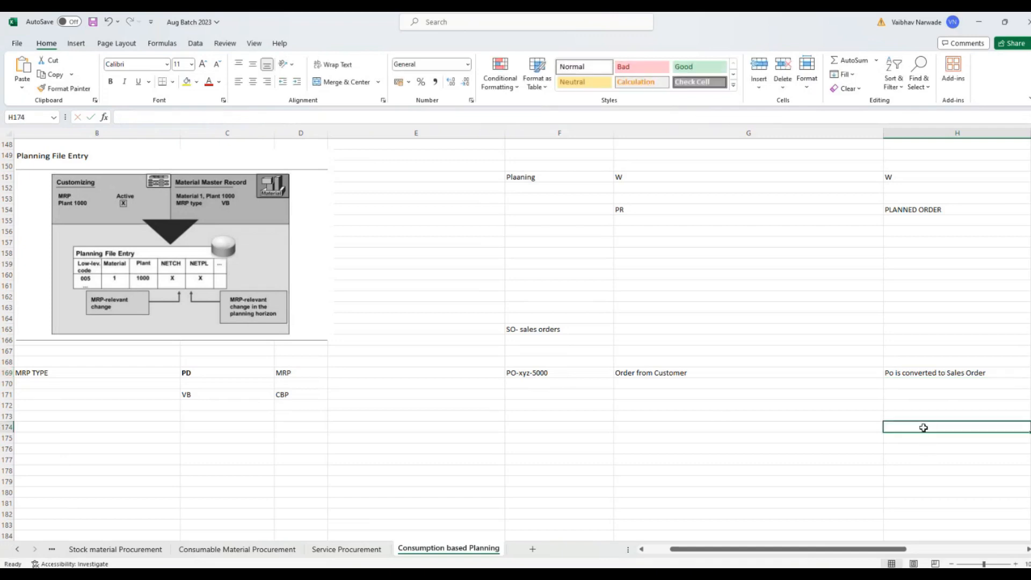
left_click_drag(847, 548, 894, 549)
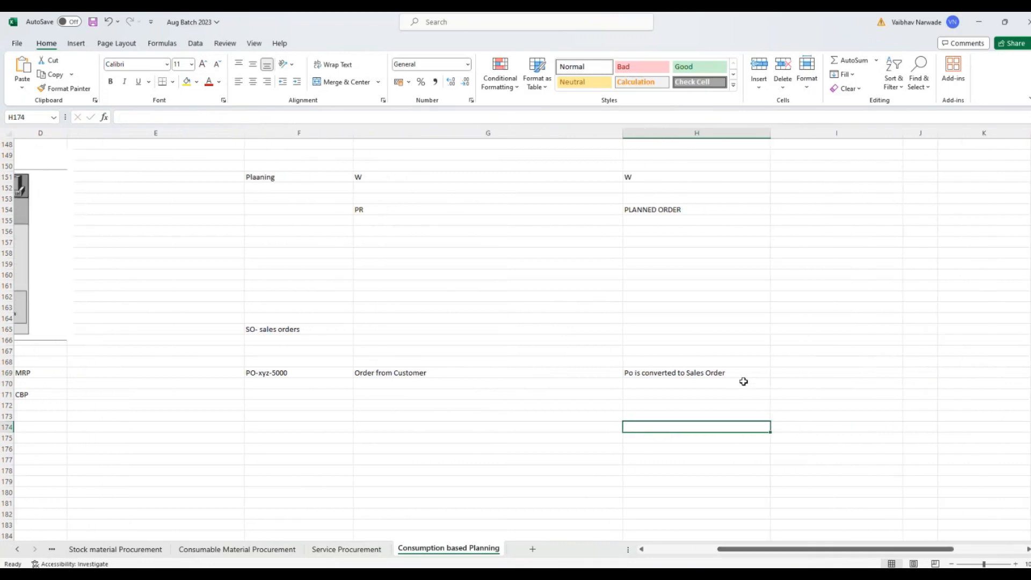
Enter the quantity 5000 in cell I169, beside the note about converting the Po to a Sales Order
left_click(766, 369)
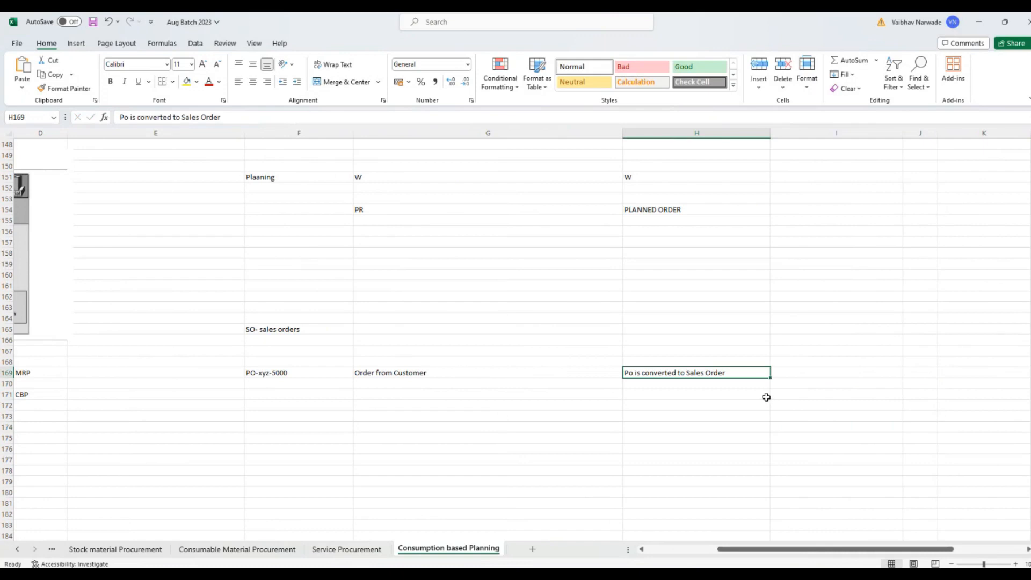
left_click(815, 375)
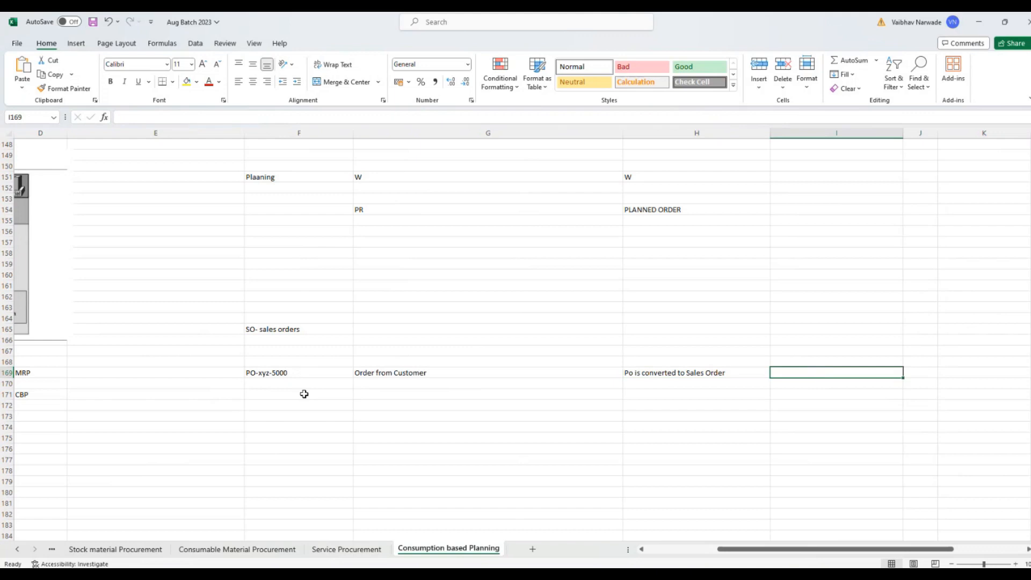
left_click(319, 375)
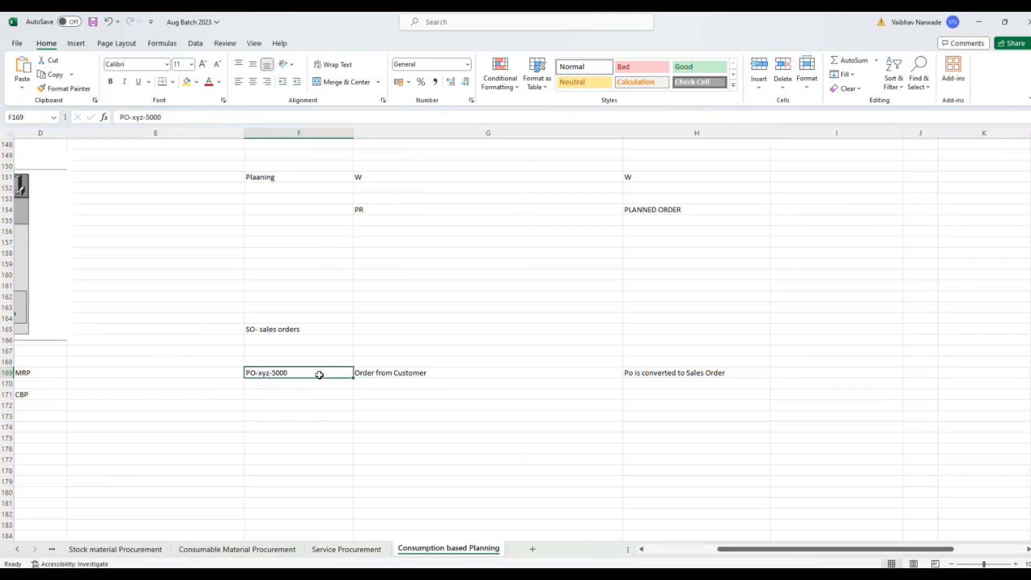
left_click(814, 373)
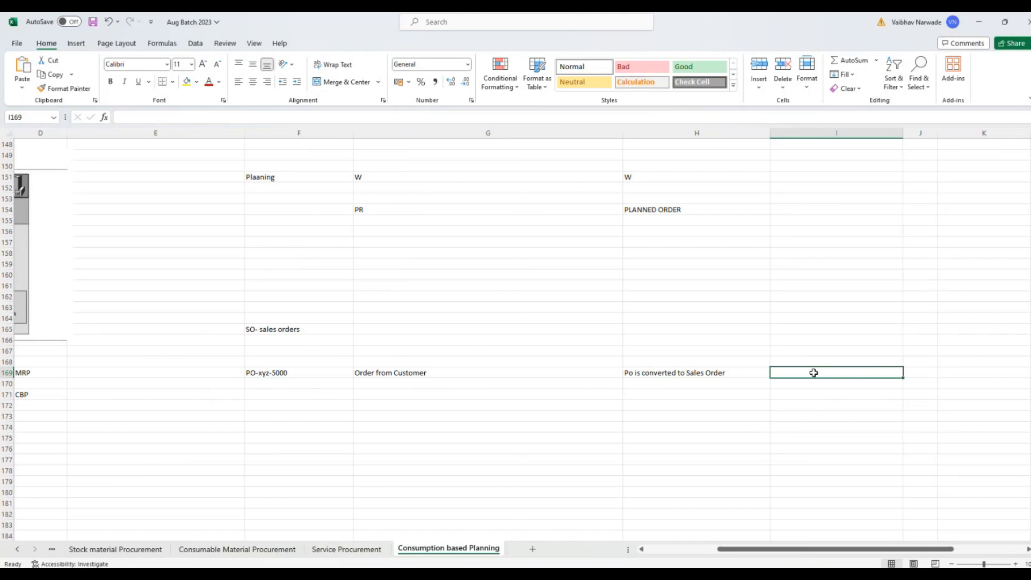
type("5")
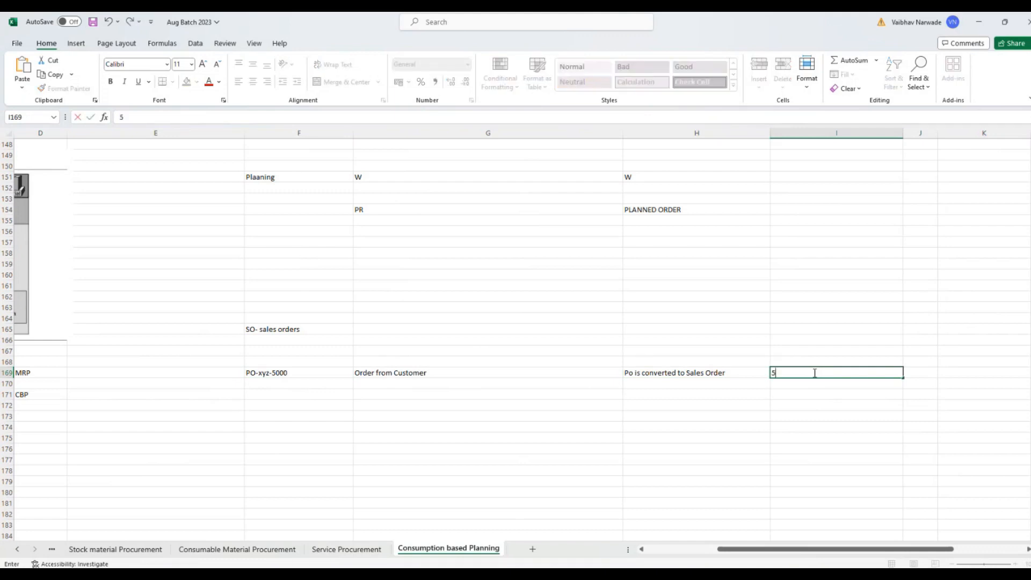
type("000")
key("Return")
left_click(814, 372)
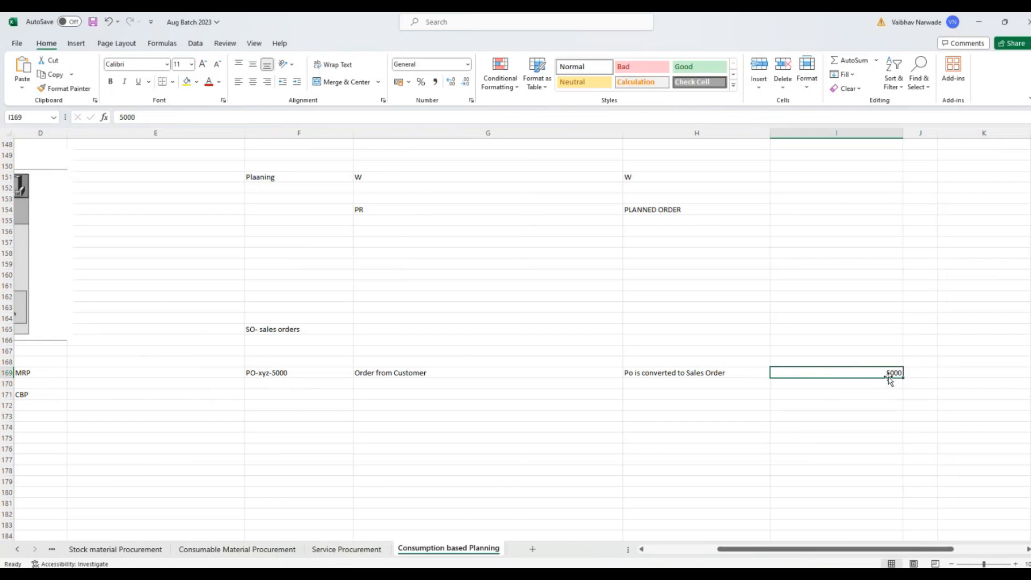
Enter the label "order on hand+" in cell I168, above the quantity
left_click(863, 360)
type("o")
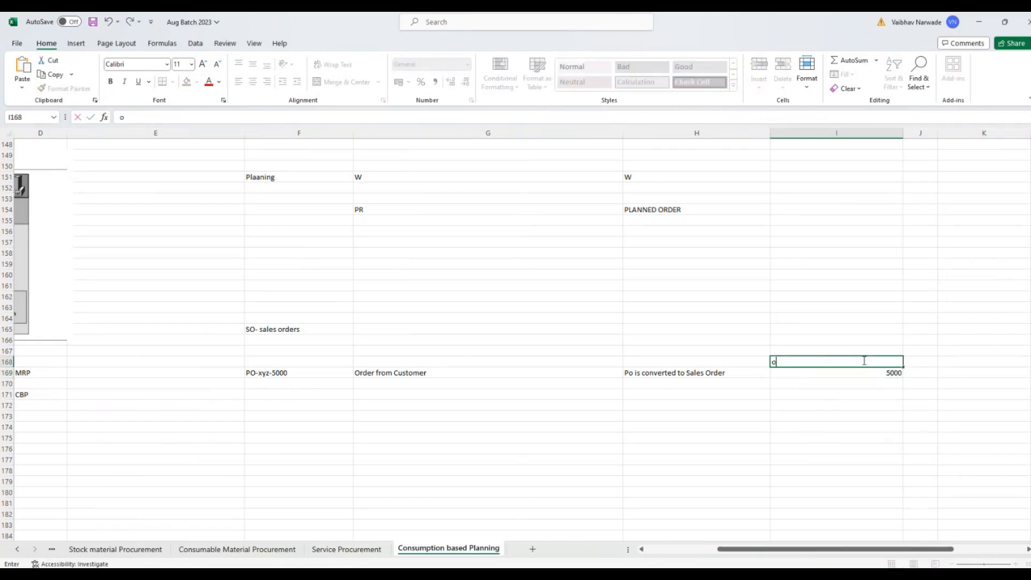
type("rder on hand")
key("Return")
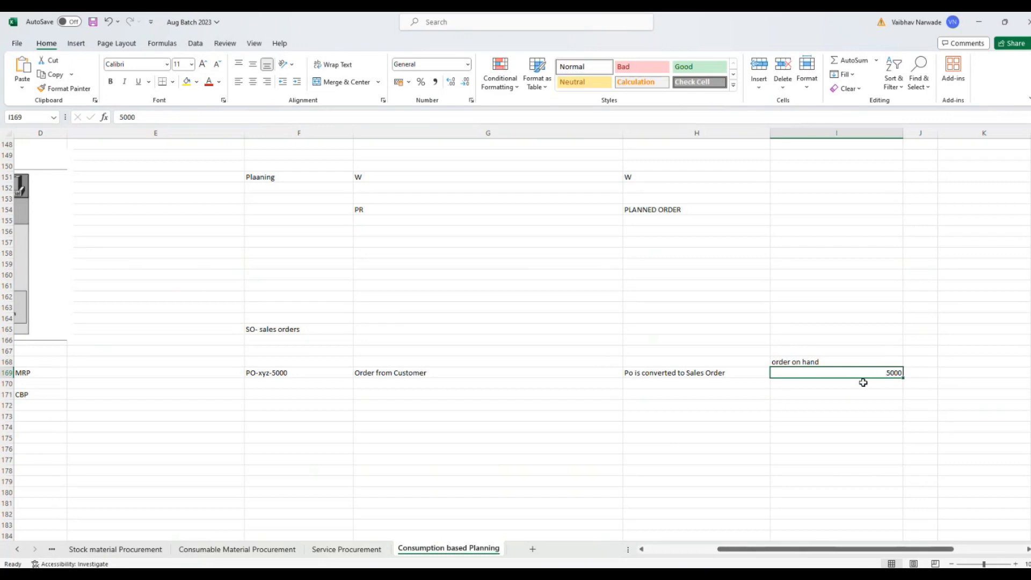
double_click(877, 360)
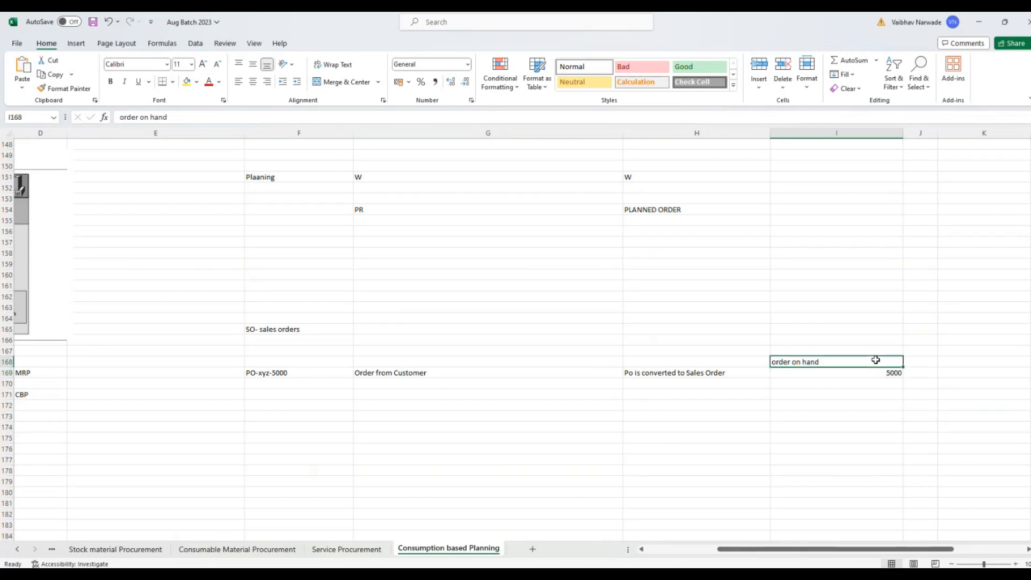
type("+")
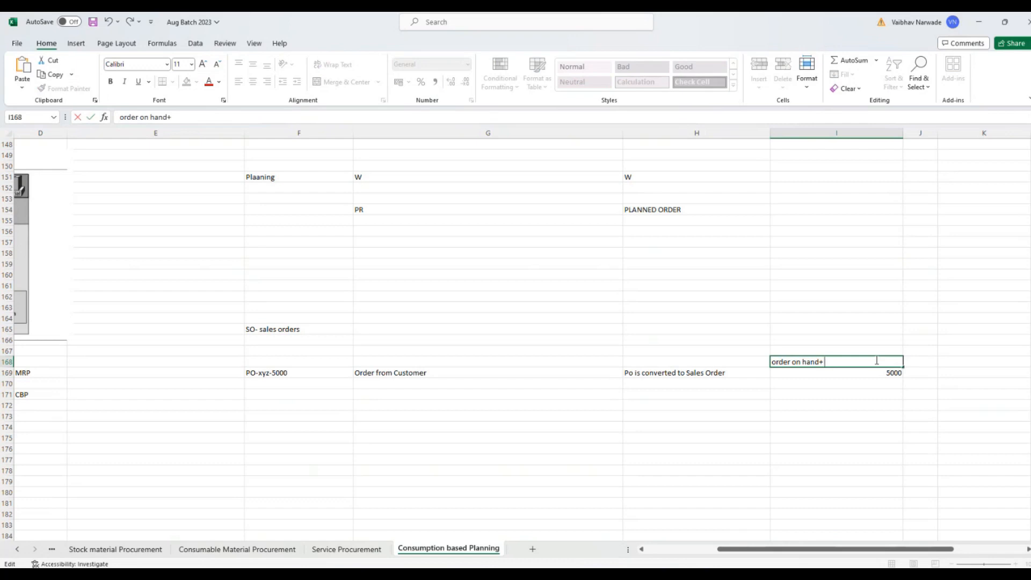
Set the quantity in cell I169 to 10000
left_click(876, 375)
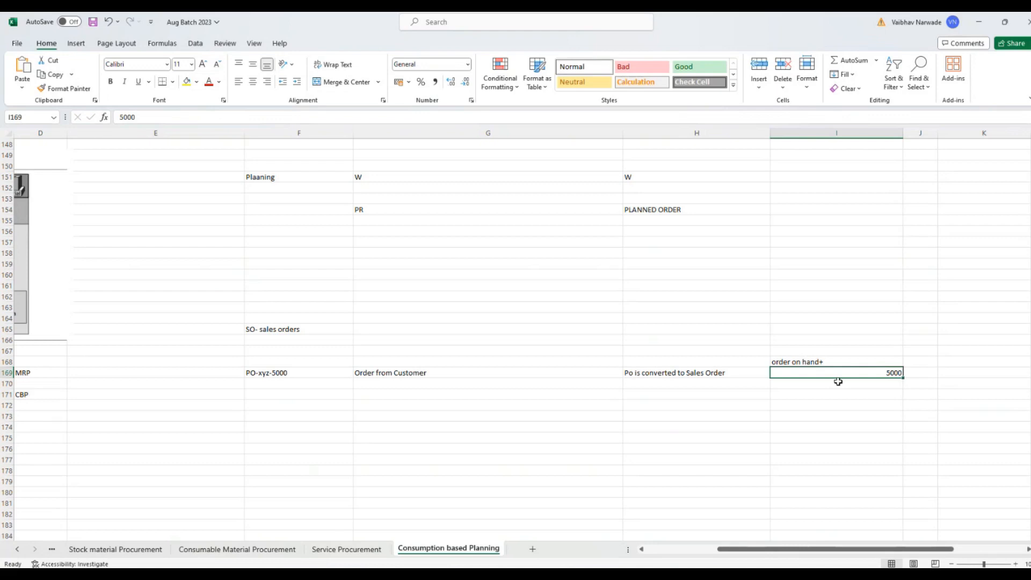
type("10000")
key("Return")
left_click(803, 361)
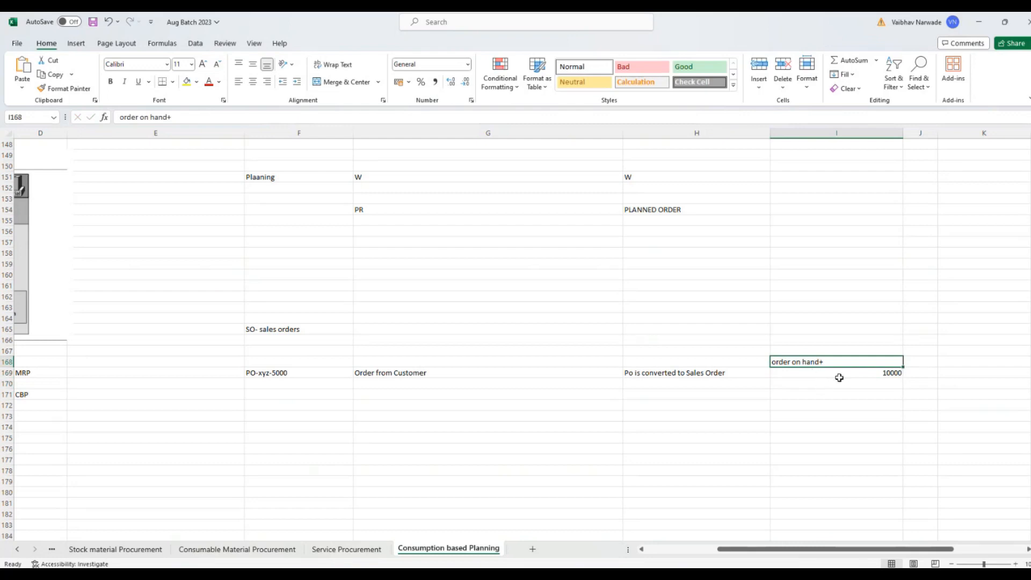
left_click(859, 373)
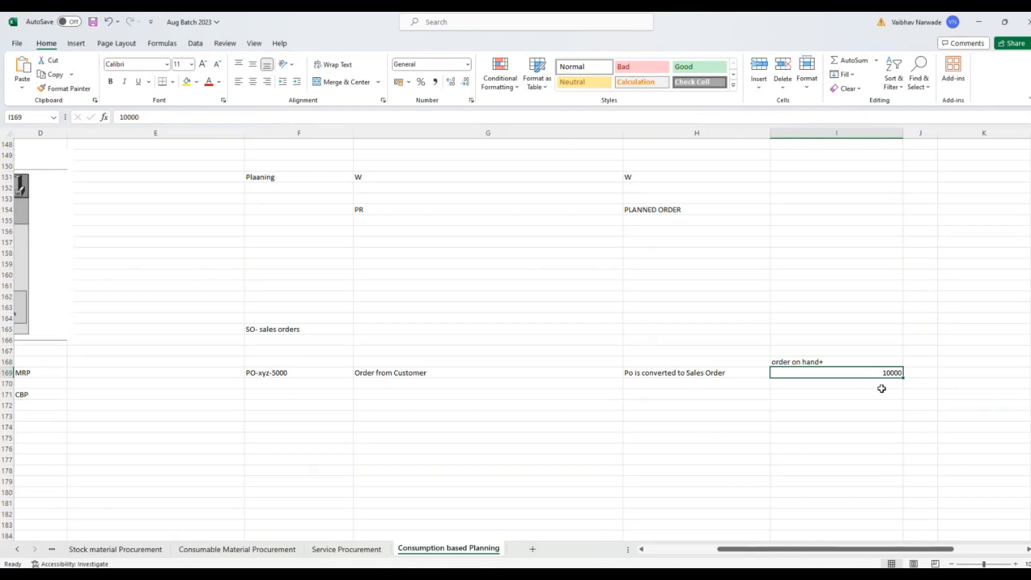
left_click(864, 395)
left_click(861, 371)
Enter the note "Prod= 10000" in cell F171, below the sample purchase order
left_click(680, 550)
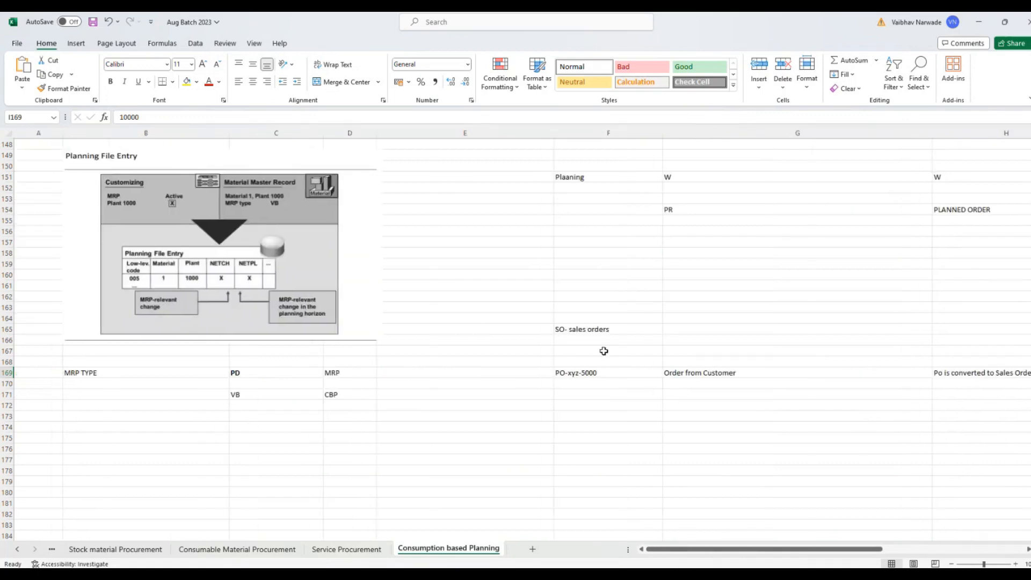
left_click(581, 397)
type("P")
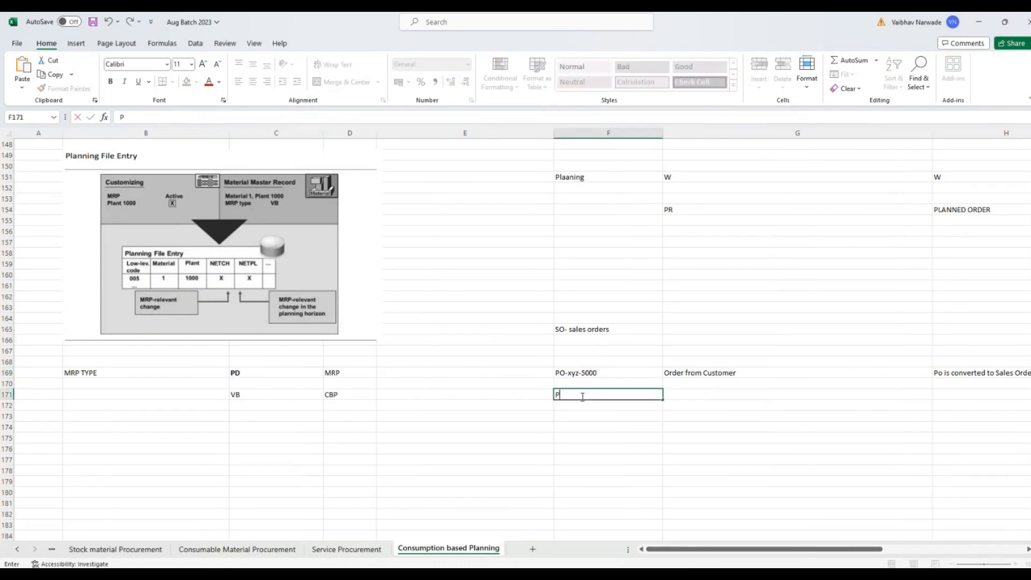
type("rod= 10000")
key("Return")
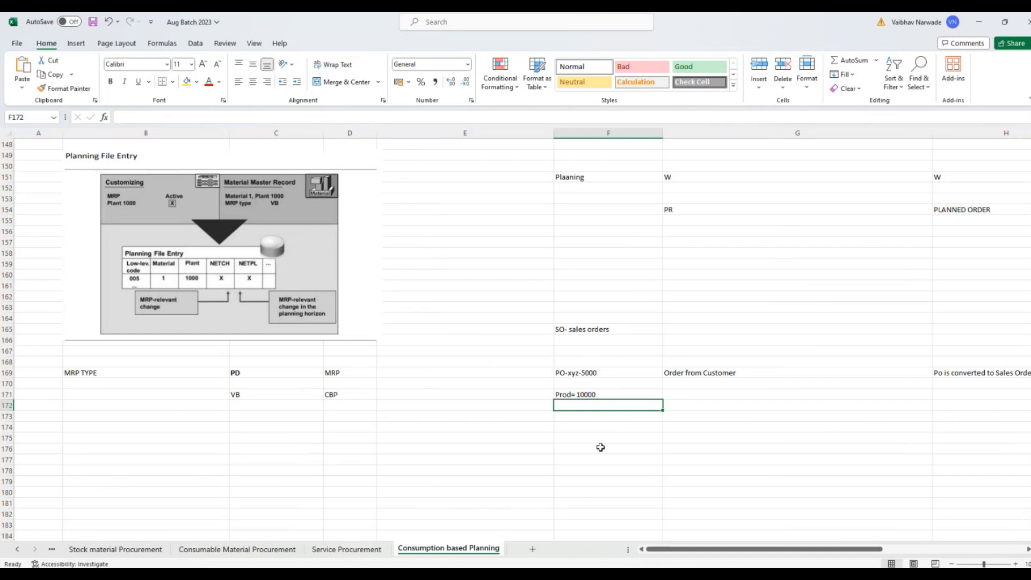
left_click(302, 376)
left_click(290, 396)
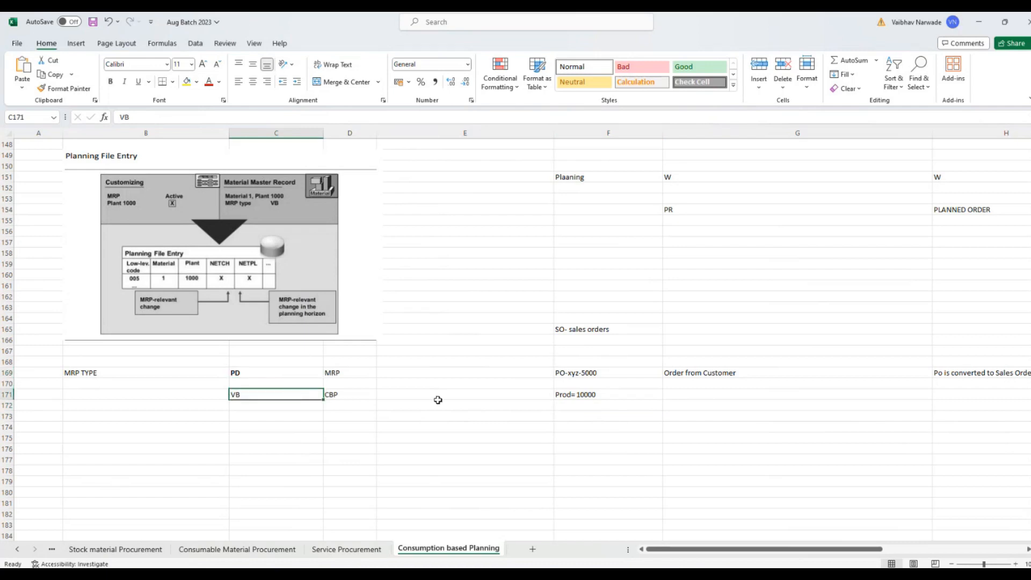
left_click(261, 376)
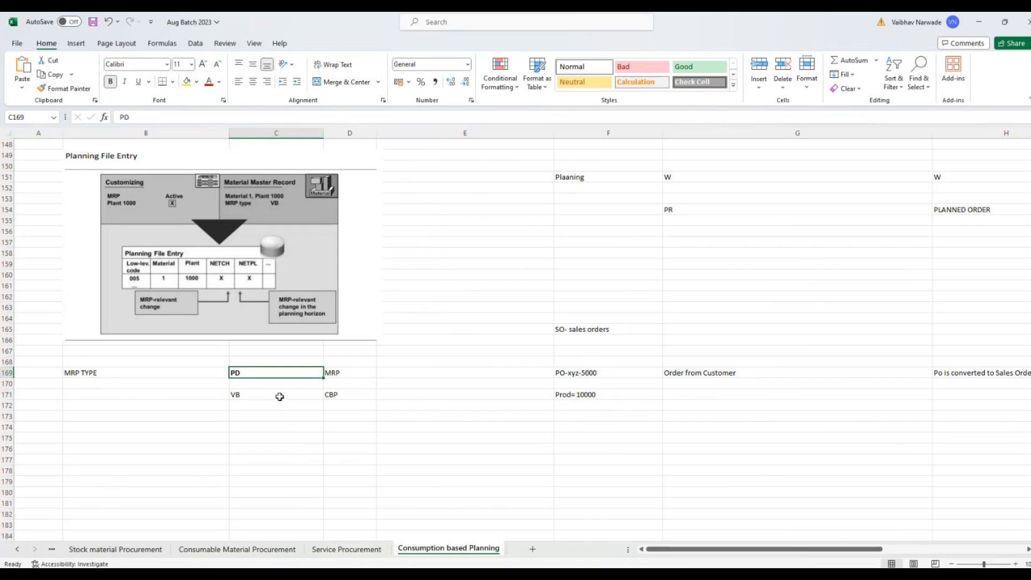
left_click(614, 394)
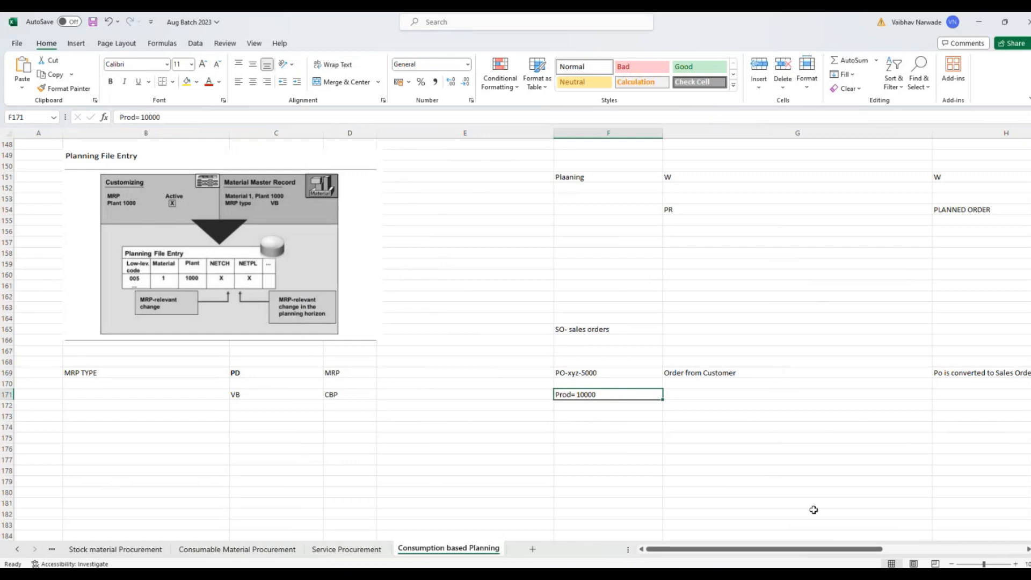
left_click_drag(771, 549, 844, 552)
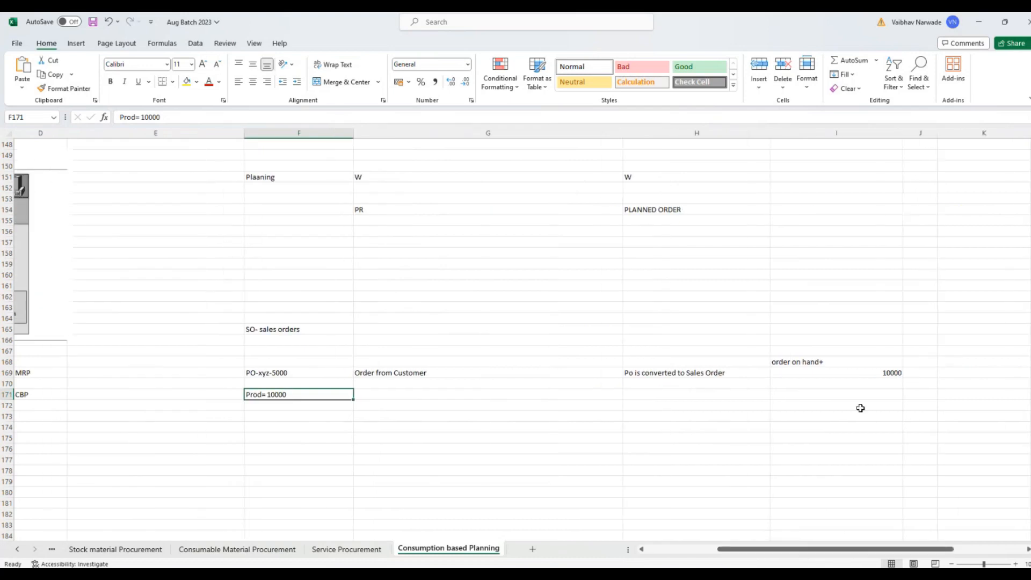
left_click(859, 376)
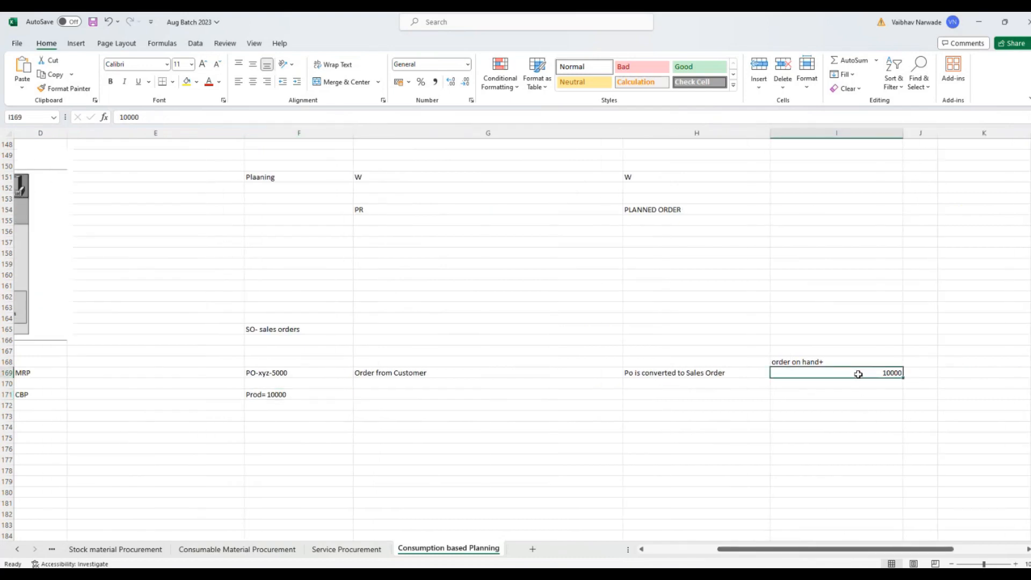
Enter the note "pir- planned independent requirement" in cell G161, above the sales order notes
left_click(412, 286)
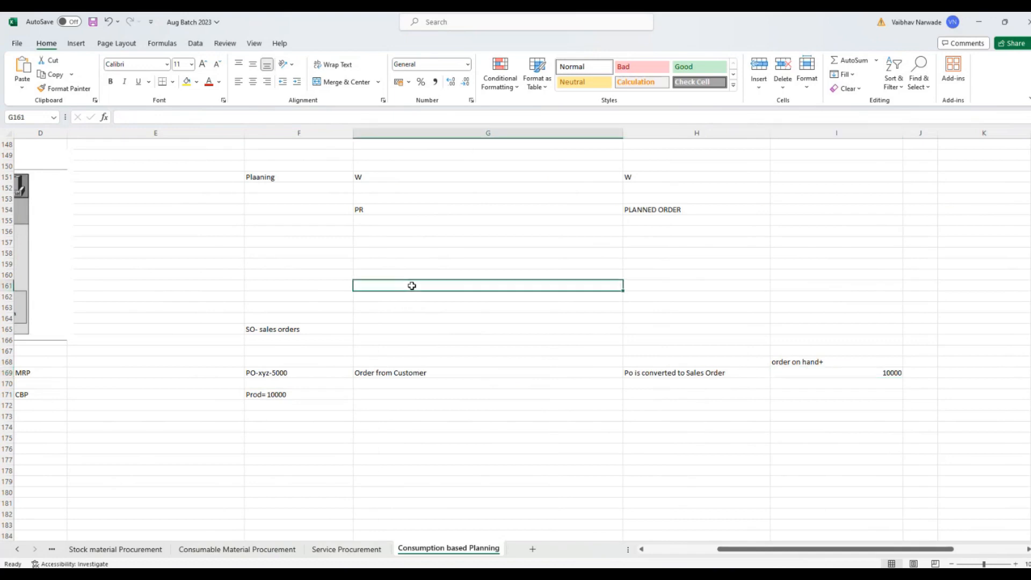
type("pir- plann")
type("ed ")
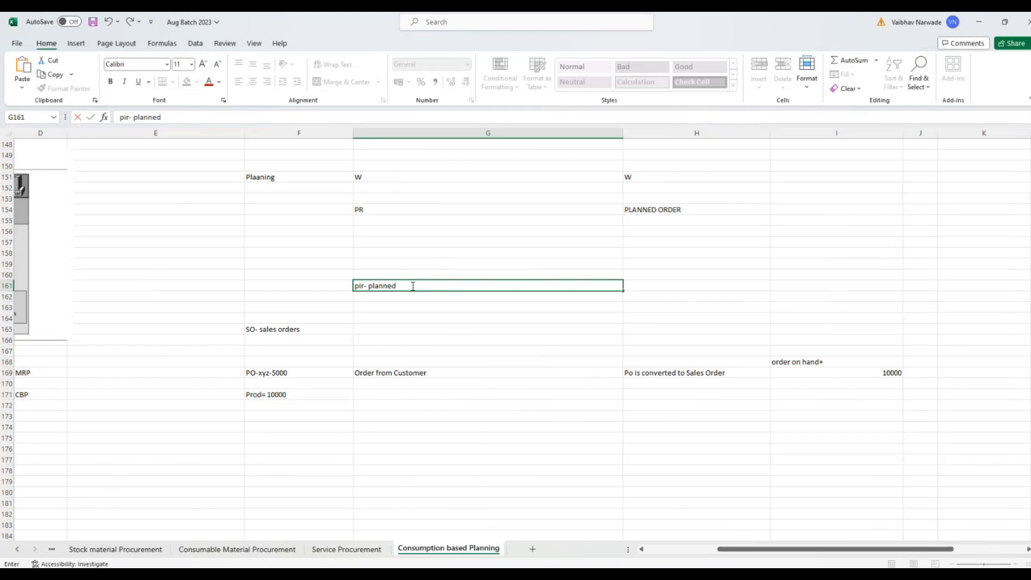
type("independent requirement")
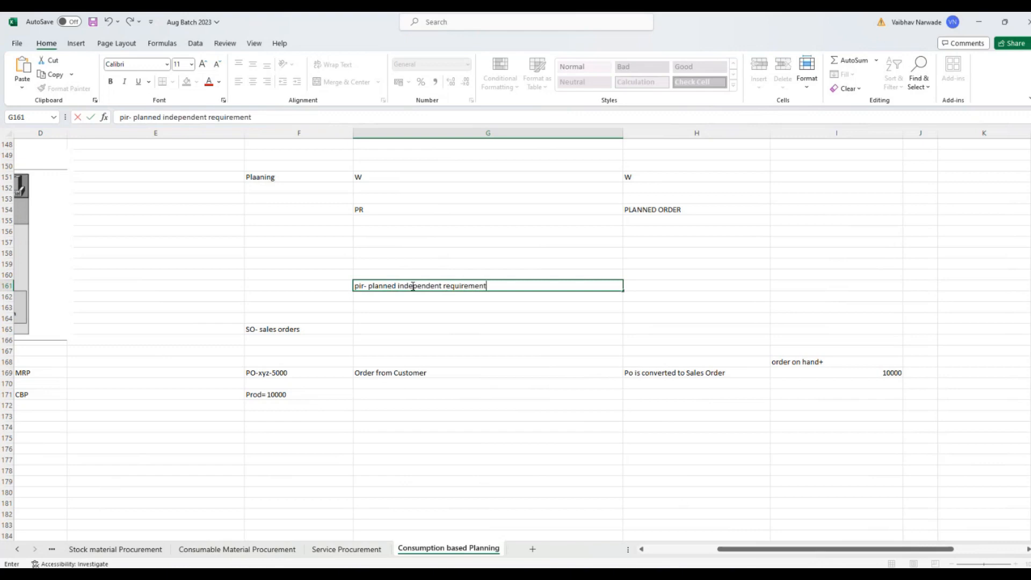
key("Return")
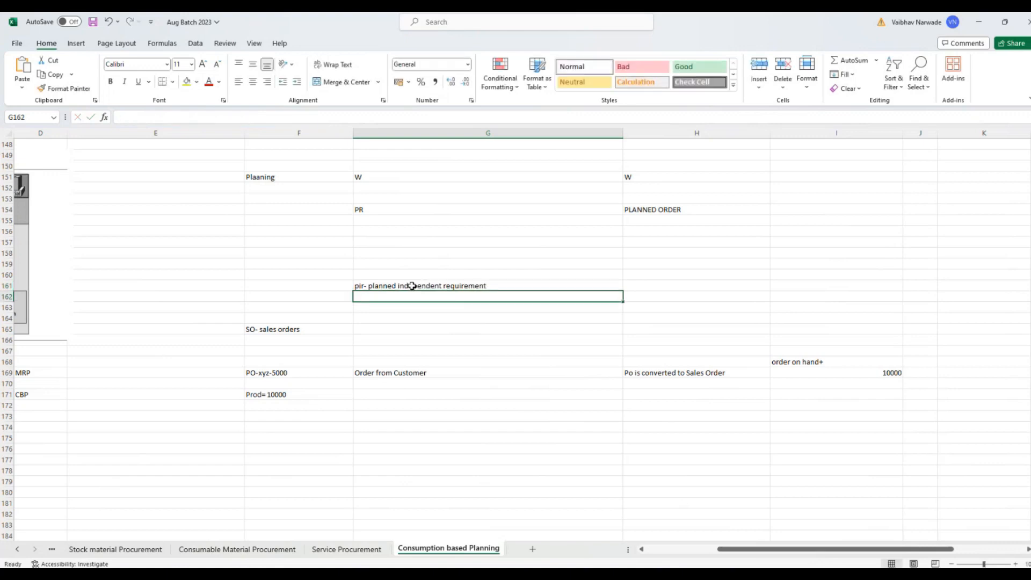
left_click(486, 288)
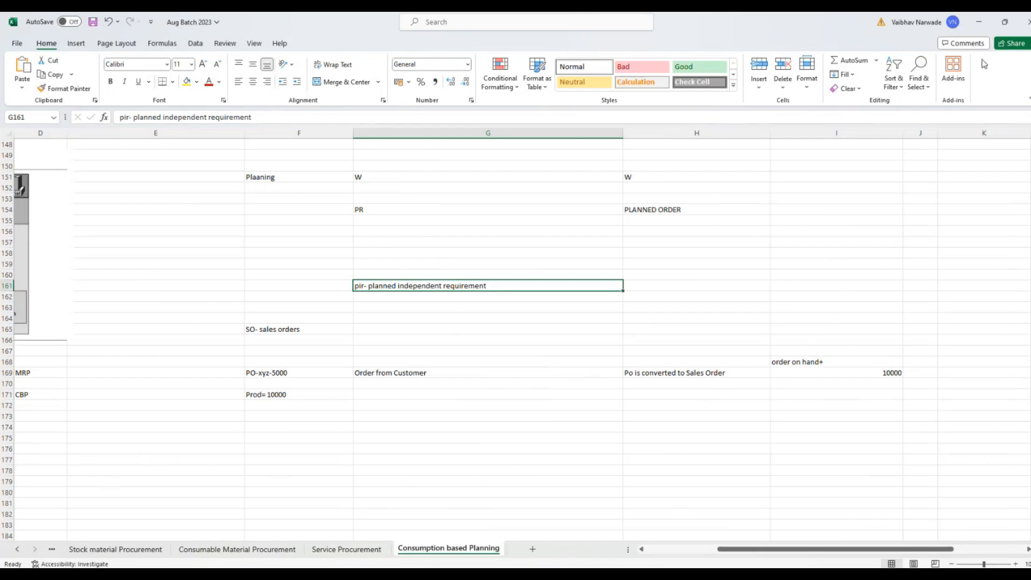
Switch to SAP and start the material creation transaction mm01
left_click(979, 22)
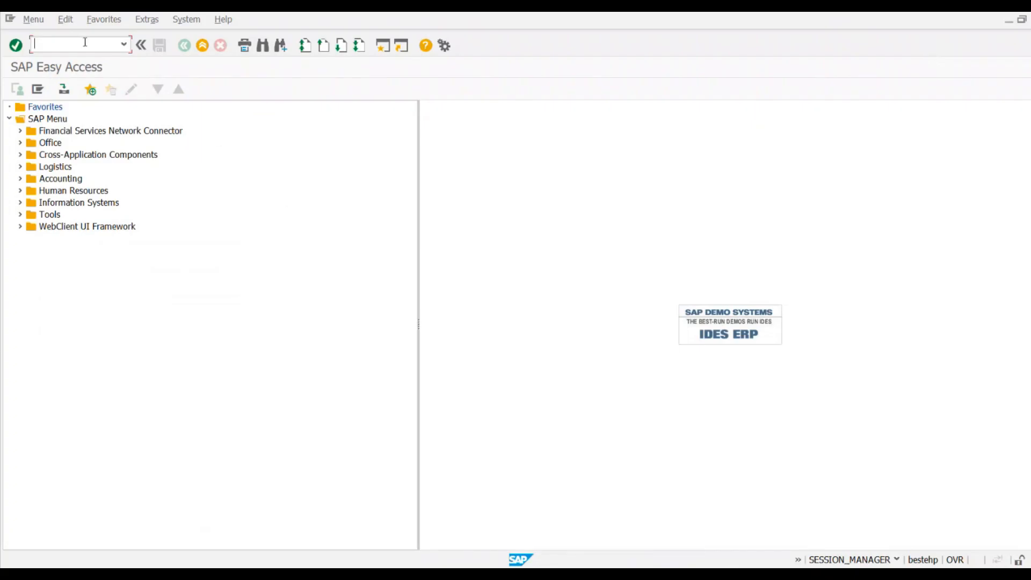
type("mm01")
key("Return")
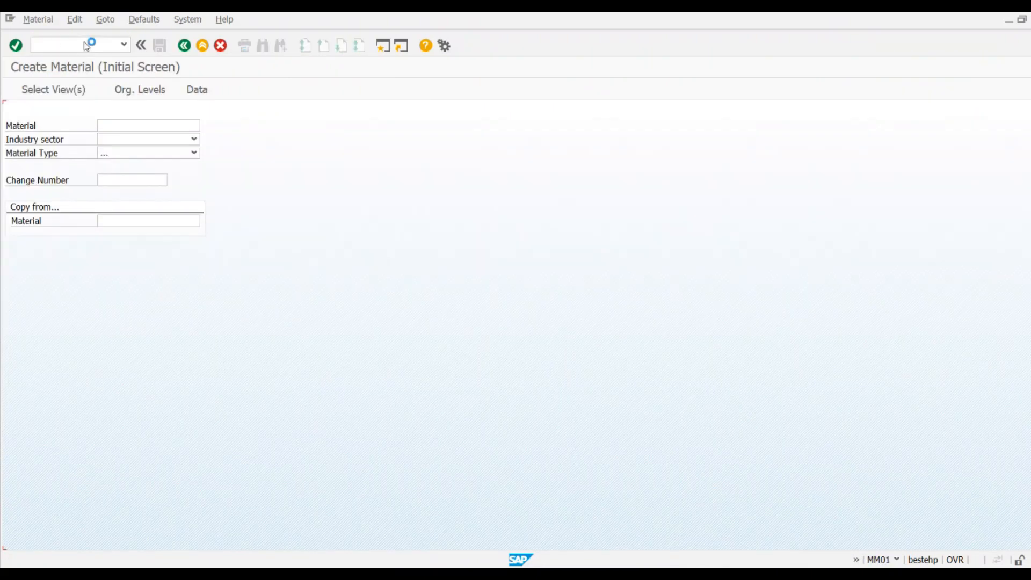
Set the industry sector to M Mechanical Engineering and the material type to ROH, and continue to the view selection
type("m")
key("Tab")
type("r")
key("Return")
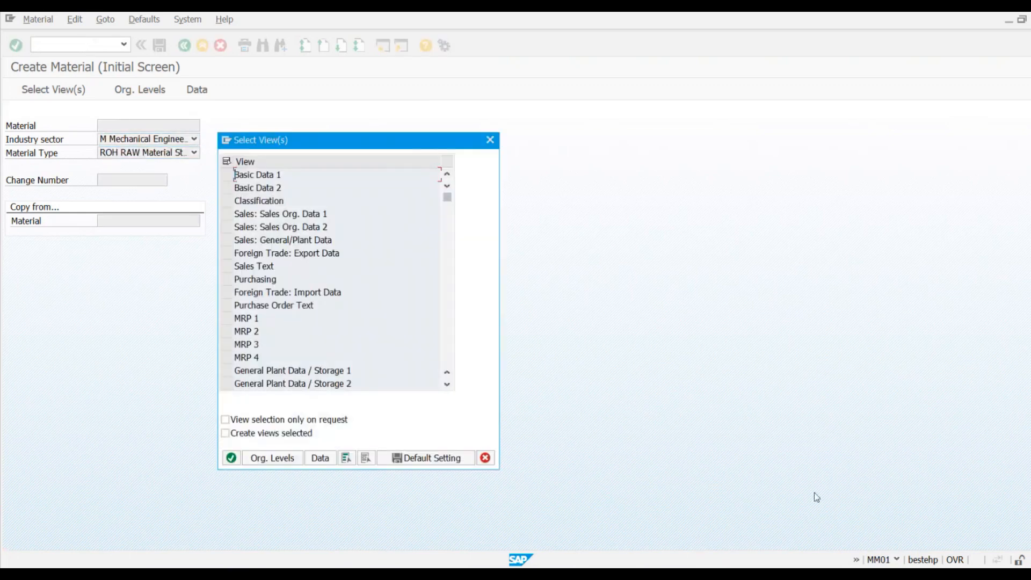
left_click(971, 543)
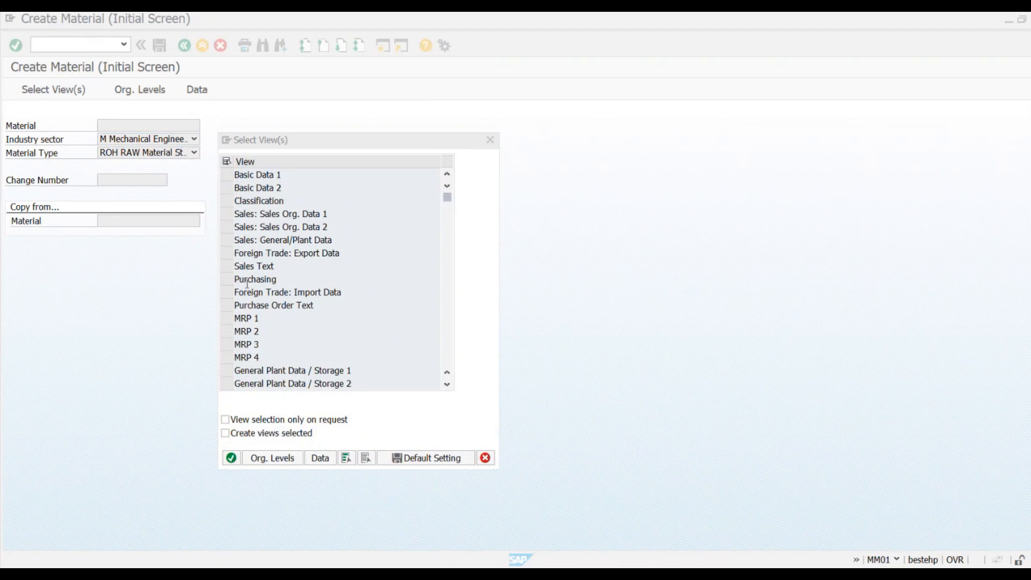
Select the views Basic Data 1, Purchasing, MRP 1, MRP 2 and Accounting 1 for the new material
left_click(228, 175)
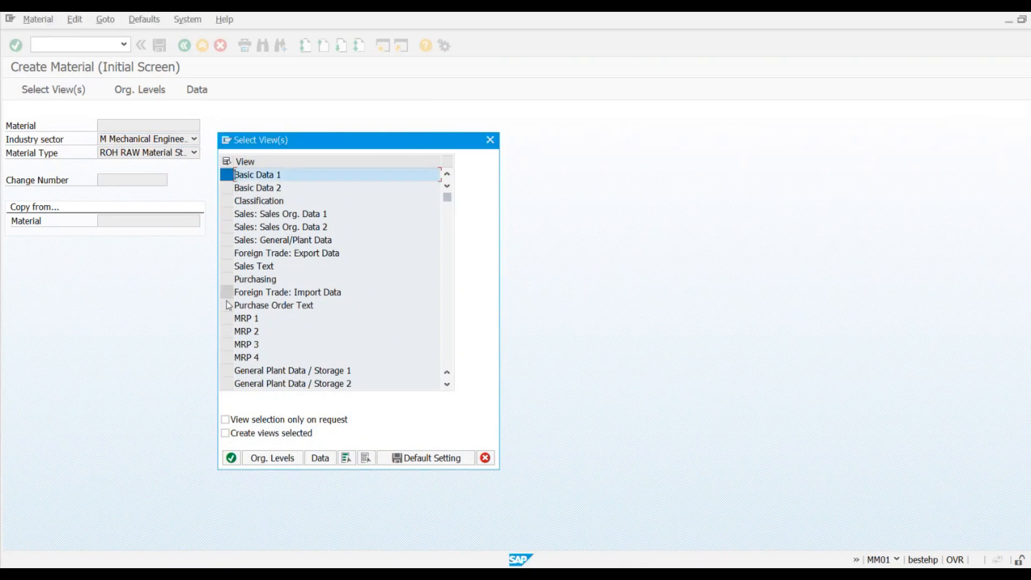
left_click(228, 318)
left_click(227, 330)
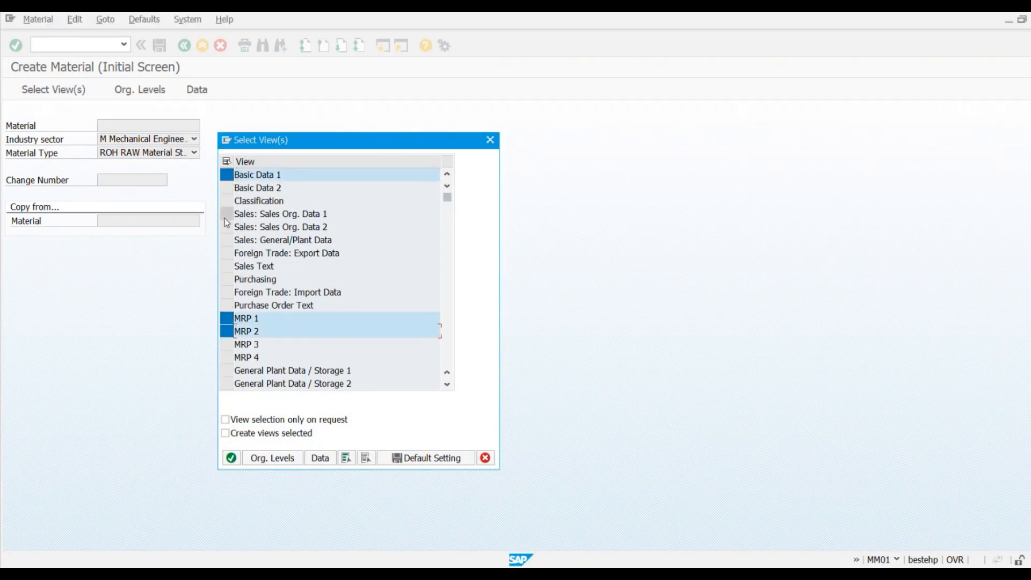
left_click(227, 280)
scroll(319, 349, "down", 1)
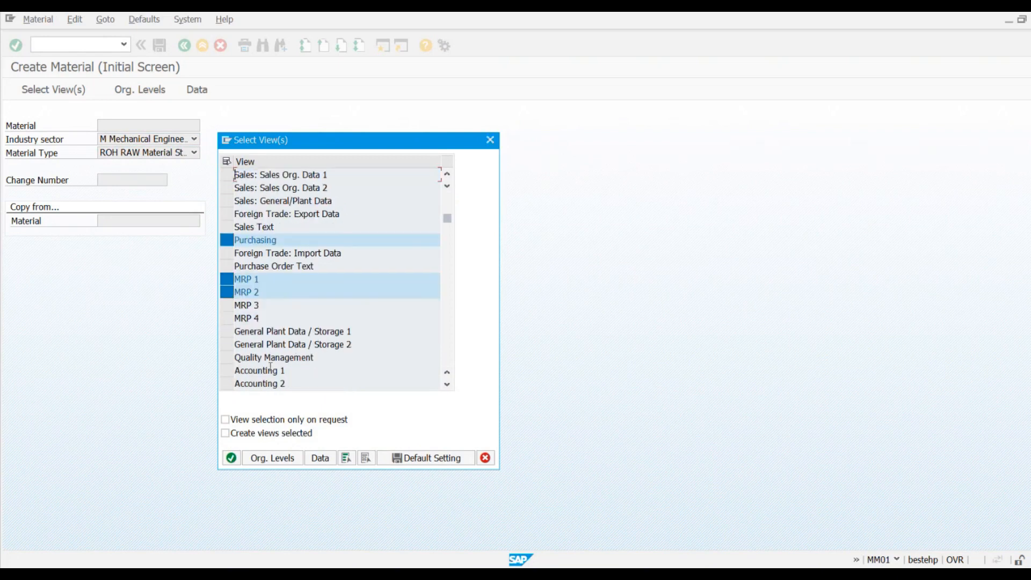
left_click(227, 371)
Confirm the organizational levels with plant PA11 and storage location 1000, leaving the MRP profile empty
left_click(263, 457)
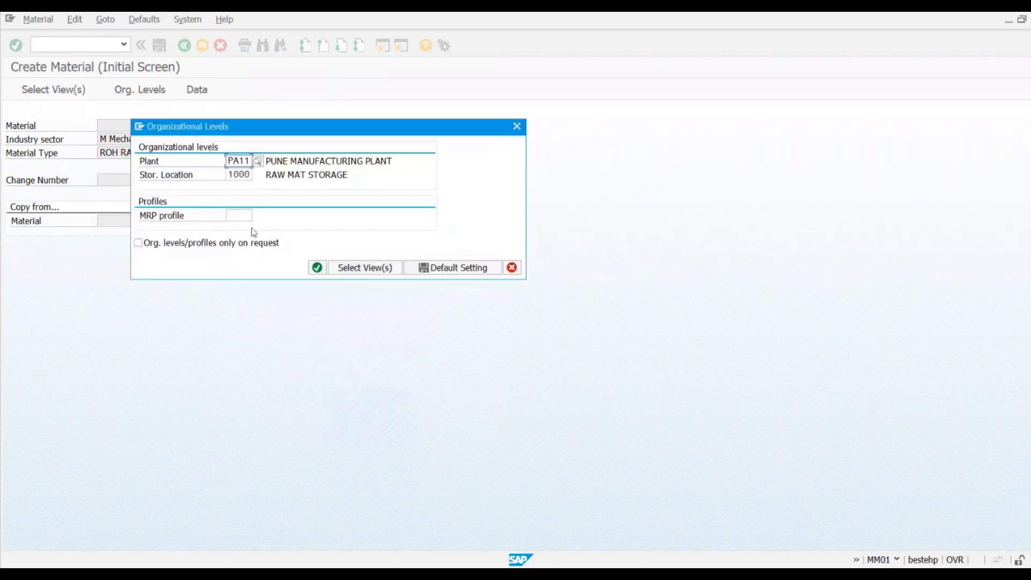
left_click(245, 216)
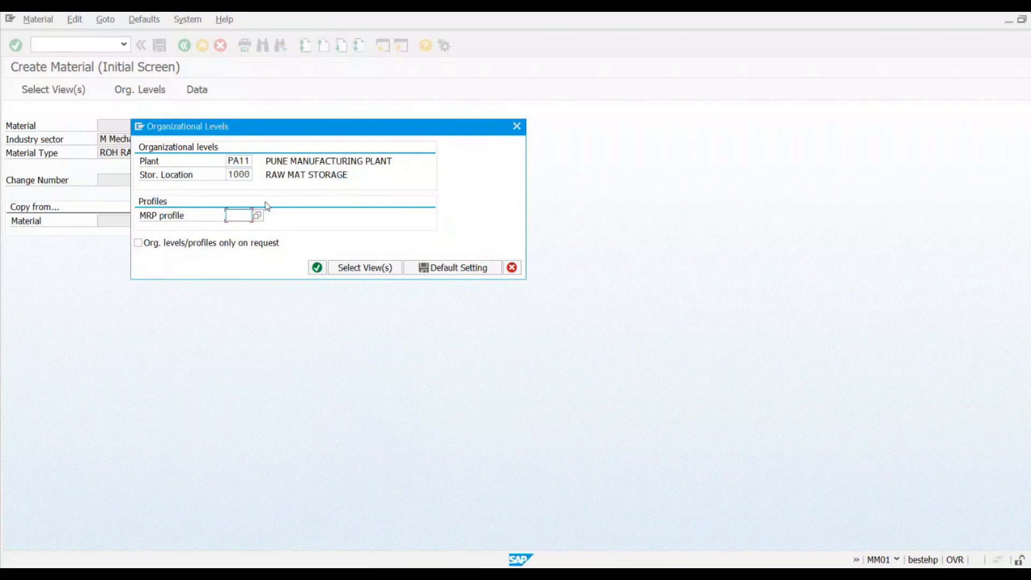
left_click(317, 267)
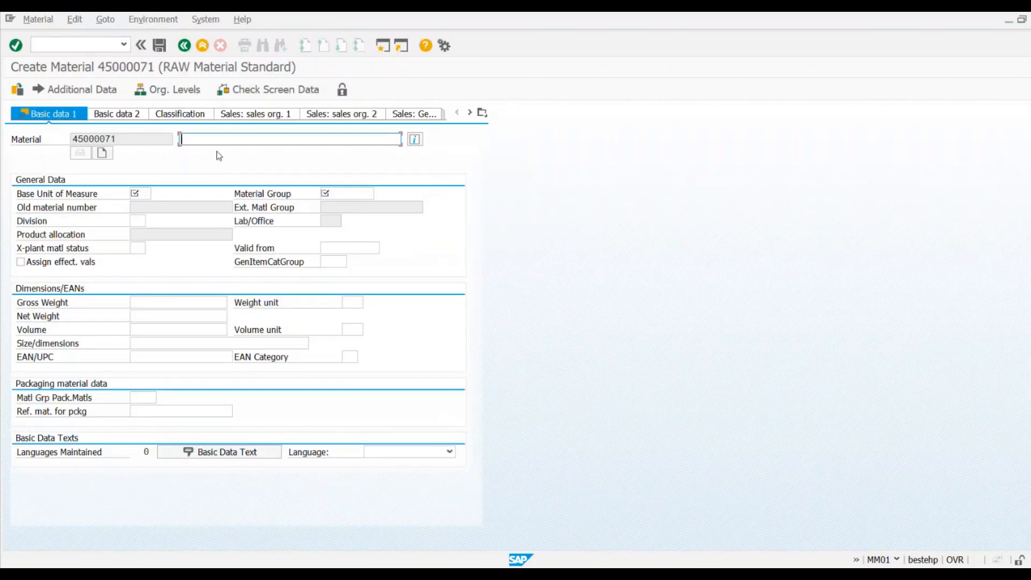
Enter the material description "mrp type pd", base unit of measure EA and material group 0.200 in the basic data
type("mrp type pd")
key("Return")
type("ea")
key("Tab")
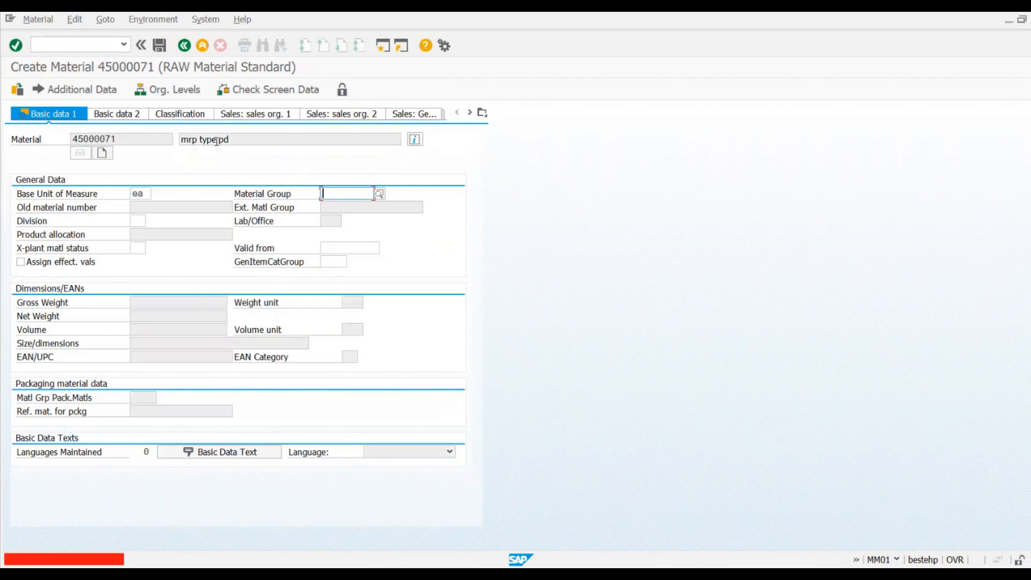
key("Down")
key("Return")
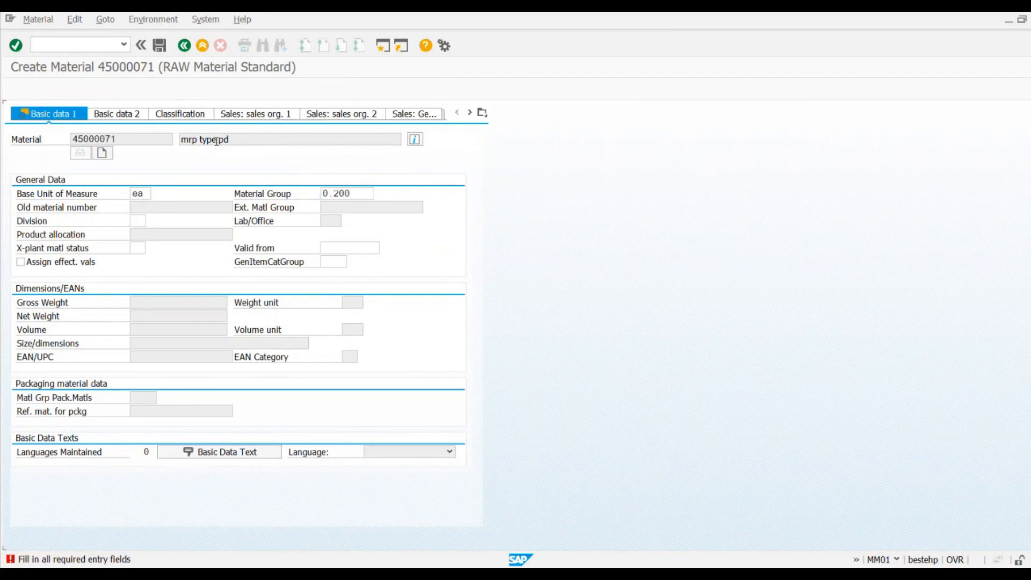
Continue to the purchasing data and set the purchasing group to P01
key("Return")
type("P01")
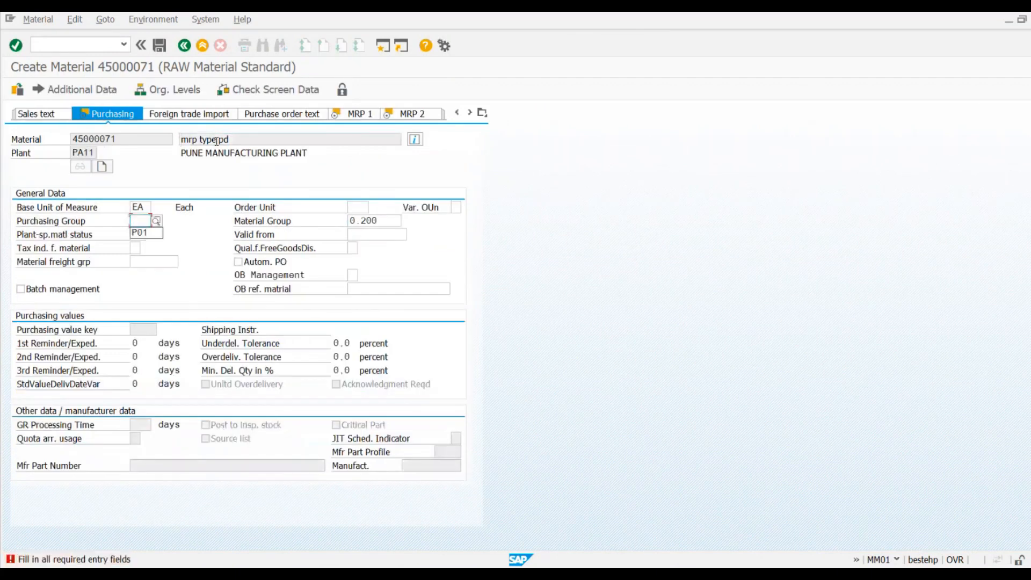
key("Return")
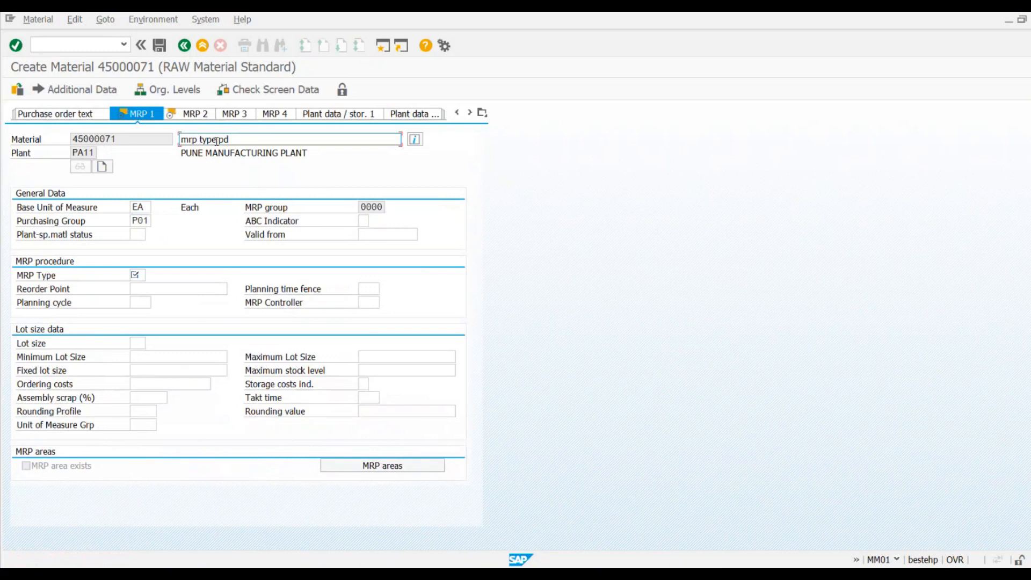
Set the material's MRP type to PD (MRP) in the MRP 1 data
key("Return")
left_click(152, 276)
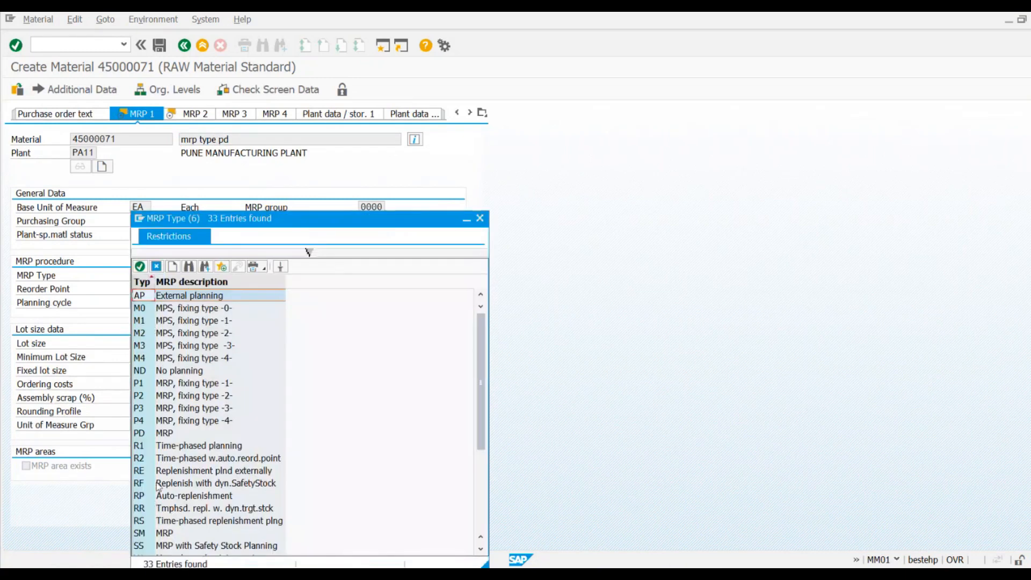
left_click(141, 436)
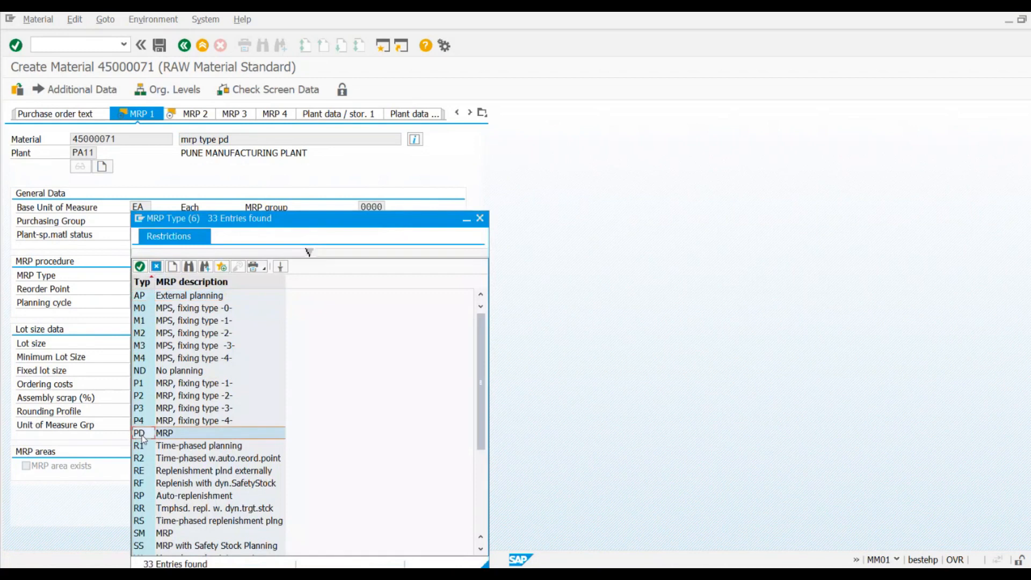
double_click(186, 438)
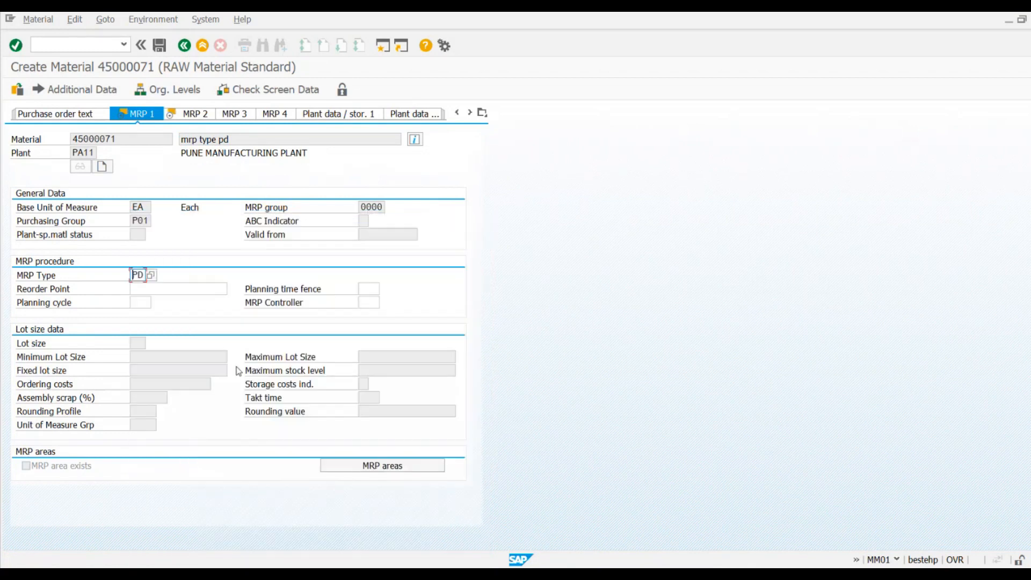
key("Return")
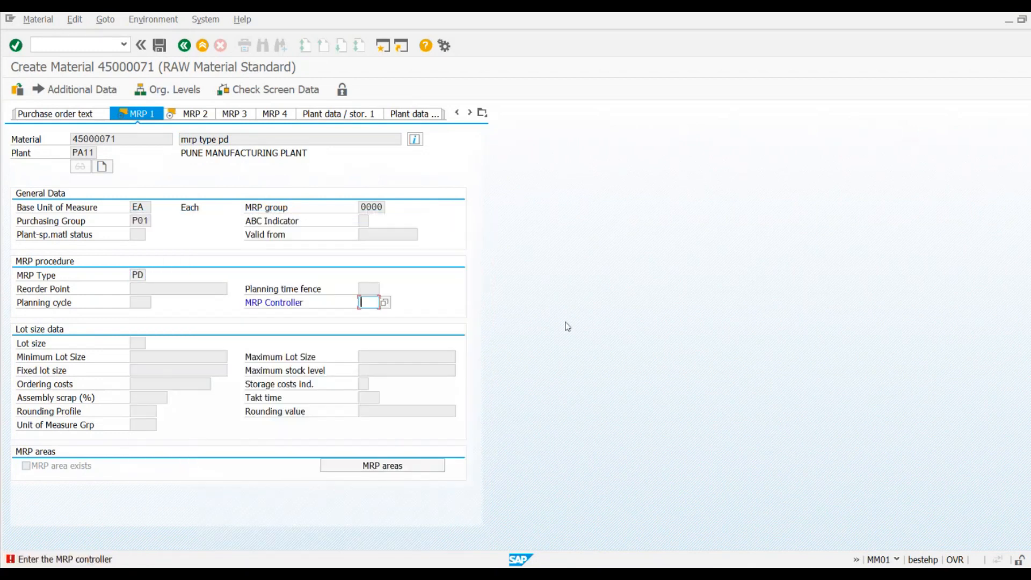
Look through the available MRP controllers and assign P00 to the material
left_click(385, 302)
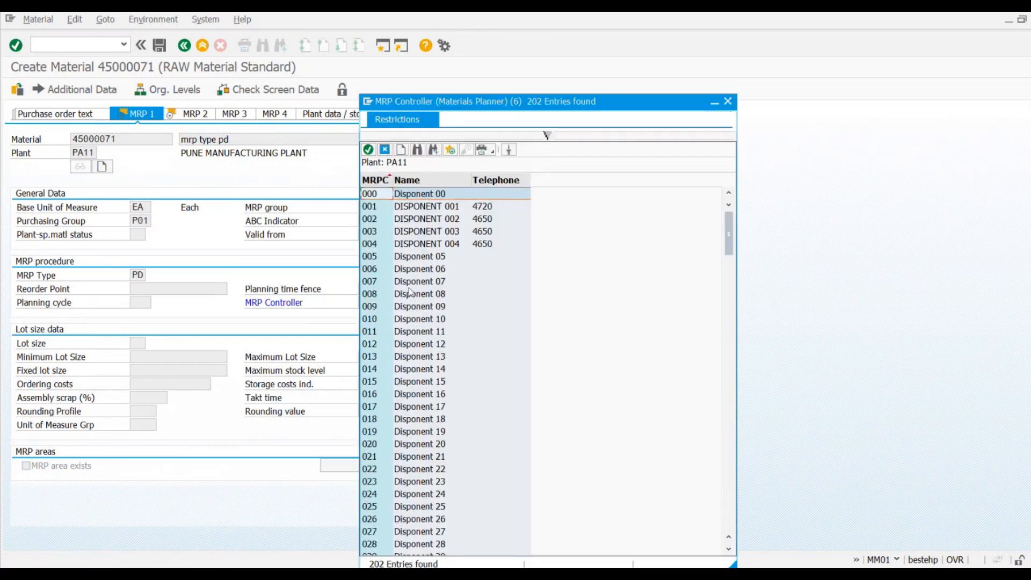
scroll(398, 469, "down", 6)
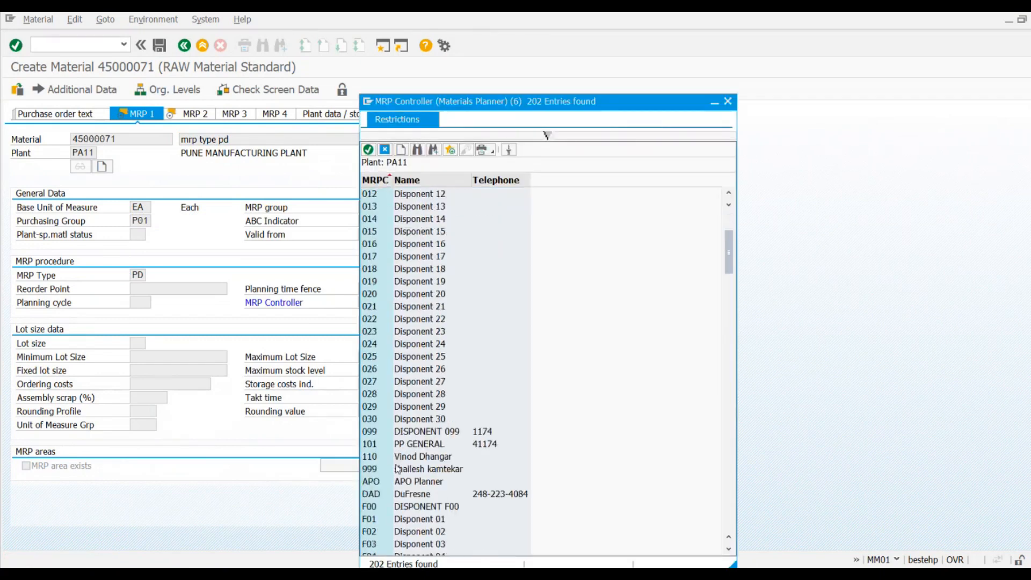
left_click(728, 101)
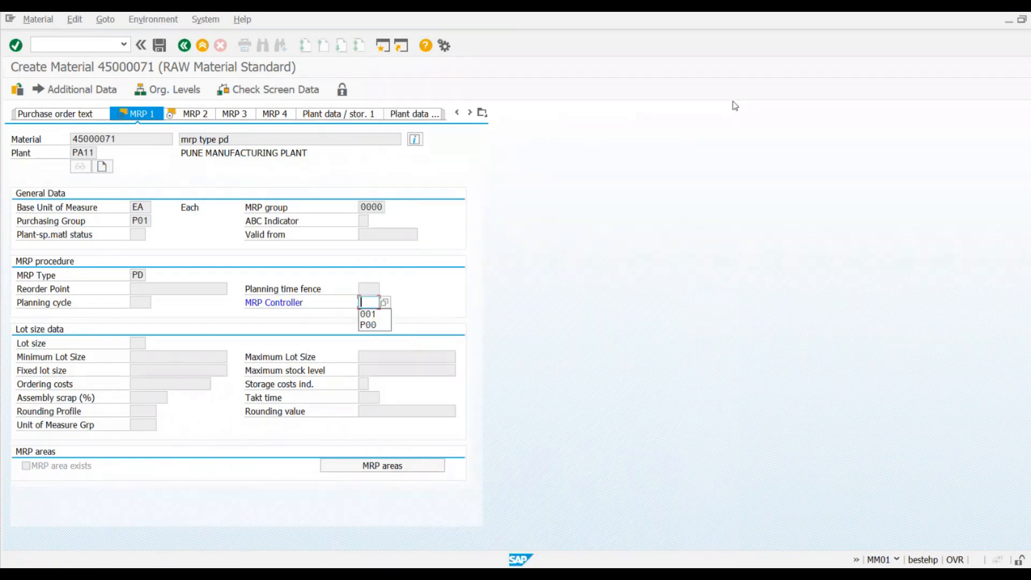
key("Down")
key("Down")
key("Return")
key("Return")
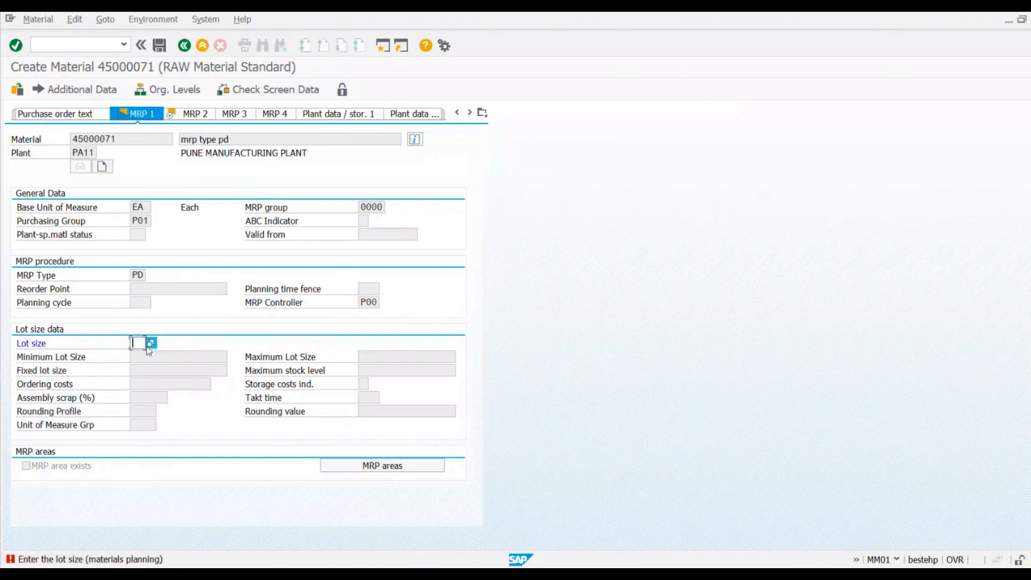
Pick a lot size from the available values and continue to the MRP 2 data
left_click(151, 342)
left_click(139, 183)
double_click(139, 183)
key("Return")
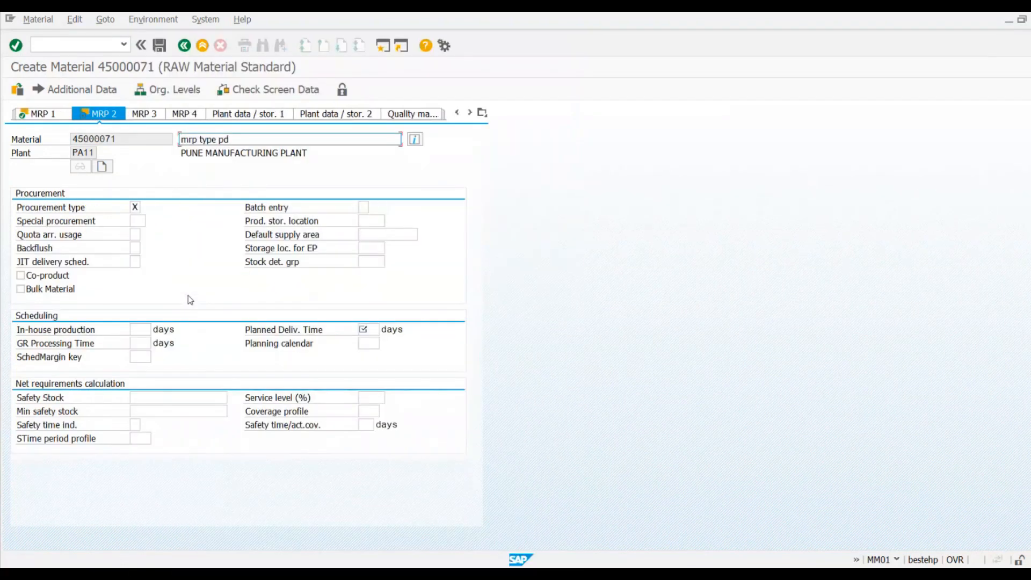
Change the procurement type to F, External procurement
left_click(135, 208)
left_click(145, 207)
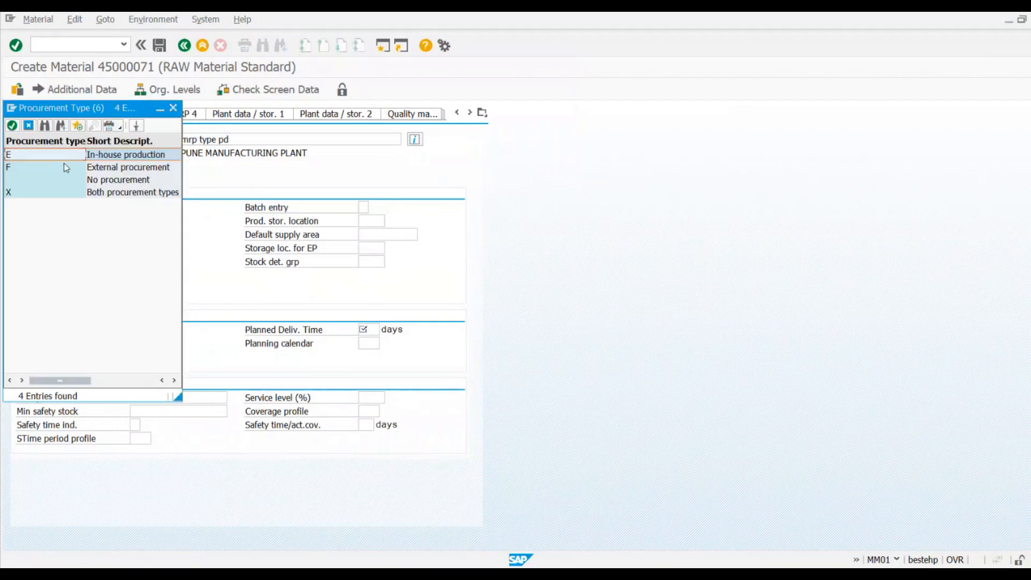
double_click(63, 163)
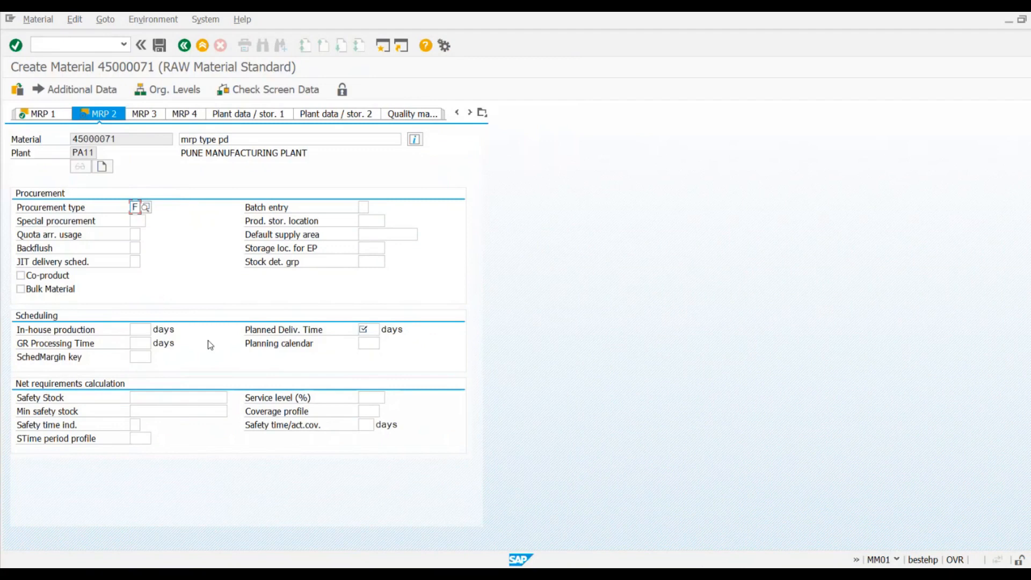
Set the planned delivery time to 10 days and the GR processing time to 1 day
left_click(371, 331)
type("10")
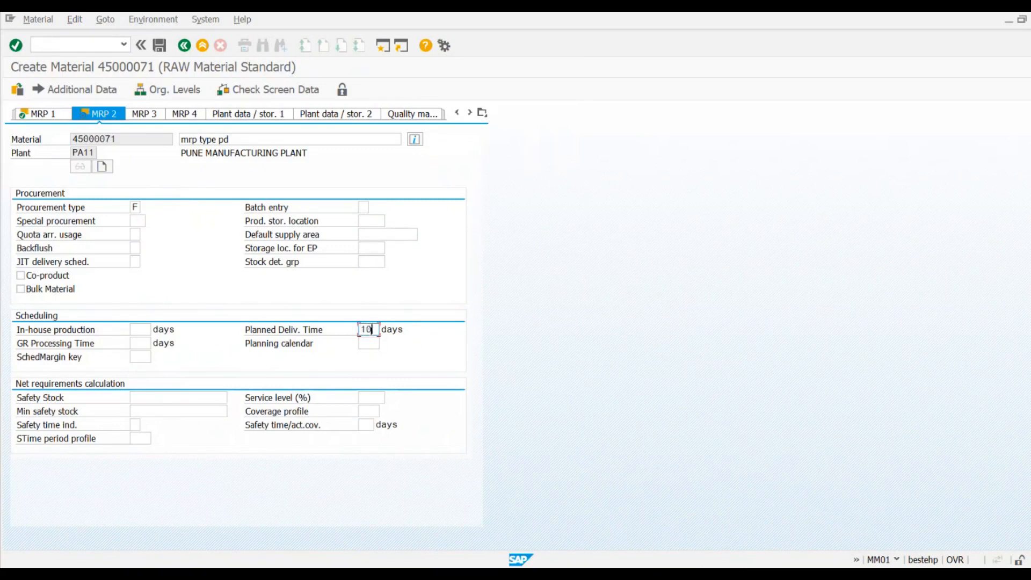
left_click(144, 329)
left_click(143, 344)
type("1")
key("Return")
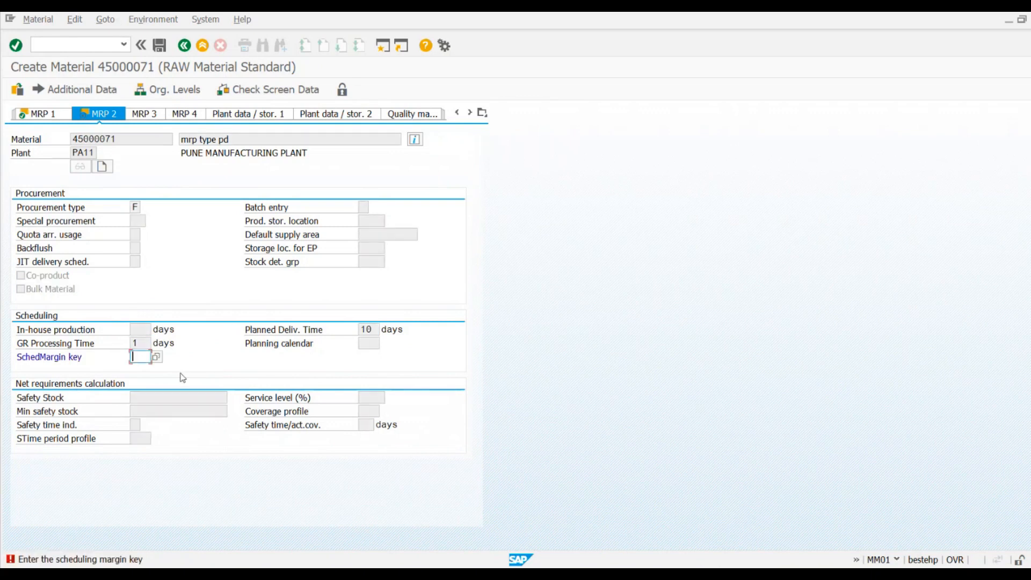
Choose scheduling margin key 000 and continue to the accounting data
left_click(156, 357)
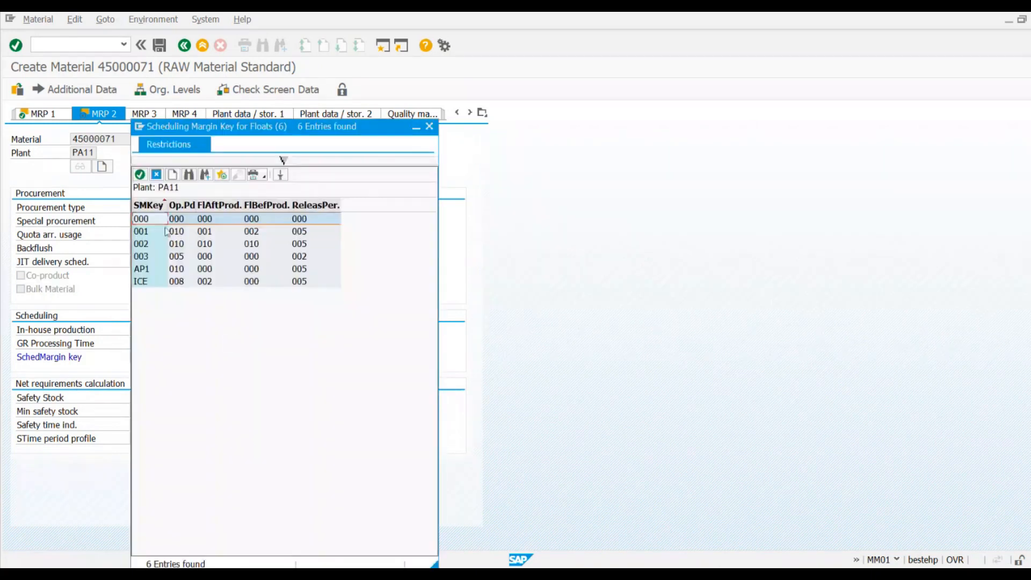
double_click(141, 220)
key("Return")
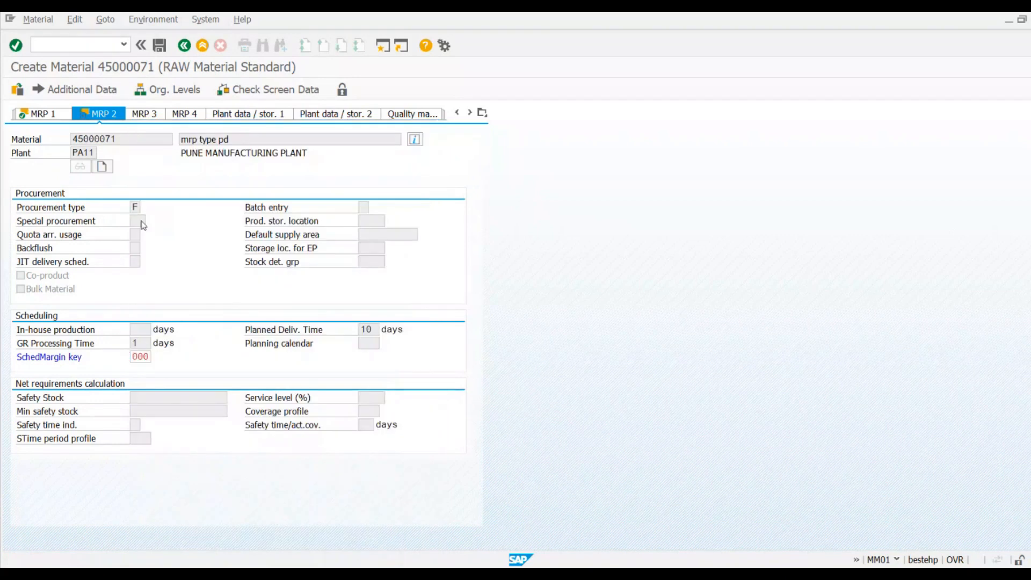
Set the valuation class to 3000 Raw materials 1 in the accounting data and save the new material
left_click(143, 276)
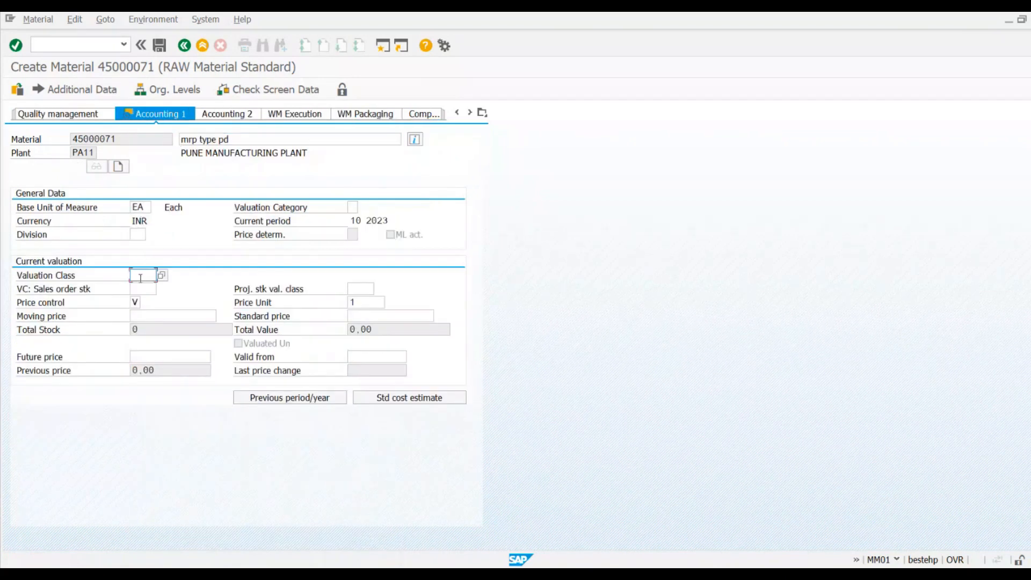
left_click(161, 276)
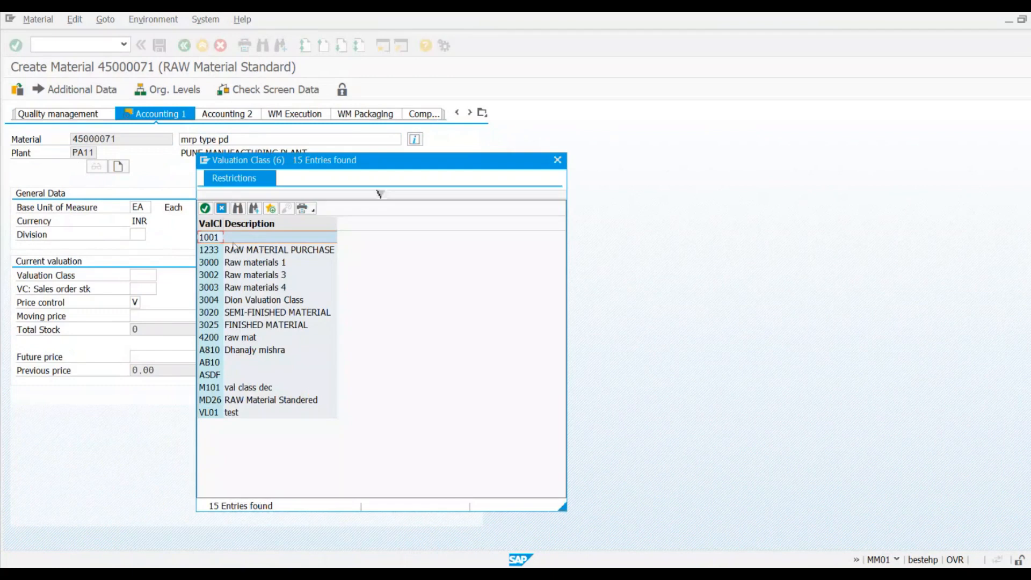
double_click(209, 262)
key("Return")
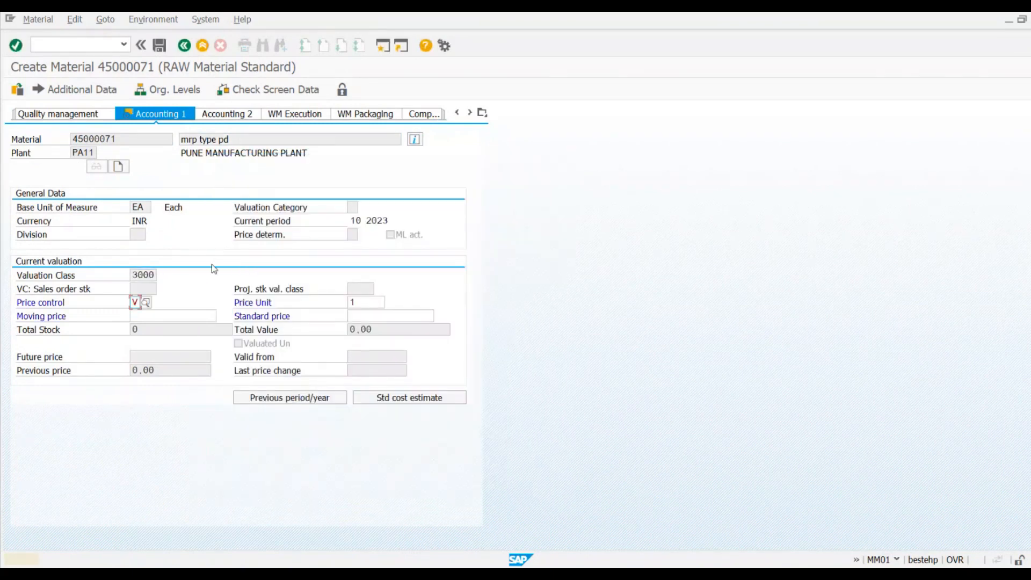
key("Return")
left_click(213, 266)
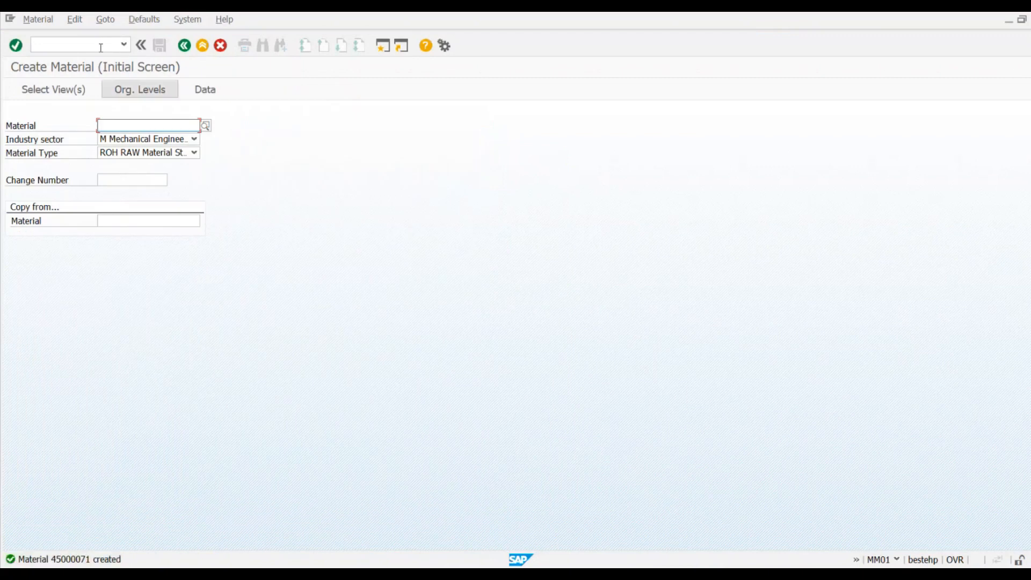
Check the new material's number in the material display transaction and return to the SAP start screen
left_click(38, 20)
mouse_move(69, 79)
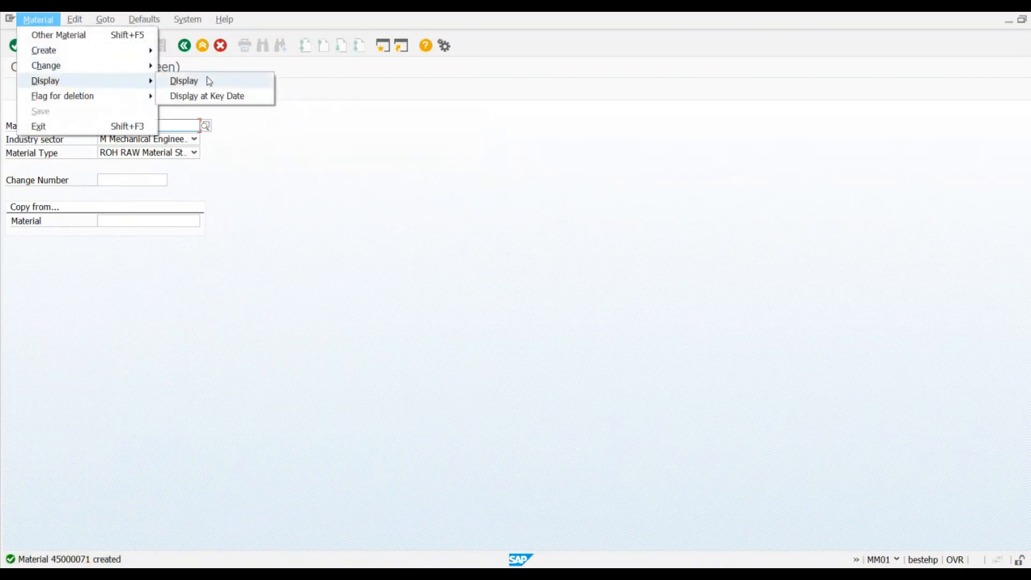
left_click(185, 81)
left_click_drag(164, 124, 92, 124)
left_click(93, 123)
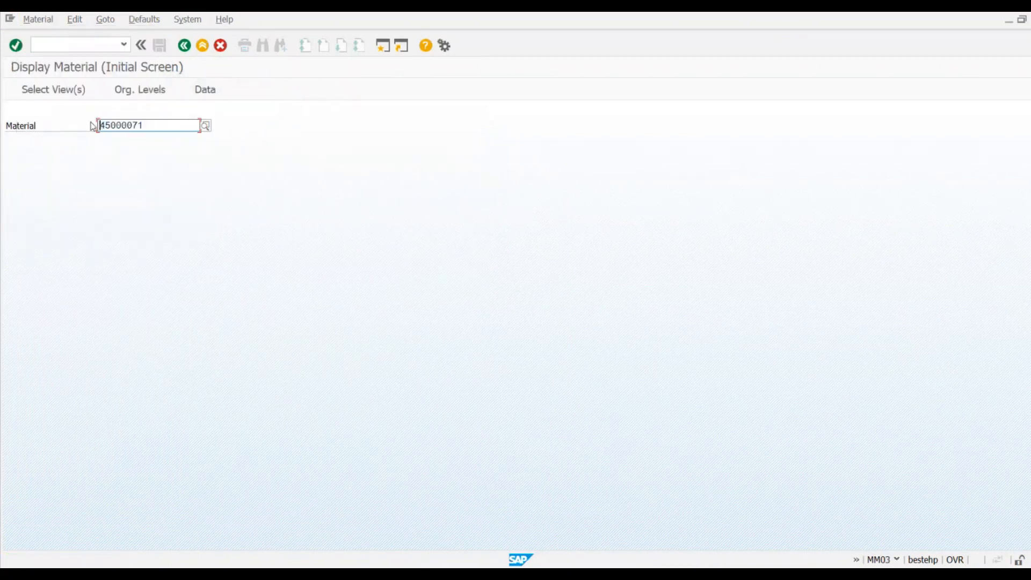
left_click(184, 45)
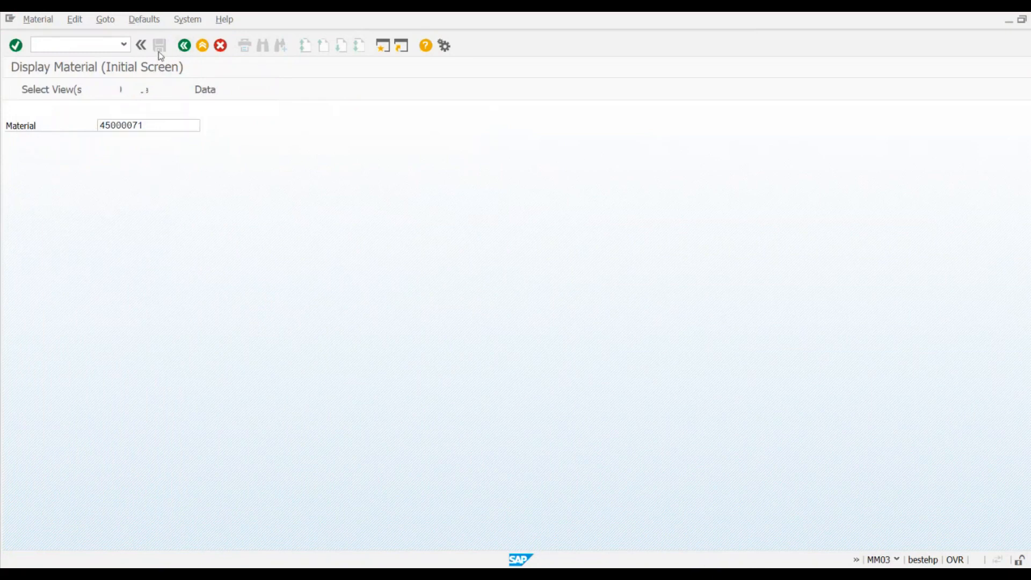
Run single-item, single-level planning (MD03) for material 45000071 in plant PA11, displaying the results before saving, and leave without saving them
type("md0")
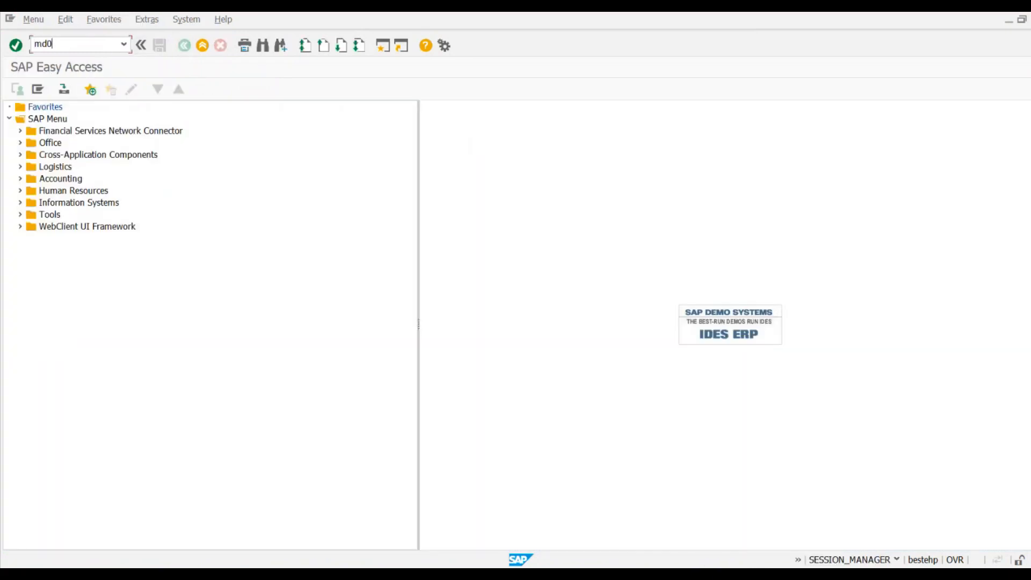
type("3")
key("Return")
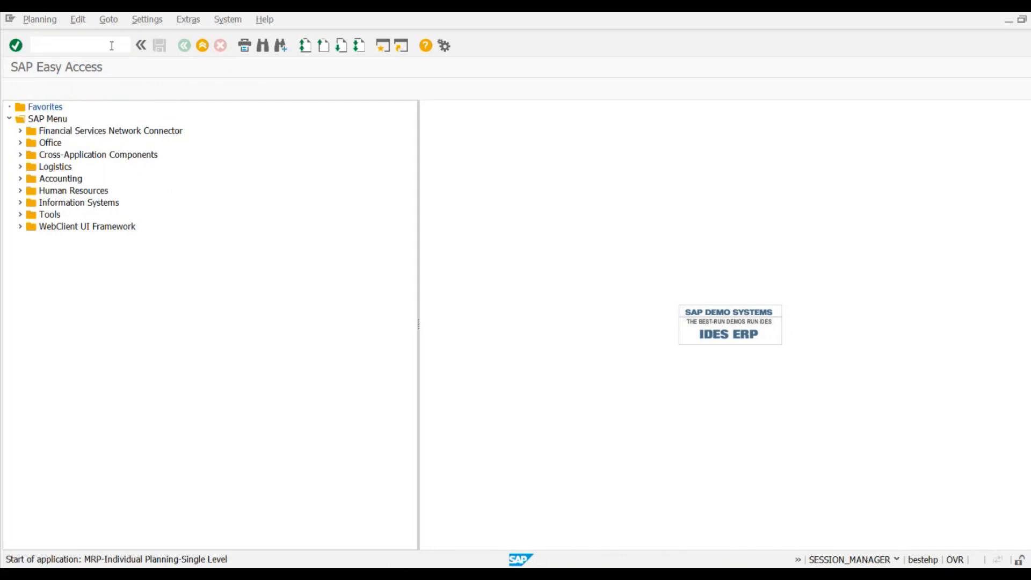
left_click(38, 333)
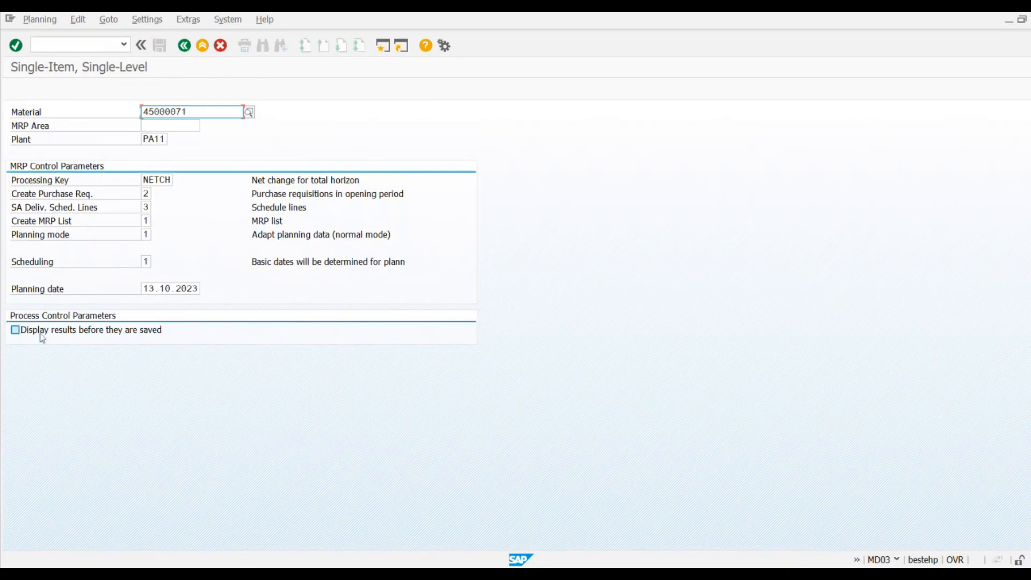
key("Return")
key("Return")
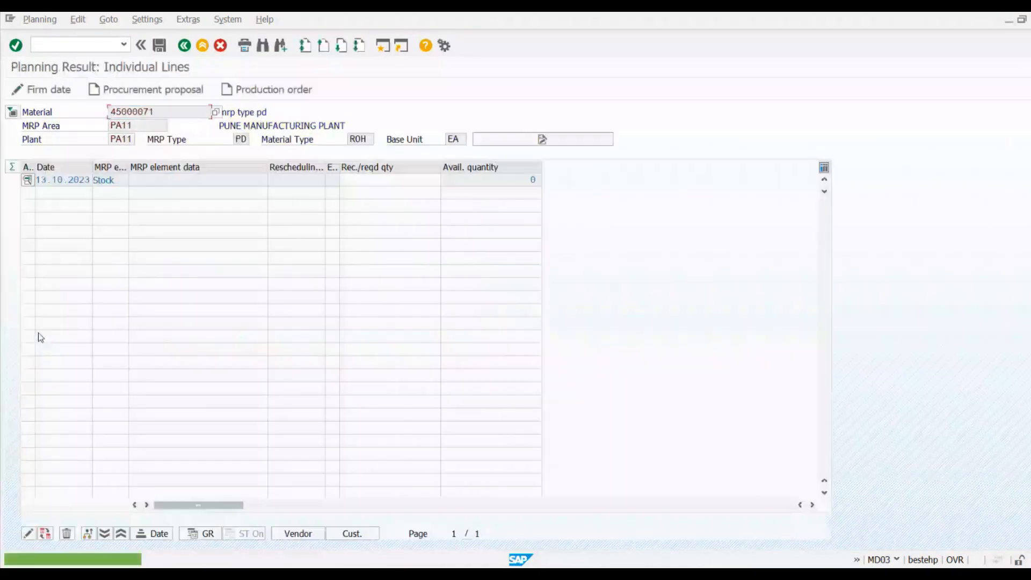
left_click(497, 185)
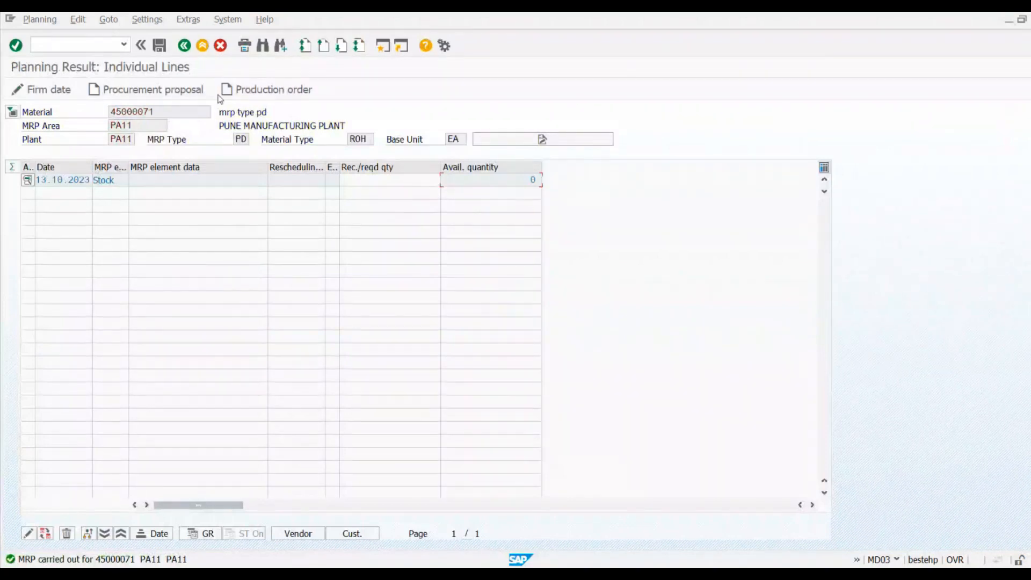
left_click(184, 45)
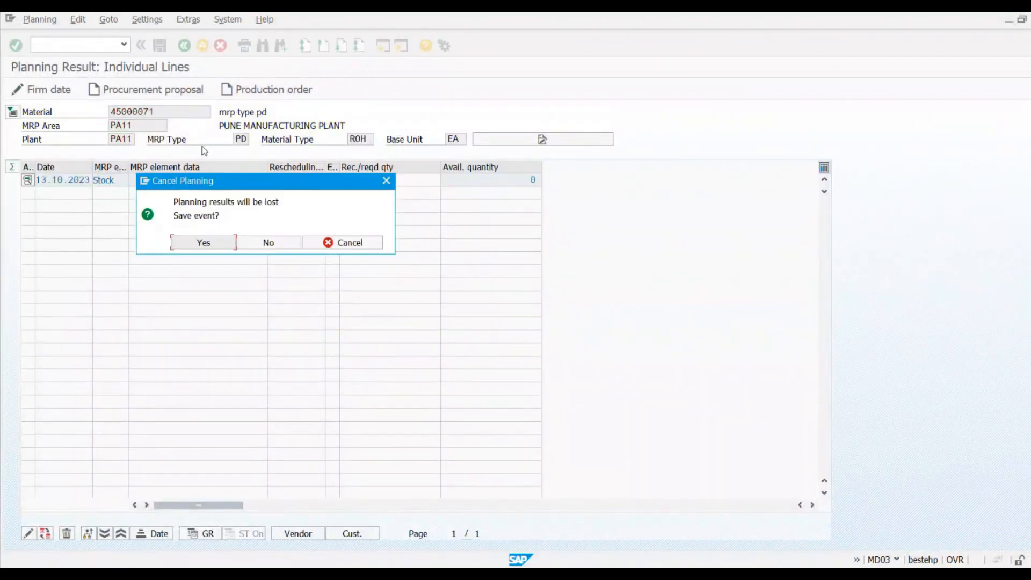
left_click(290, 242)
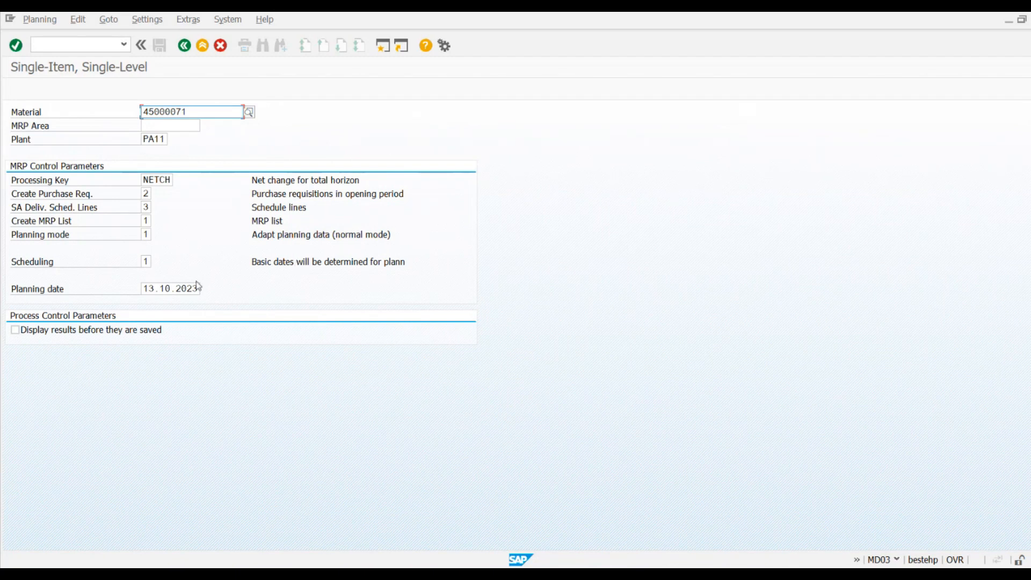
Switch to the SAP session showing the MRP list of material 45000026 and return it to the SAP Easy Access screen
left_click(382, 51)
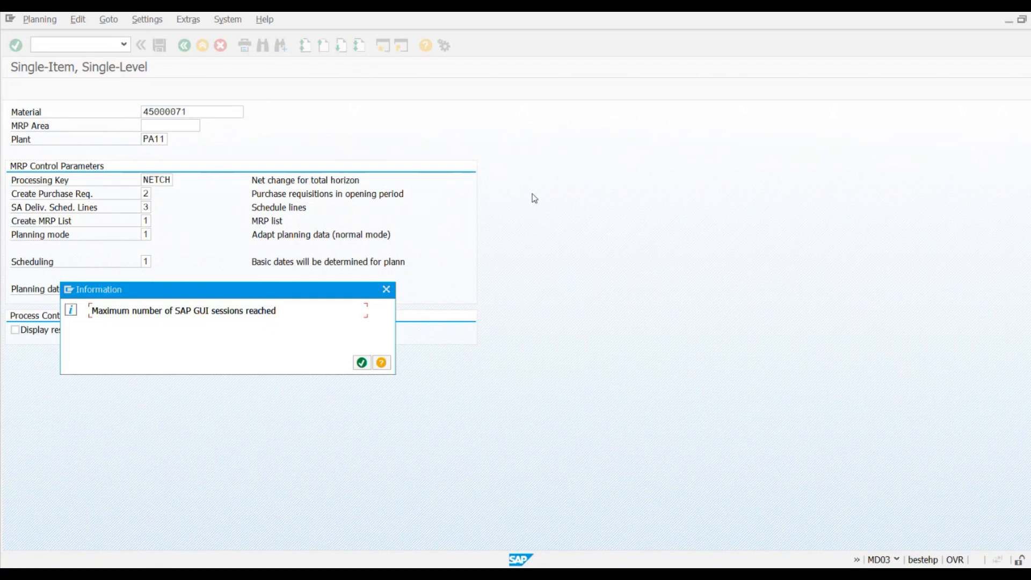
left_click(361, 362)
key("alt+Tab")
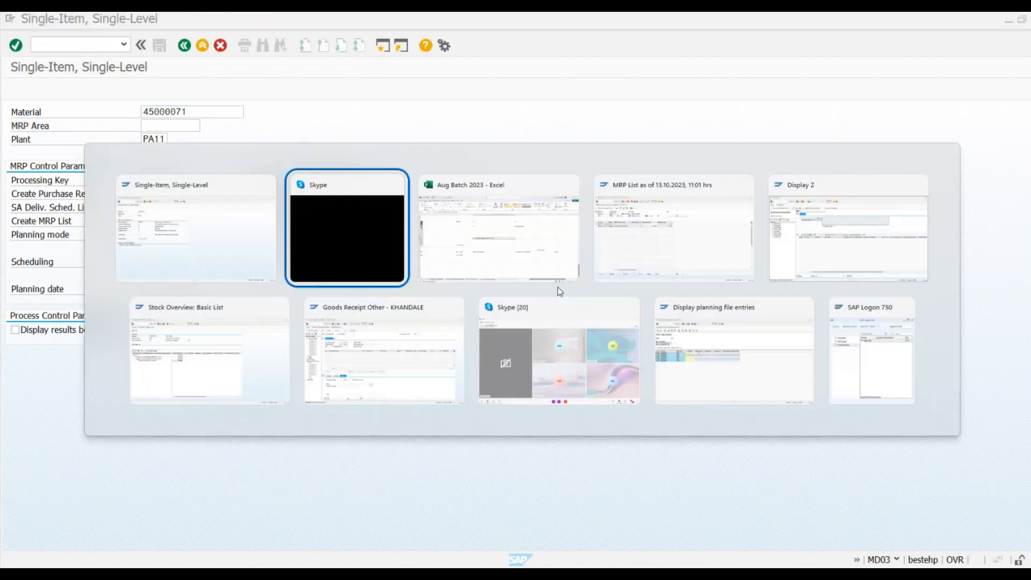
key("alt+Tab")
key("alt+Tab")
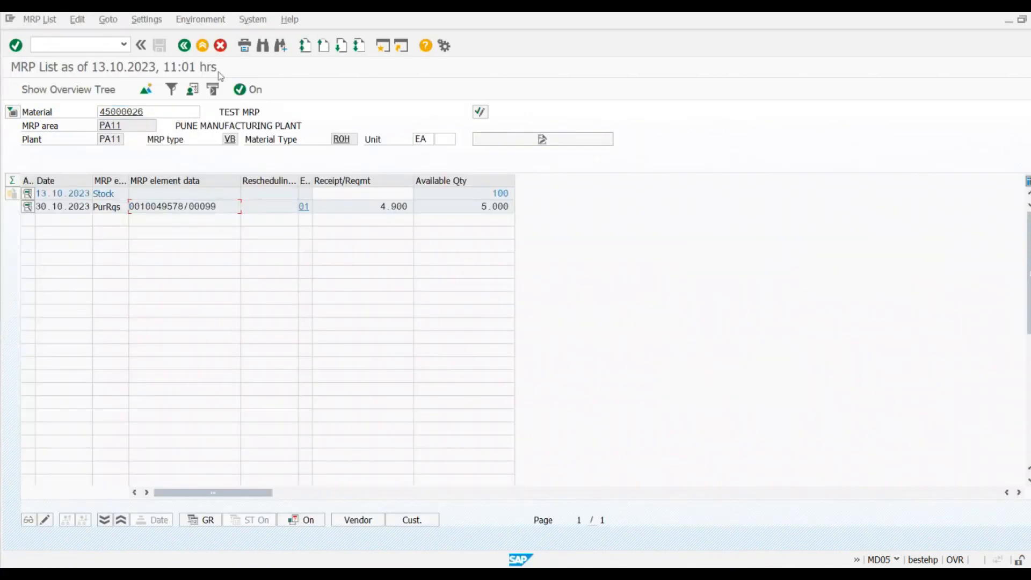
left_click(215, 49)
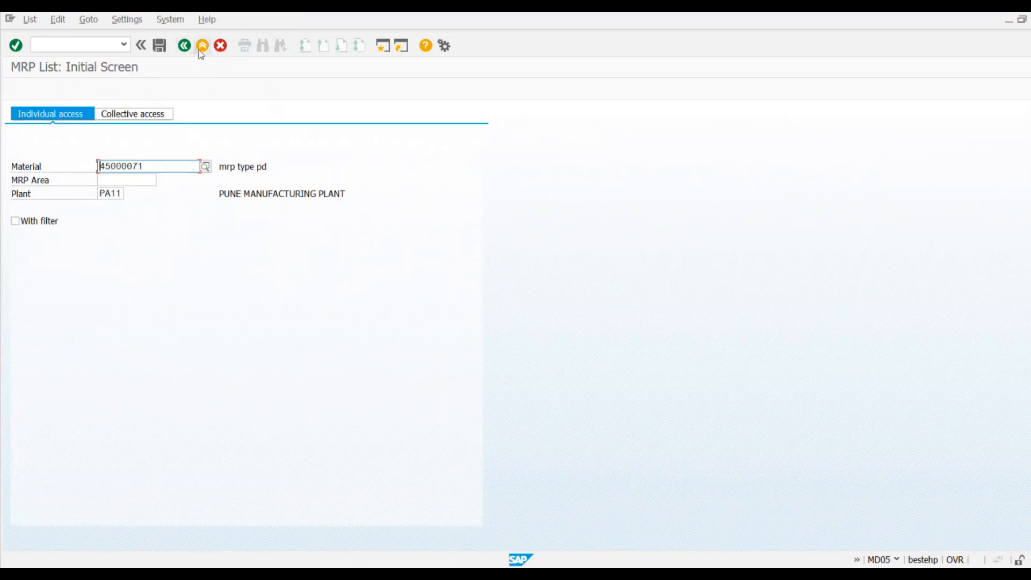
left_click(203, 46)
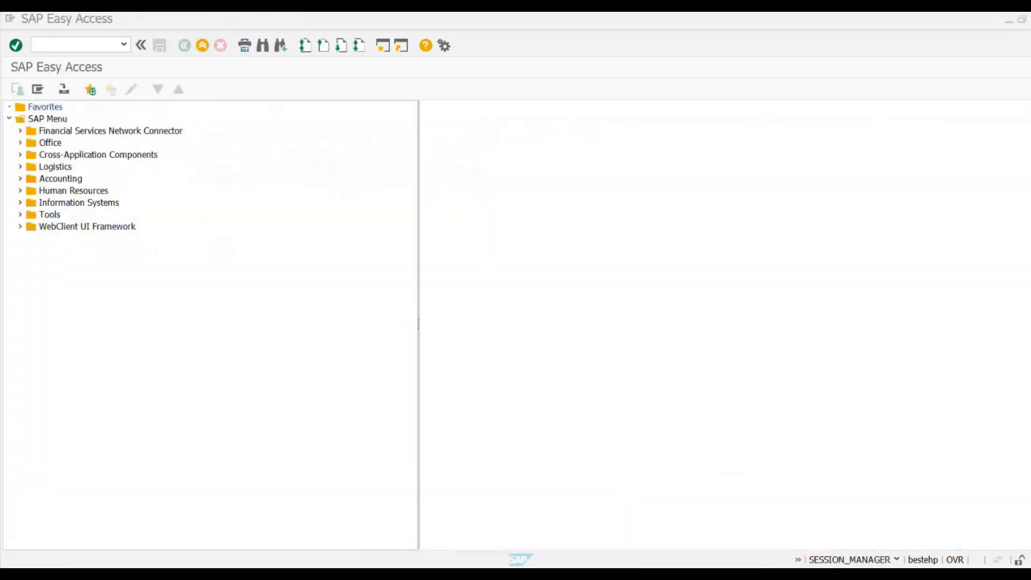
Start transaction MD64 for planned independent requirements in the freed SAP session
key("alt+Tab")
left_click(859, 375)
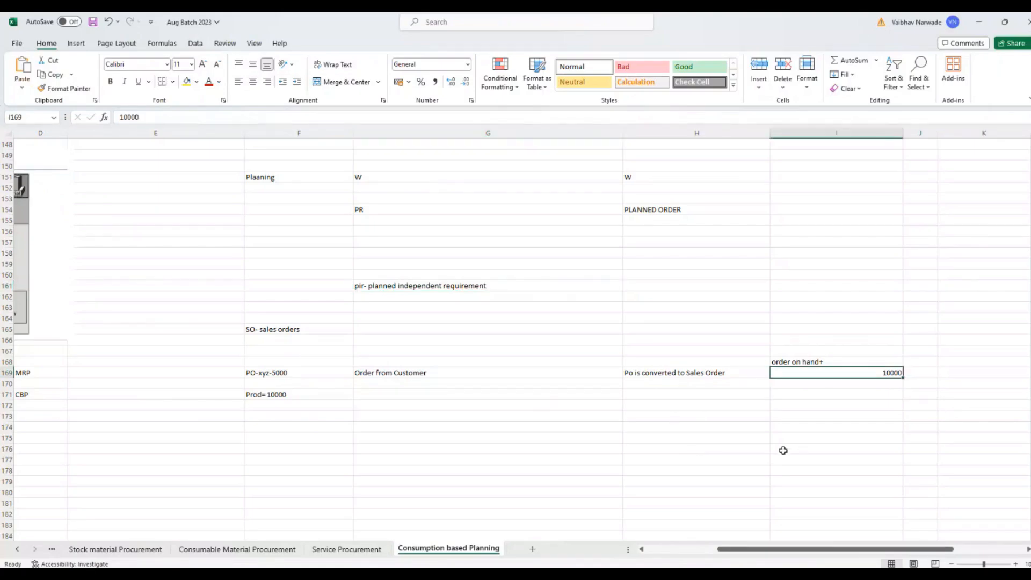
key("alt+Tab")
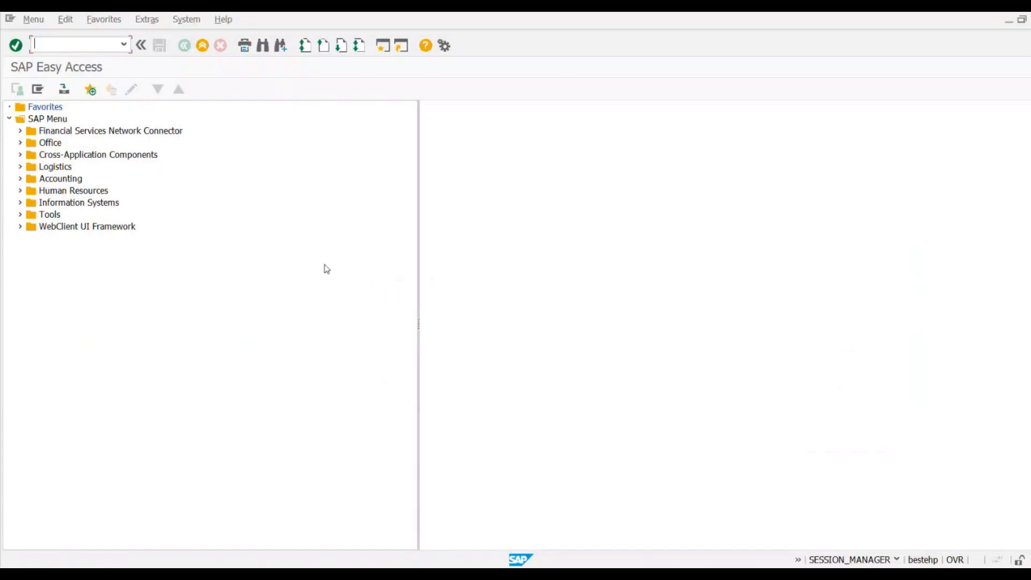
type("md64")
key("Return")
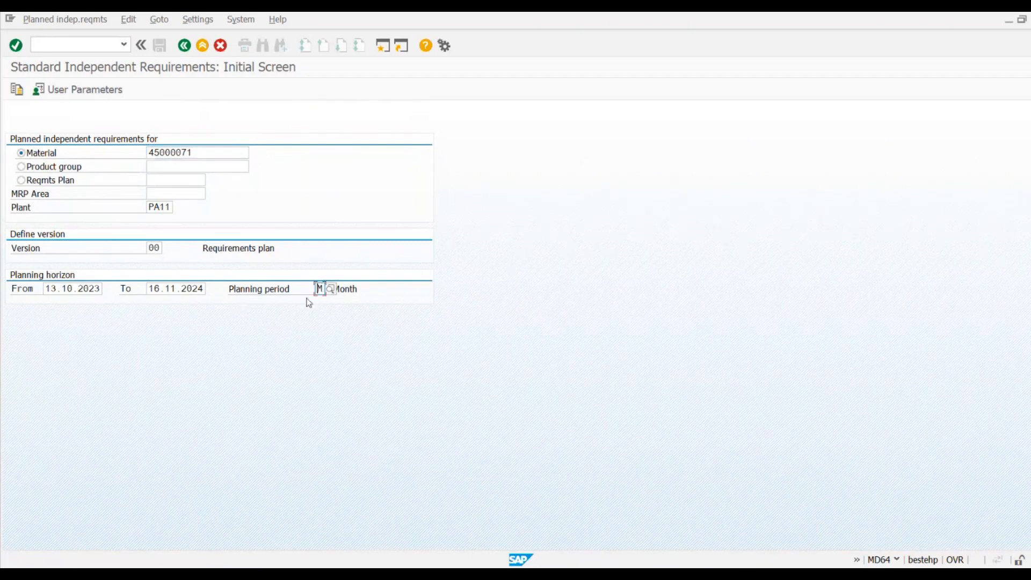
Choose M Month format as the planning period and open the planning table for material 45000071 in plant PA11
left_click(331, 289)
left_click_drag(462, 162, 545, 174)
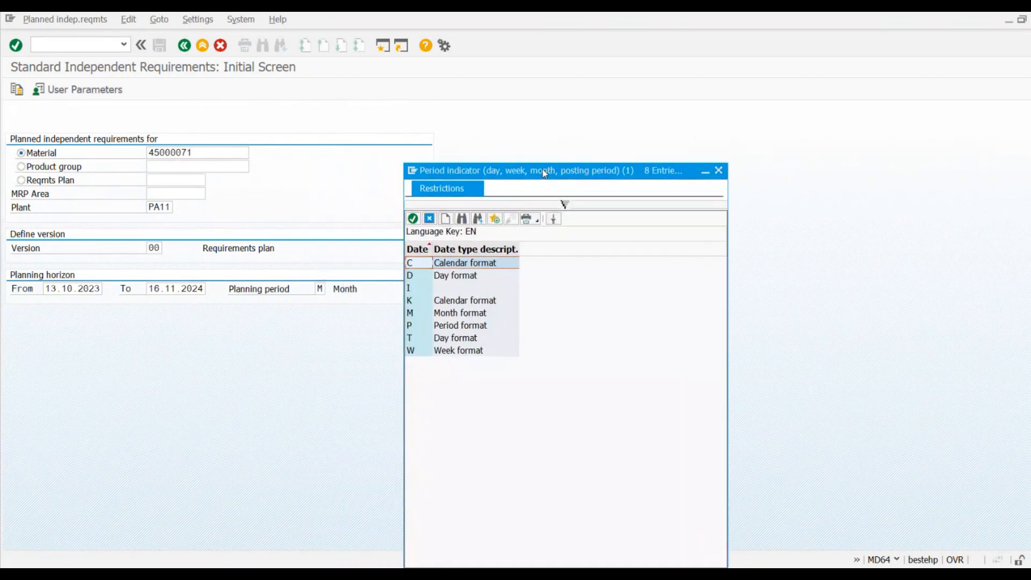
left_click(438, 277)
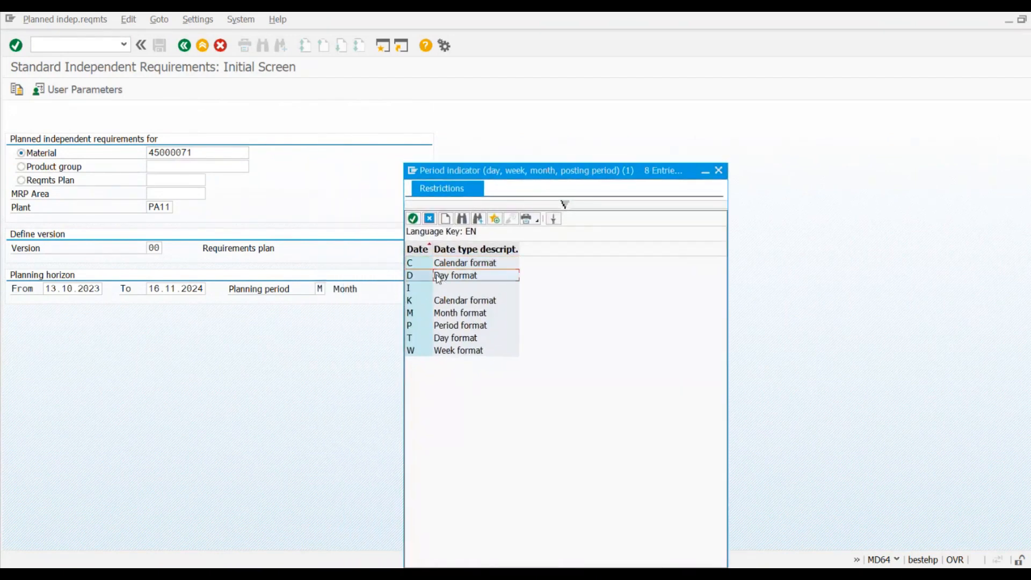
left_click(449, 314)
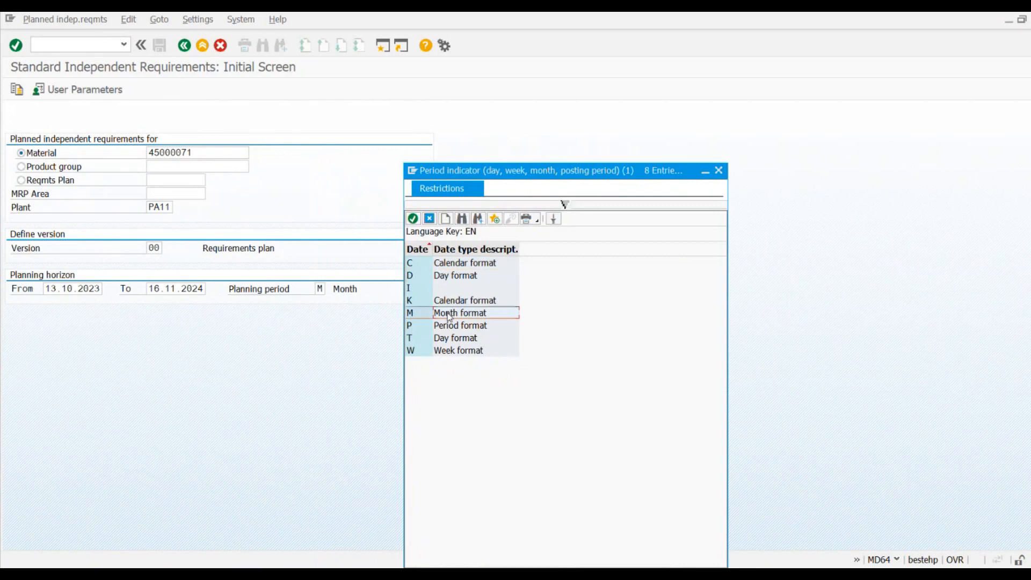
left_click(450, 350)
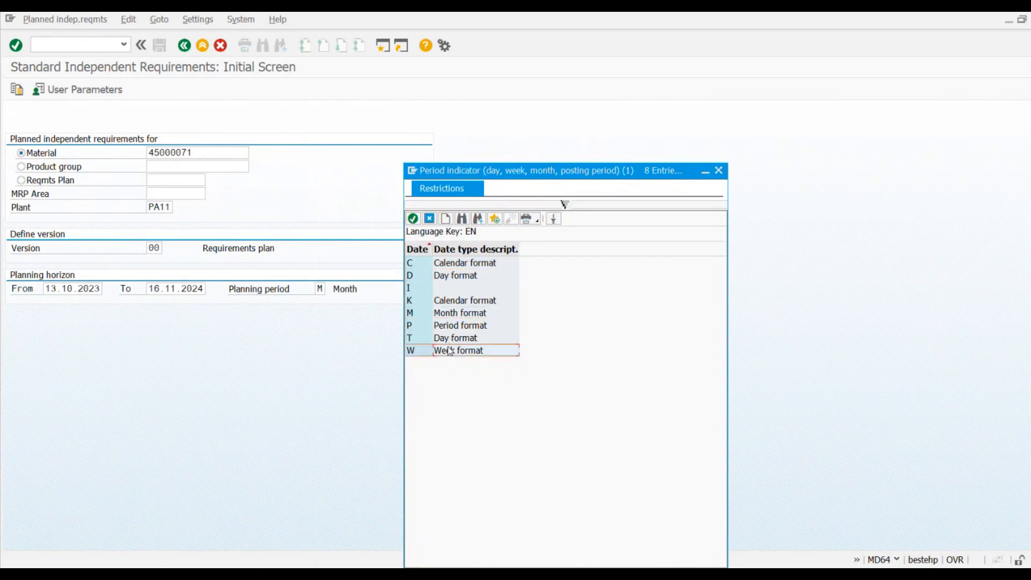
left_click(481, 315)
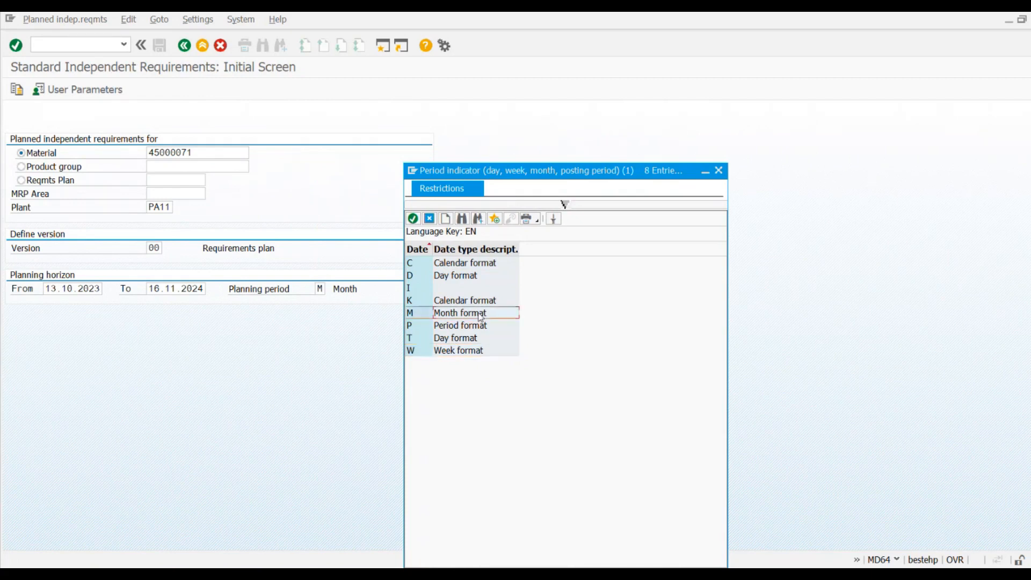
left_click(478, 354)
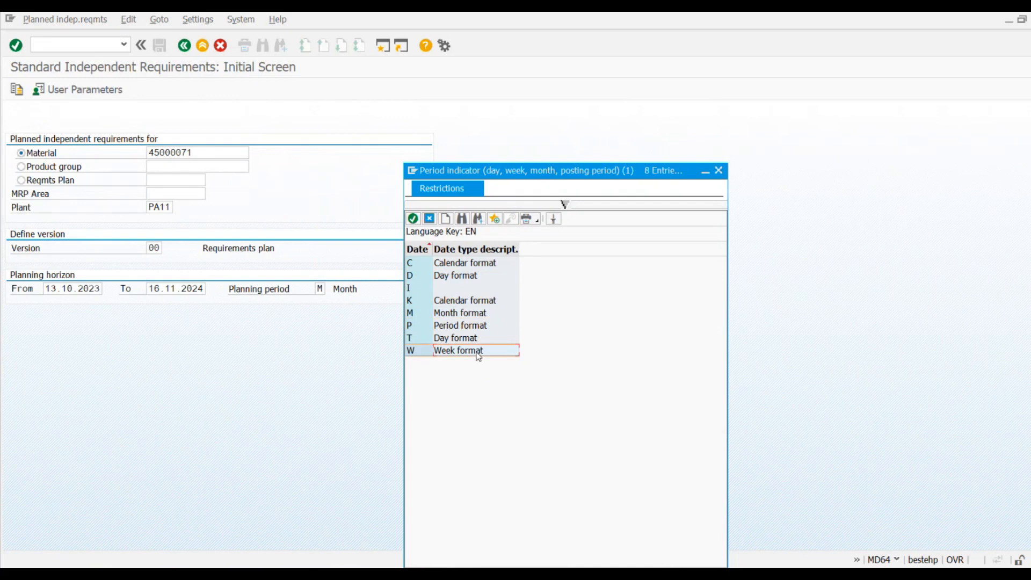
double_click(463, 312)
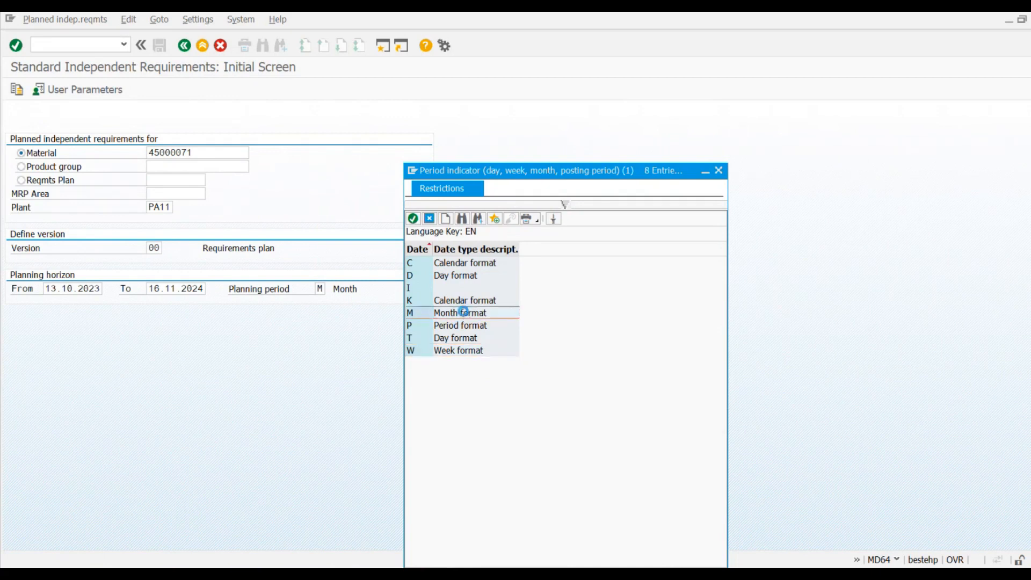
key("Return")
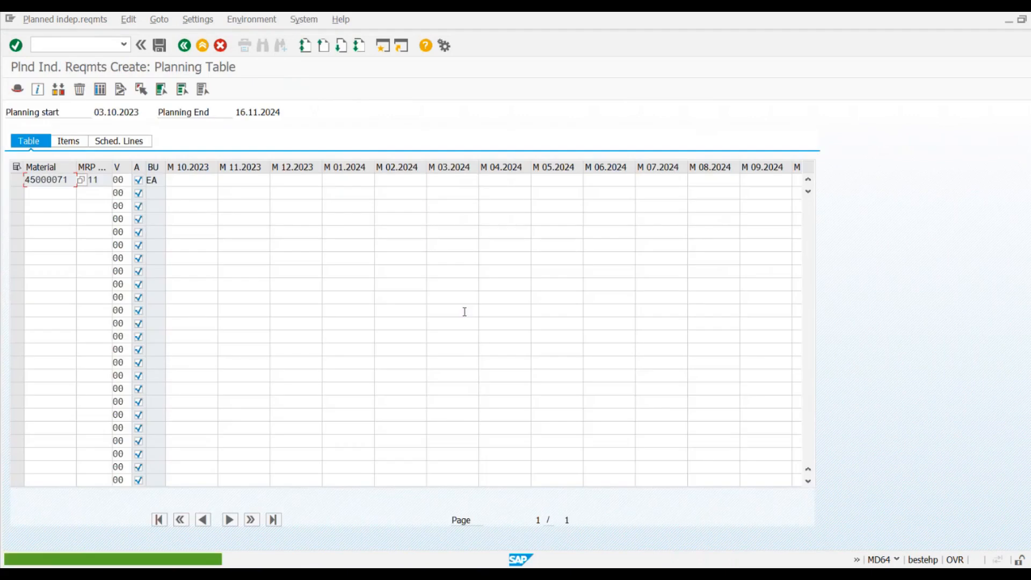
Examine the material's row and its monthly requirement columns from 10.2023 to 01.2024 in the planning table
left_click(175, 180)
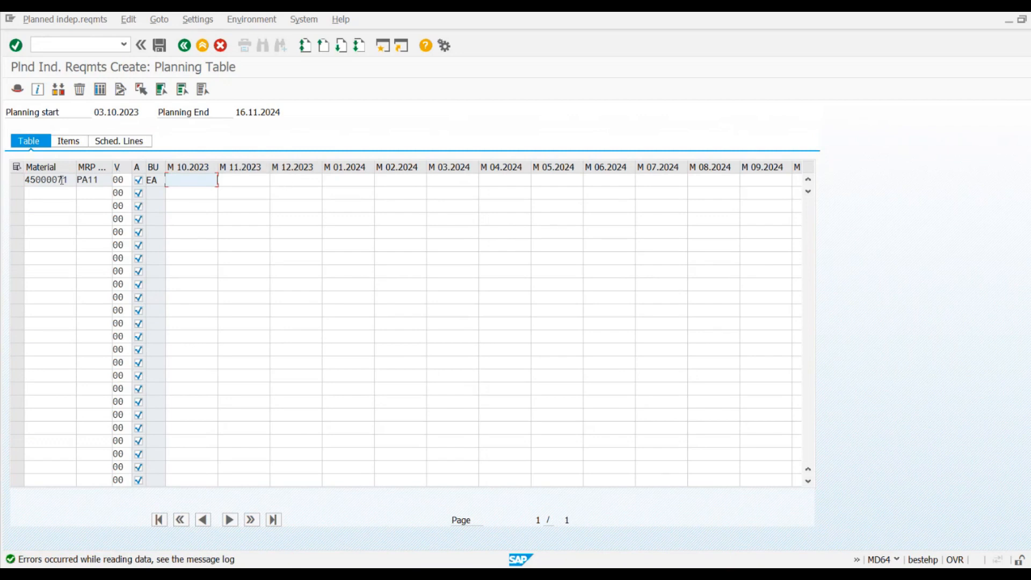
left_click_drag(73, 178, 19, 185)
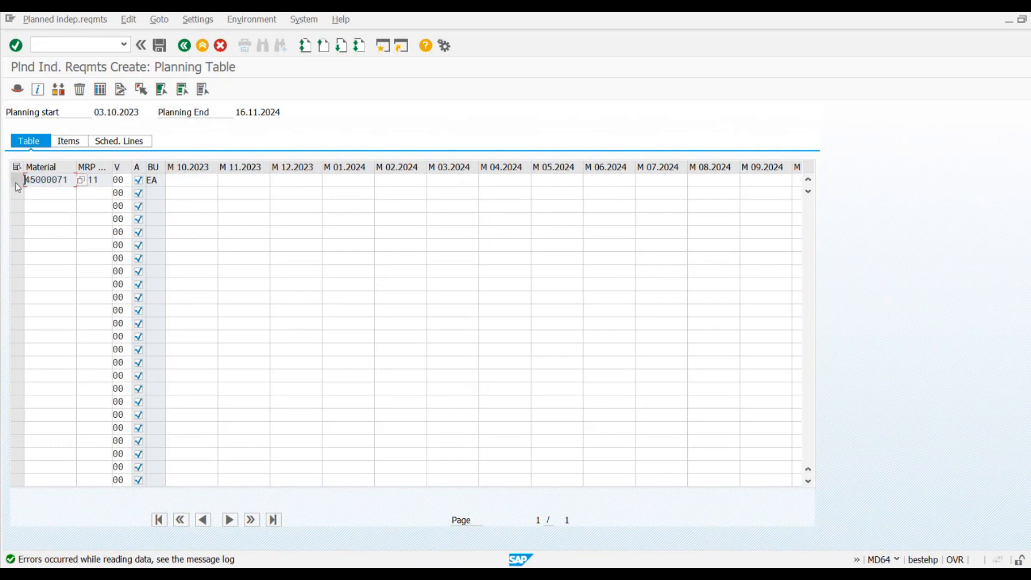
left_click(203, 182)
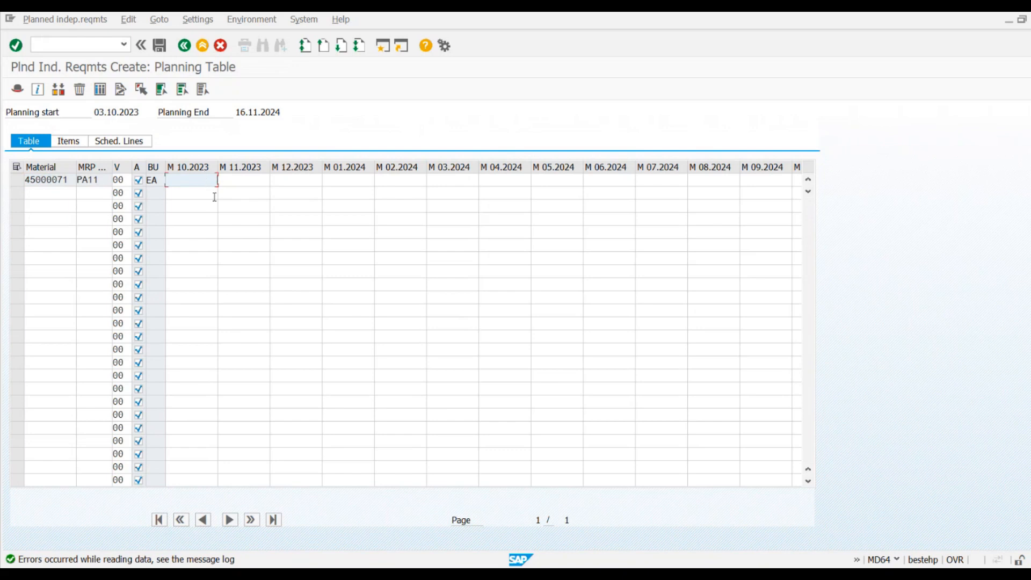
left_click(234, 182)
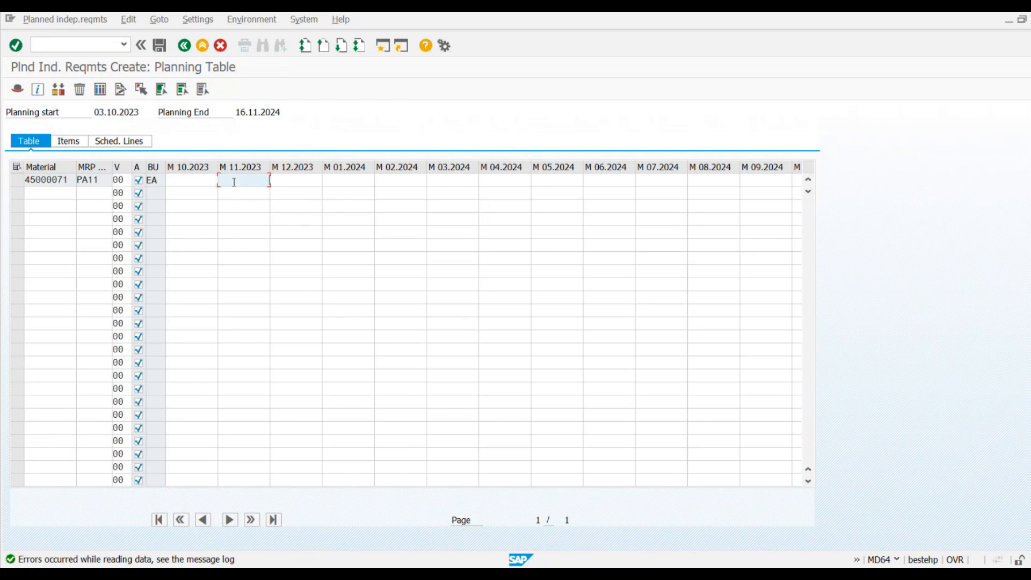
left_click(277, 182)
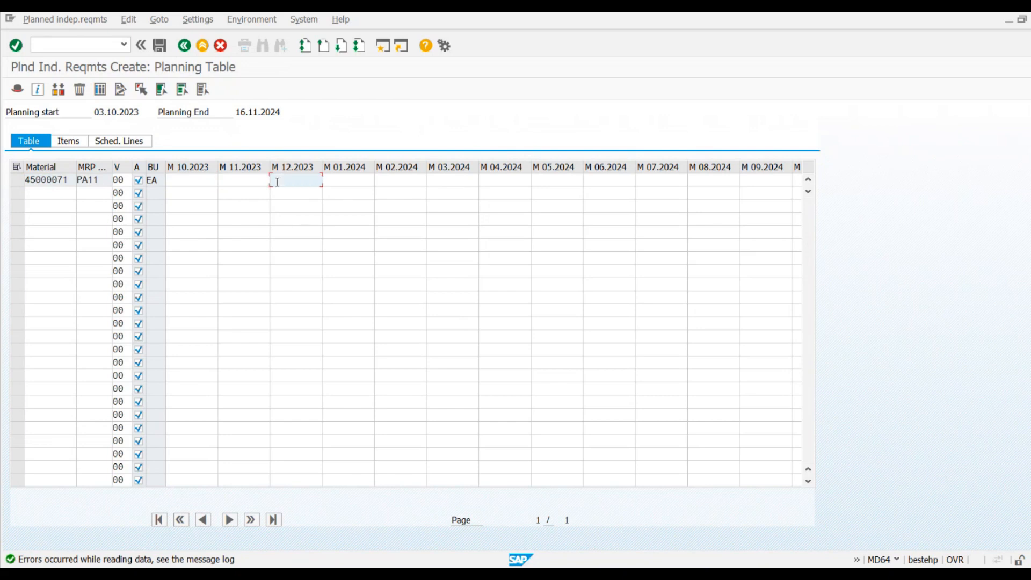
left_click(338, 182)
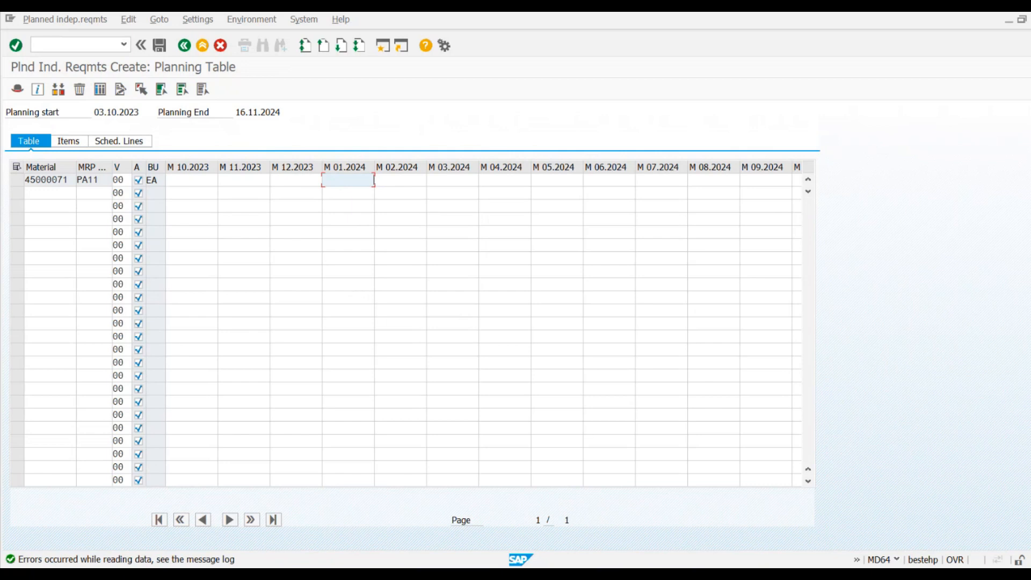
Switch to the Excel notes and enter 5000 in cells I170 and J170 below the order-on-hand quantity
left_click(715, 574)
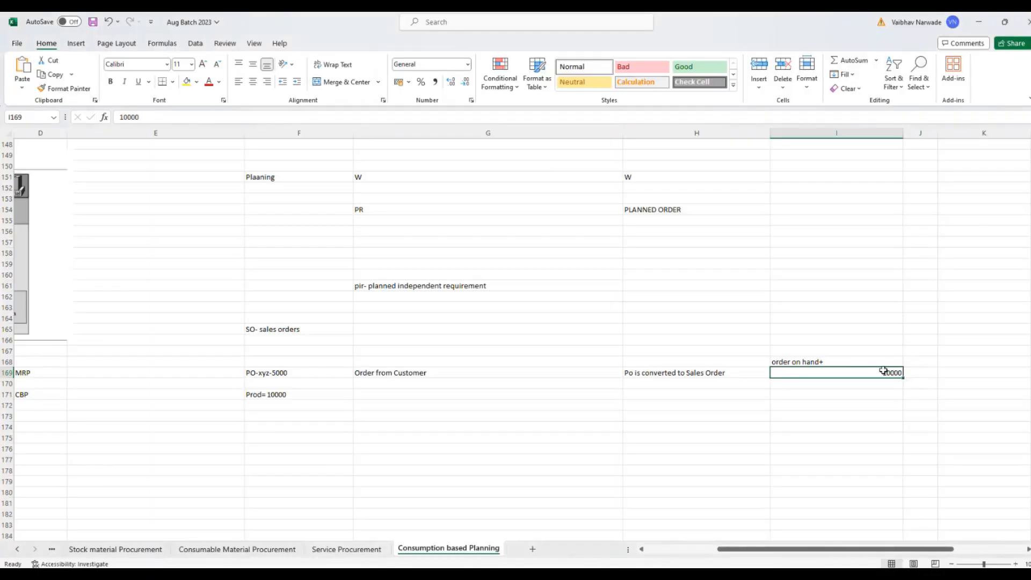
left_click(800, 387)
type("5000")
key("Tab")
type("5")
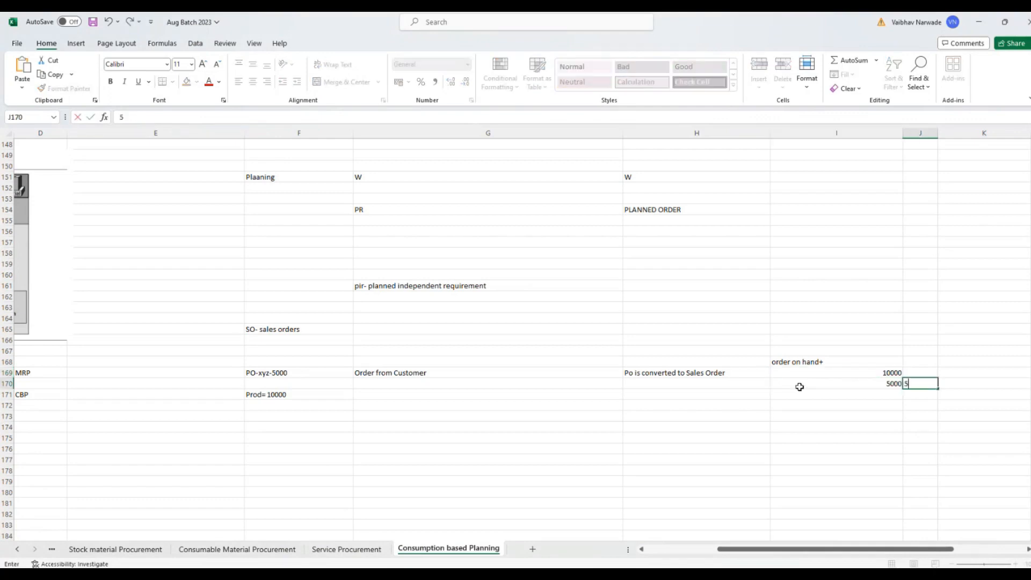
type("0000")
key("Return")
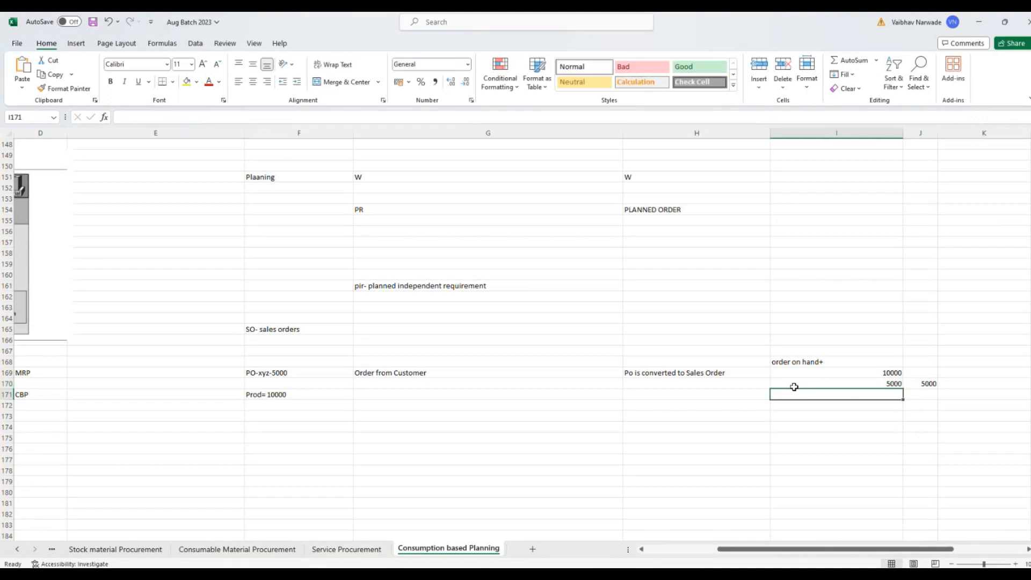
Enter 3300 in cells I171, J171 and K171 below the 5000 quantities in the Excel notes
type("3000")
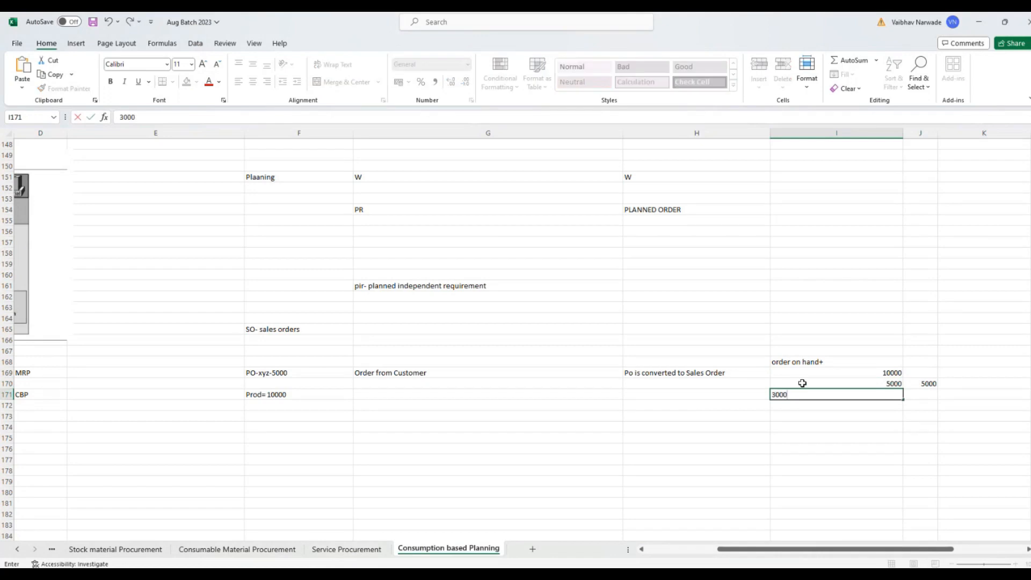
key("BackSpace")
key("BackSpace")
key("BackSpace")
type("300")
key("Tab")
type("30")
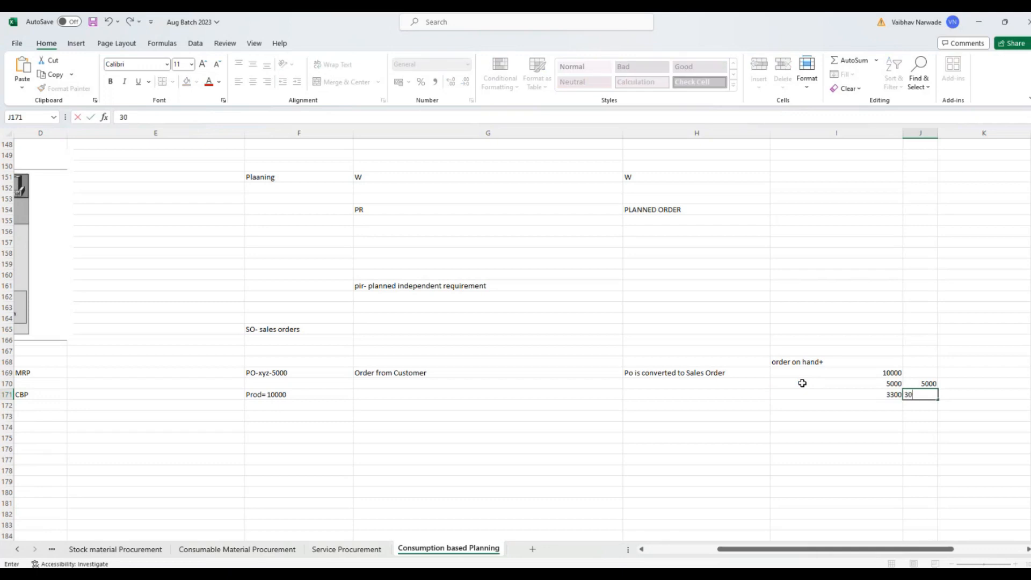
key("BackSpace")
type("300")
key("Tab")
type("3300")
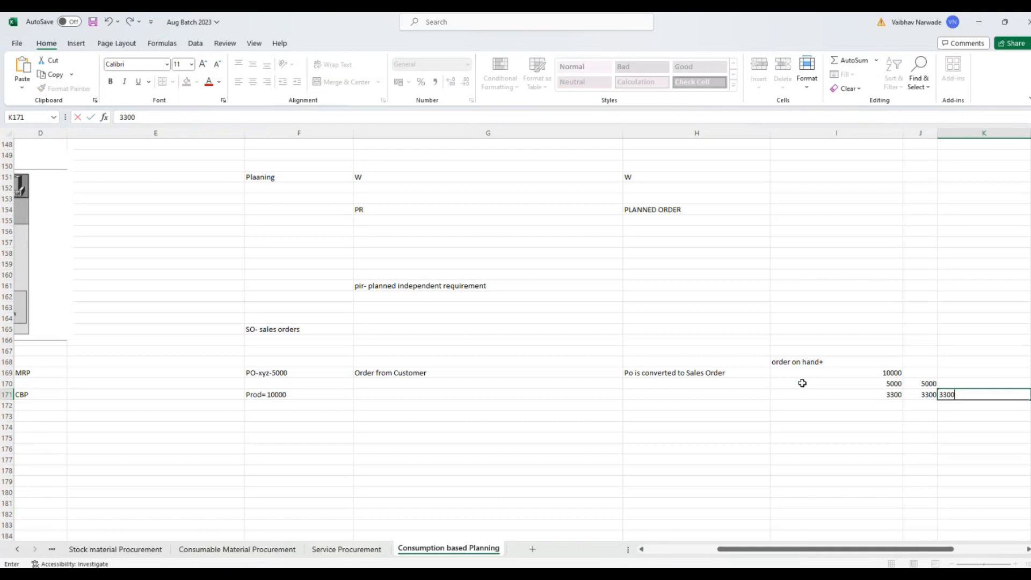
key("Return")
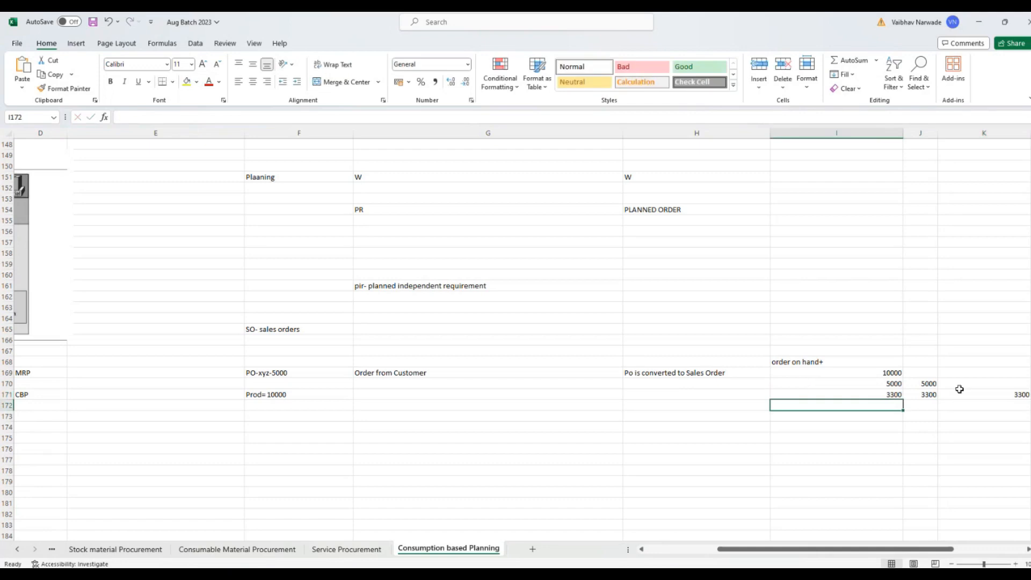
left_click(836, 373)
left_click(982, 396)
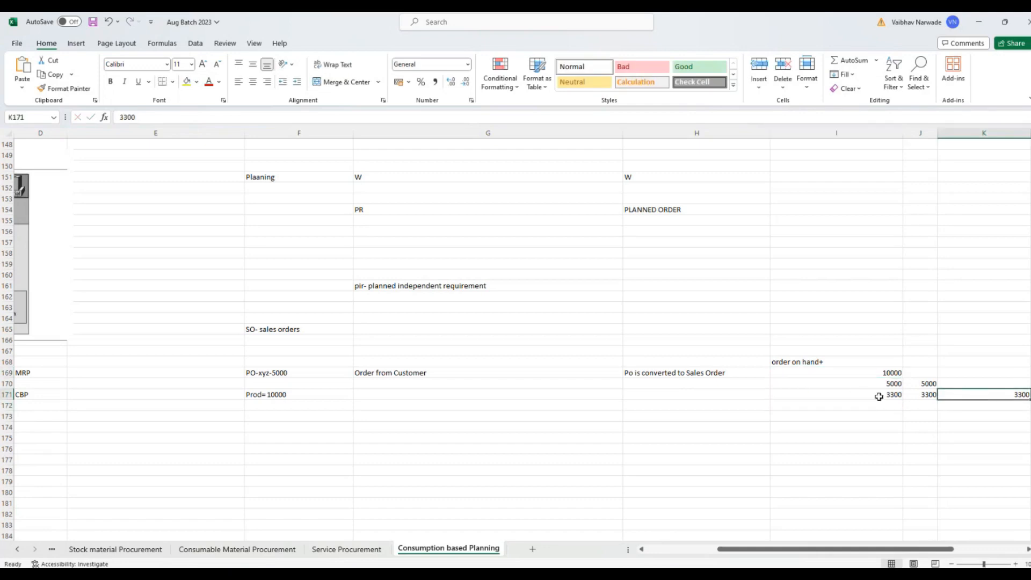
Switch to the SAP planning table and enter requirements for material 45000071: 3000 for 11.2023, 3500 for 12.2023 and 3000 for 01.2024
key("alt+Tab")
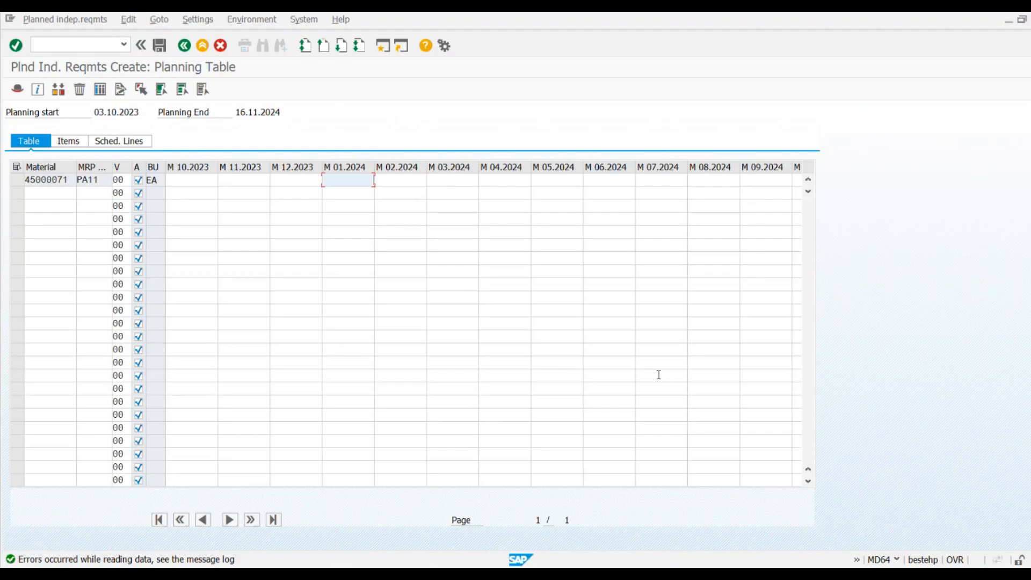
left_click(243, 181)
left_click_drag(68, 184, 8, 189)
key("ctrl+c")
left_click(194, 182)
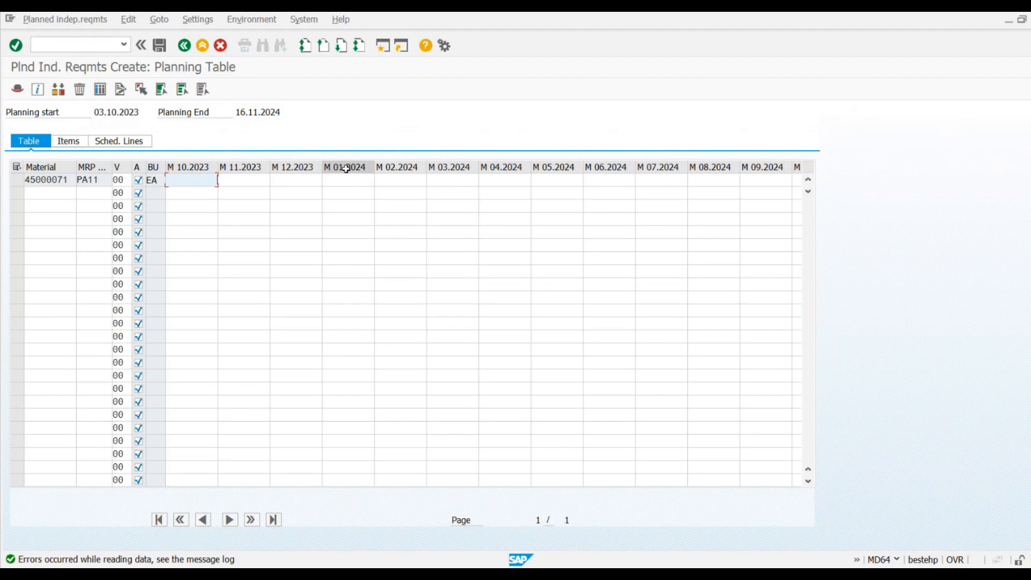
left_click(258, 179)
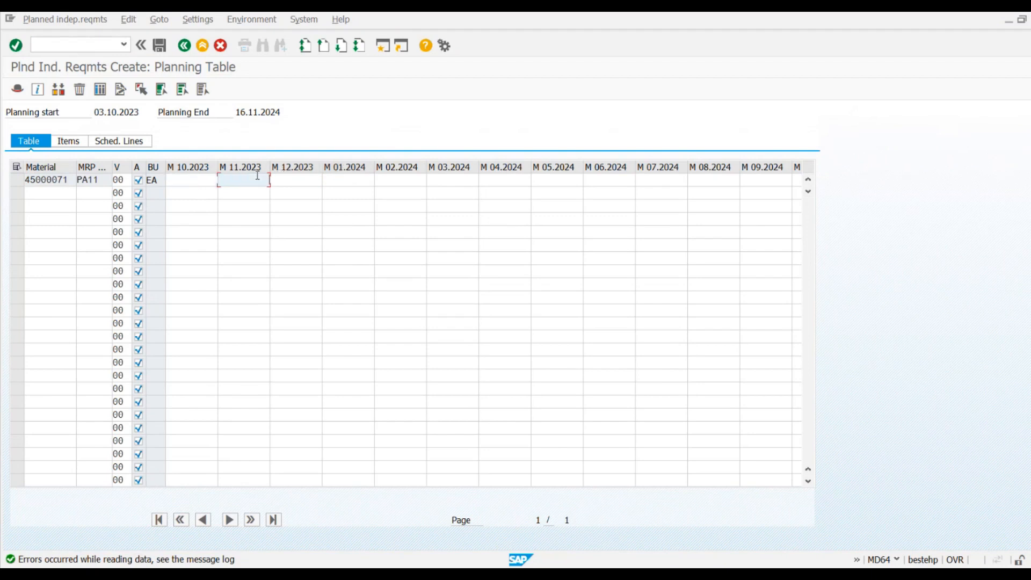
type("3000")
key("Tab")
type("35000")
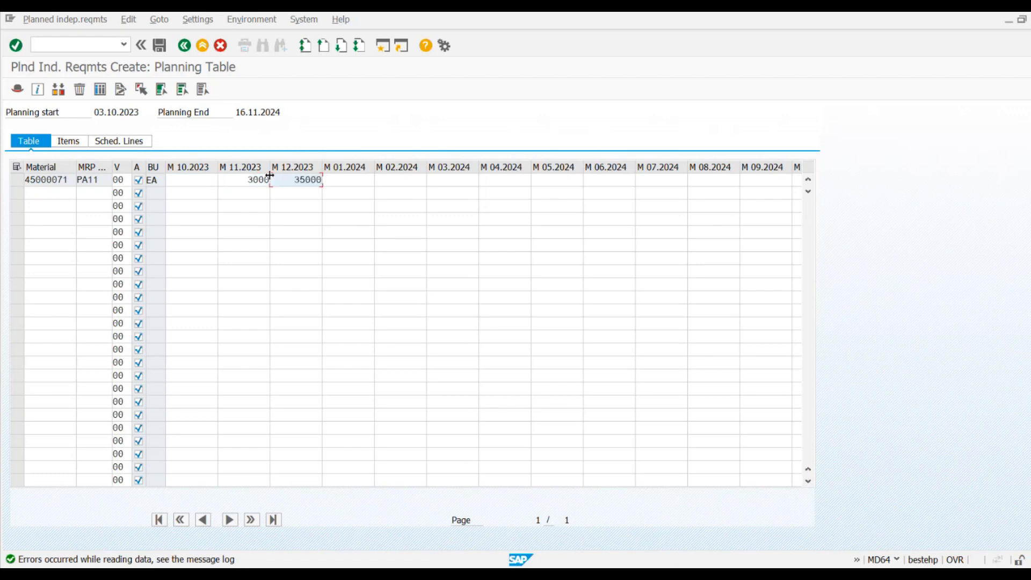
key("BackSpace")
key("Tab")
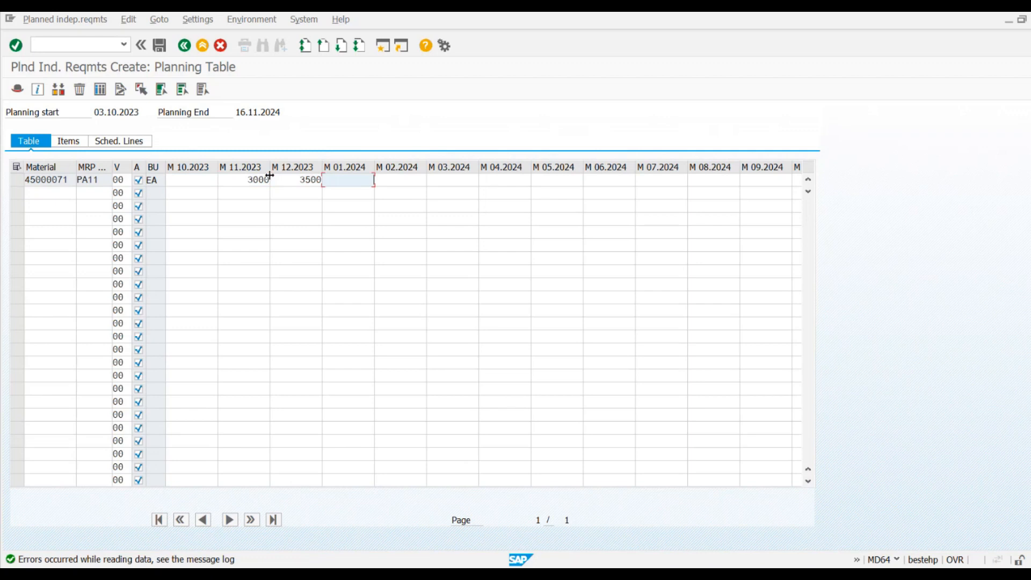
type("3000")
key("Return")
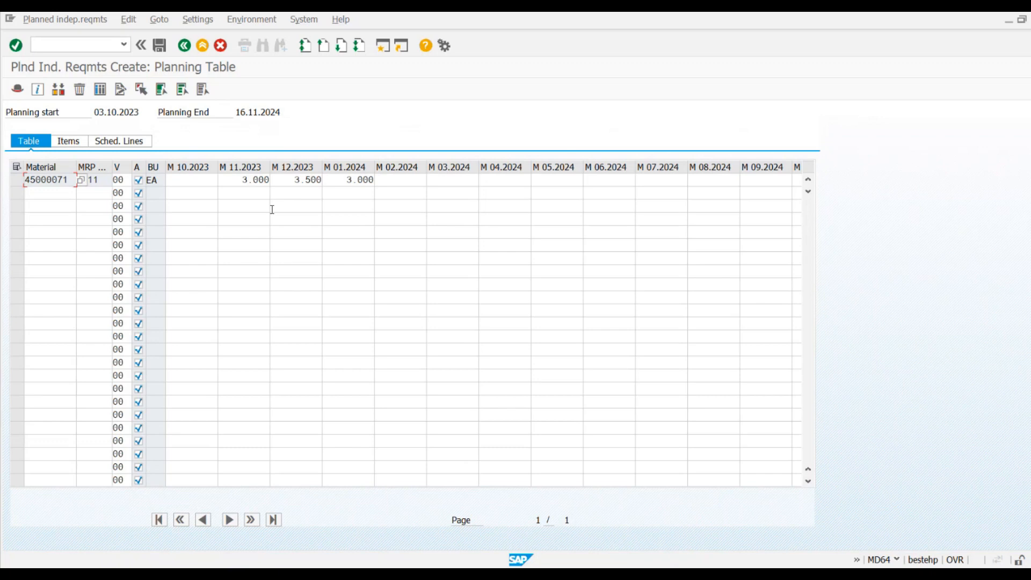
Review the entered monthly quantities and save the planned independent requirements
left_click(398, 185)
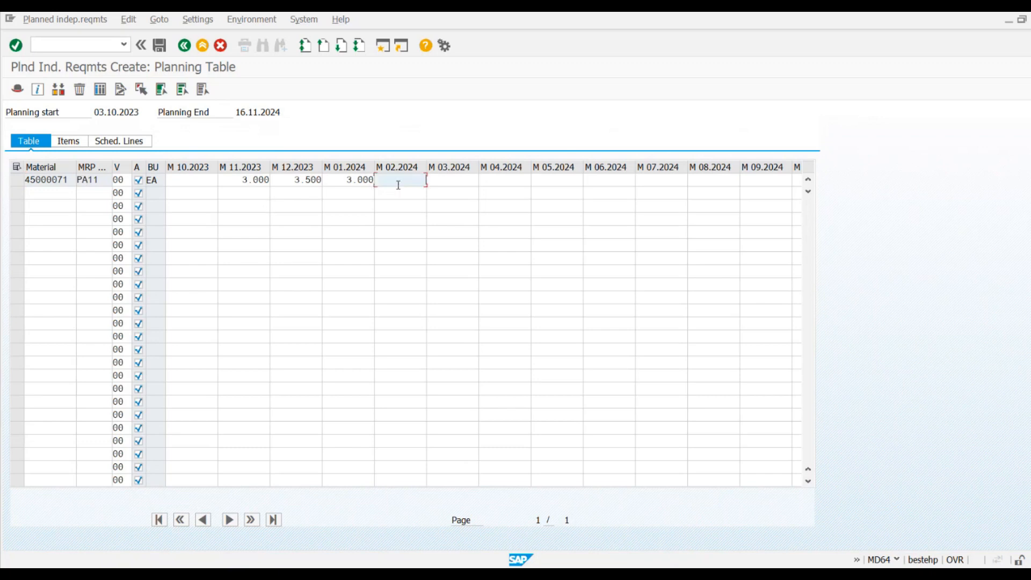
left_click(221, 181)
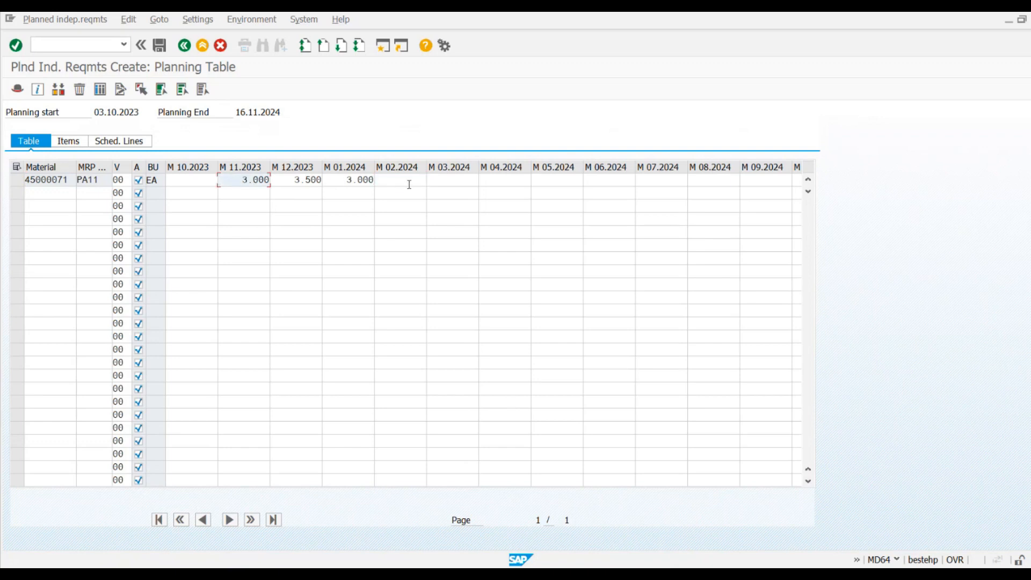
left_click(267, 182)
left_click(159, 51)
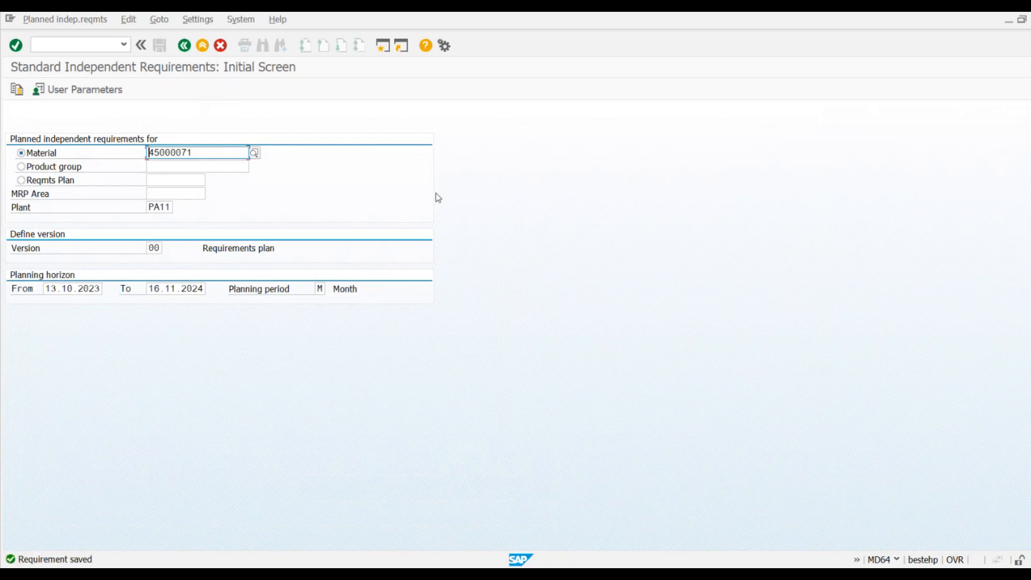
Reopen the planning table for material 45000071, check the quantities from 11.2023 to 01.2024, and save again
key("Return")
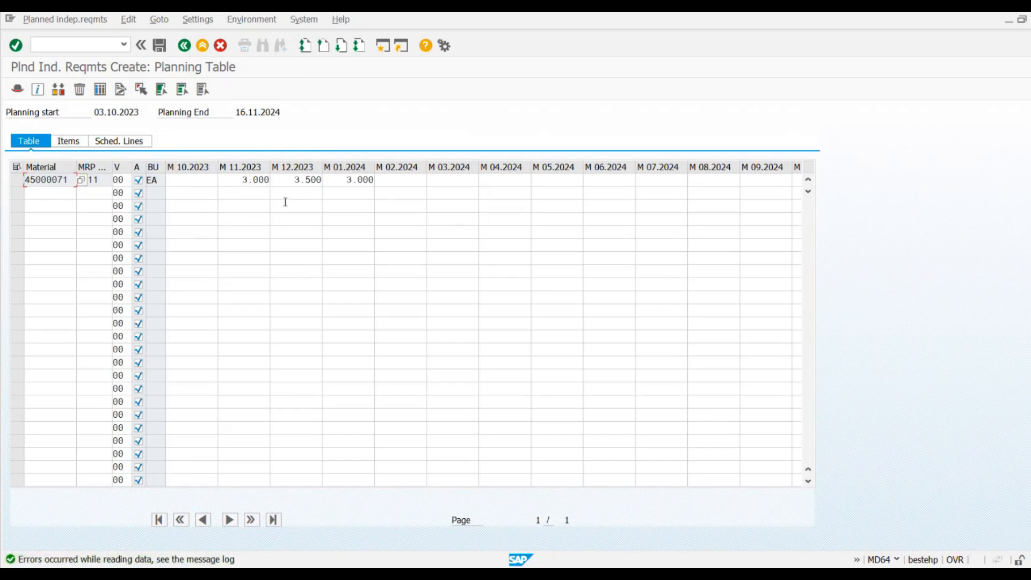
left_click(239, 183)
left_click(286, 184)
key("Tab")
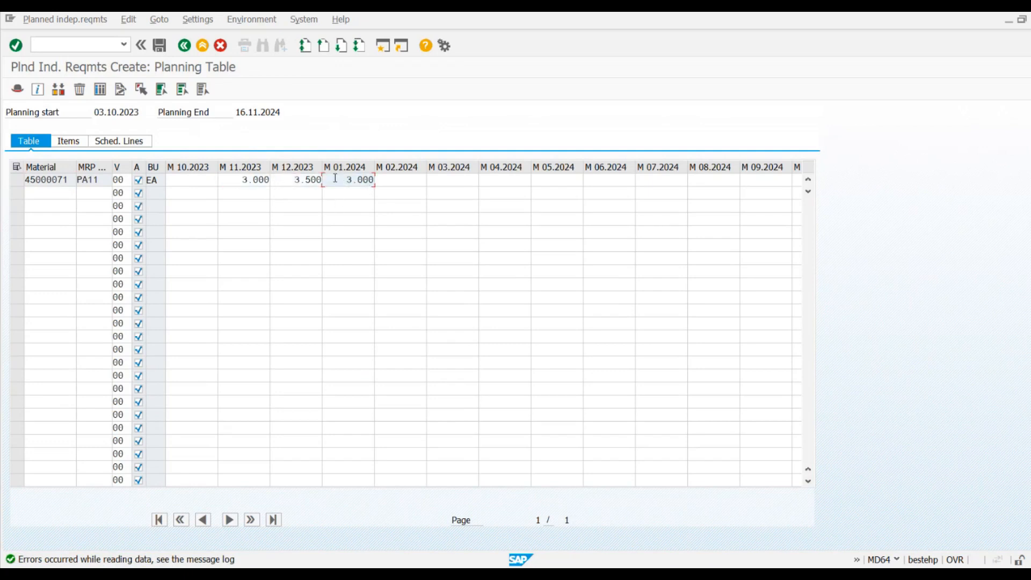
left_click(161, 47)
Switch to the MD03 session and run MRP for material 45000071 in plant PA11 with results displayed before saving
key("alt+Tab")
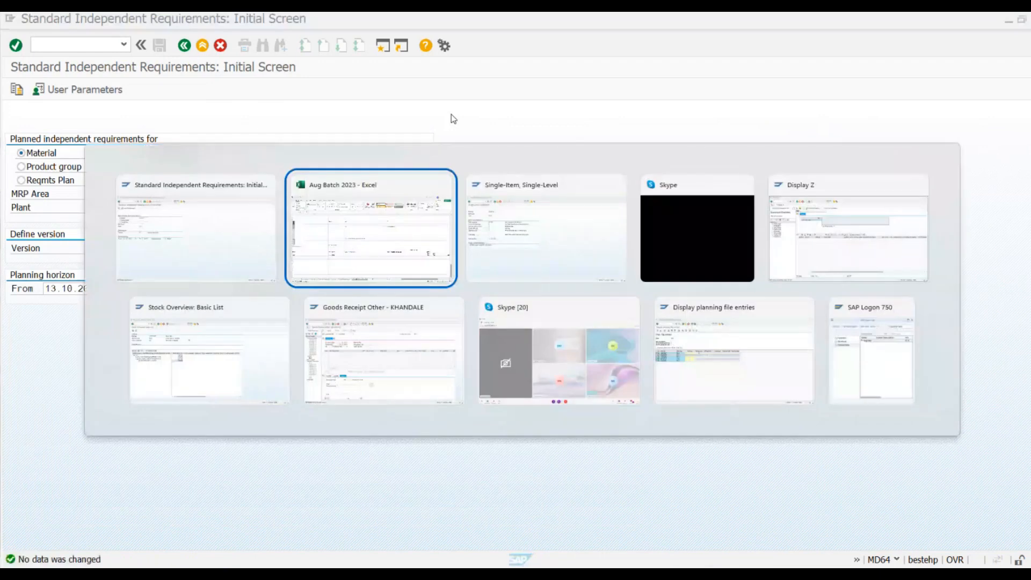
key("alt+Tab")
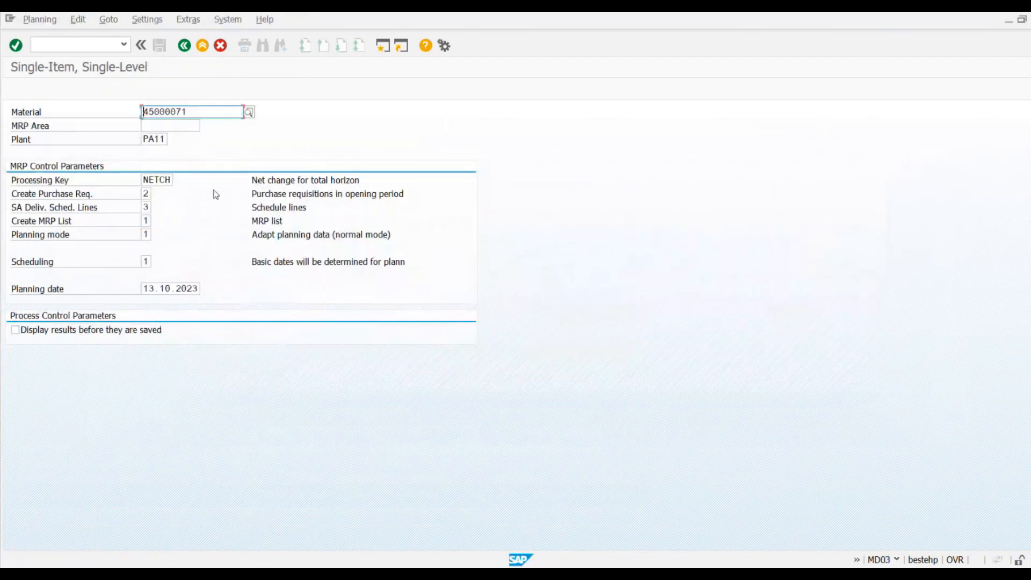
left_click(15, 330)
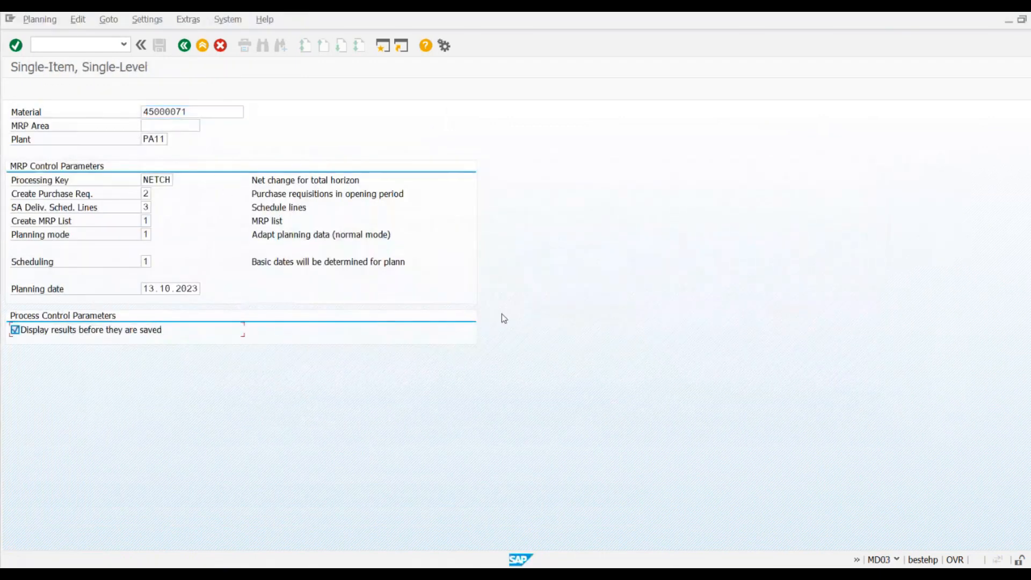
key("Return")
key("Return")
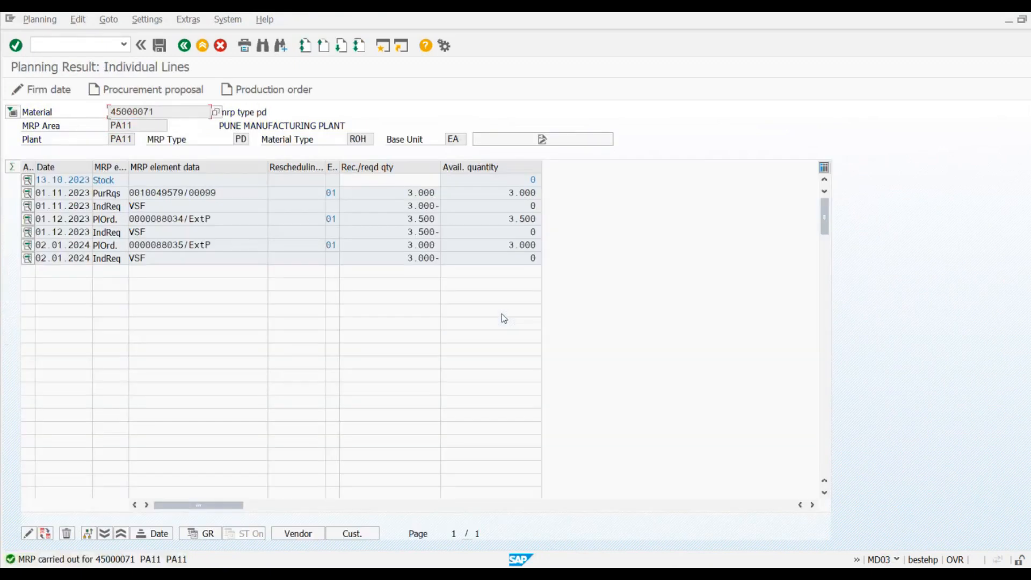
Widen the received/required quantity column and examine the stock line and the first purchase requisition in the planning result
left_click_drag(441, 167, 457, 170)
left_click(555, 180)
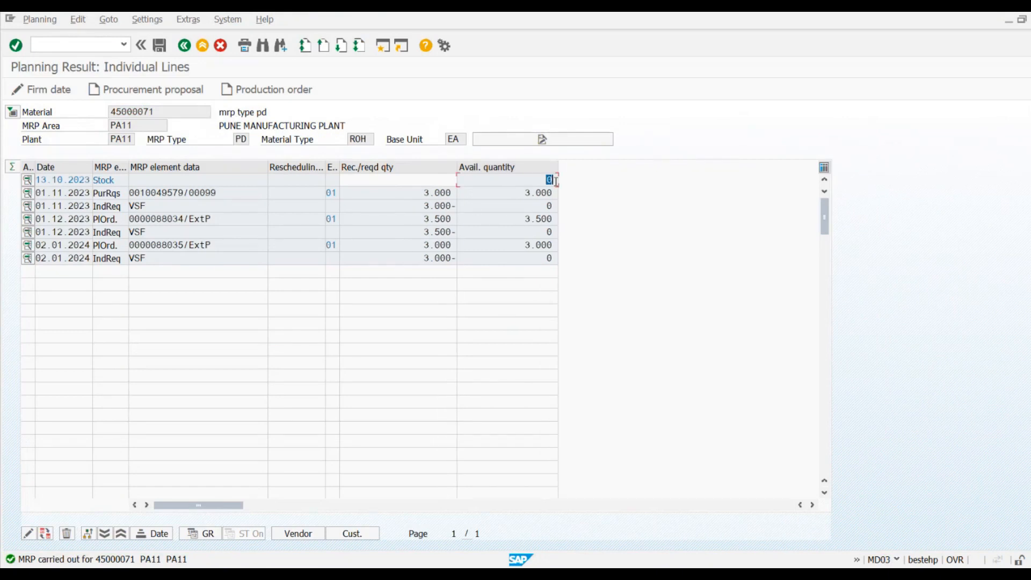
left_click(67, 192)
left_click_drag(139, 196, 190, 197)
left_click(190, 197)
left_click(429, 204)
left_click(419, 192)
Switch to the MD64 session and reopen the planning table to check the 11.2023 requirement
key("alt+Tab")
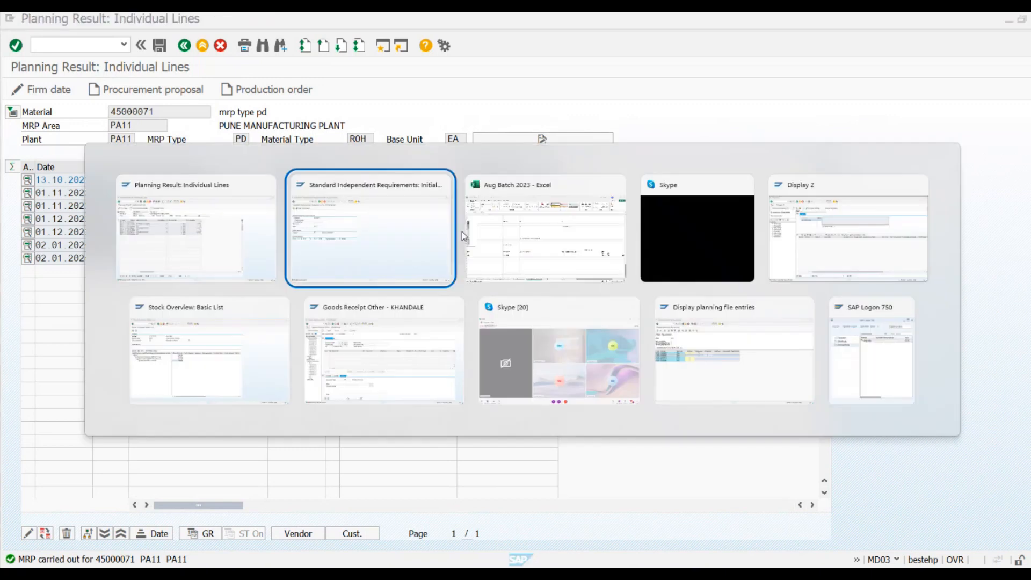
key("Return")
left_click(221, 180)
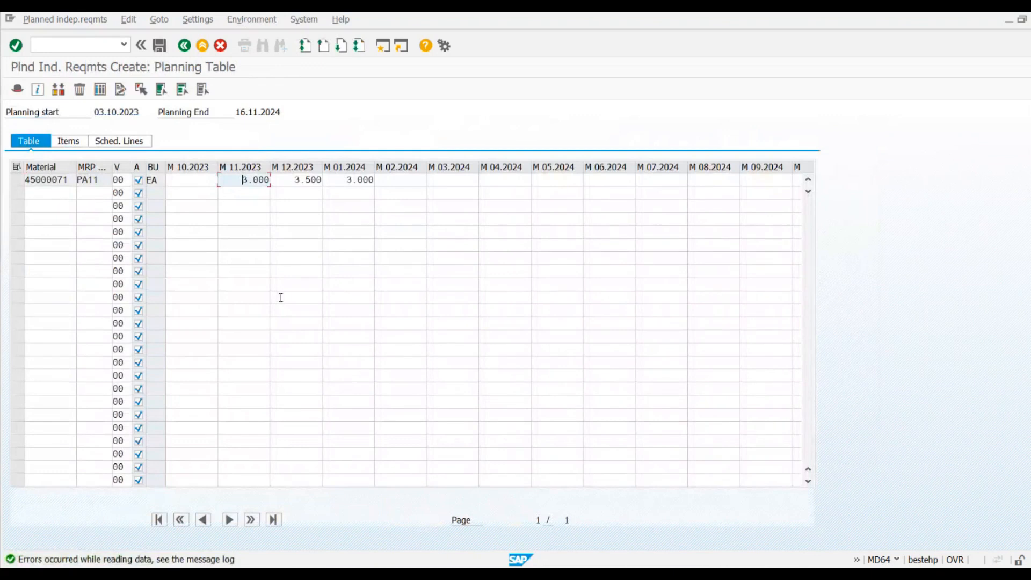
Return to the MD03 planning result and examine the dates and quantities of the 01.11.2023 requisition and independent requirement
key("alt+Tab")
left_click_drag(184, 193, 136, 192)
left_click(136, 192)
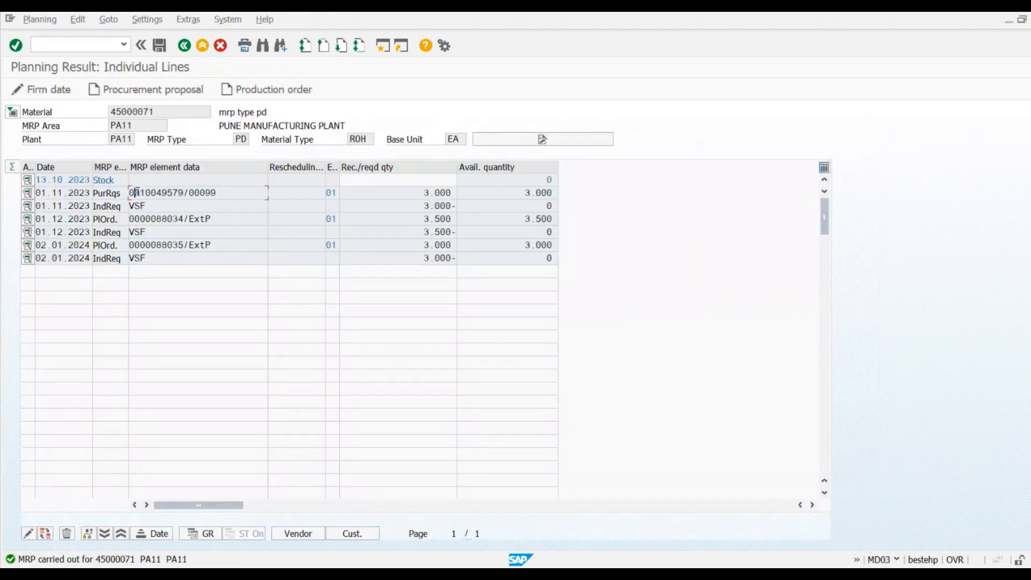
left_click(63, 206)
left_click_drag(47, 206, 79, 205)
left_click(78, 206)
left_click_drag(419, 194, 461, 198)
left_click_drag(525, 194, 556, 194)
left_click(415, 210)
left_click_drag(414, 209, 485, 207)
left_click(536, 208)
left_click(555, 204)
Examine the 01.12.2023 planned order and its independent requirement, and compare the order with the November purchase requisition
left_click(87, 222)
left_click(442, 220)
left_click(81, 231)
left_click_drag(186, 218, 130, 220)
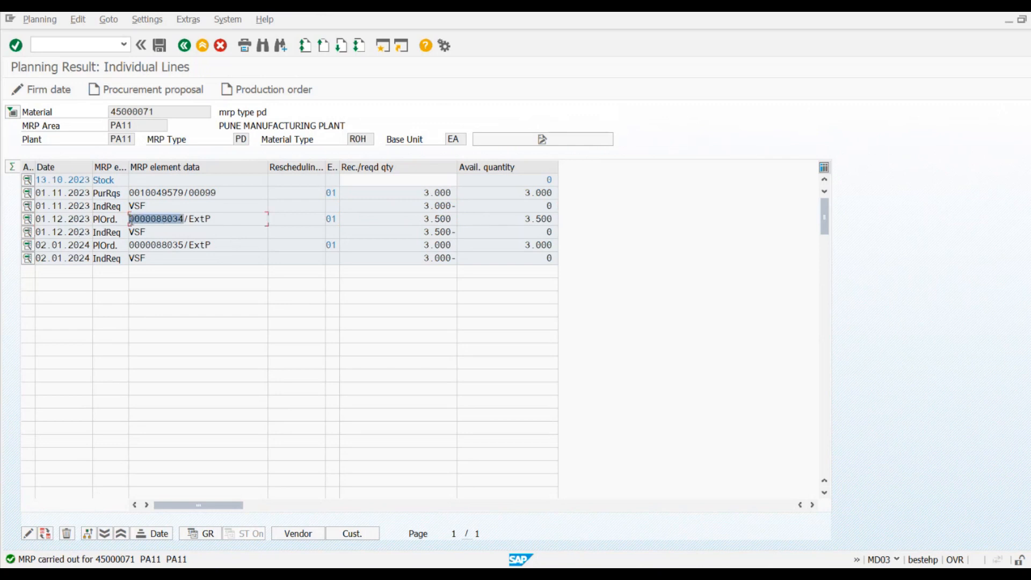
left_click(130, 220)
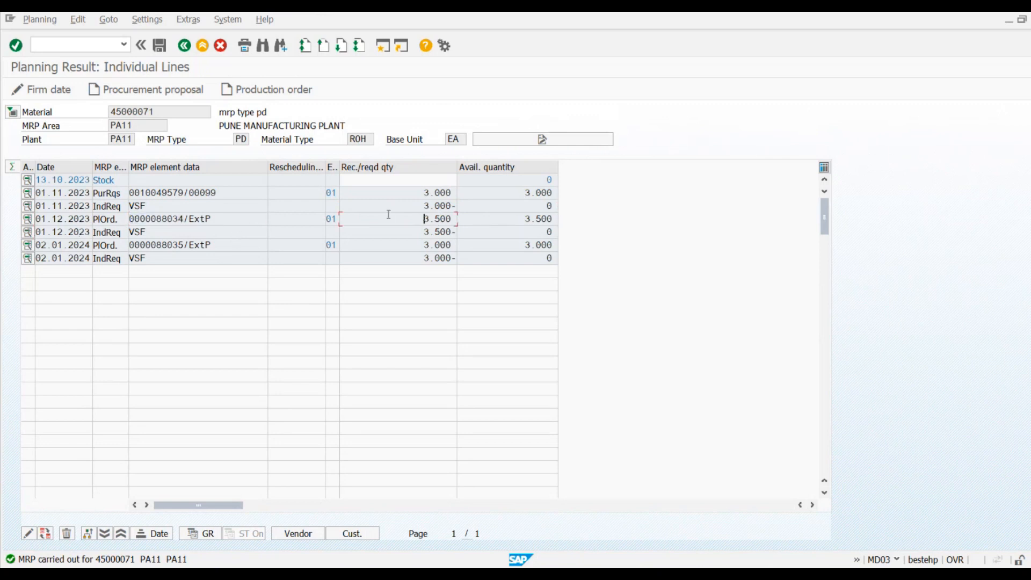
left_click(508, 232)
left_click(158, 192)
left_click(160, 218)
Leave the planning result and check the Create Purchase Req. setting on the MD03 initial screen
left_click(184, 45)
left_click(272, 243)
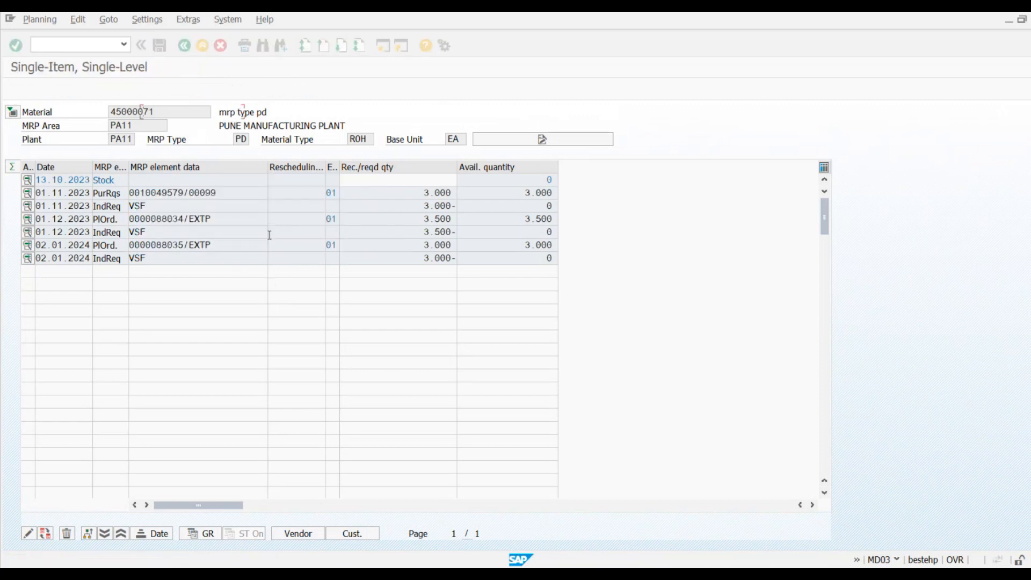
left_click(146, 193)
left_click_drag(297, 195, 396, 197)
left_click(417, 203)
left_click(466, 219)
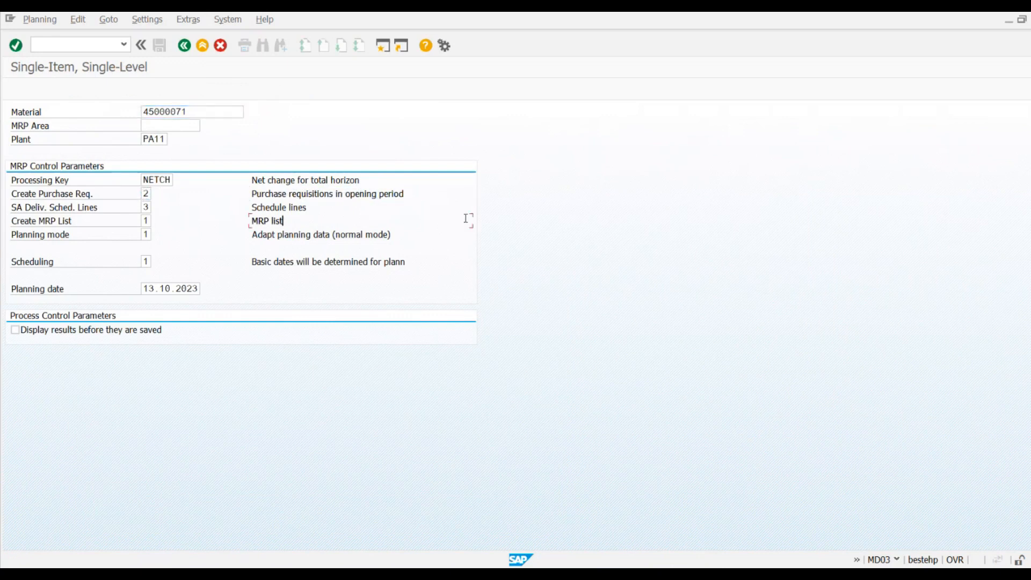
Switch to the MD64 planning table and review the monthly requirements starting from 11.2023
key("alt+Tab")
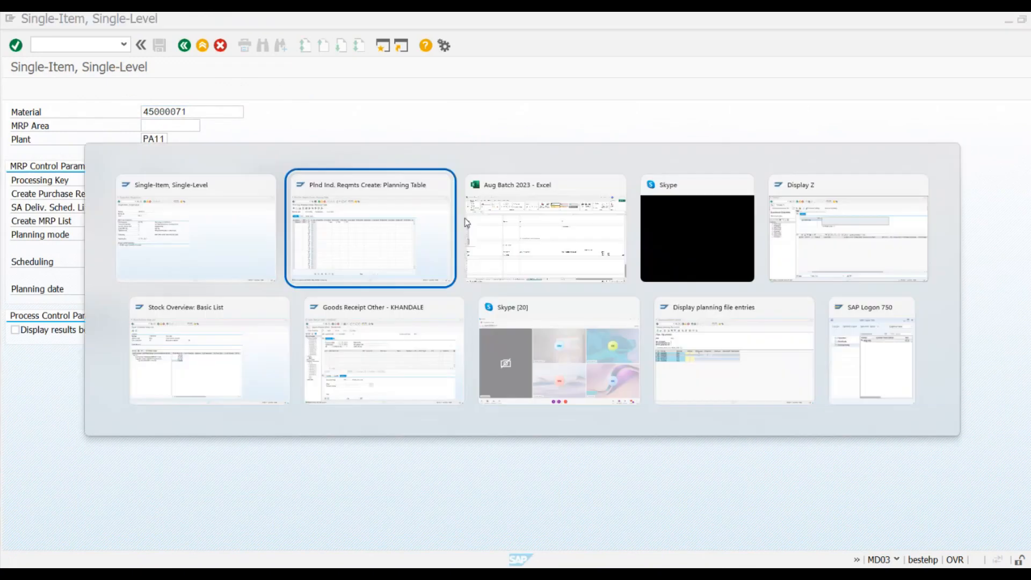
left_click_drag(240, 183, 278, 184)
left_click(243, 172)
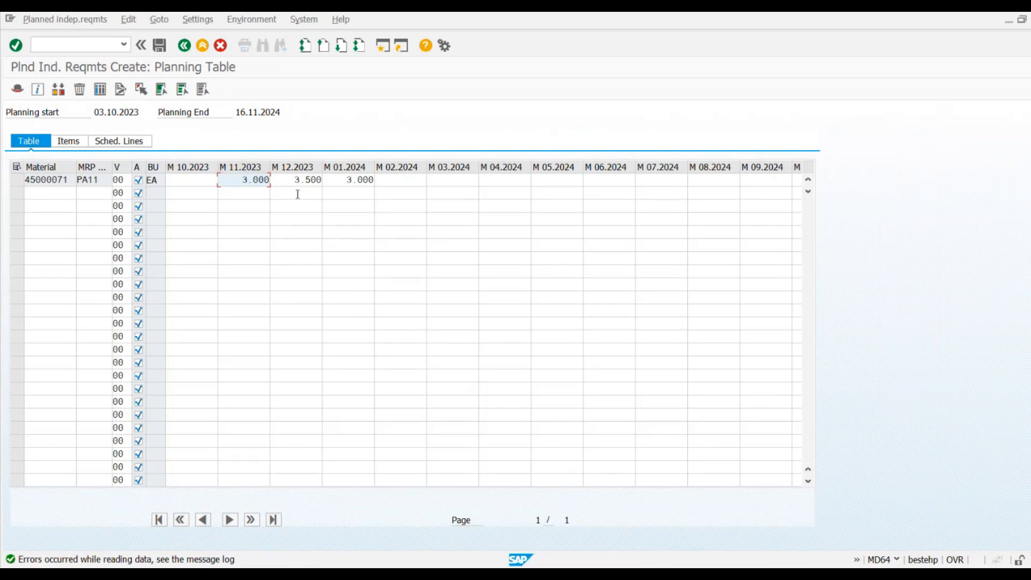
key("Tab")
key("Tab")
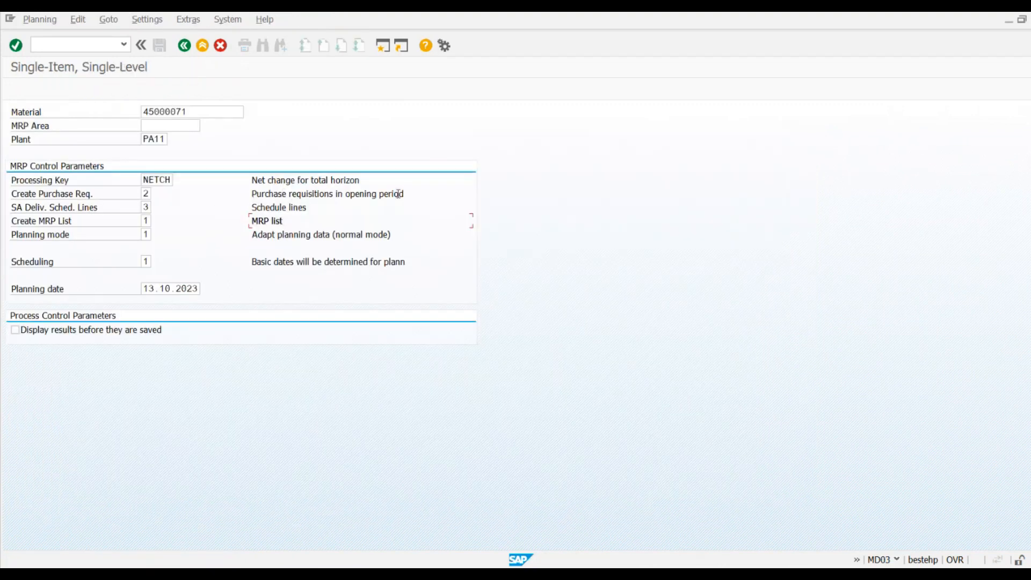
Change the MD03 Create Purchase Req. indicator to generate only purchase requisitions, and rerun MRP with results displayed before saving
left_click(146, 193)
left_click(156, 193)
left_click(131, 154)
left_click(64, 331)
key("Return")
key("Return")
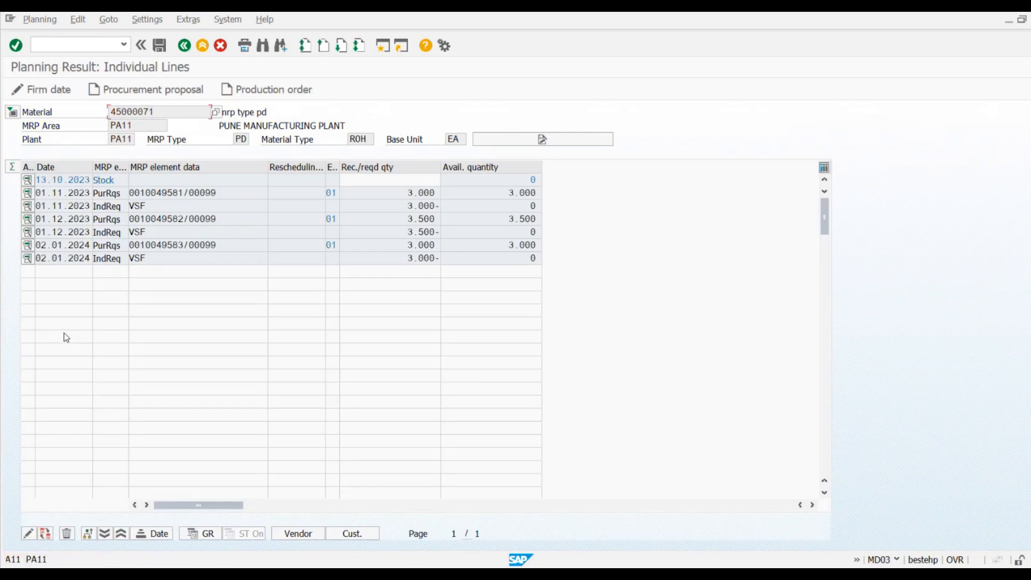
Examine the purchase requisition lines for 01.11.2023, 01.12.2023 and 02.01.2024, and leave the planning result
left_click(150, 192)
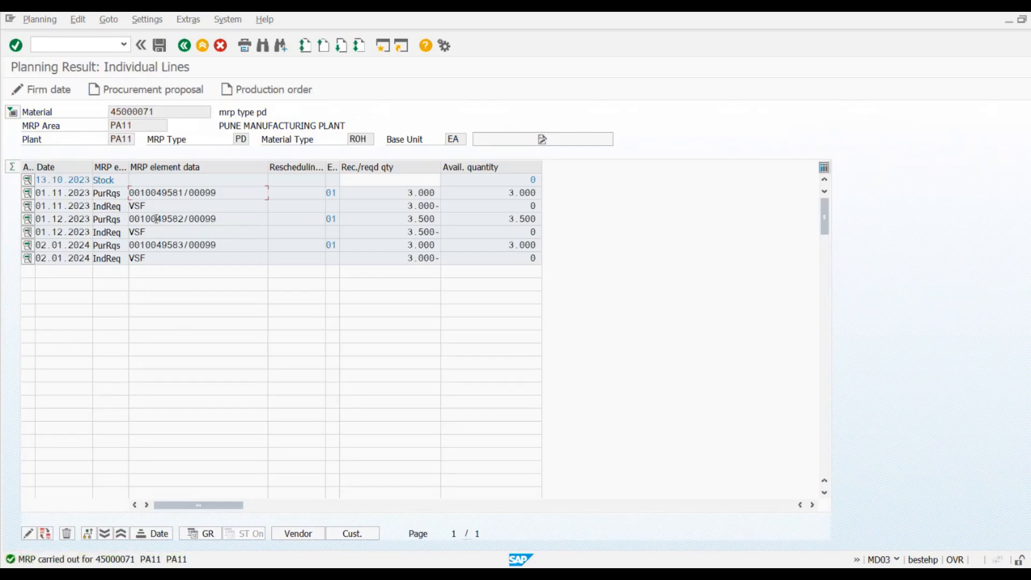
left_click(150, 246)
left_click(107, 245)
left_click(107, 214)
left_click(107, 193)
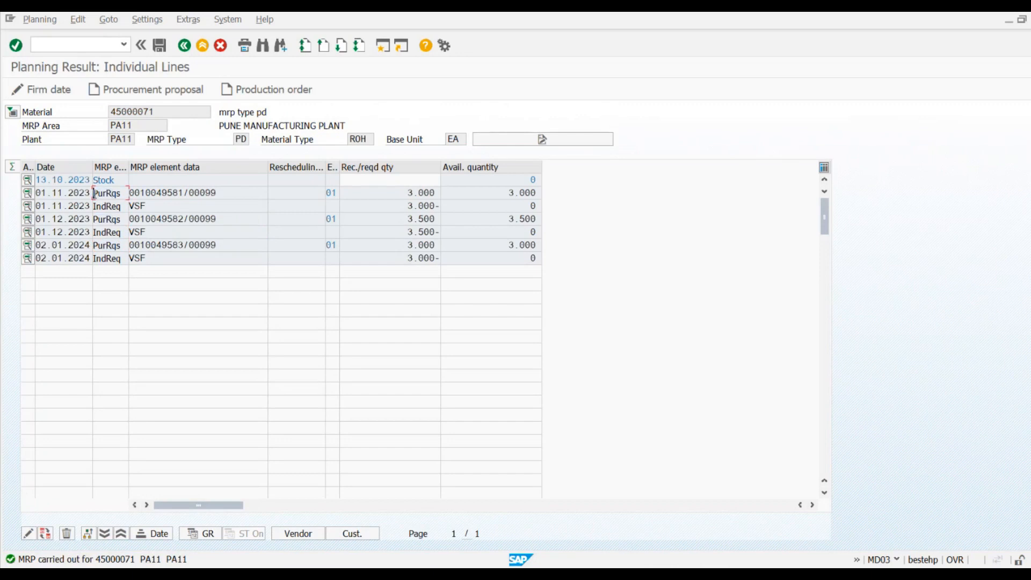
left_click(184, 45)
left_click(256, 243)
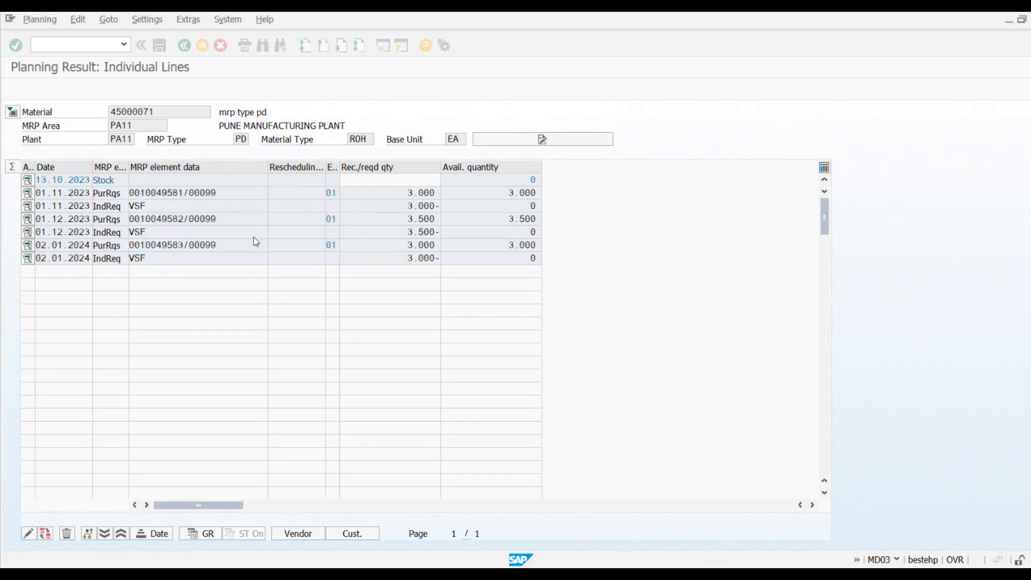
Change the MD03 Create Purchase Req. indicator to 3, Planned orders, and rerun MRP with results displayed before saving
left_click(146, 194)
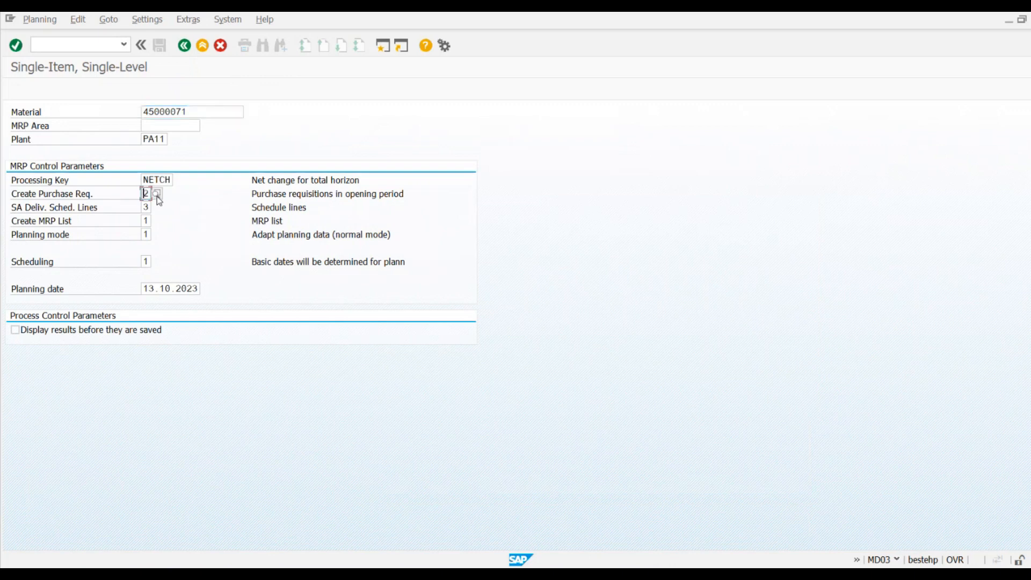
key("F4")
double_click(124, 183)
left_click(15, 330)
key("Return")
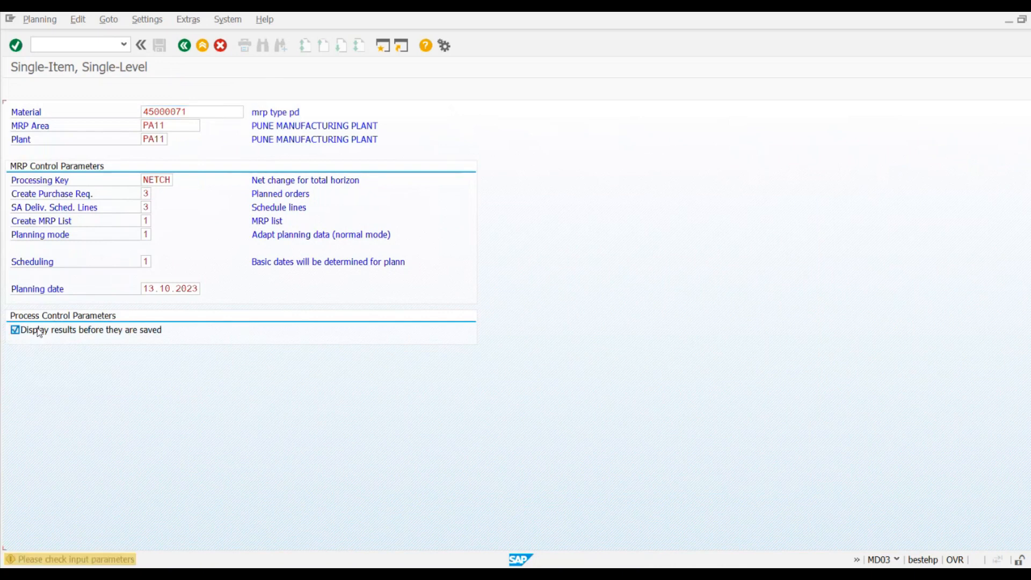
Examine the 01.11.2023 independent requirement and its planned order with their quantities, and leave the planning result without saving
left_click(104, 218)
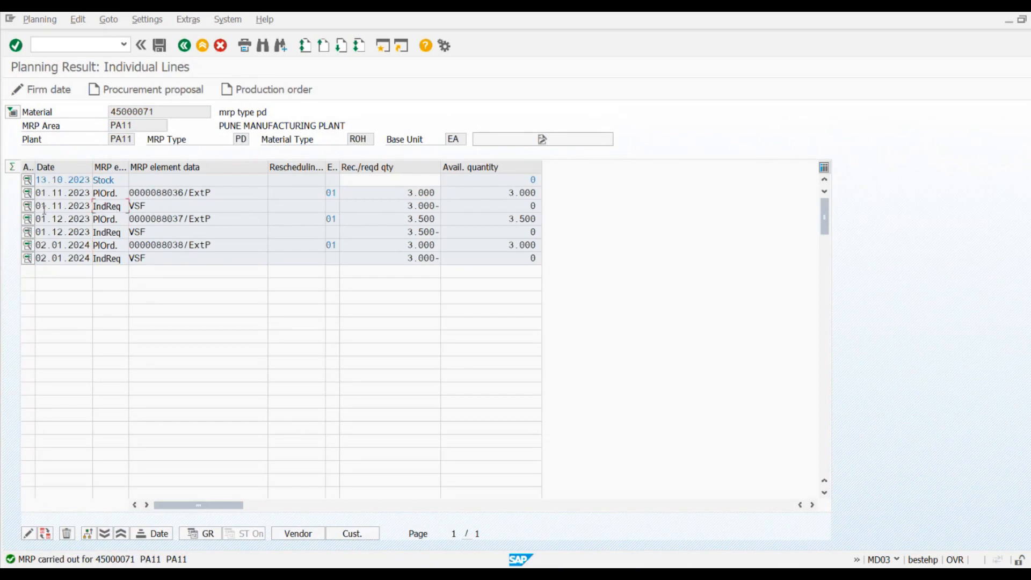
left_click_drag(169, 208, 116, 209)
left_click_drag(383, 207, 451, 209)
left_click(450, 208)
left_click_drag(401, 206, 463, 209)
left_click(433, 211)
left_click_drag(359, 205, 445, 208)
left_click(444, 208)
left_click(127, 194)
left_click(233, 196)
left_click(371, 193)
left_click_drag(501, 195, 543, 195)
key("Down")
left_click(184, 45)
left_click(293, 244)
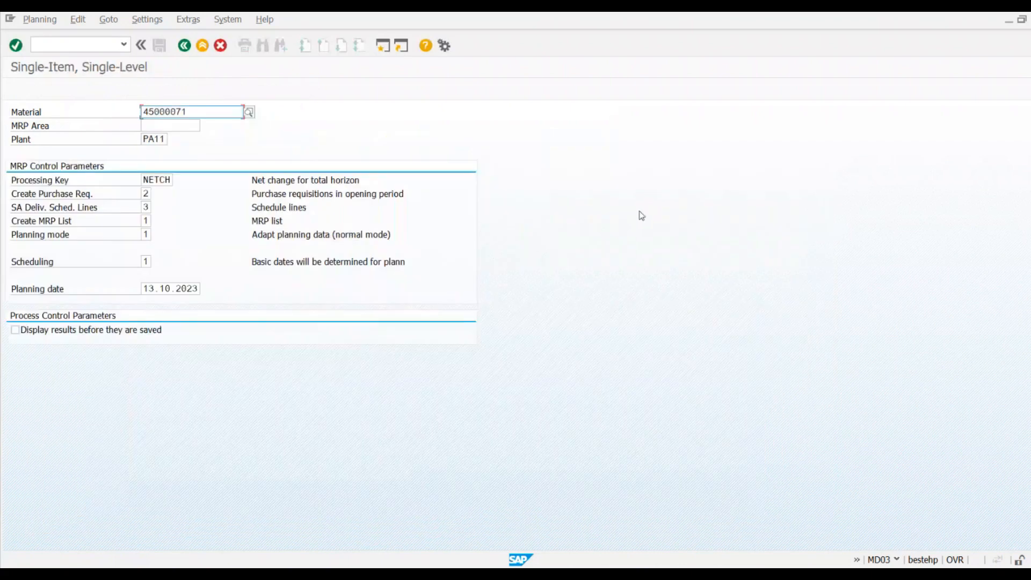
Run MRP with purchase requisitions in the opening period, display the results before saving, and save the planning result
key("alt+Tab")
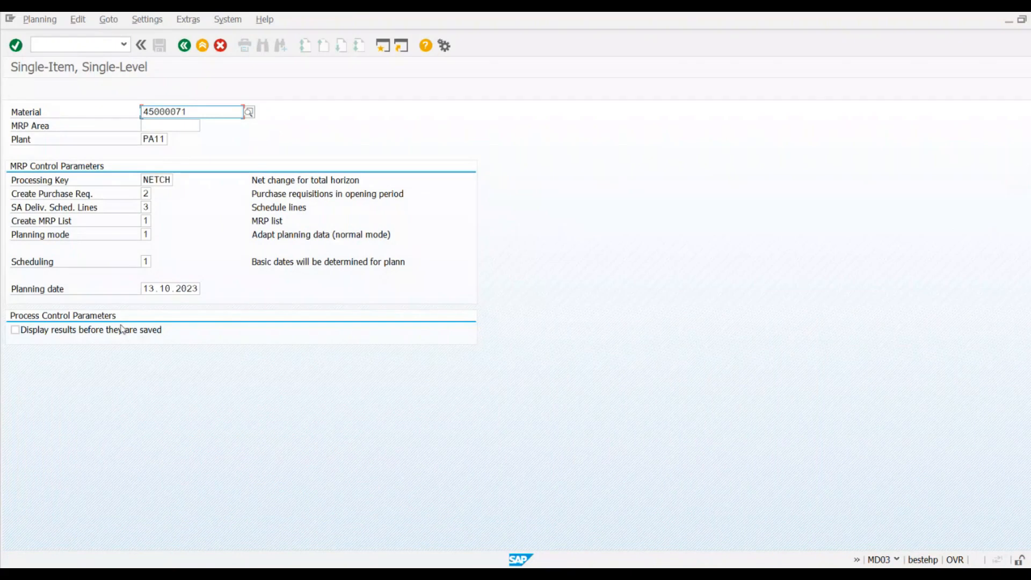
left_click(15, 329)
key("Return")
key("Return")
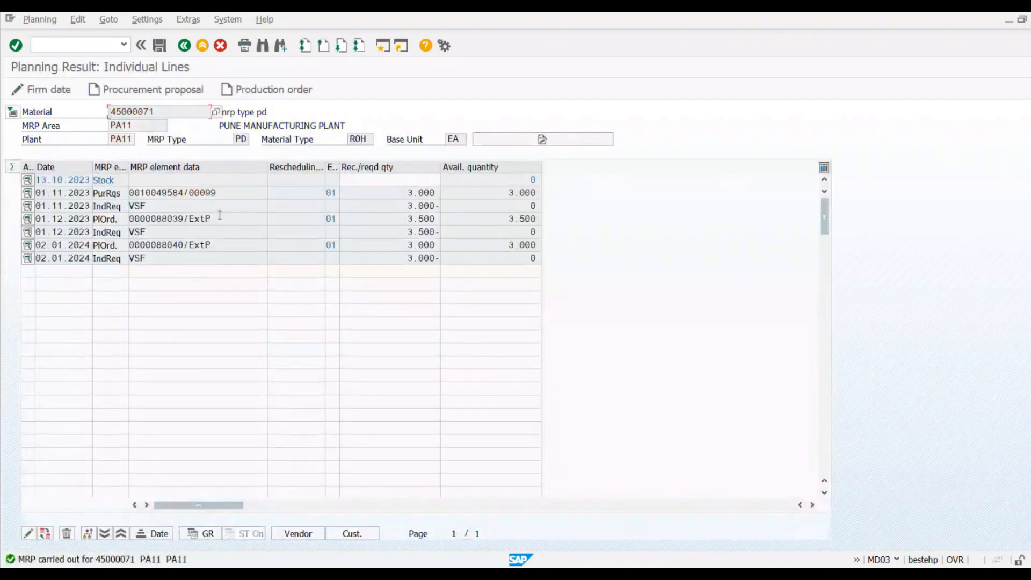
left_click(160, 46)
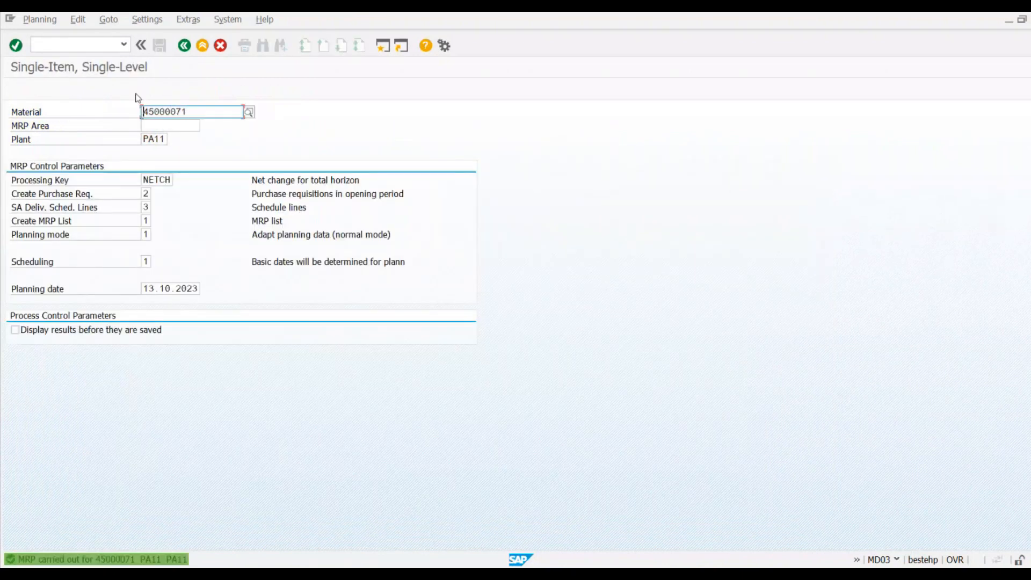
Leave MD03 and open the MD05 MRP list for material 45000071 in plant PA11
left_click(185, 46)
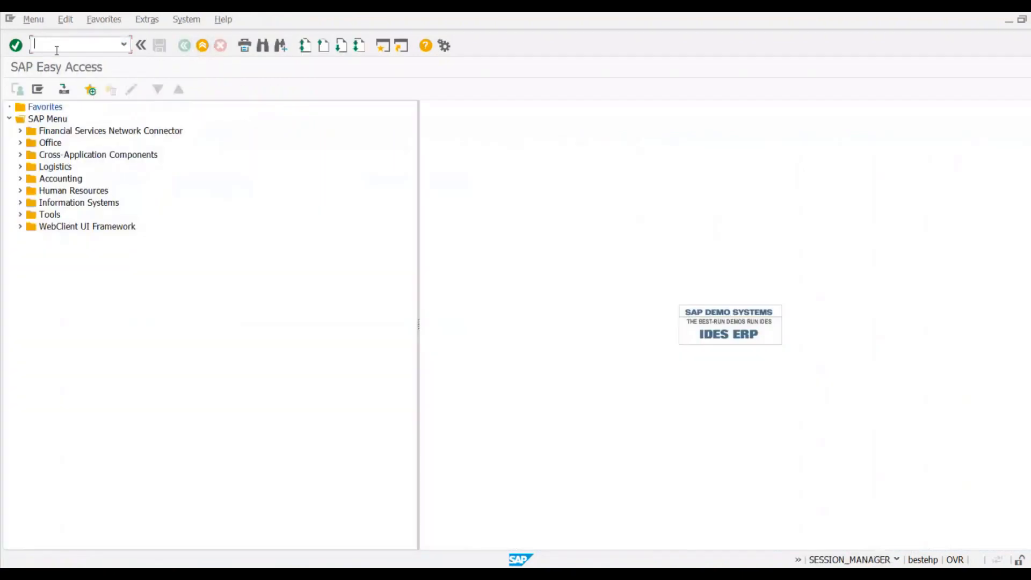
type("md04")
key("Return")
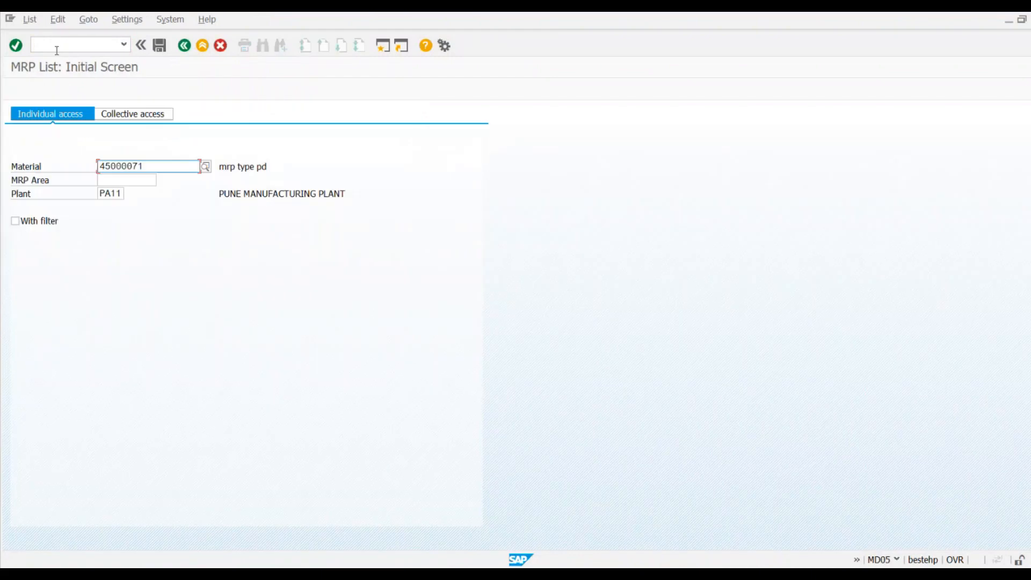
key("Return")
left_click_drag(183, 206, 130, 209)
Replace the MD64 planning table with ME53N and display the 01.11.2023 line's purchase requisition to check its delivery date
left_click(382, 45)
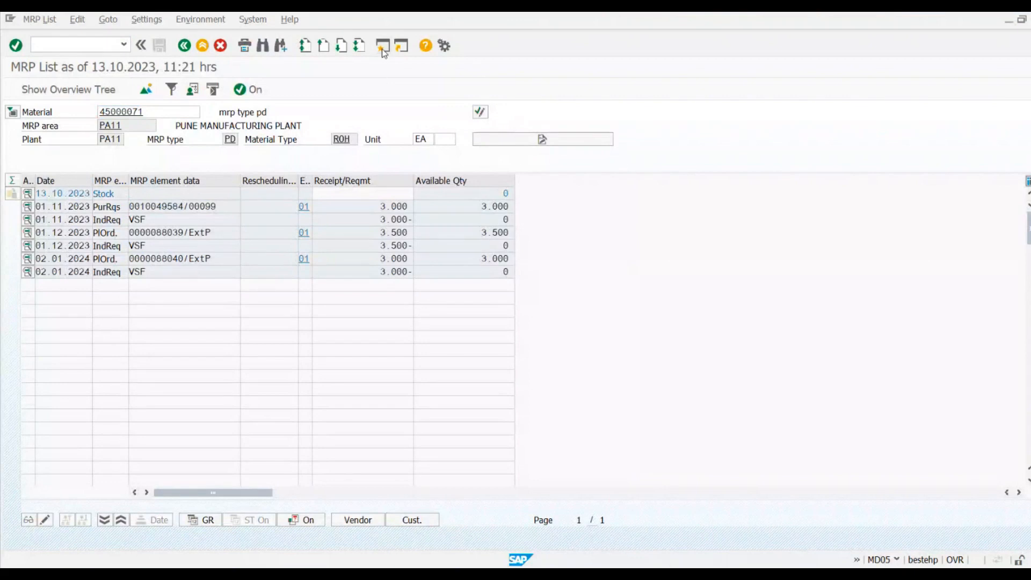
left_click(362, 362)
key("alt+Tab")
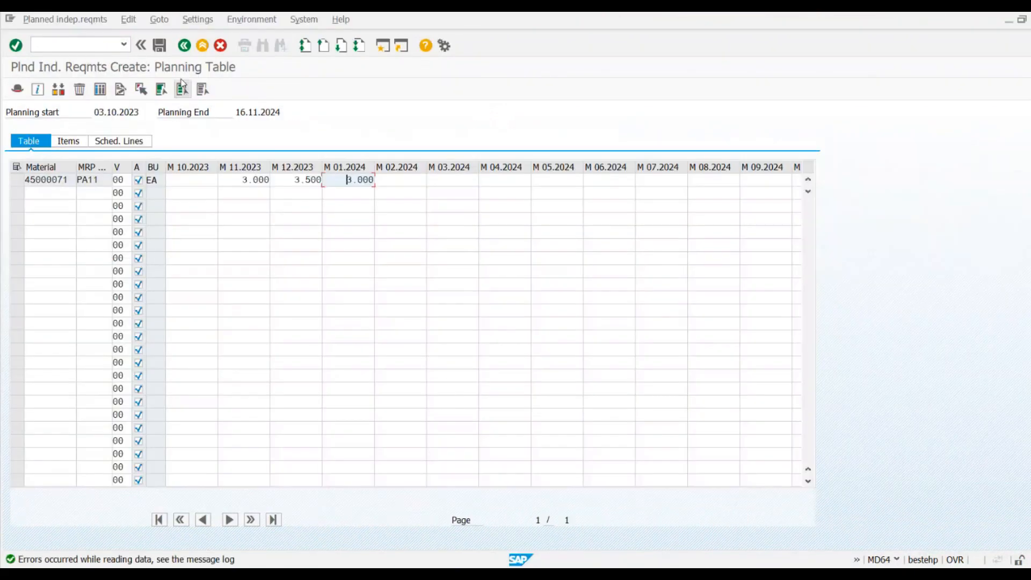
left_click(202, 46)
type("me53n")
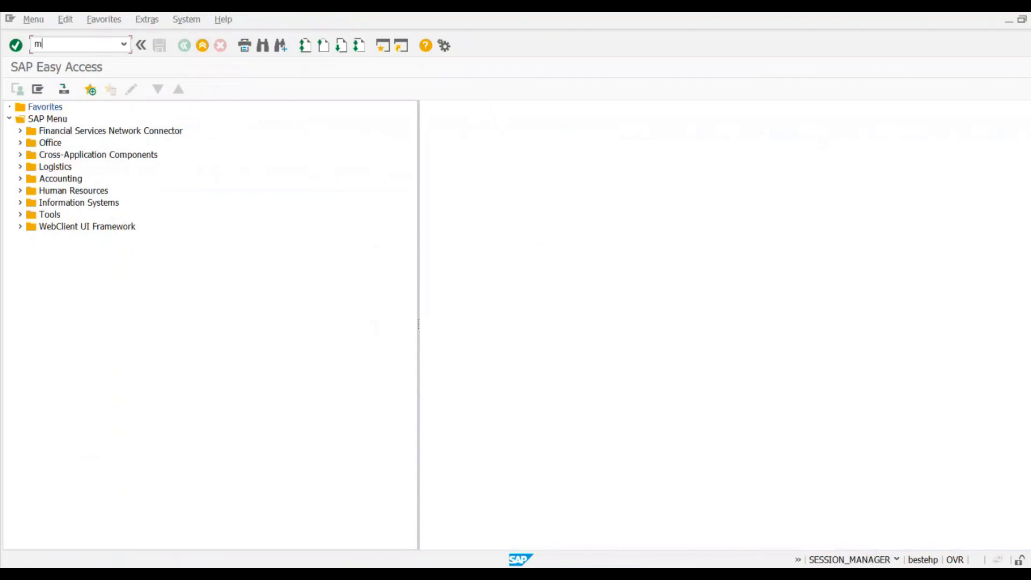
key("Return")
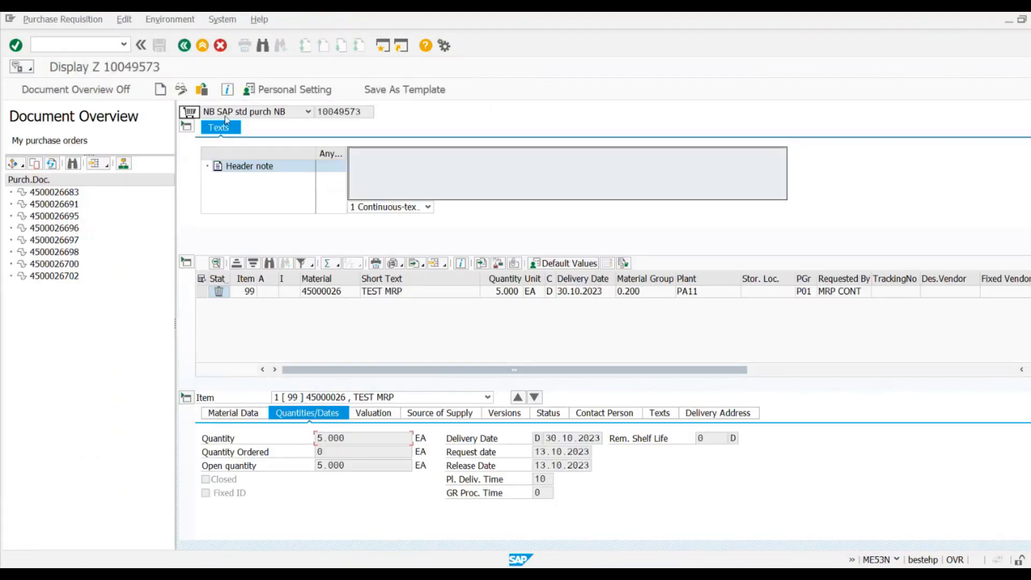
left_click(202, 89)
type("10049584")
key("Return")
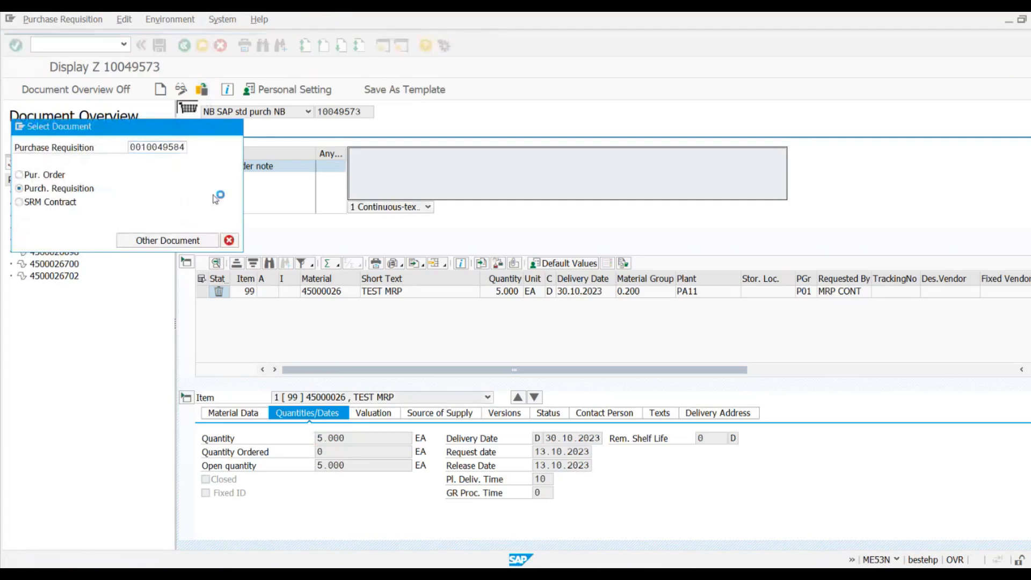
left_click(578, 296)
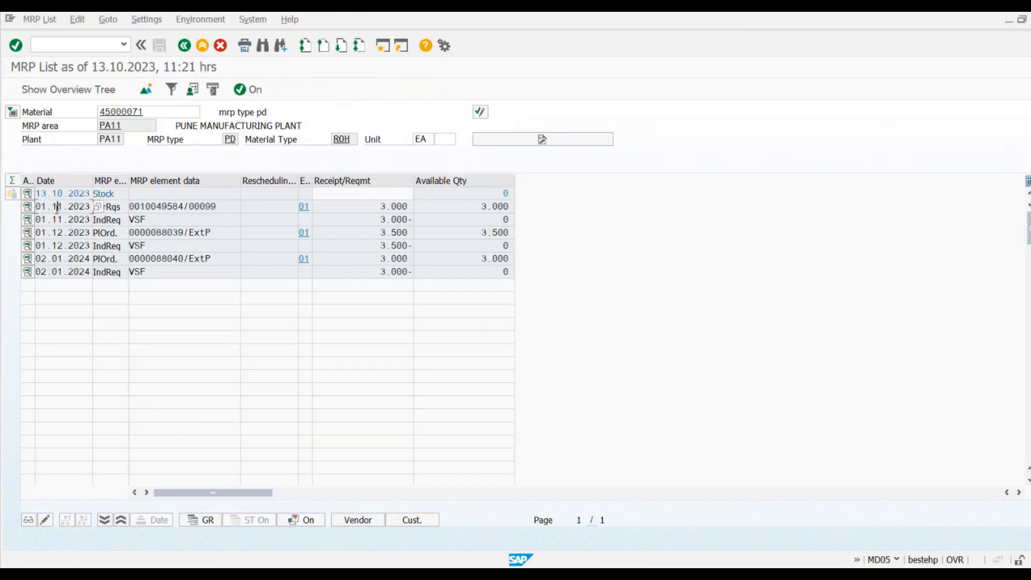
Examine the 01.11.2023 purchase requisition line in the MRP list against the requisition document
left_click(181, 208)
left_click(968, 538)
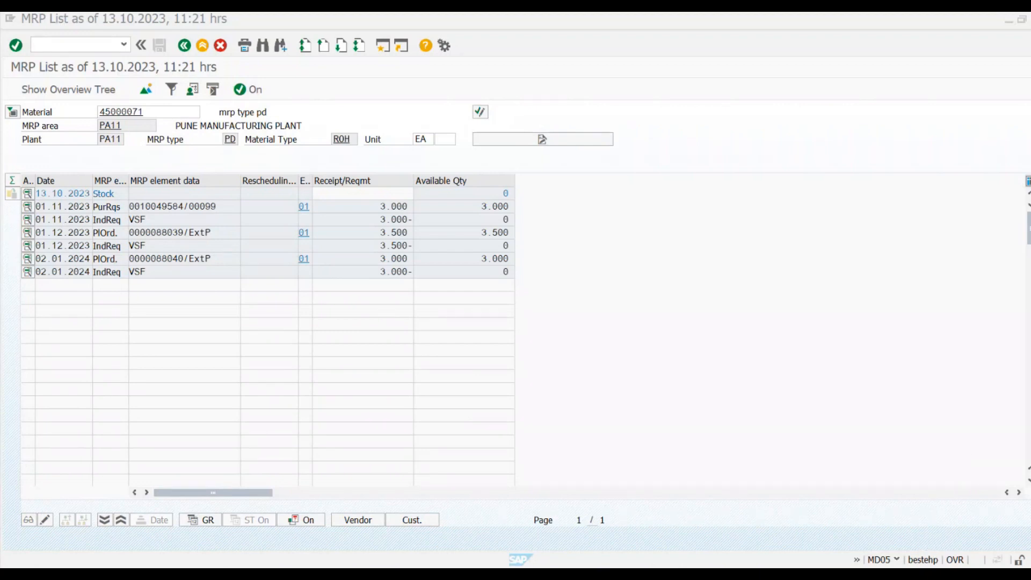
left_click(117, 207)
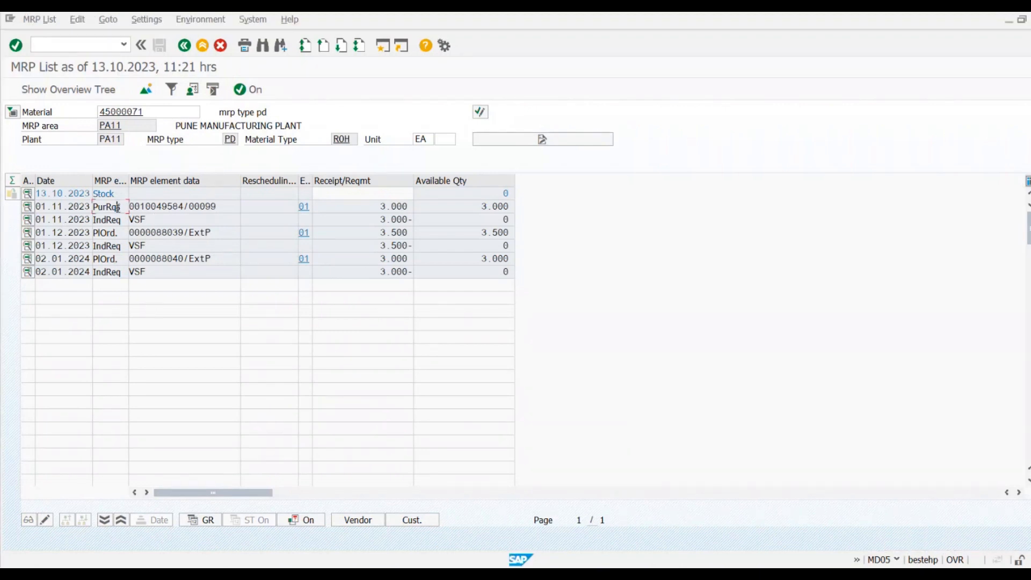
left_click_drag(236, 207, 135, 206)
left_click(135, 206)
left_click(228, 203)
key("alt+Tab")
key("alt+Tab")
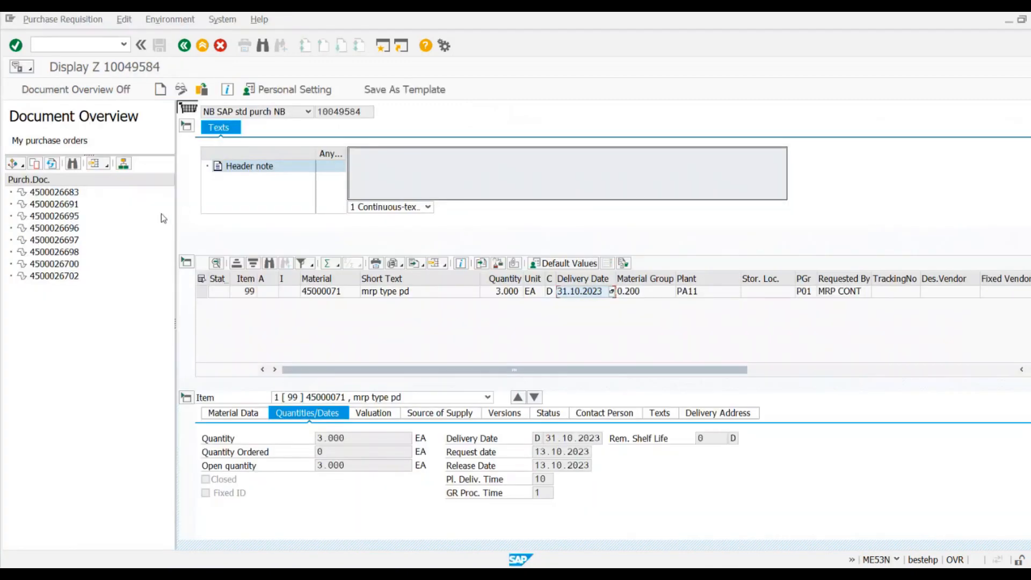
Leave the requisition display and open a blank standard purchase order with ME21N
left_click(185, 46)
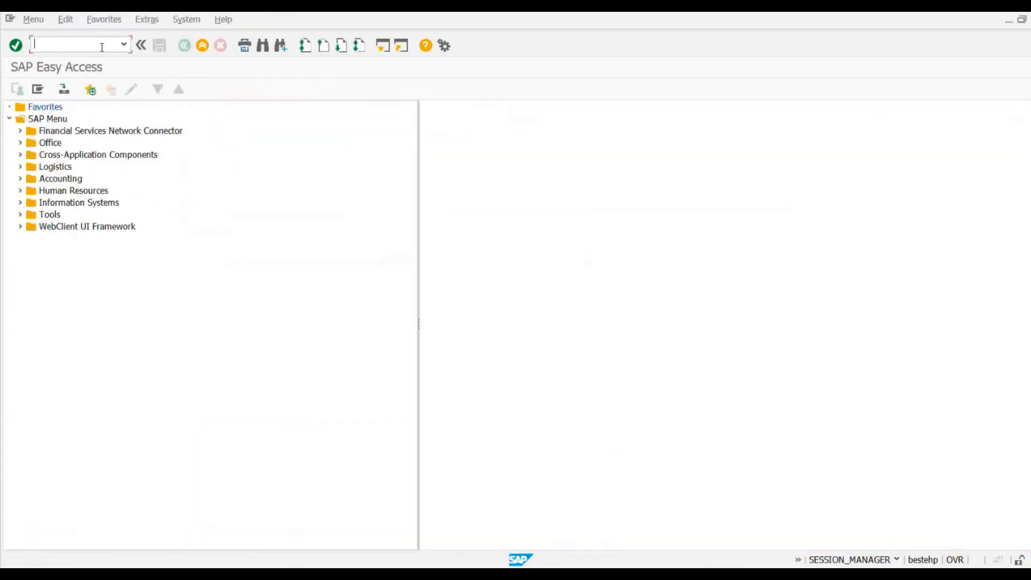
type("me21n")
key("Return")
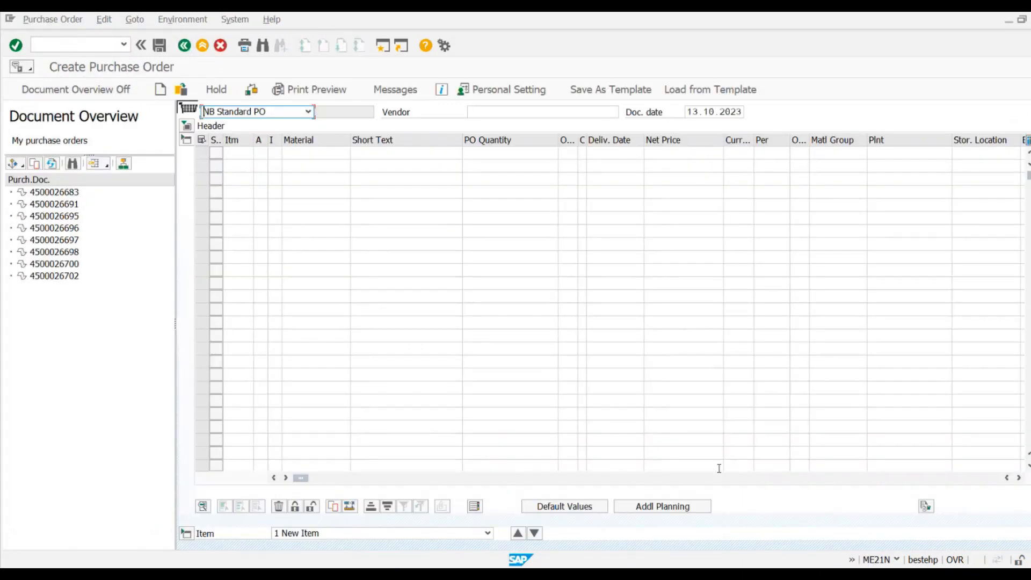
left_click(895, 154)
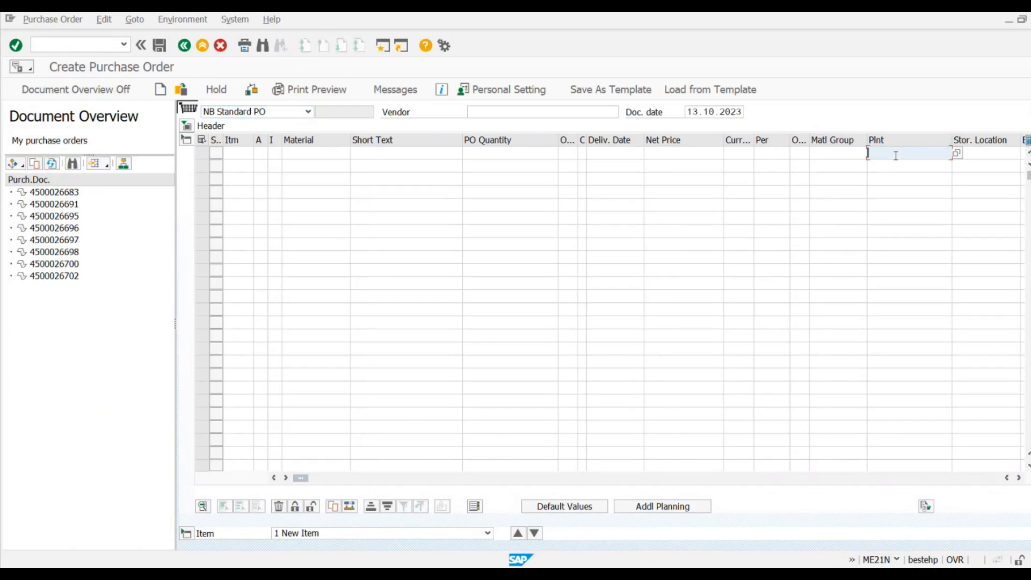
Open the 01.11.2023 purchase requisition's additional data in the MRP list and start converting it to a purchase order
key("alt+Tab")
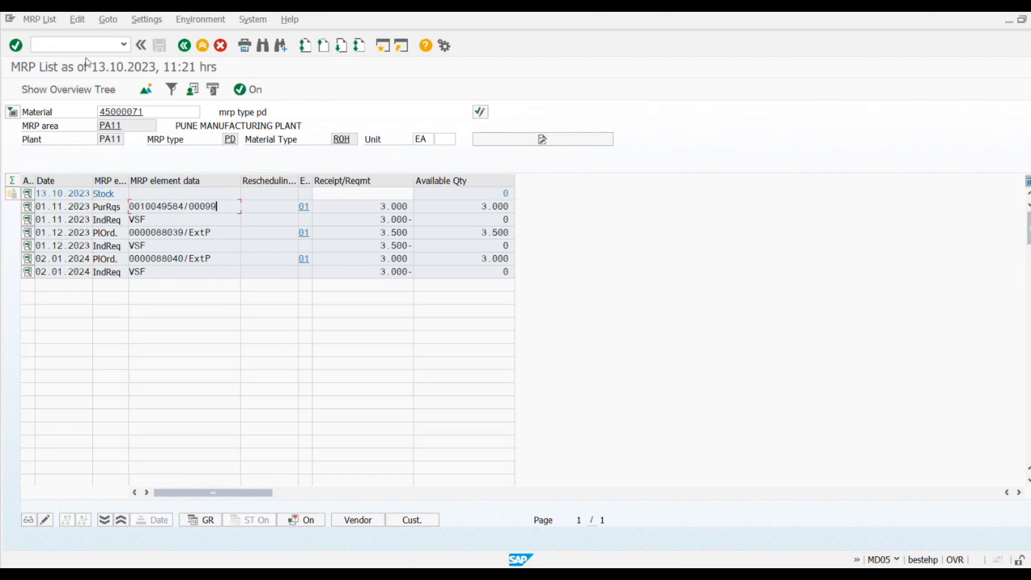
double_click(183, 210)
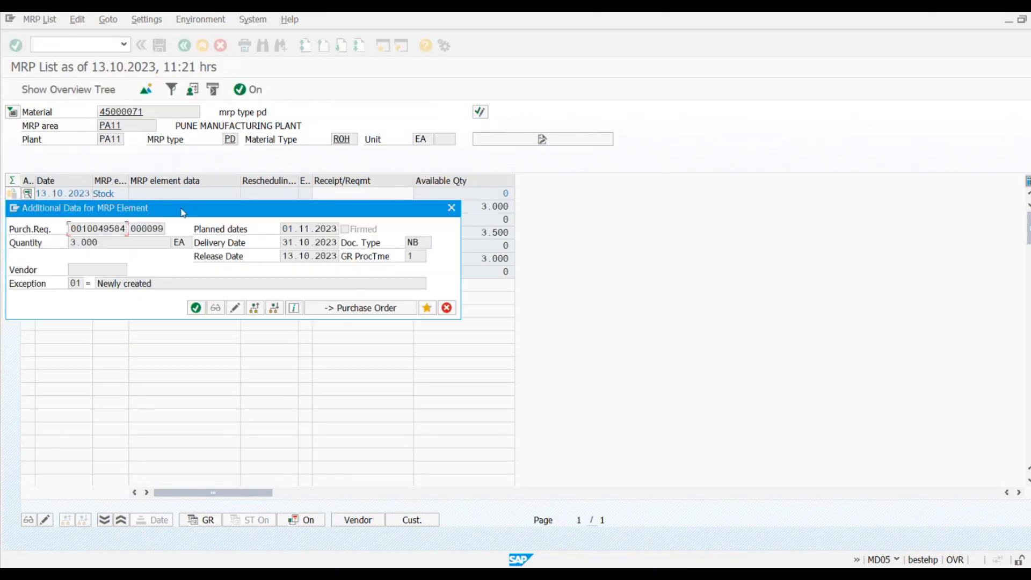
left_click_drag(182, 212, 615, 212)
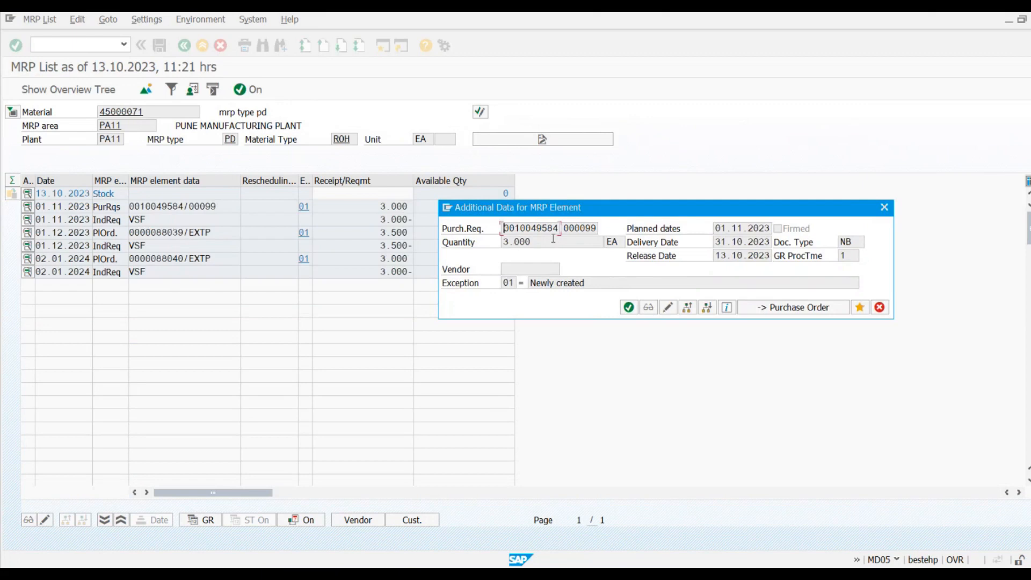
left_click_drag(695, 214, 588, 216)
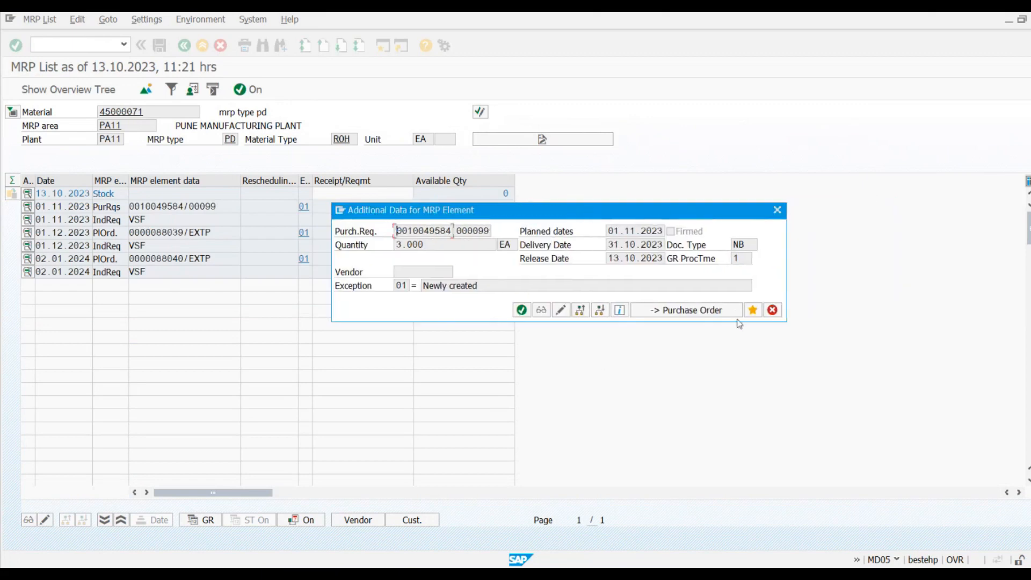
left_click(687, 310)
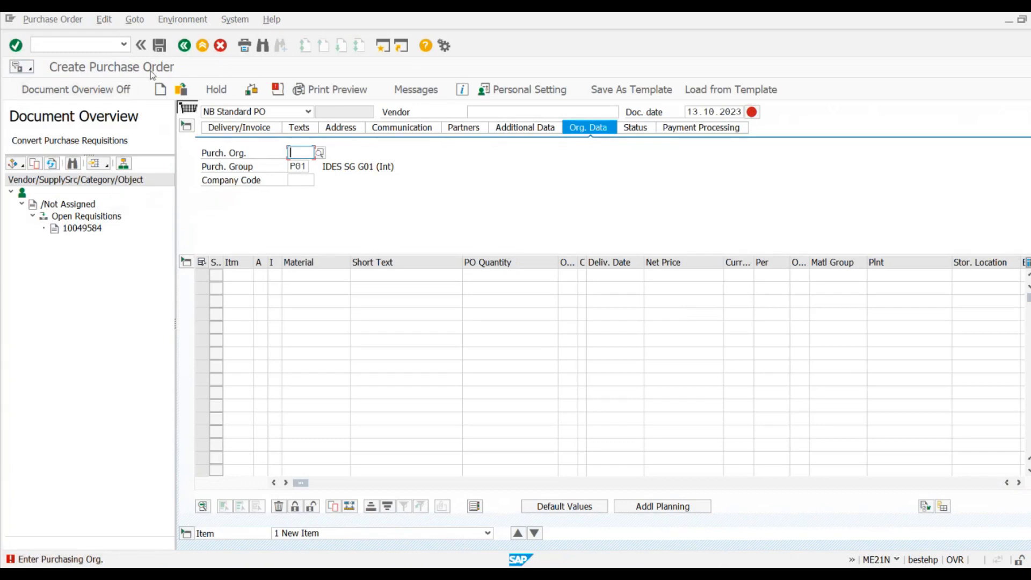
Enter vendor ABC Company, purchasing organization A100 and company code ag23, and adopt the open requisition as the order item
left_click(92, 229)
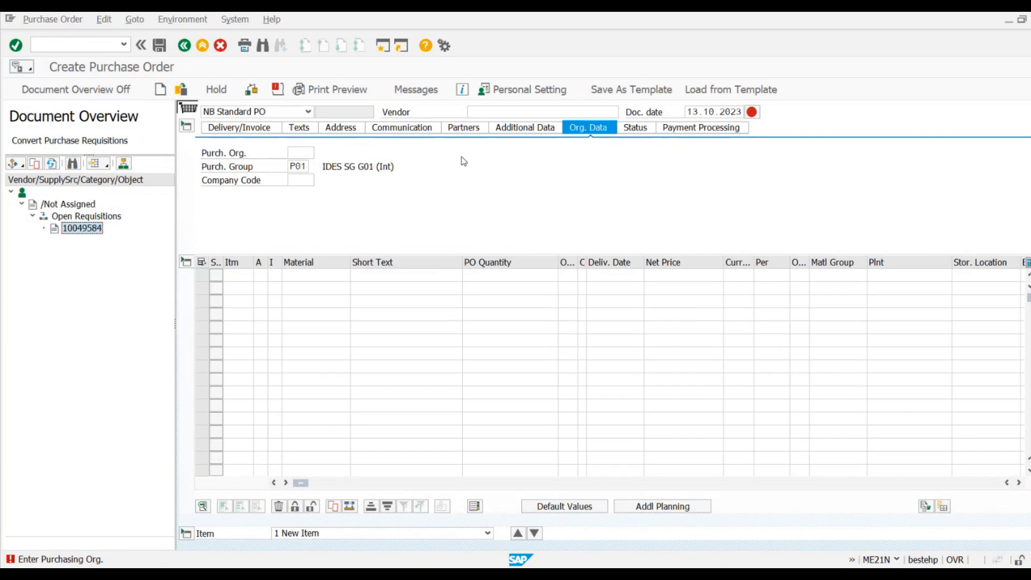
left_click(485, 112)
left_click(485, 125)
left_click(300, 153)
left_click(301, 177)
left_click(301, 180)
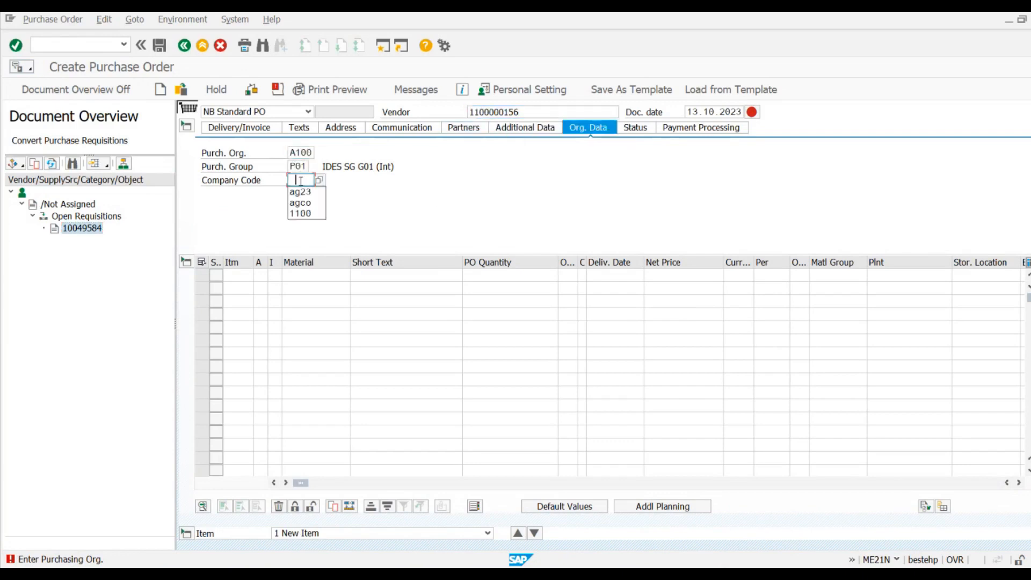
left_click(304, 193)
left_click(87, 231)
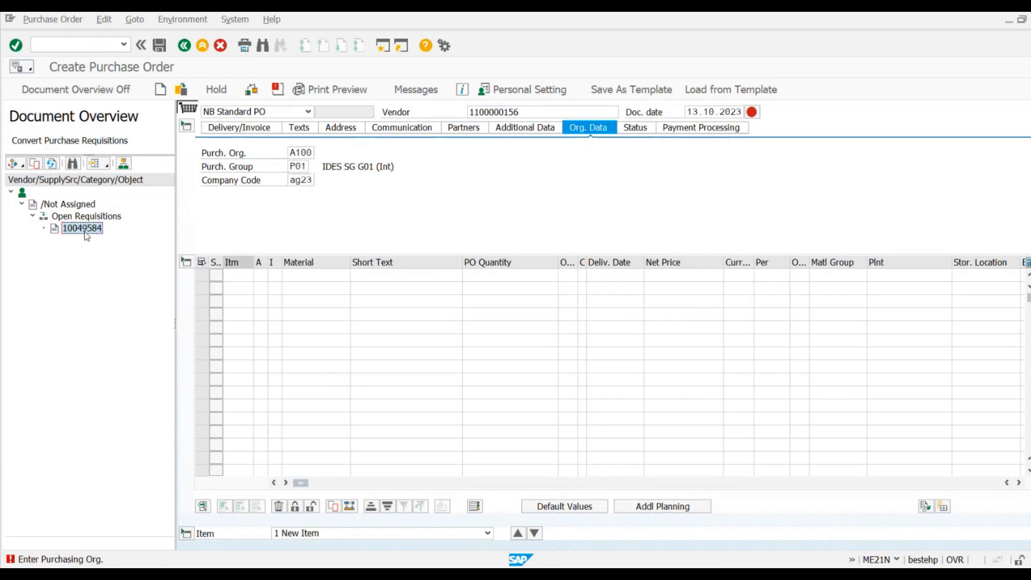
left_click(35, 164)
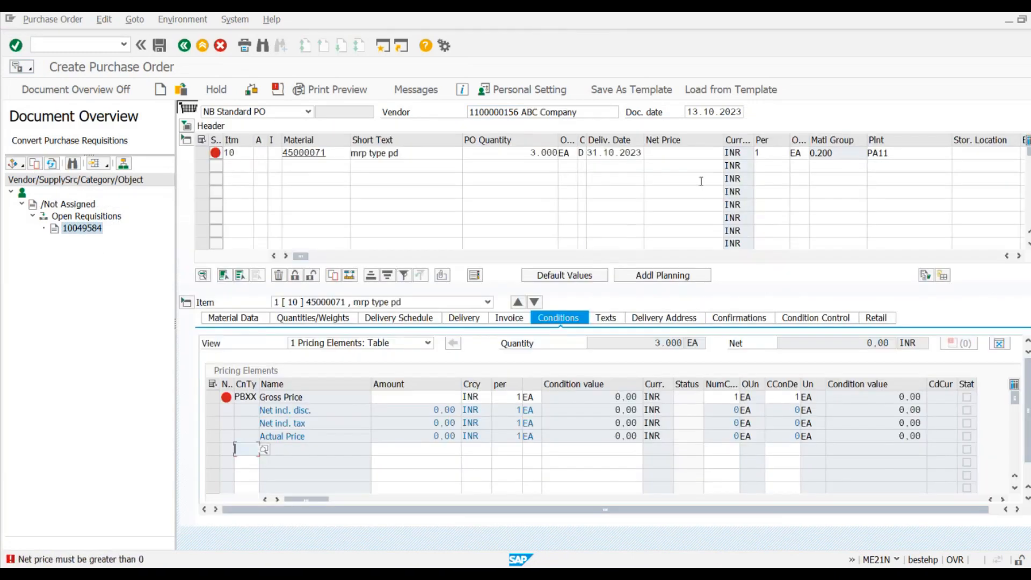
Set the order item's net price to 30 INR and save the purchase order despite the system messages
left_click(679, 150)
type("30")
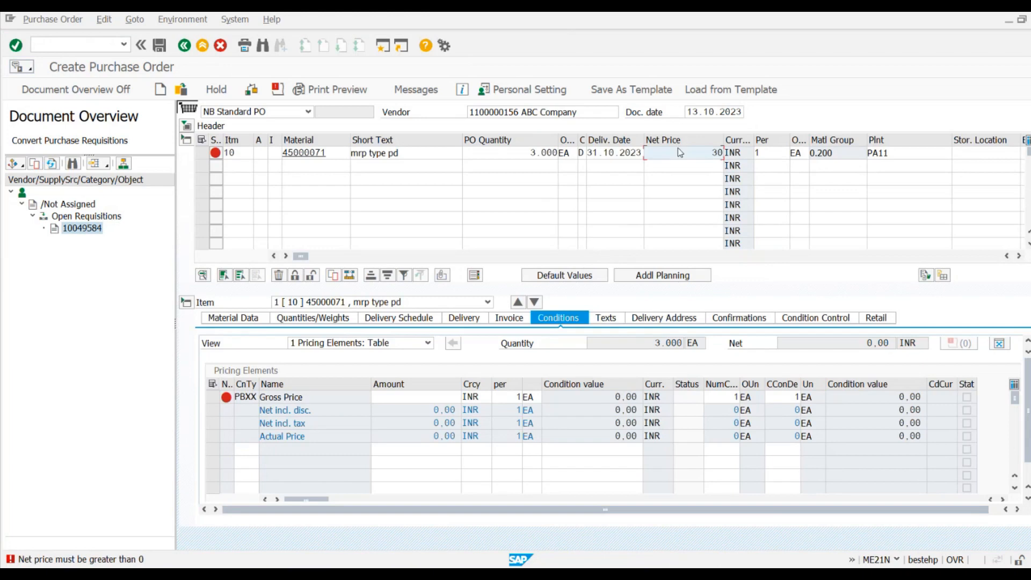
key("Return")
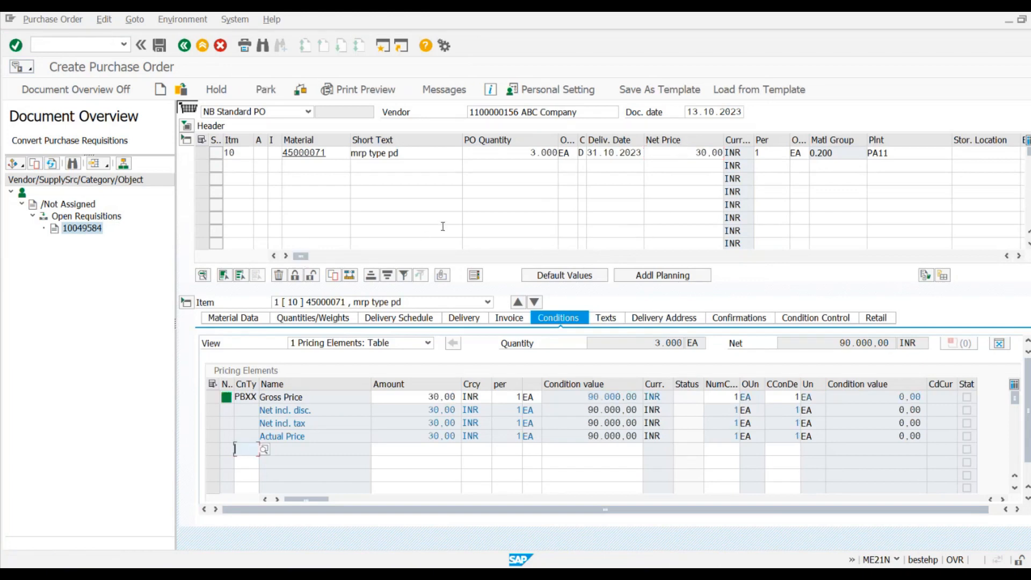
left_click(159, 47)
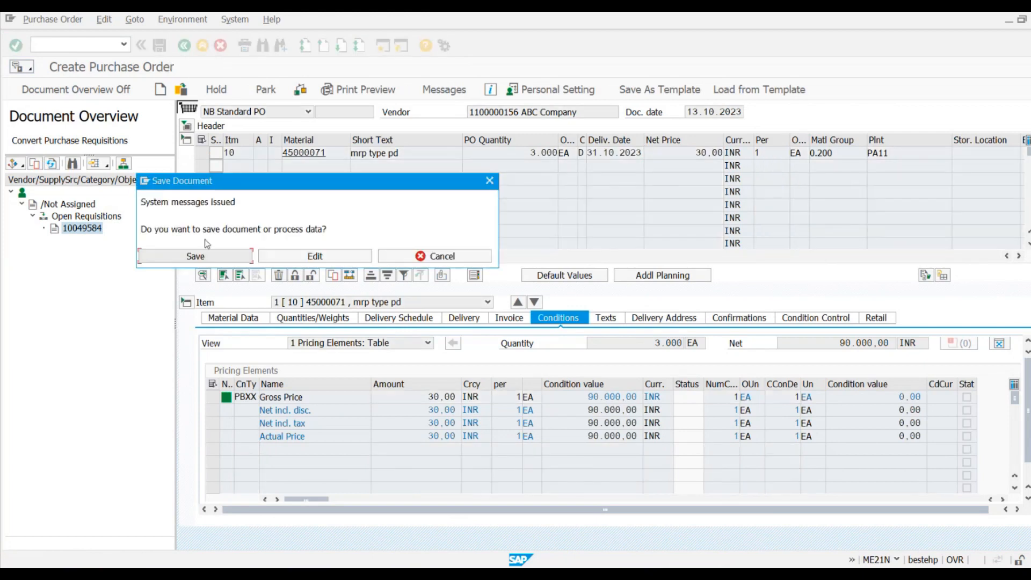
left_click(197, 256)
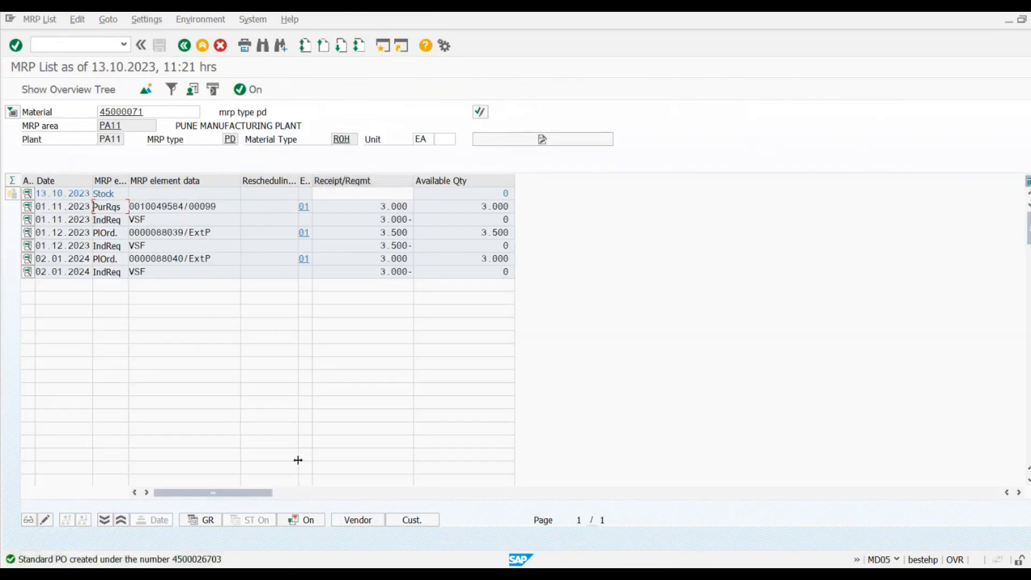
Open the additional data of the 01.12.2023 planned order in the MRP list and start converting it to a purchase requisition
left_click(180, 206)
left_click(167, 231)
double_click(167, 230)
left_click_drag(197, 240, 435, 234)
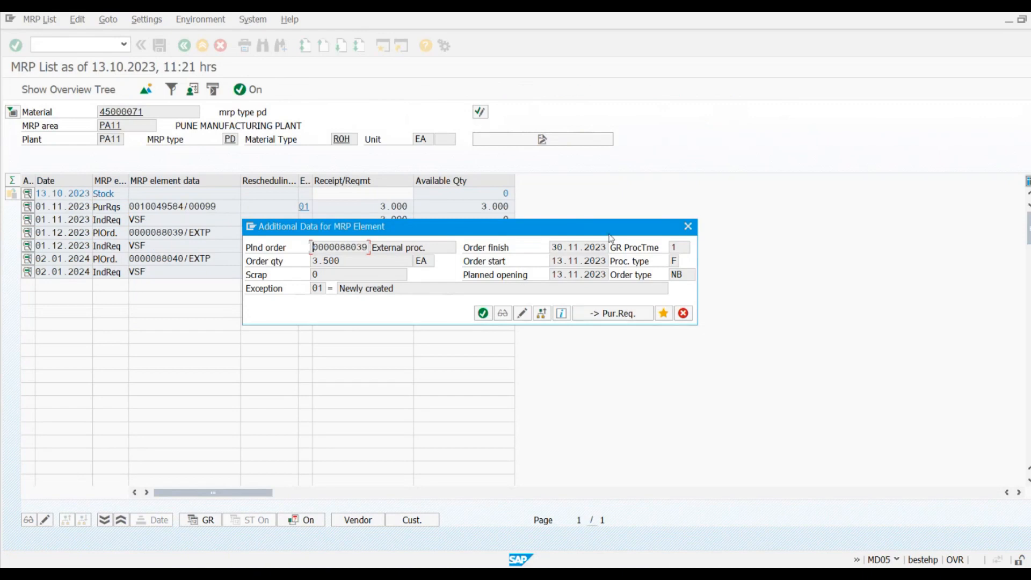
left_click_drag(604, 226, 629, 205)
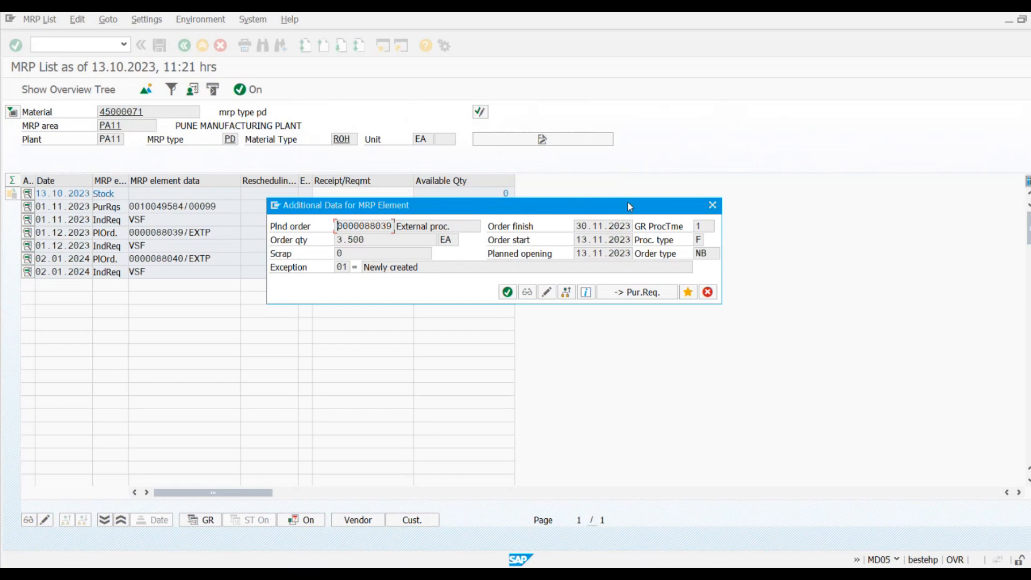
left_click(699, 240)
left_click(638, 292)
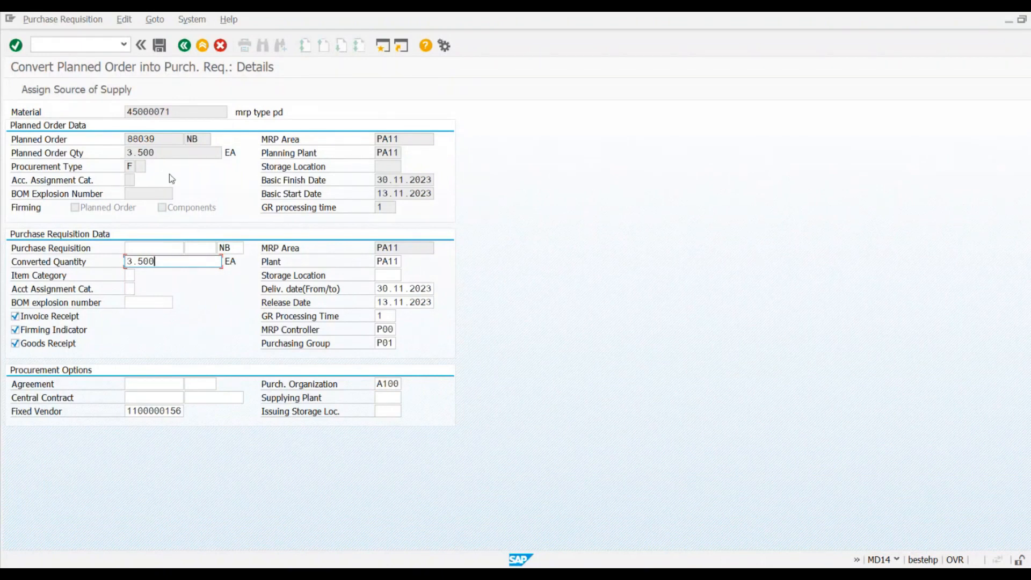
Set the converted quantity to 3200 EA for a partial conversion and save the purchase requisition
left_click(175, 157)
left_click(171, 257)
key("BackSpace")
key("BackSpace")
key("BackSpace")
key("BackSpace")
key("BackSpace")
type("3200")
key("Return")
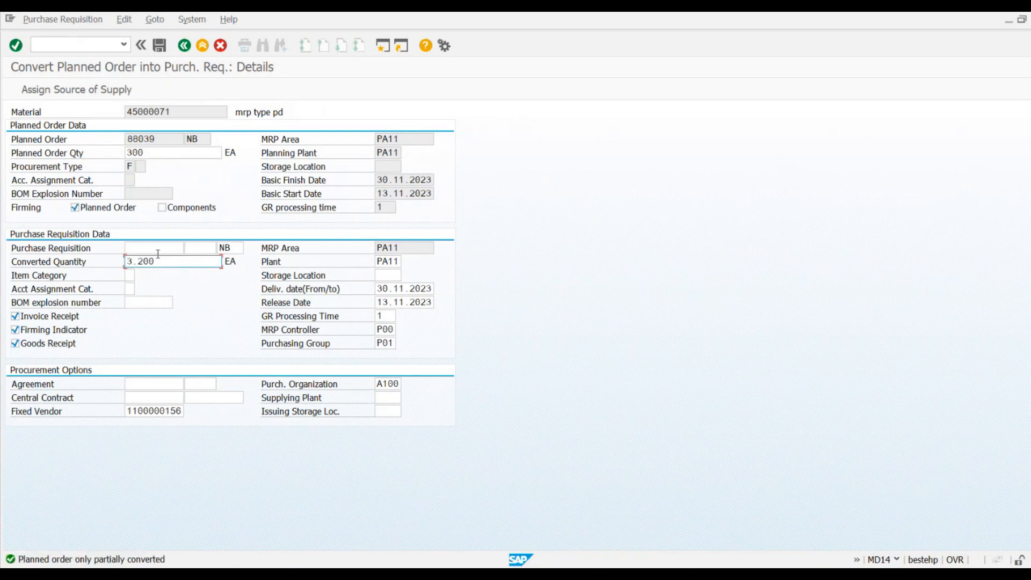
left_click(160, 48)
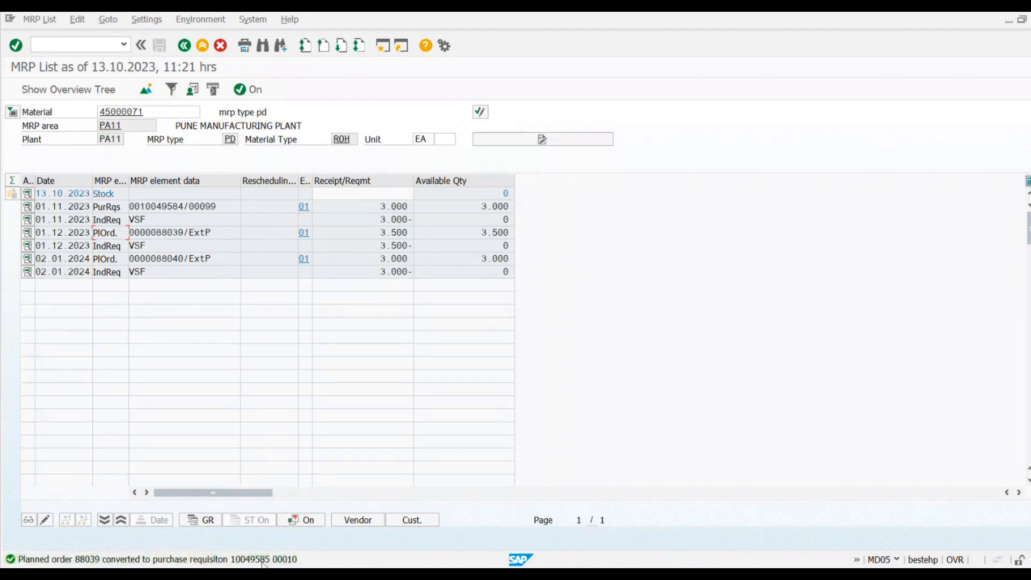
Convert the 02.01.2024 planned order from the MRP list into a purchase requisition for its full quantity and save it
double_click(161, 259)
left_click(376, 349)
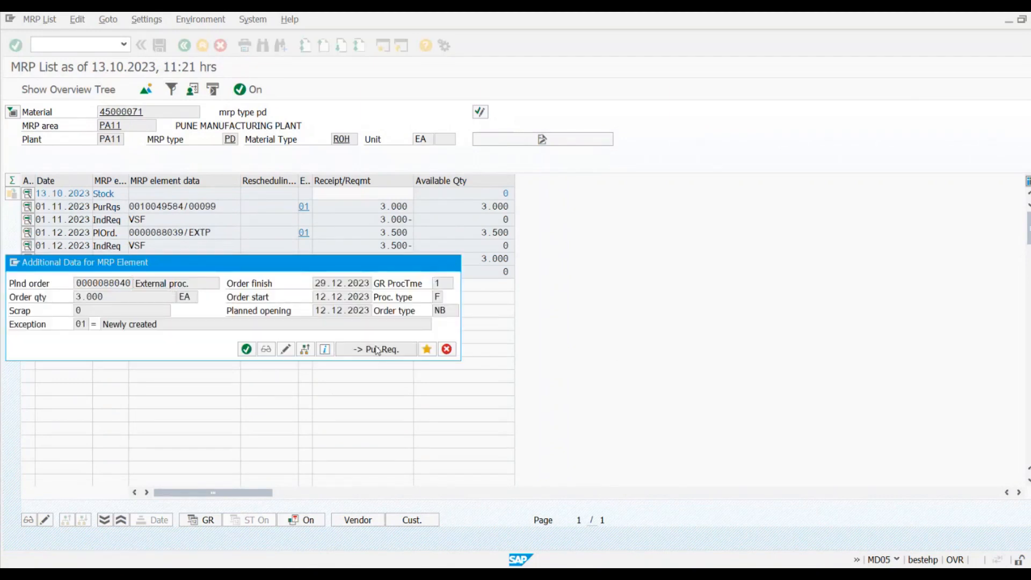
left_click(159, 45)
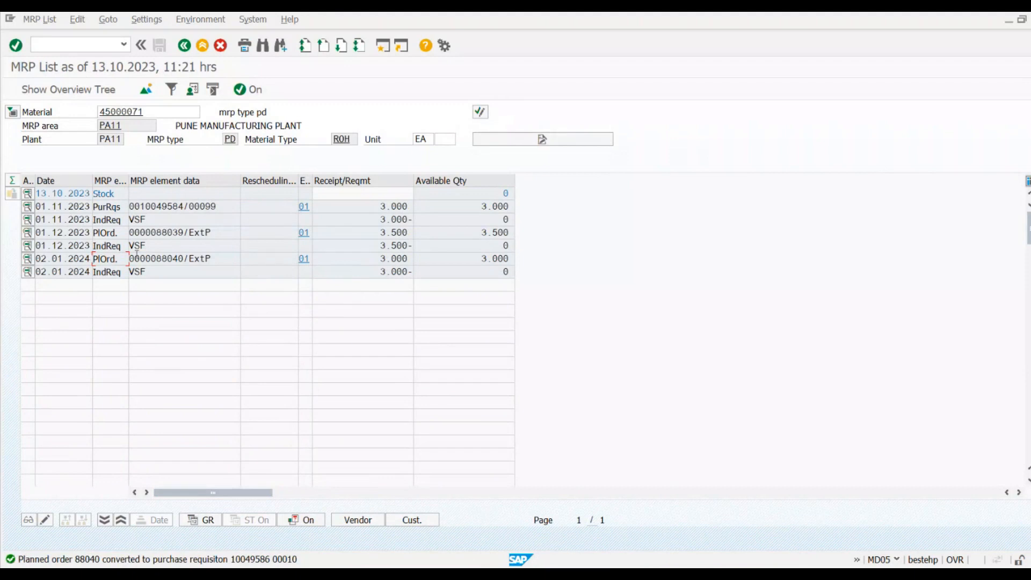
Leave the MRP list and display the stock/requirements list for material 45000071 in plant PA11 with MD04
left_click(183, 47)
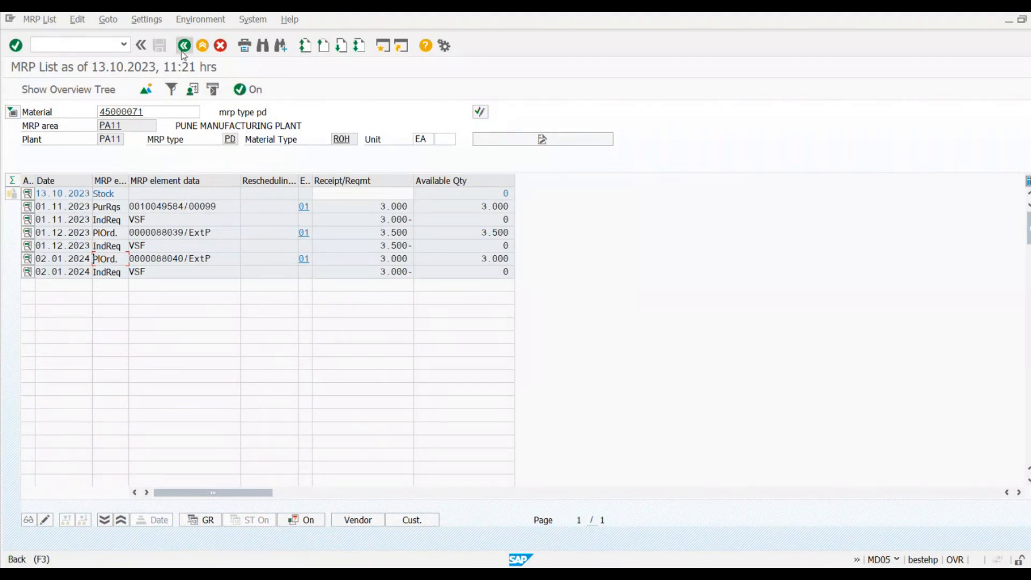
left_click(183, 46)
type("md04")
key("Return")
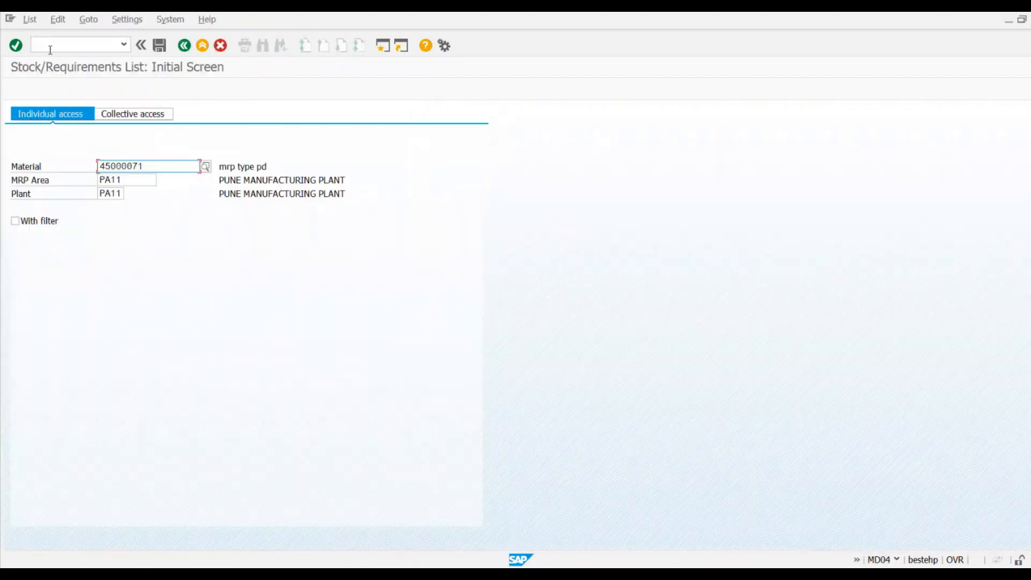
key("Return")
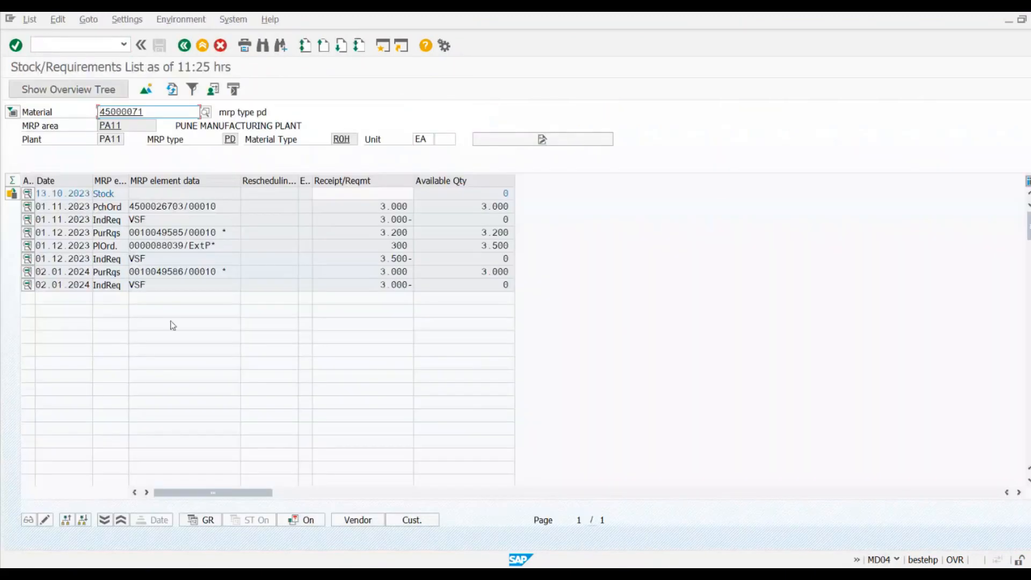
Examine the purchase order, the purchase requisitions with their firming asterisks and the remaining planned order in the stock/requirements list
left_click_drag(184, 207, 131, 204)
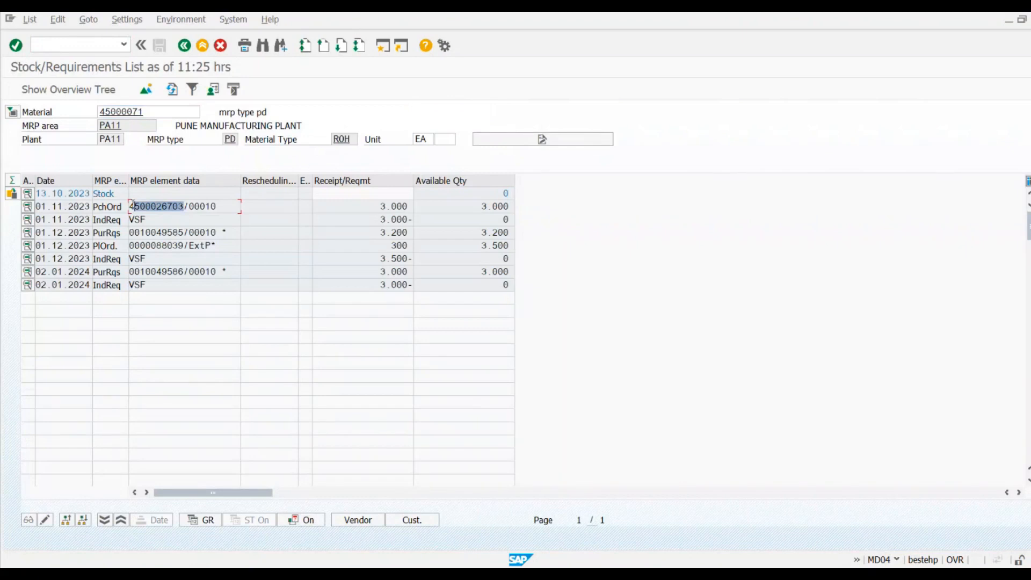
left_click(133, 206)
left_click_drag(186, 233, 133, 233)
left_click(134, 233)
left_click_drag(184, 271, 131, 273)
left_click(131, 273)
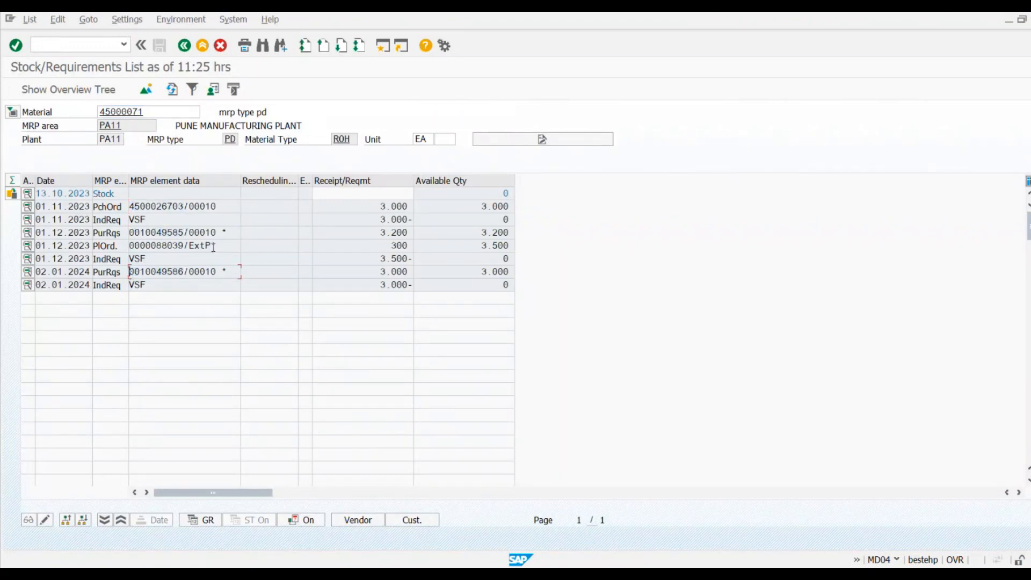
left_click_drag(217, 232, 194, 232)
left_click(195, 232)
left_click(225, 231)
left_click_drag(227, 230, 238, 230)
left_click(237, 230)
left_click(180, 246)
left_click_drag(183, 271, 133, 271)
left_click(133, 271)
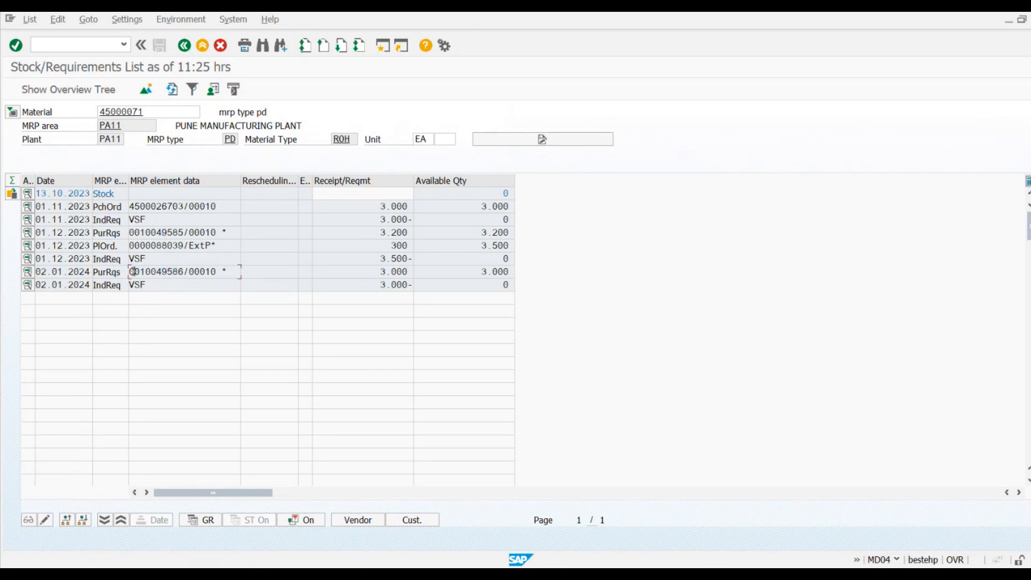